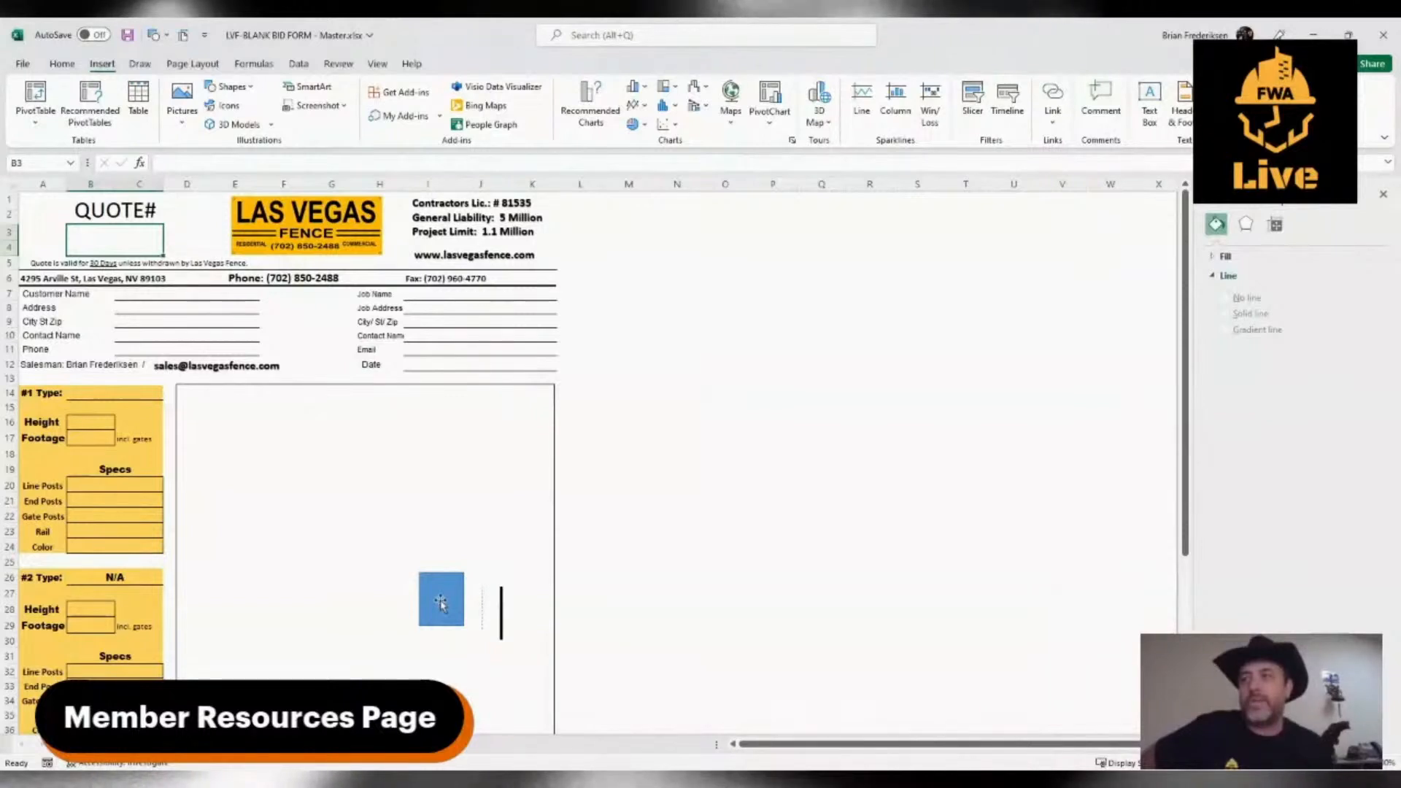
# Move the blue square slightly left in the drawing area and enter the LVF-prefixed quote number in the QUOTE# box
pyautogui.moveTo(441, 602); pyautogui.dragTo(412, 598)
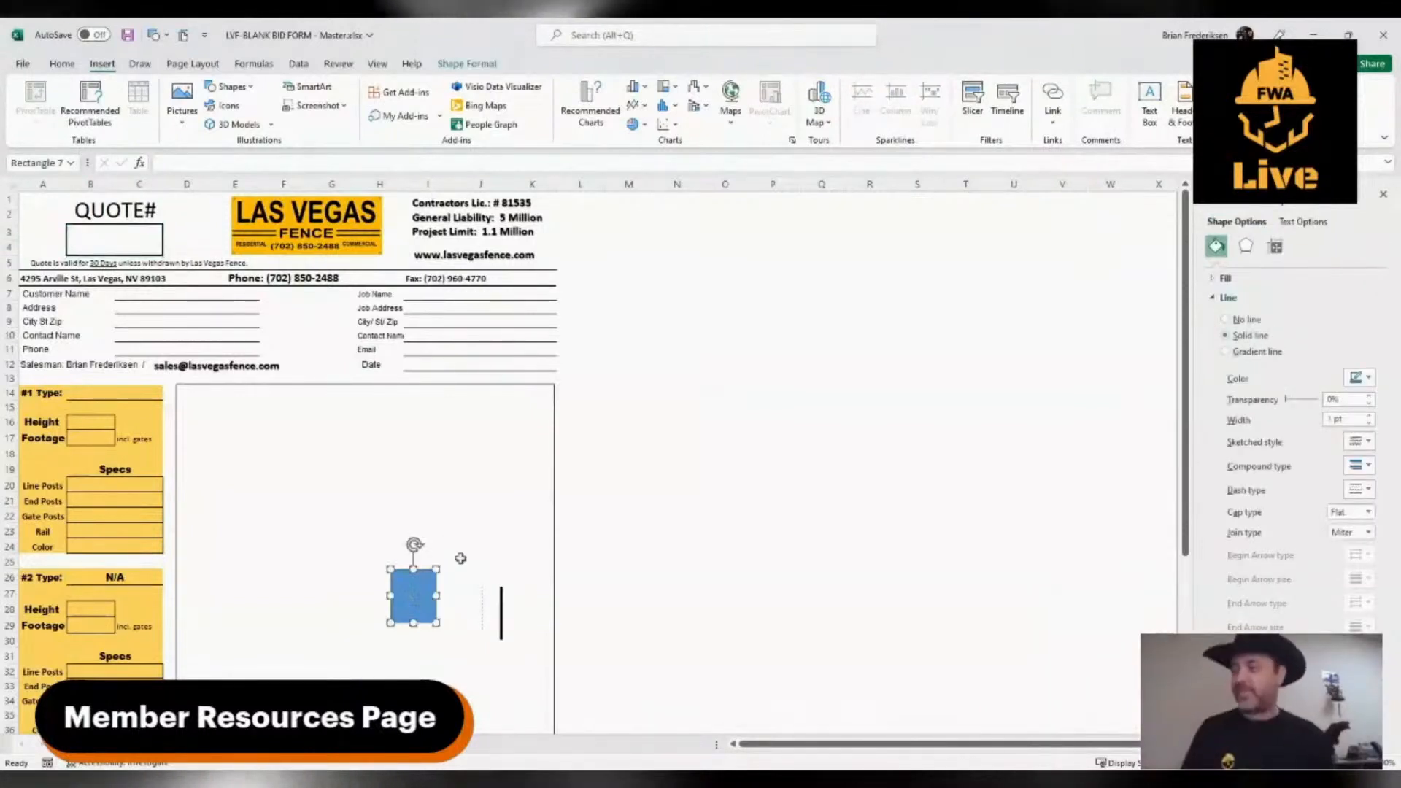
pyautogui.click(109, 246)
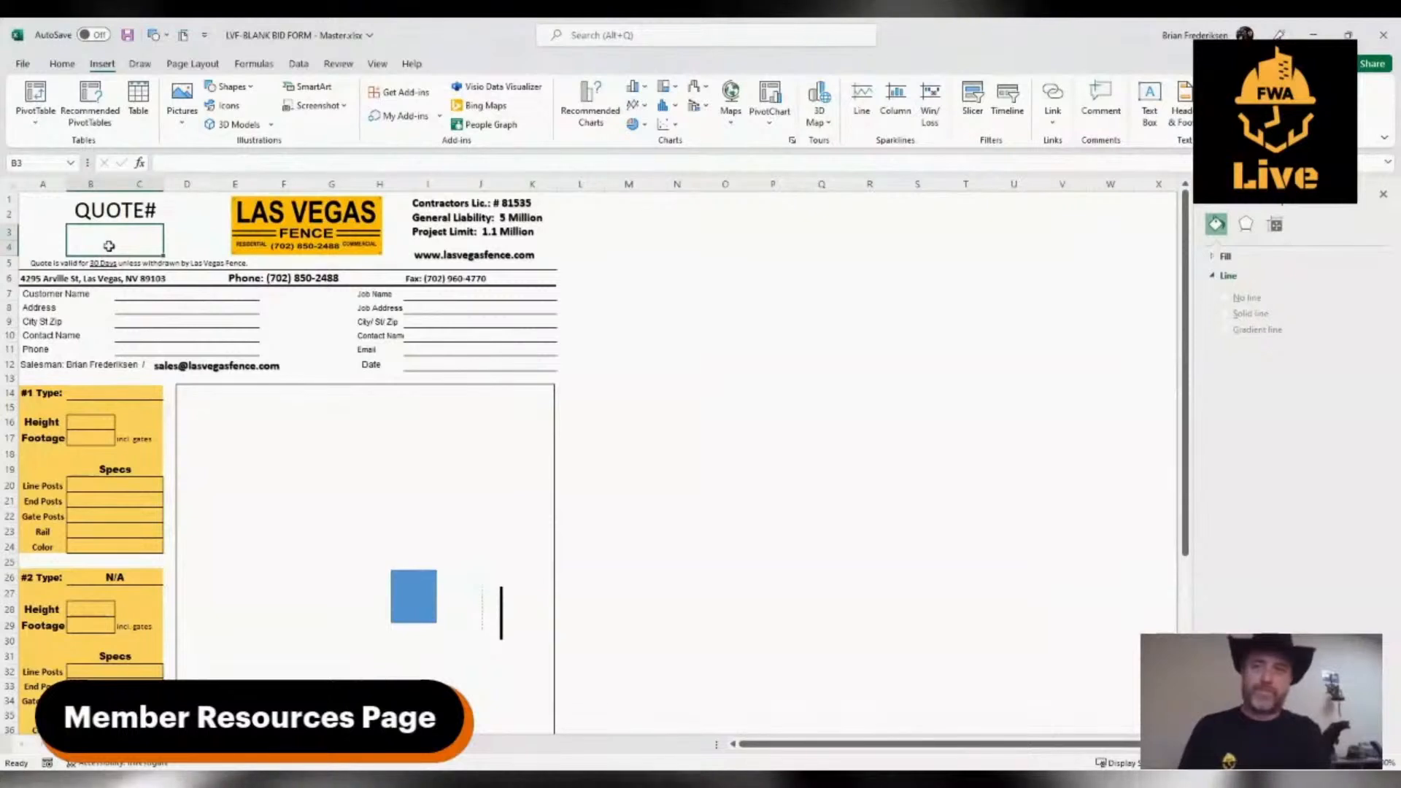
pyautogui.write('LVF')
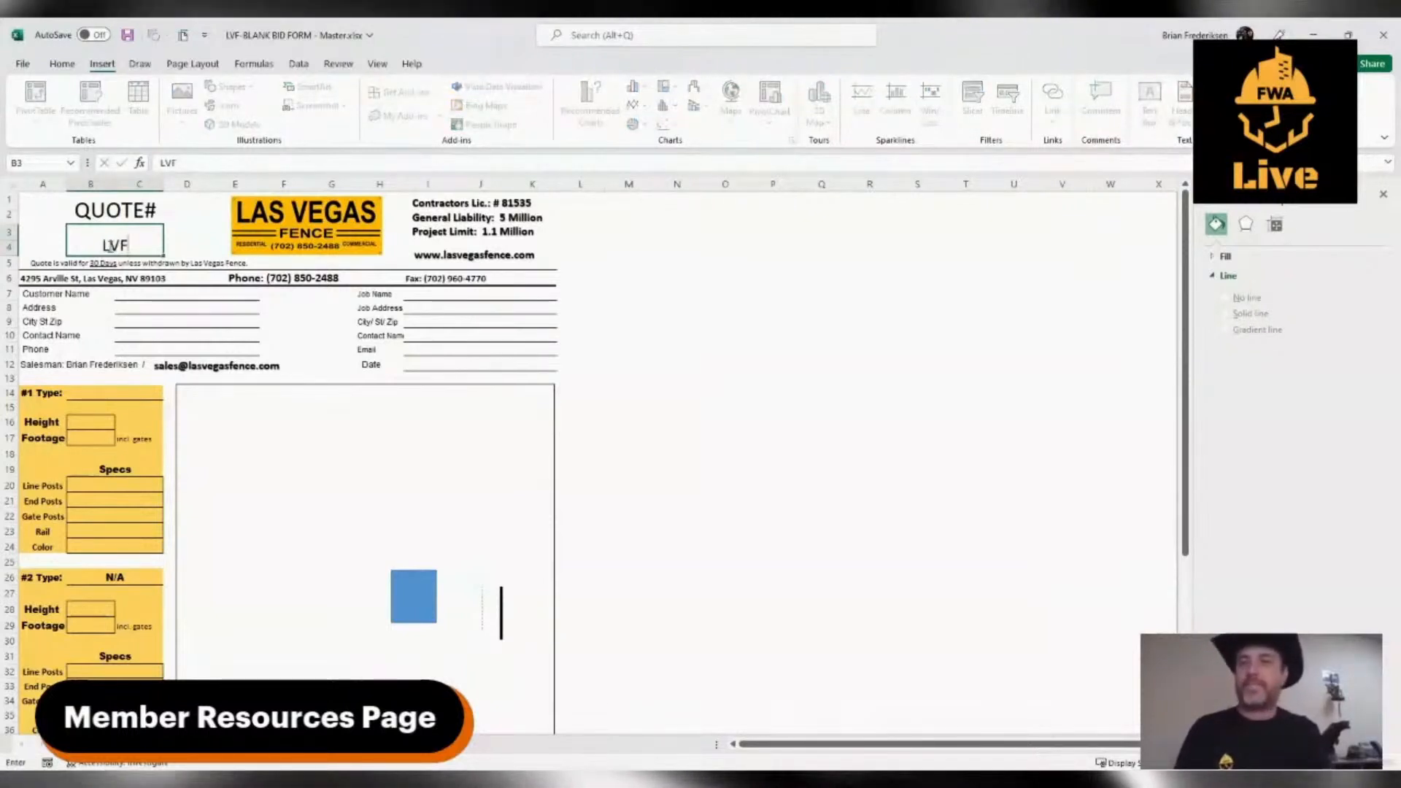
pyautogui.write('1001')
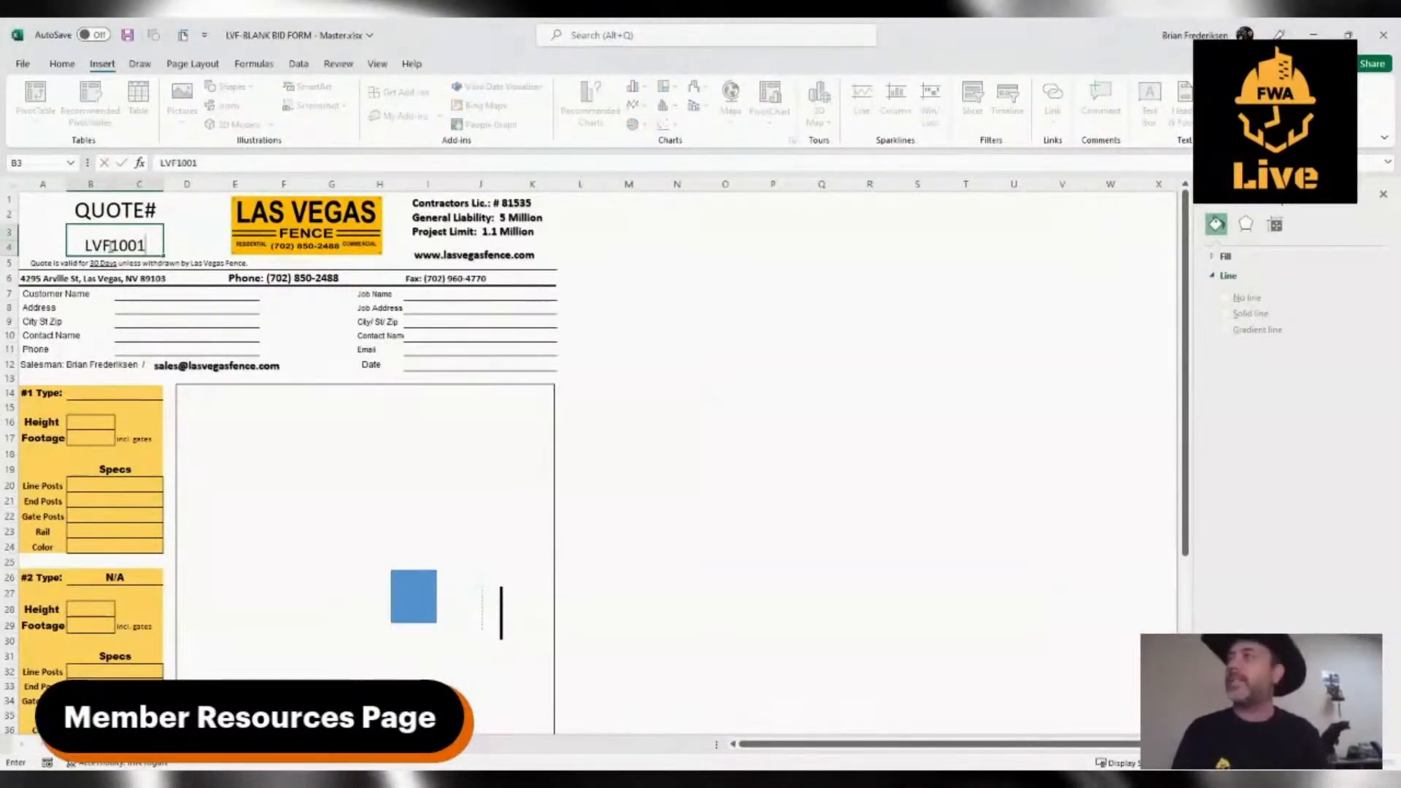
# Fill in the Customer Name field with the customer's full name
pyautogui.click(119, 293)
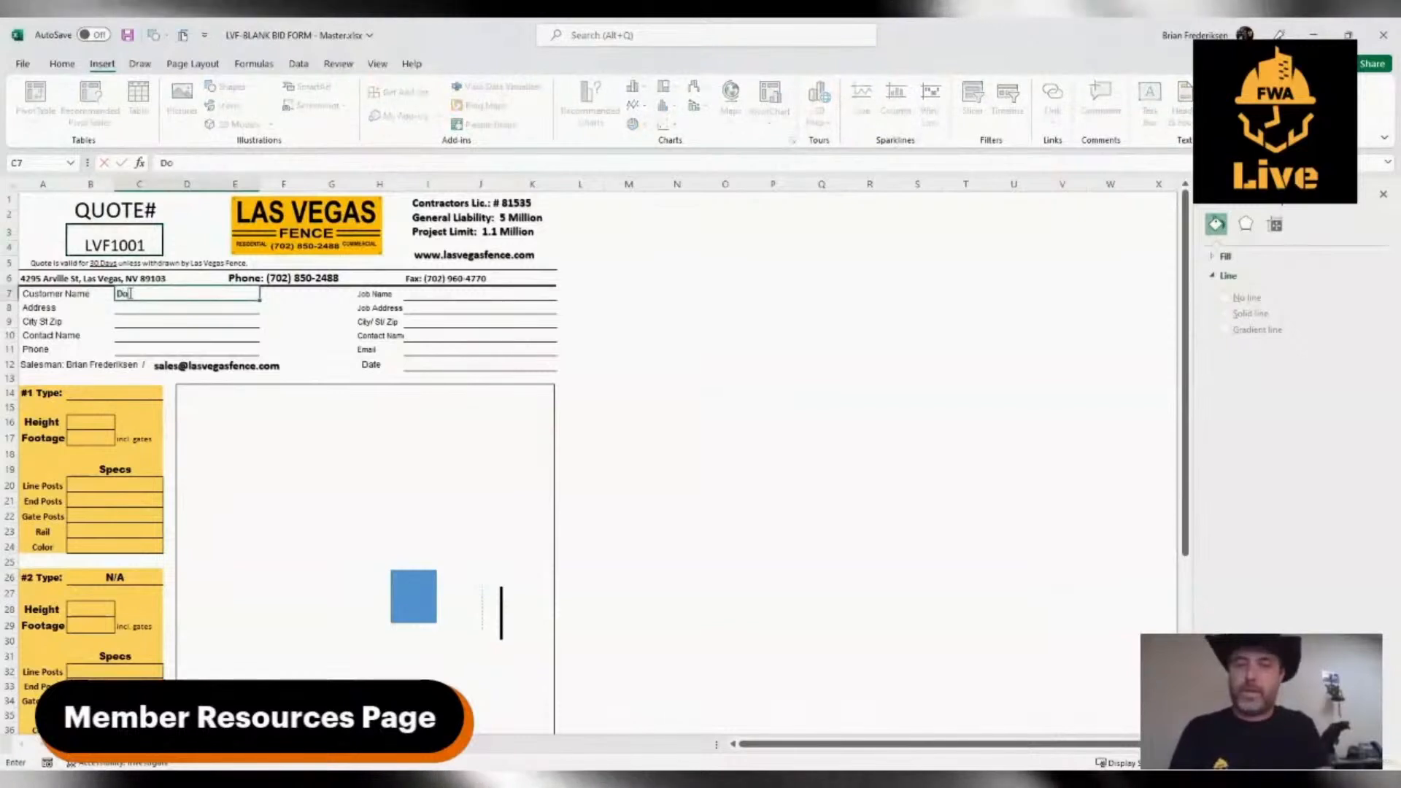
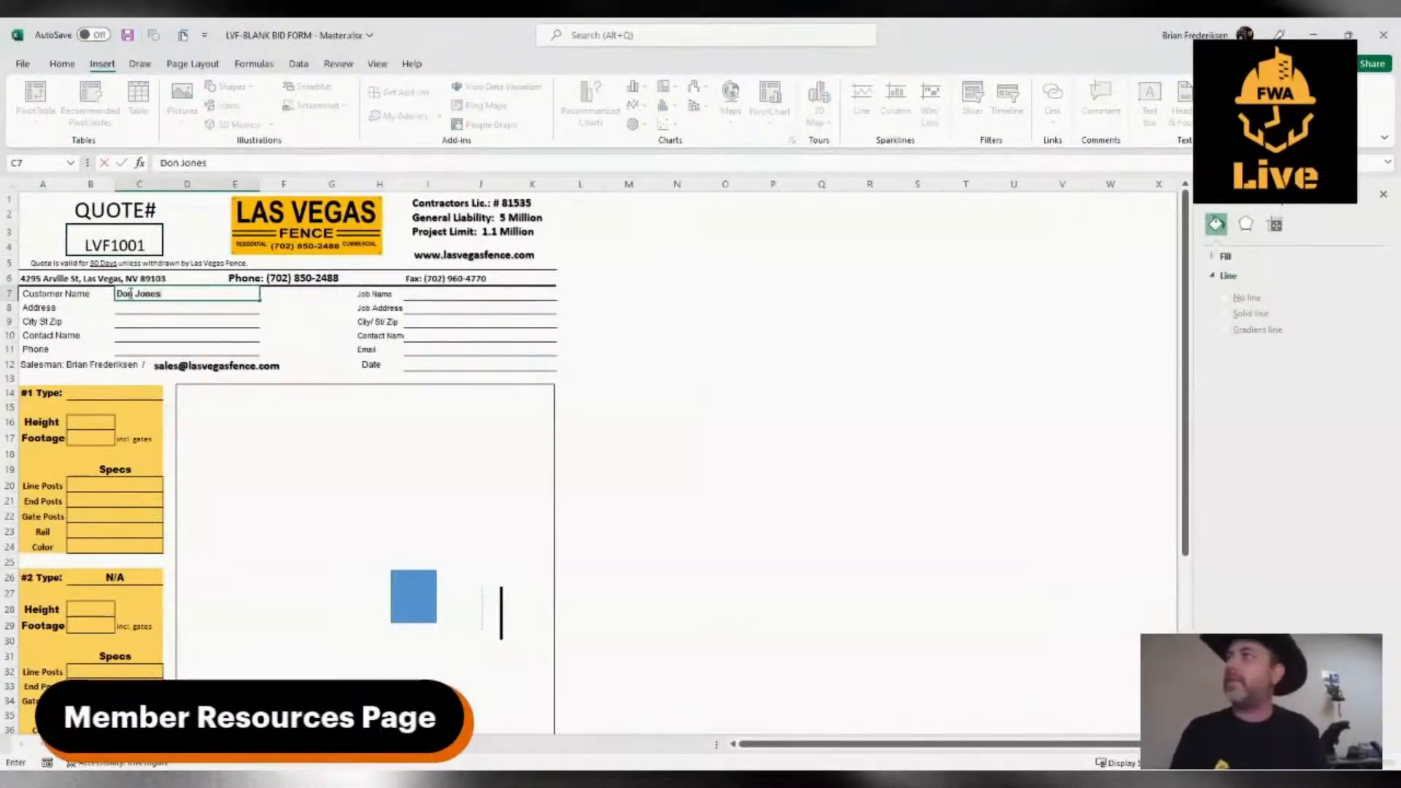
# Fill in the customer's street address and the city, state and zip code in the customer block
pyautogui.click(140, 308)
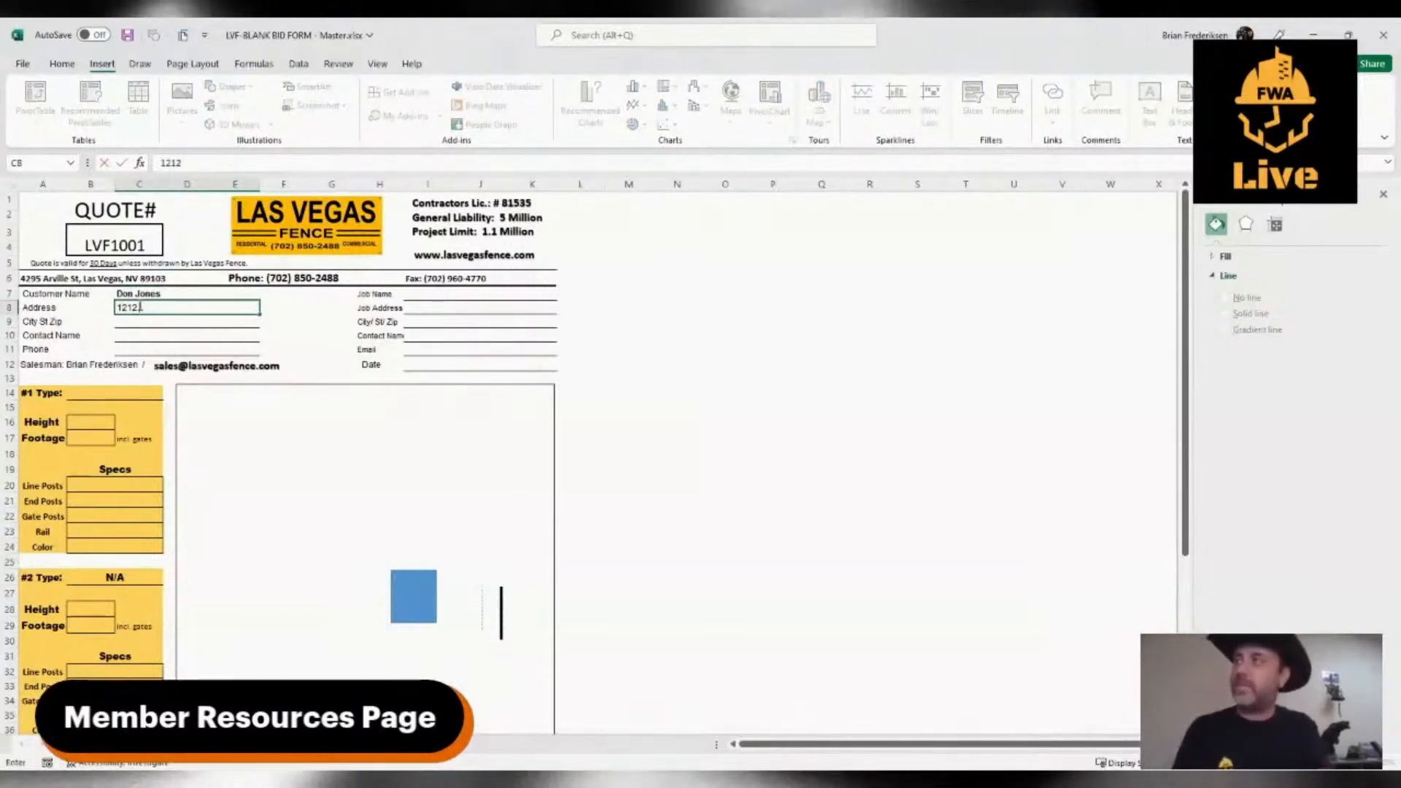
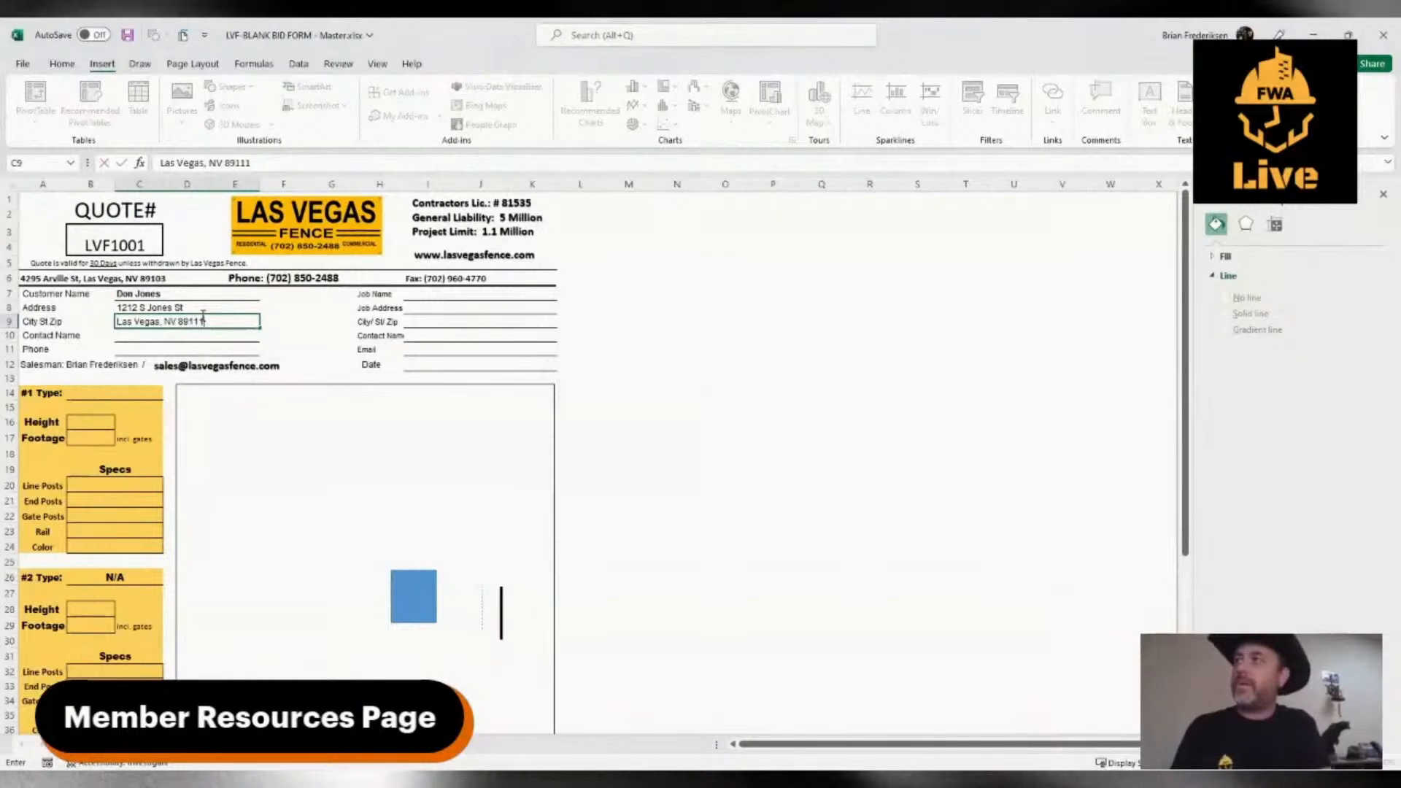
# Fill in the Contact Name field of the customer block with the same full name as the customer
pyautogui.click(154, 340)
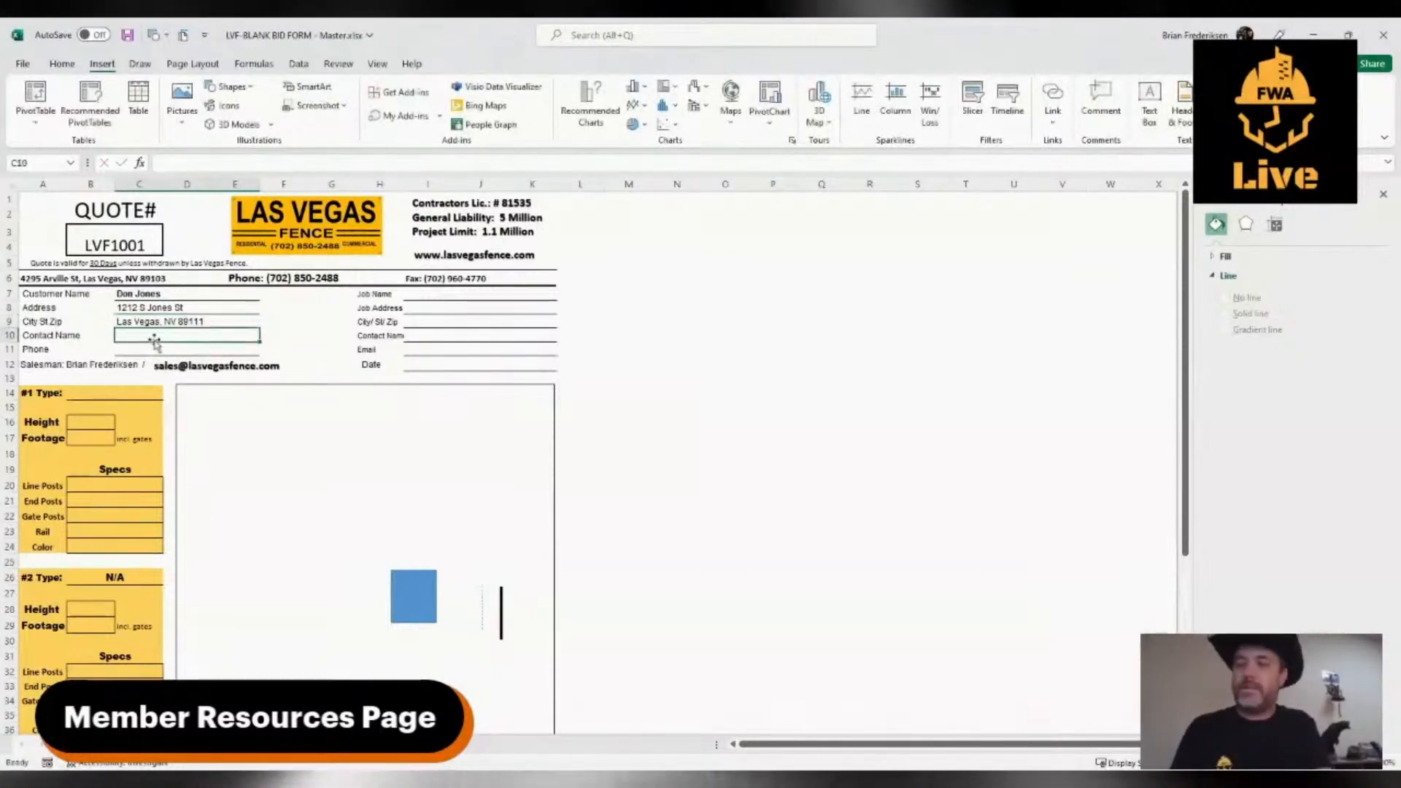
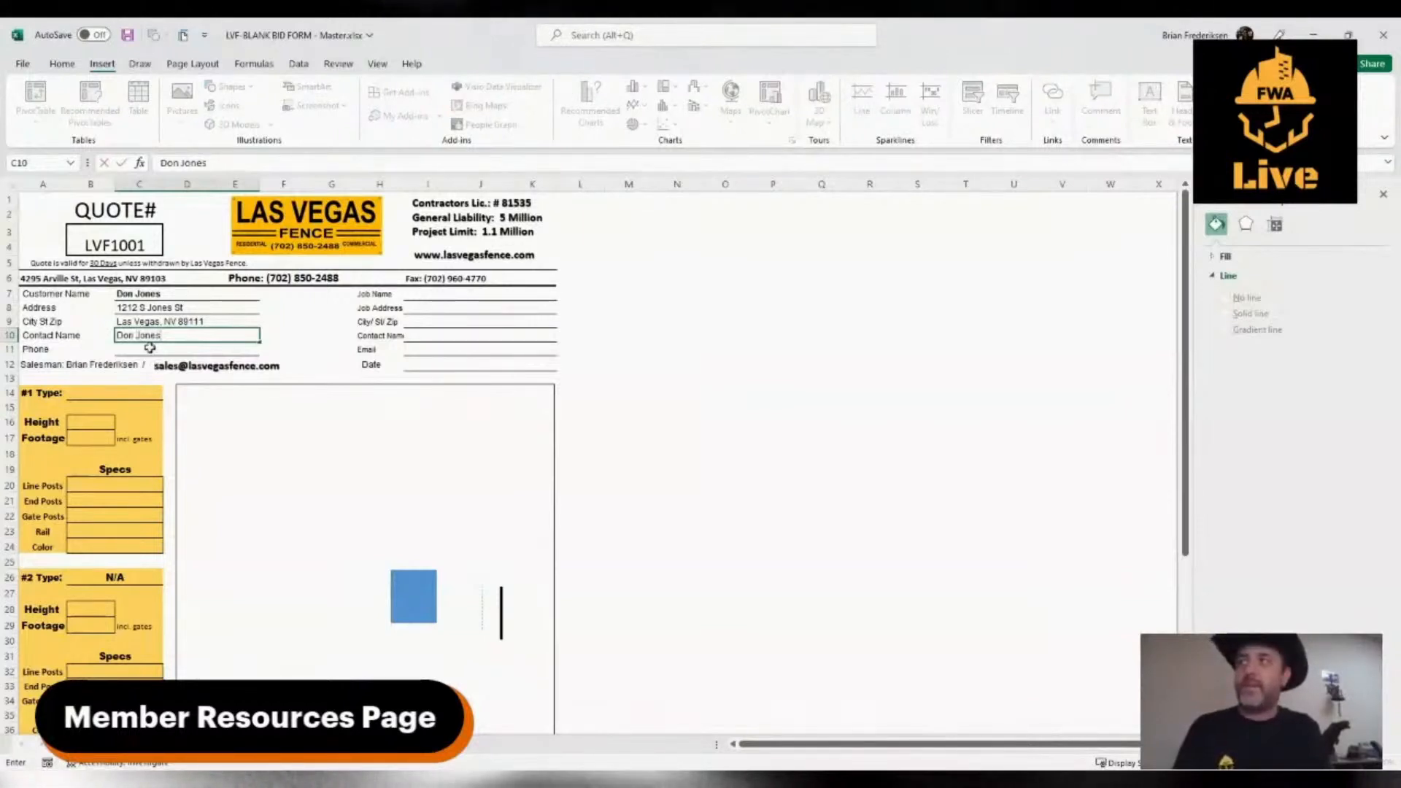
# Enter the customer's phone number, including the area code in parentheses, in the Phone field
pyautogui.click(149, 349)
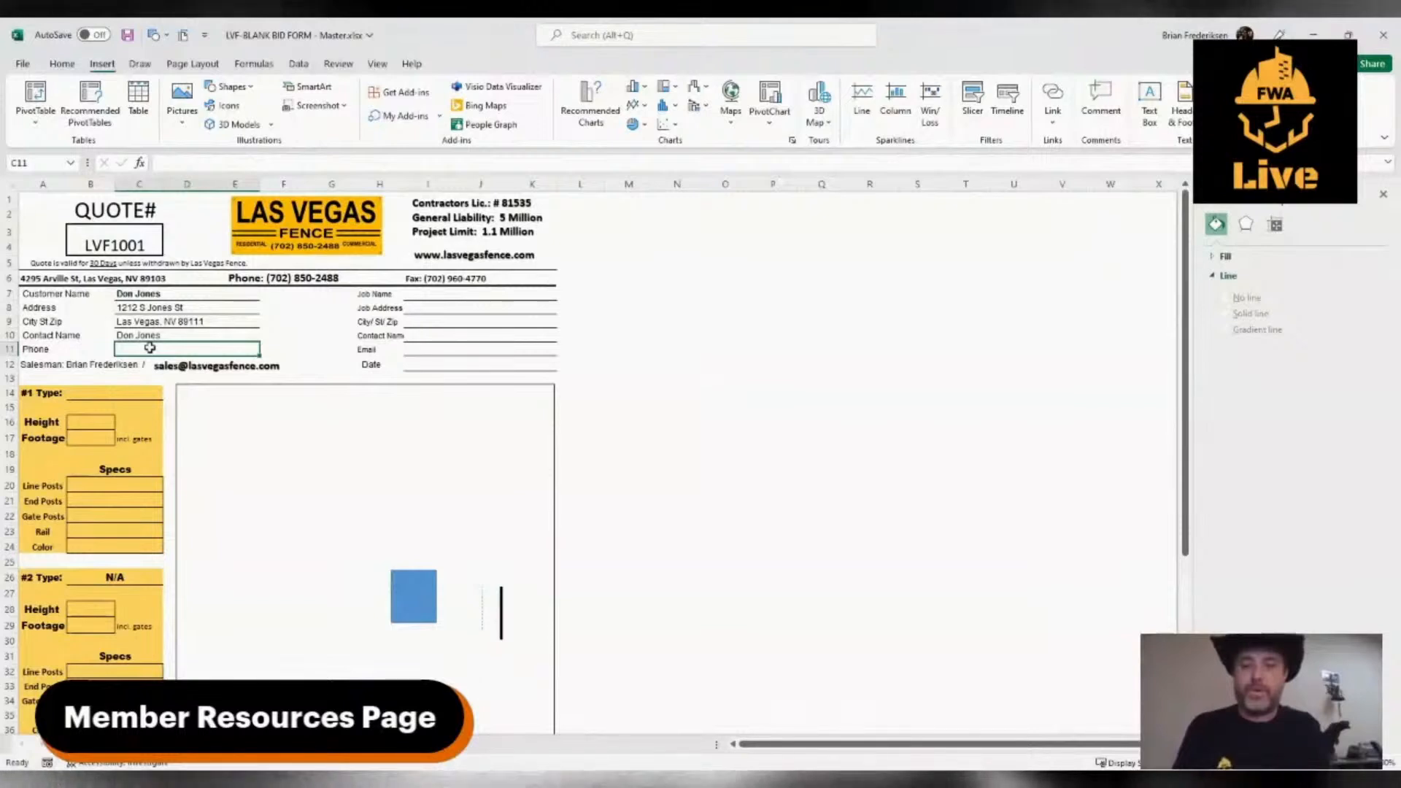
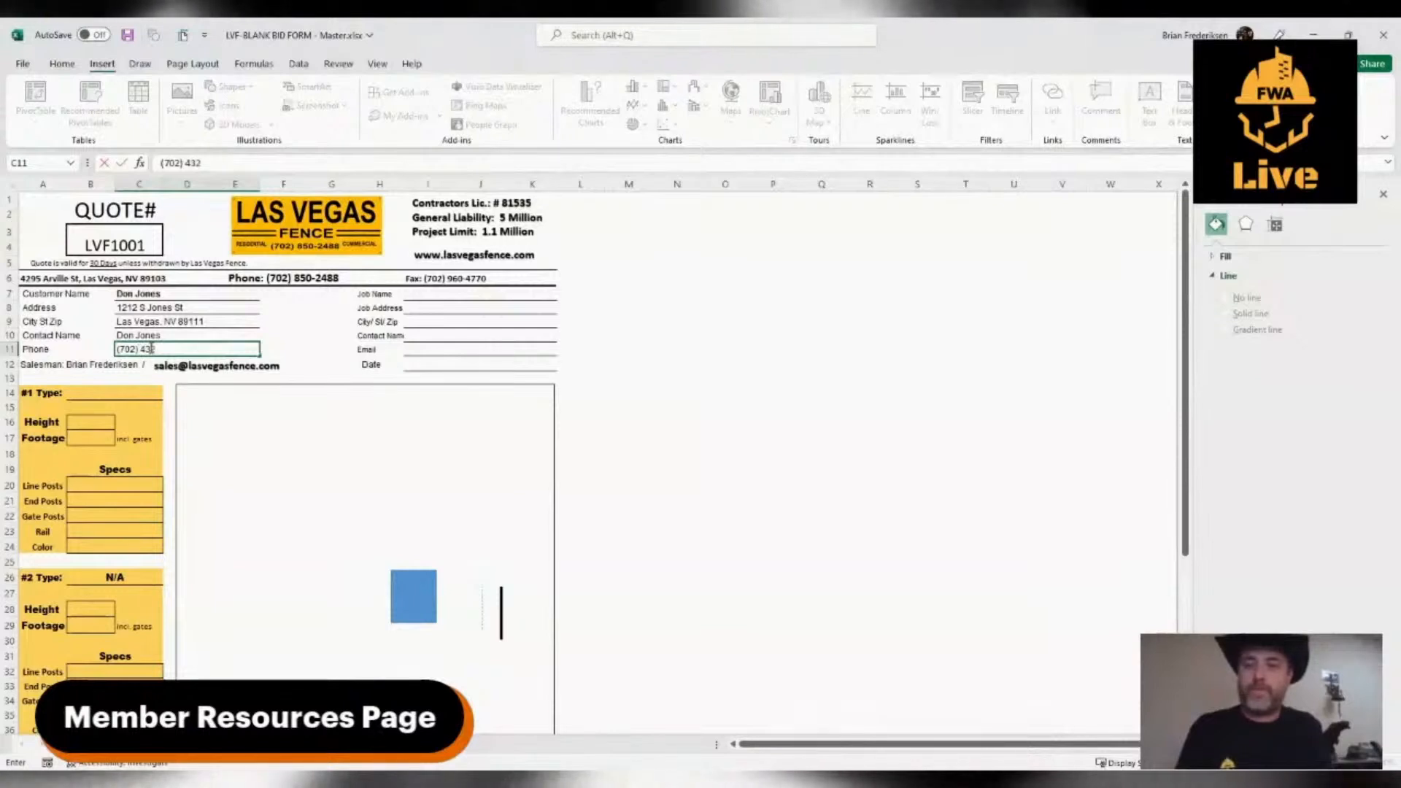
pyautogui.press('BackSpace')
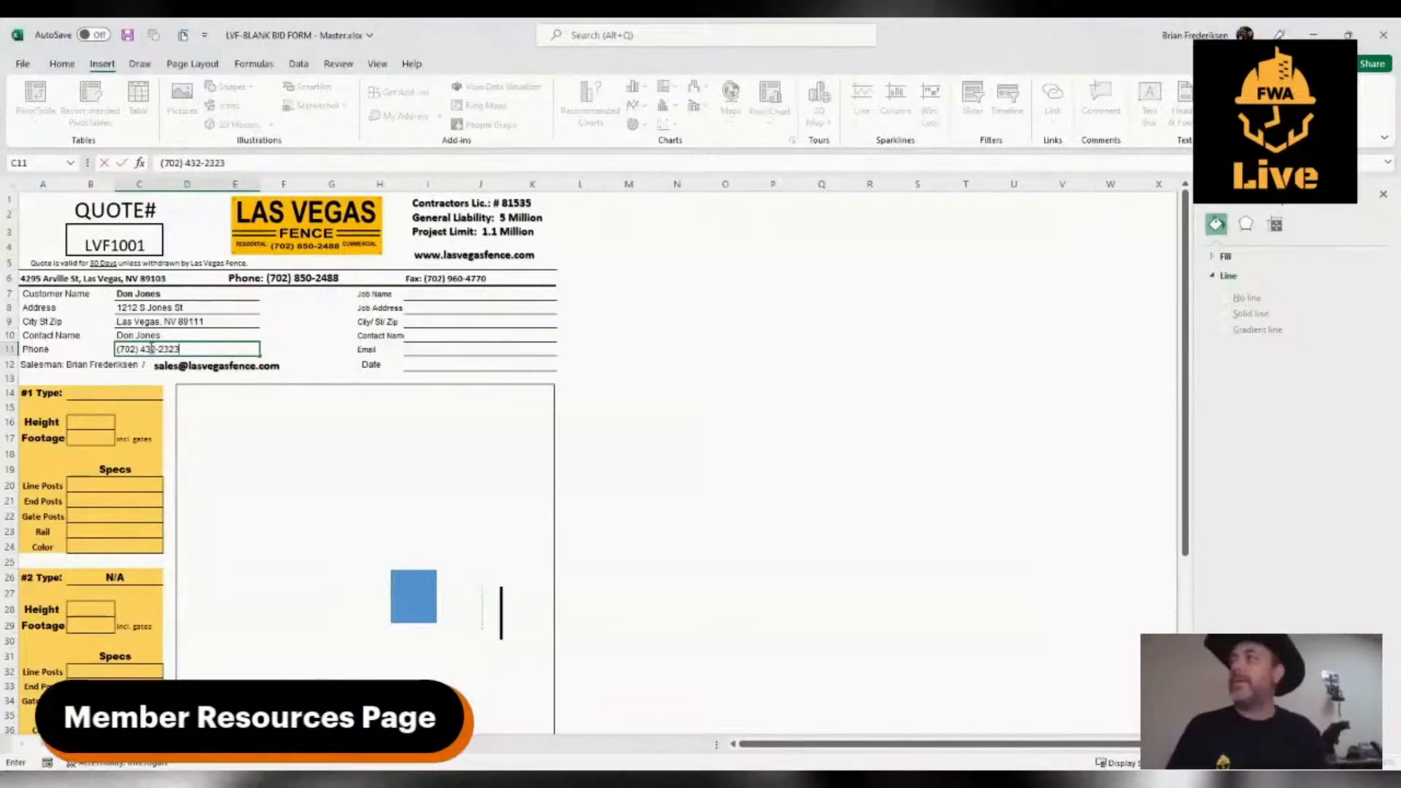
# Set the #1 fence type to Chain Link
pyautogui.click(109, 392)
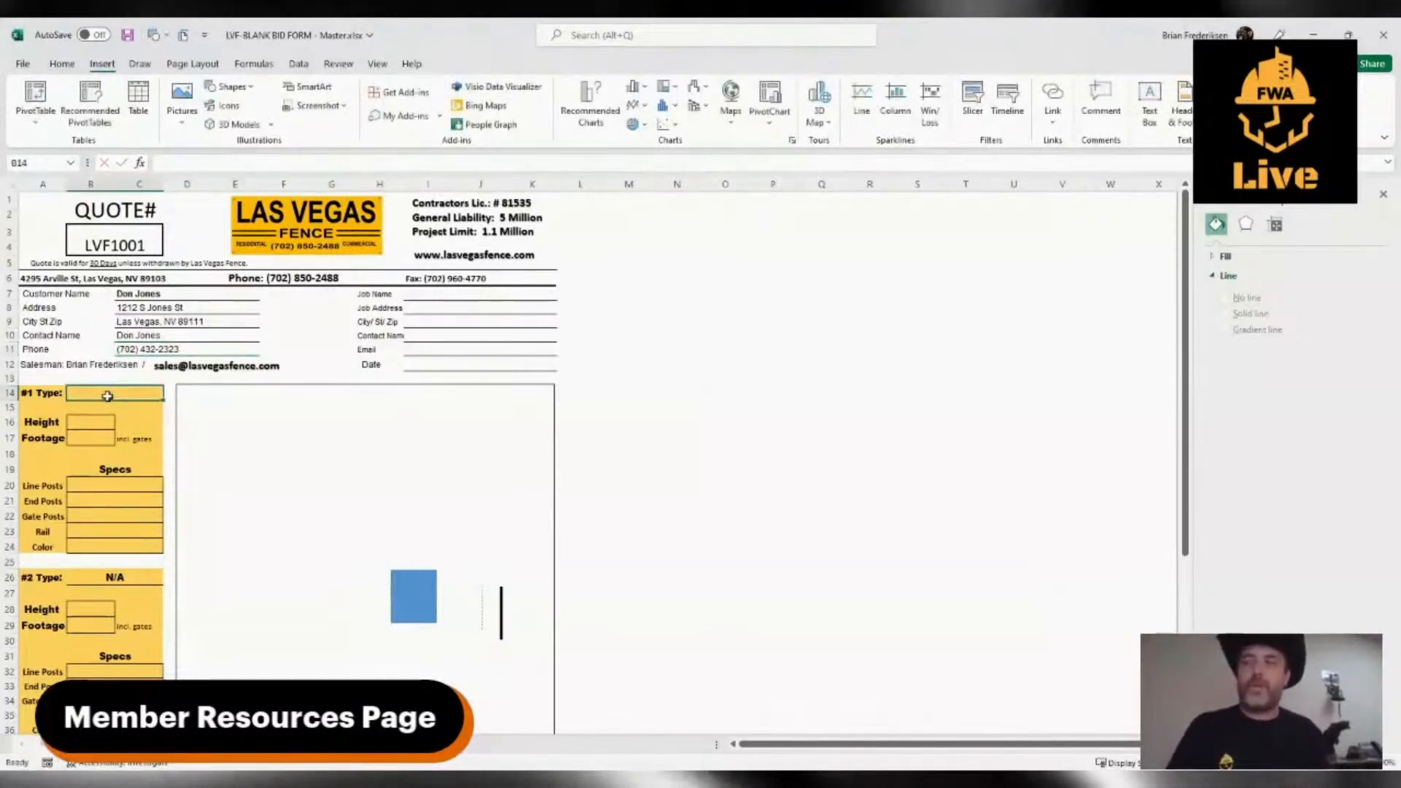
pyautogui.write('Chain L')
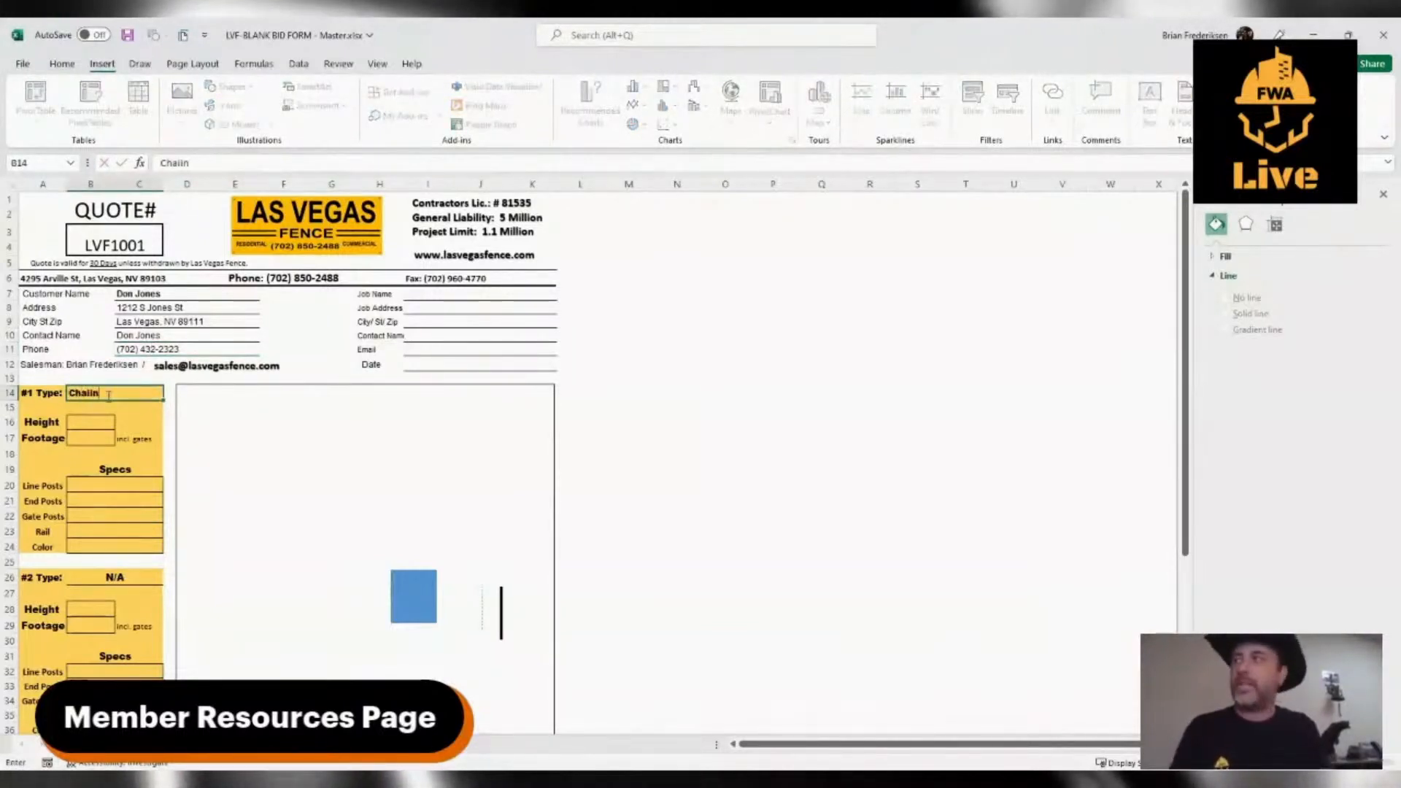
pyautogui.press('BackSpace')
pyautogui.press('BackSpace')
pyautogui.press('BackSpace')
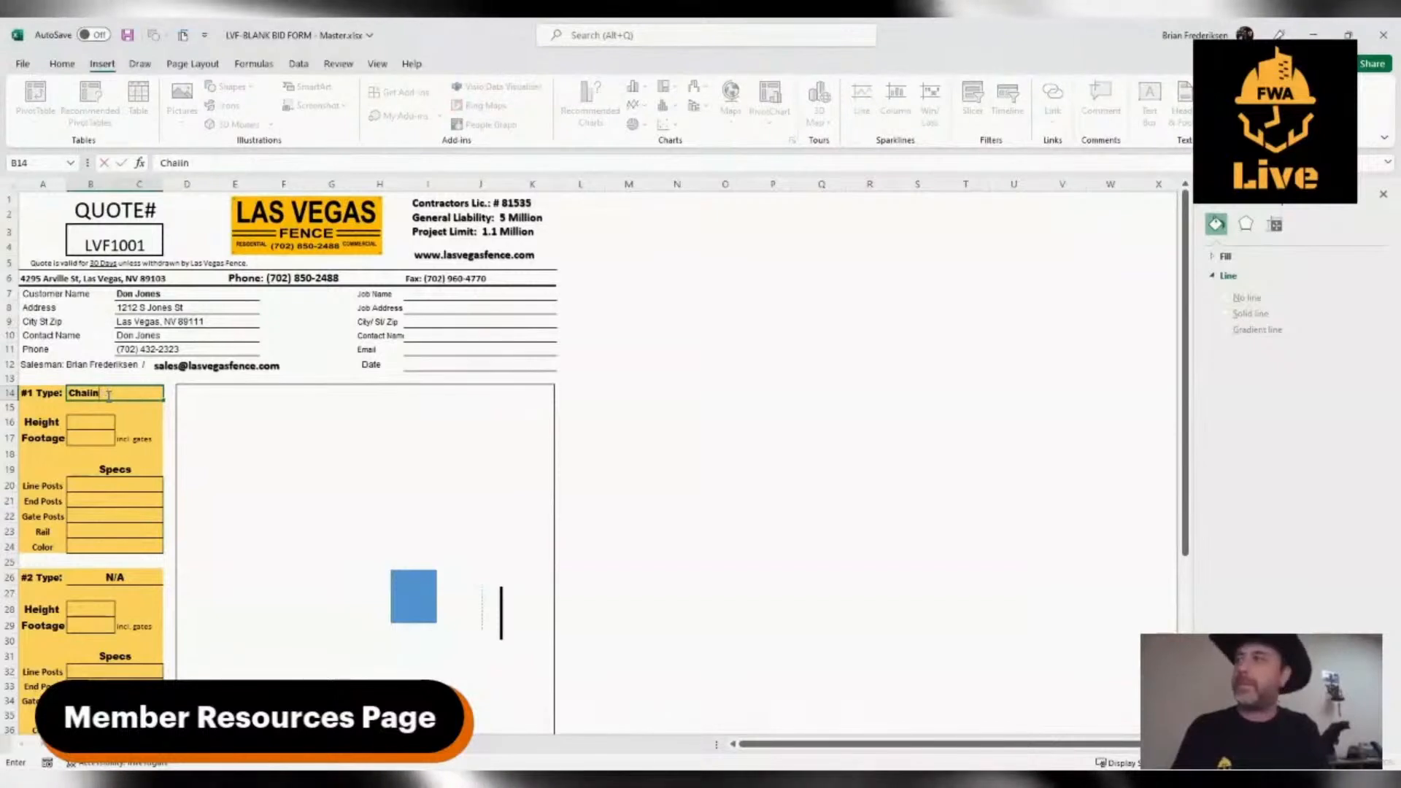
pyautogui.write('n Link')
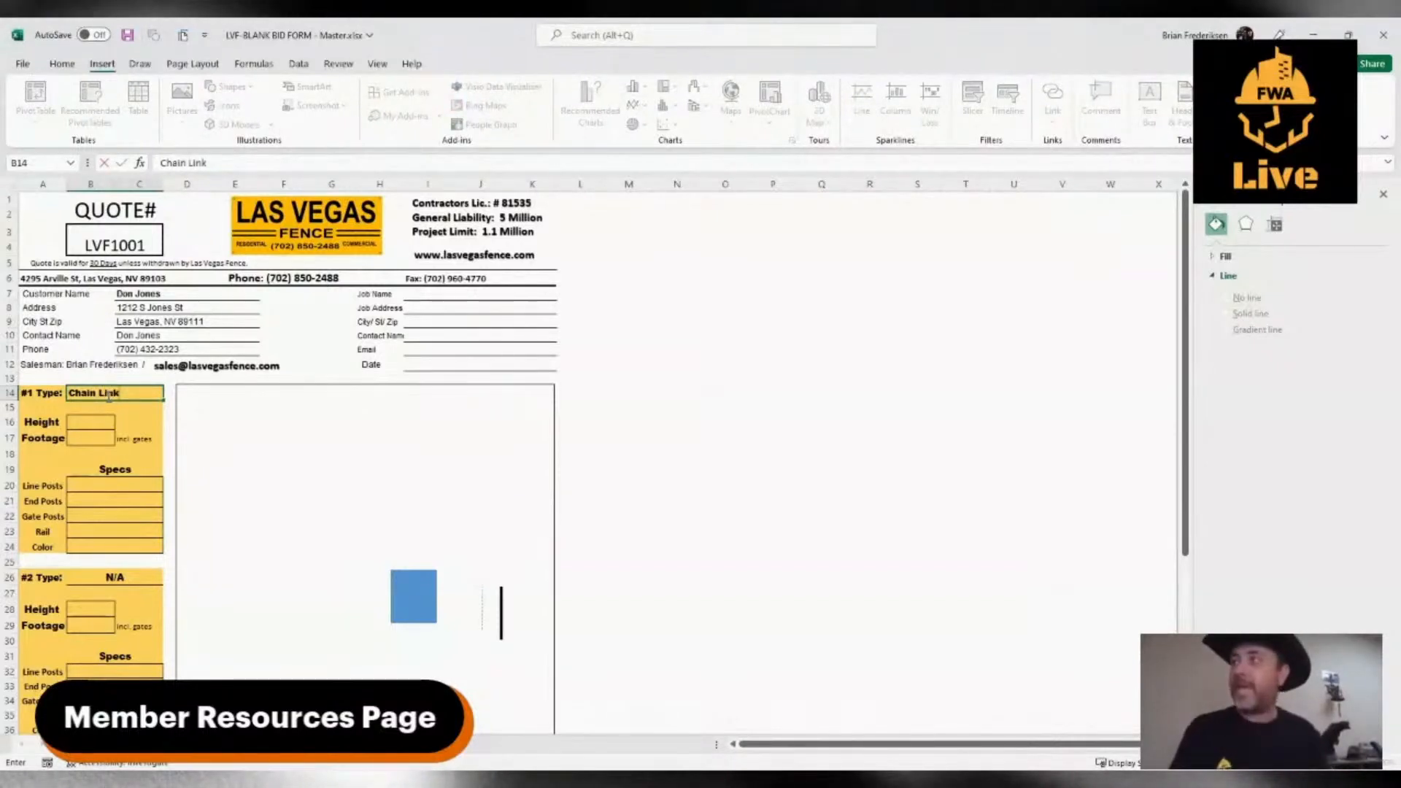
# Set the height of the #1 fence to 6' and its footage to 148'
pyautogui.click(95, 423)
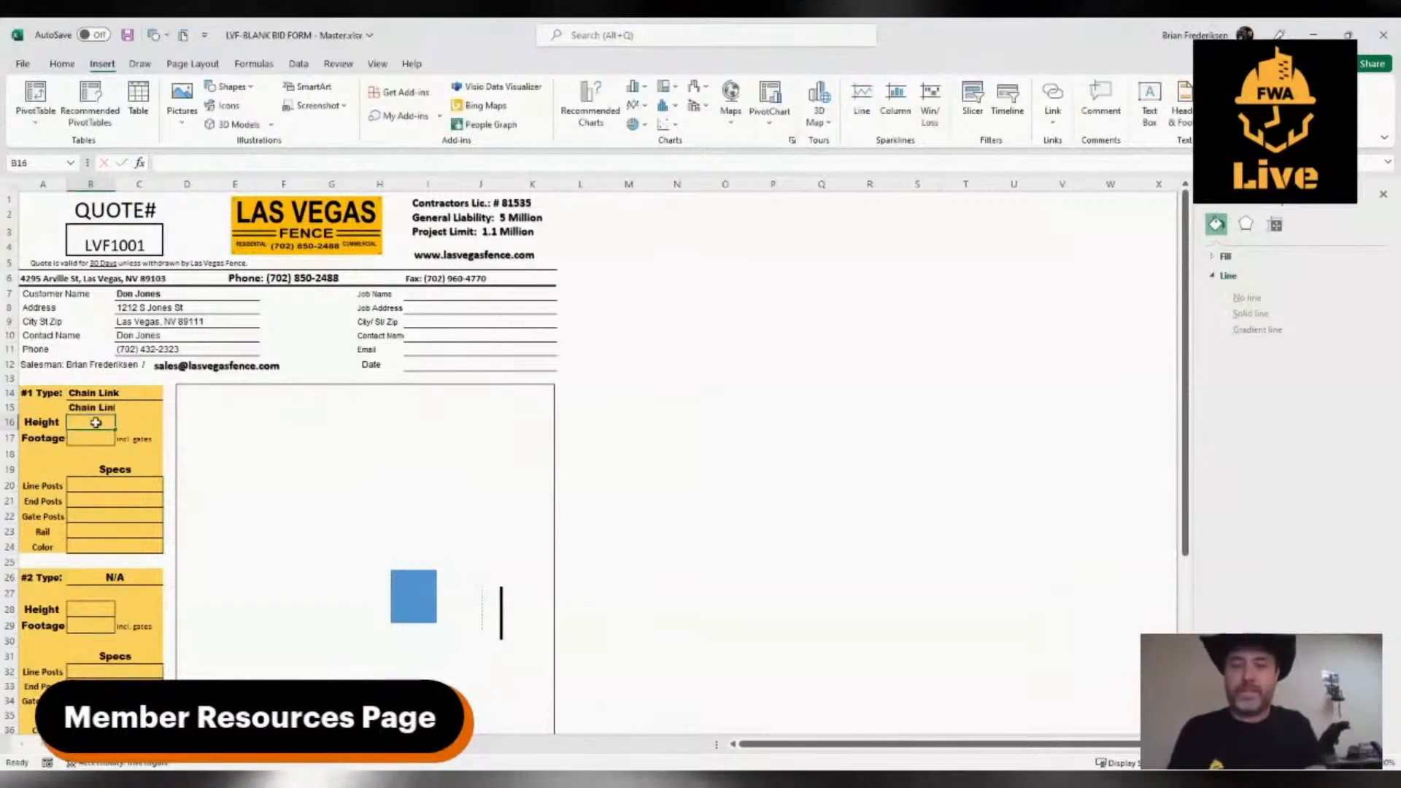
pyautogui.write("6'")
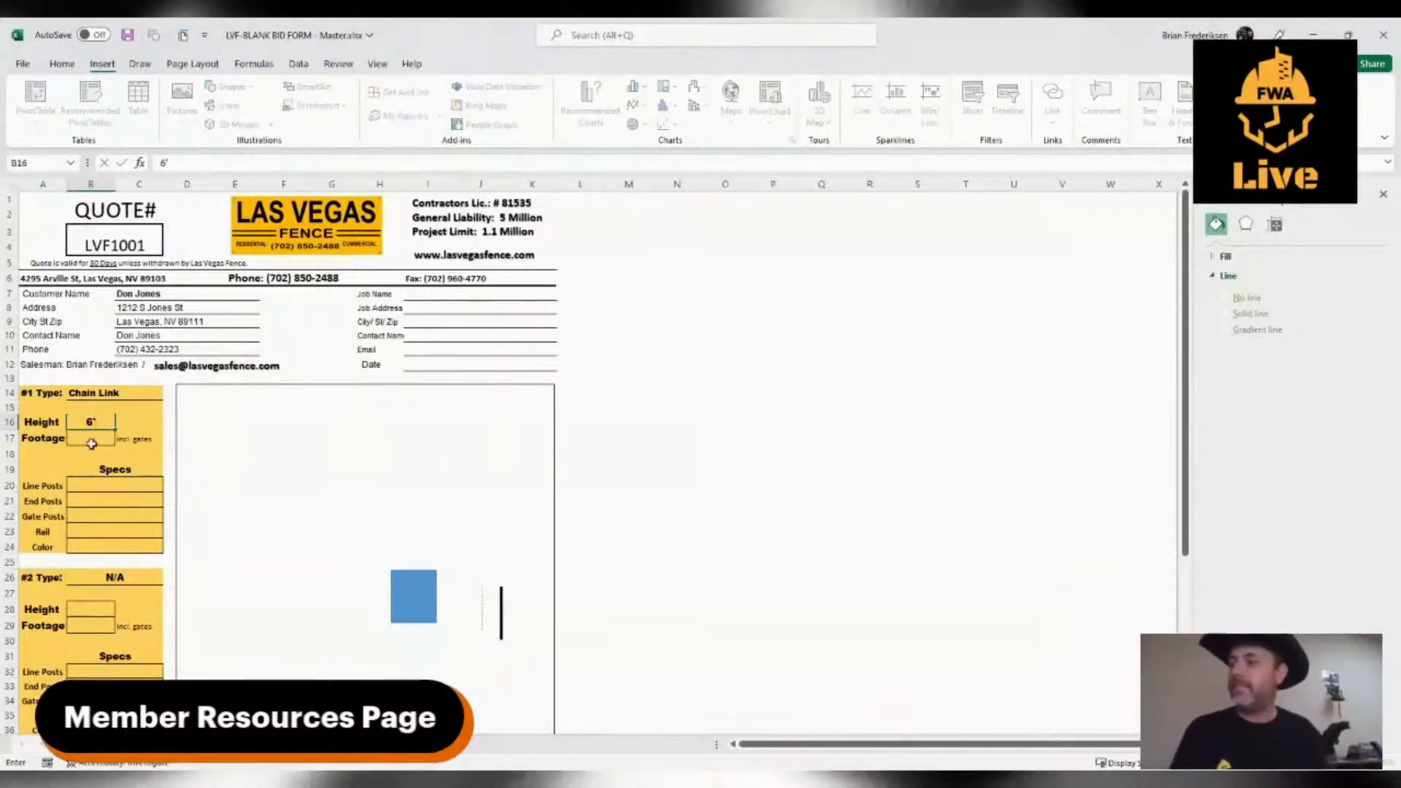
pyautogui.click(92, 440)
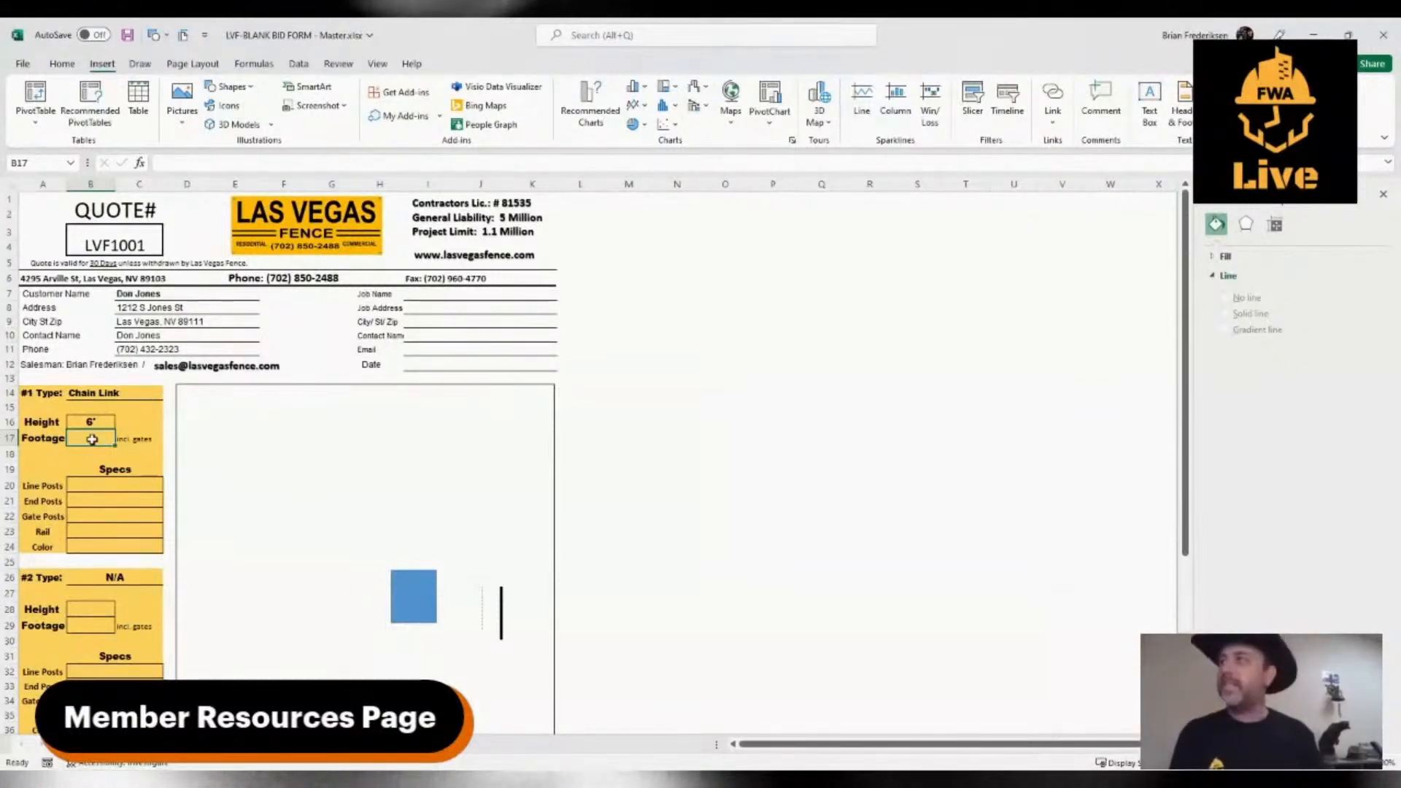
pyautogui.write('1')
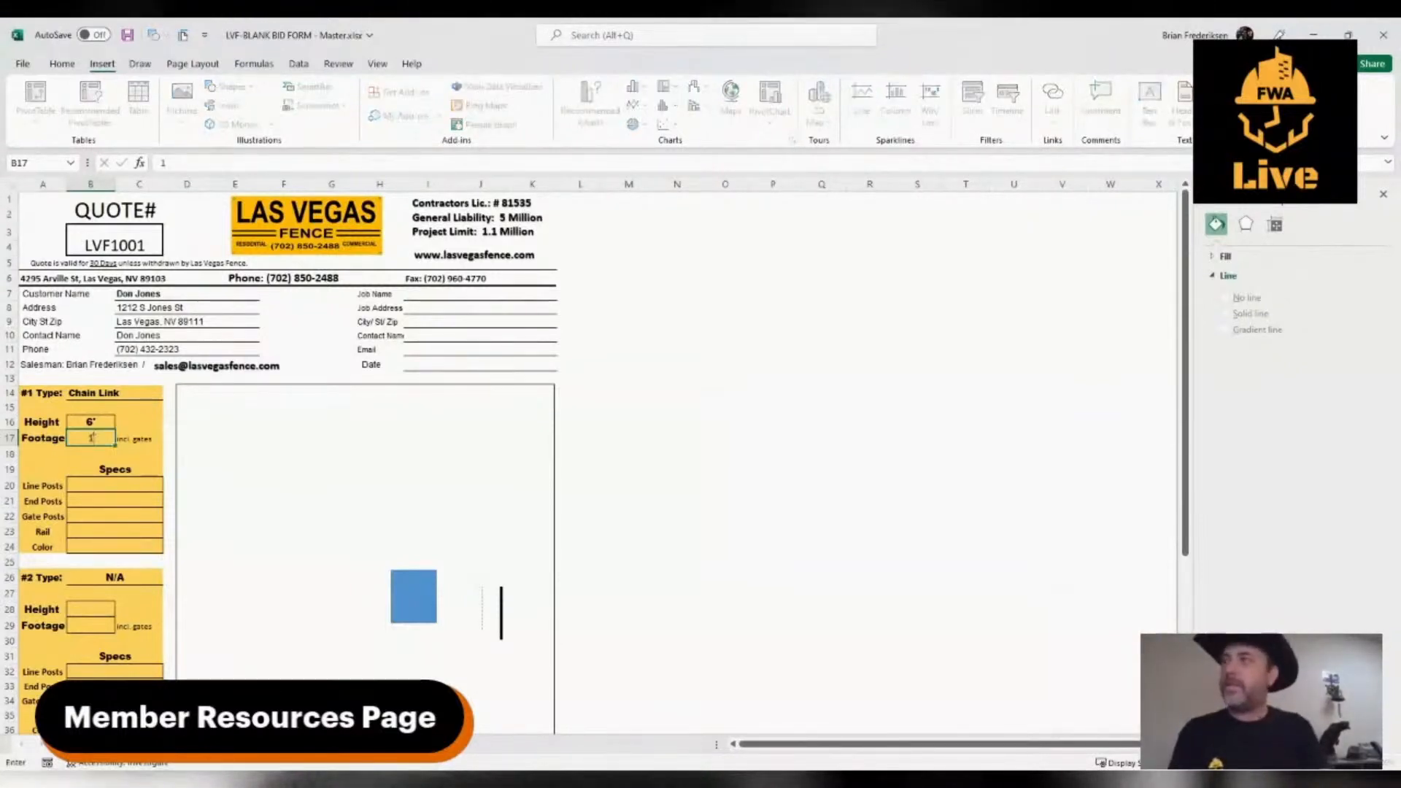
pyautogui.write('48')
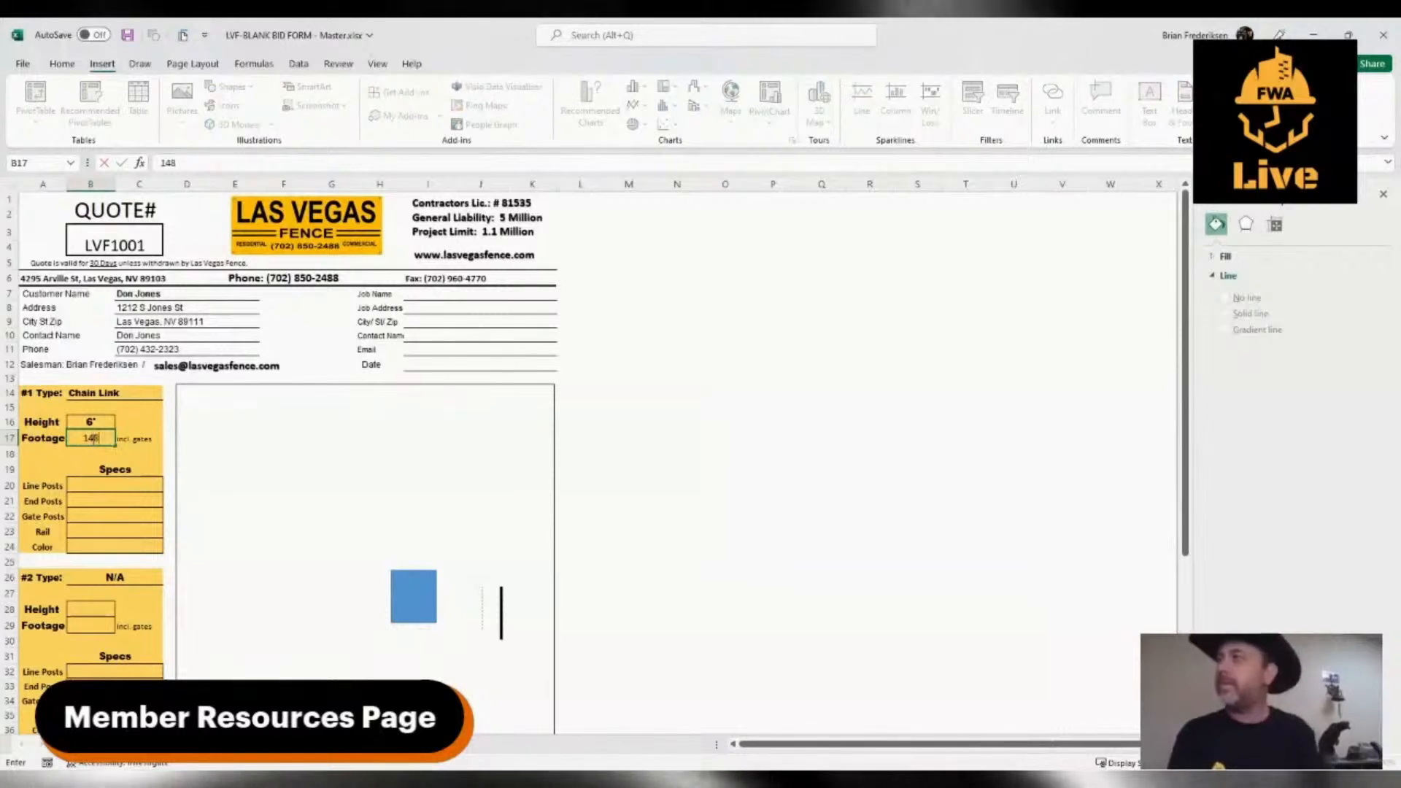
pyautogui.write("'")
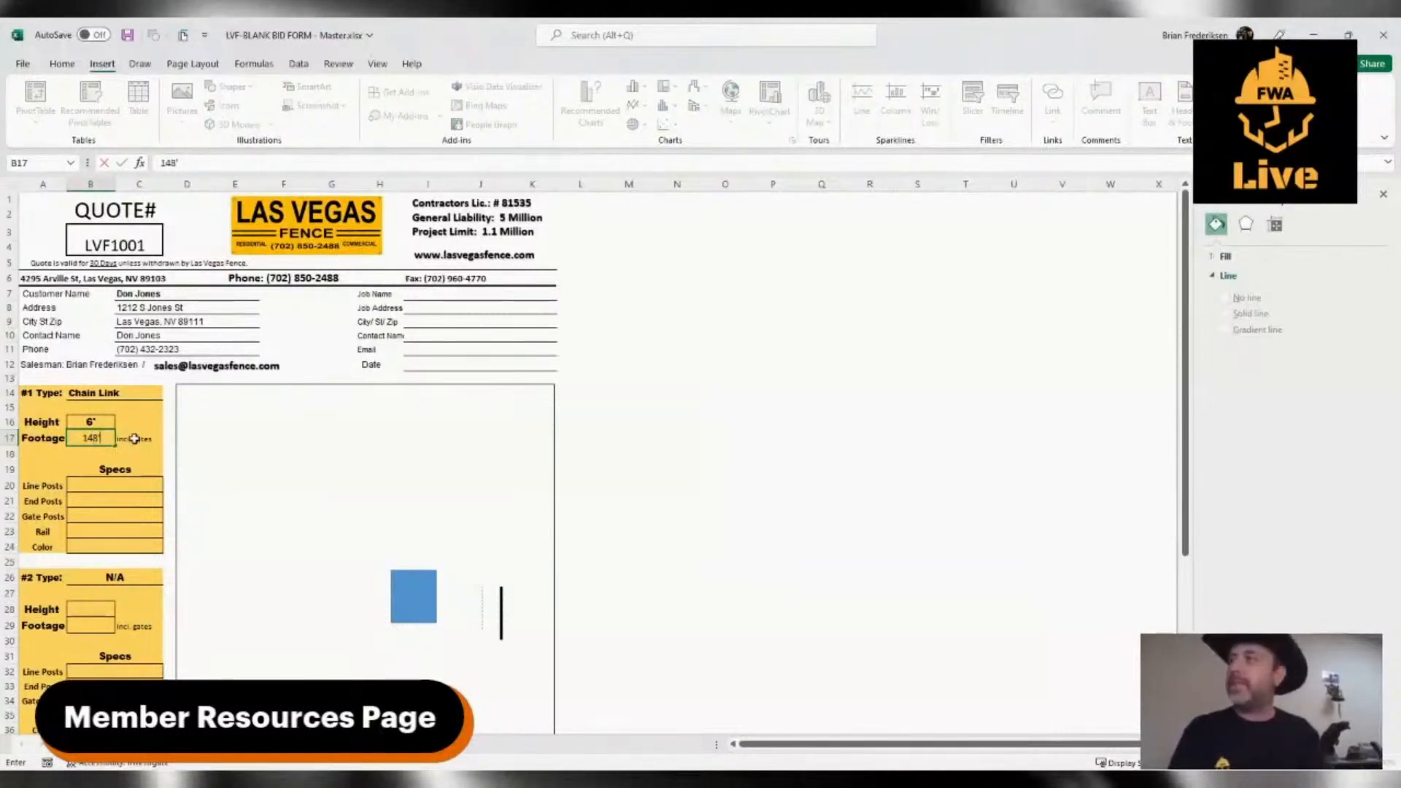
# Set the Line Posts spec of the #1 fence to 1 7/8"
pyautogui.click(96, 487)
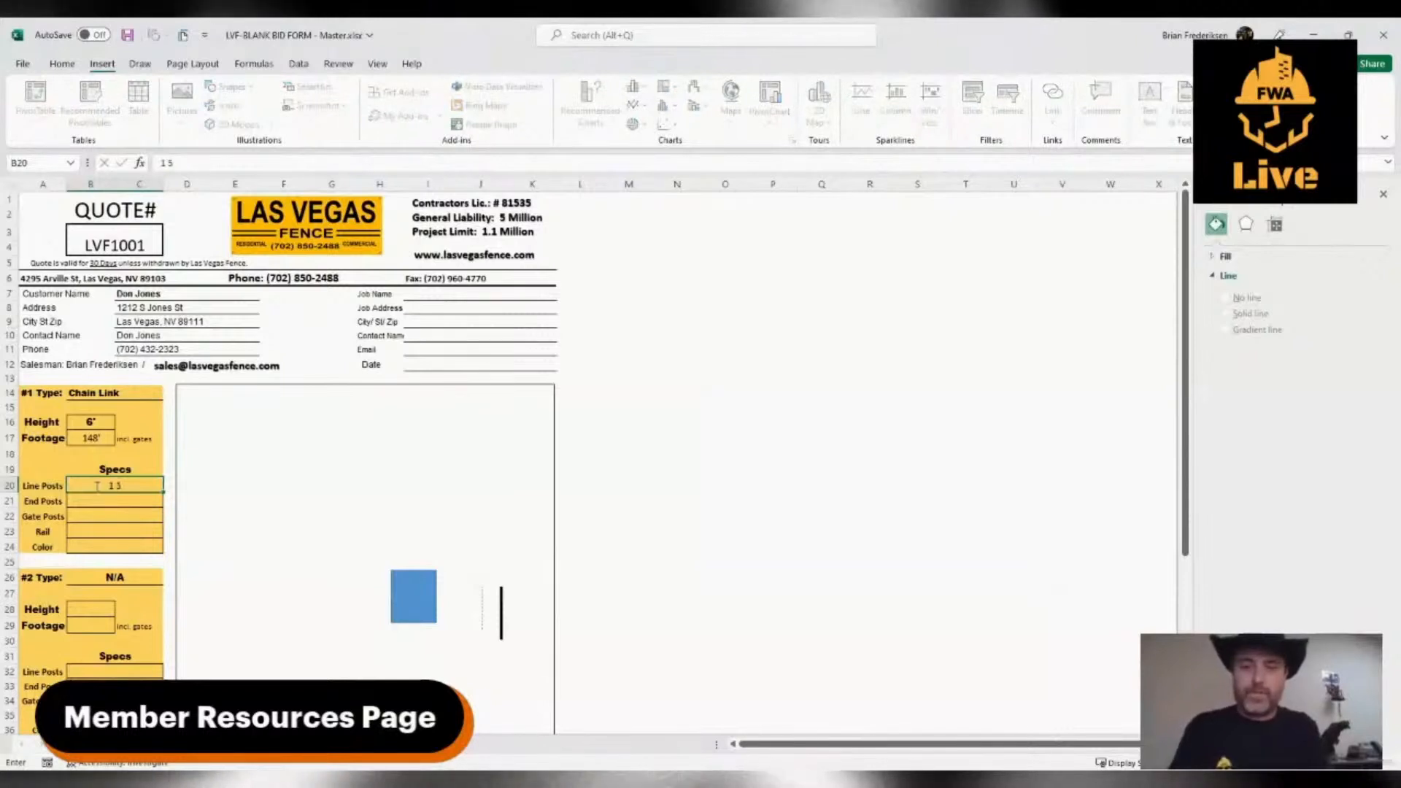
pyautogui.write('1 5/8')
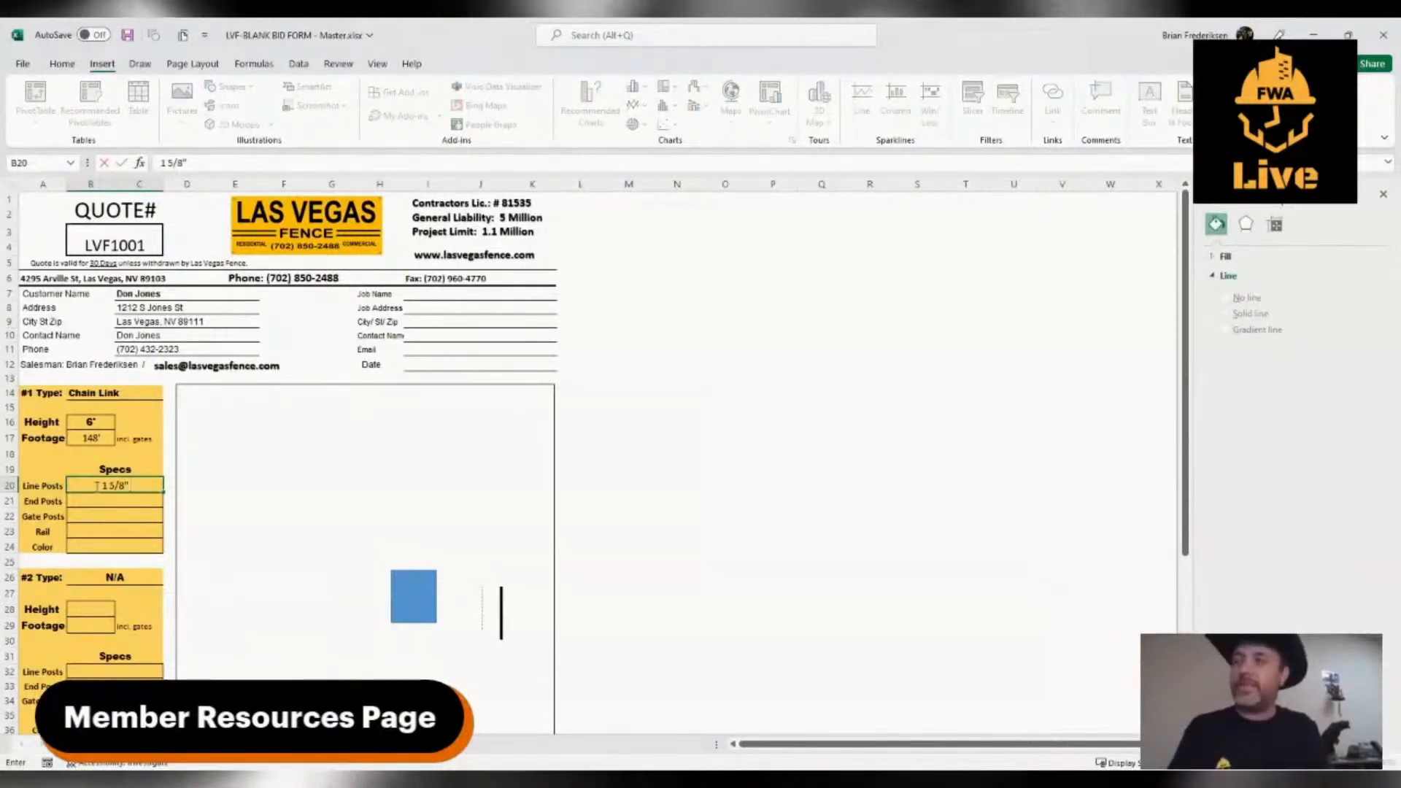
pyautogui.press('BackSpace')
pyautogui.press('BackSpace')
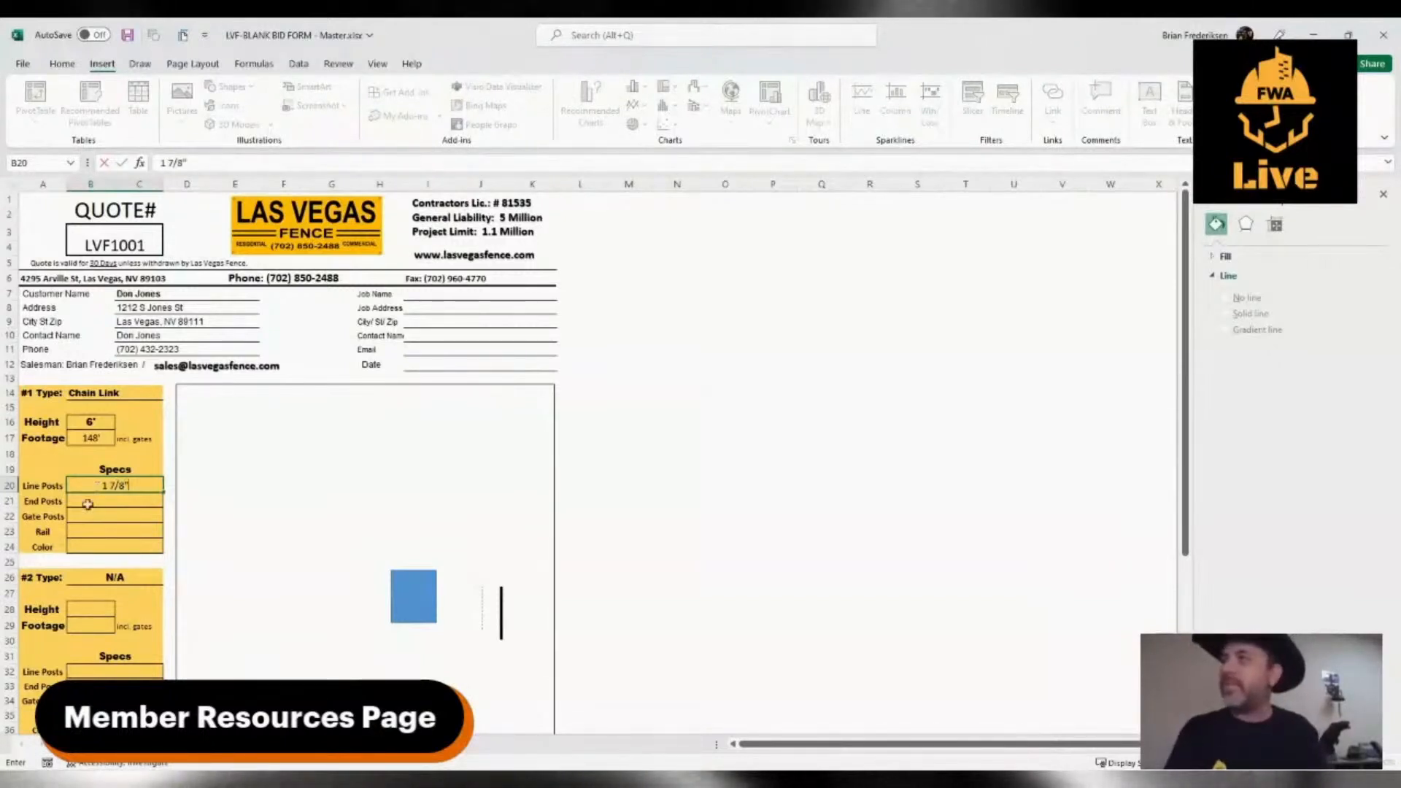
# Set the End Posts spec of the #1 fence to 2 3/8"
pyautogui.click(104, 502)
pyautogui.write('2')
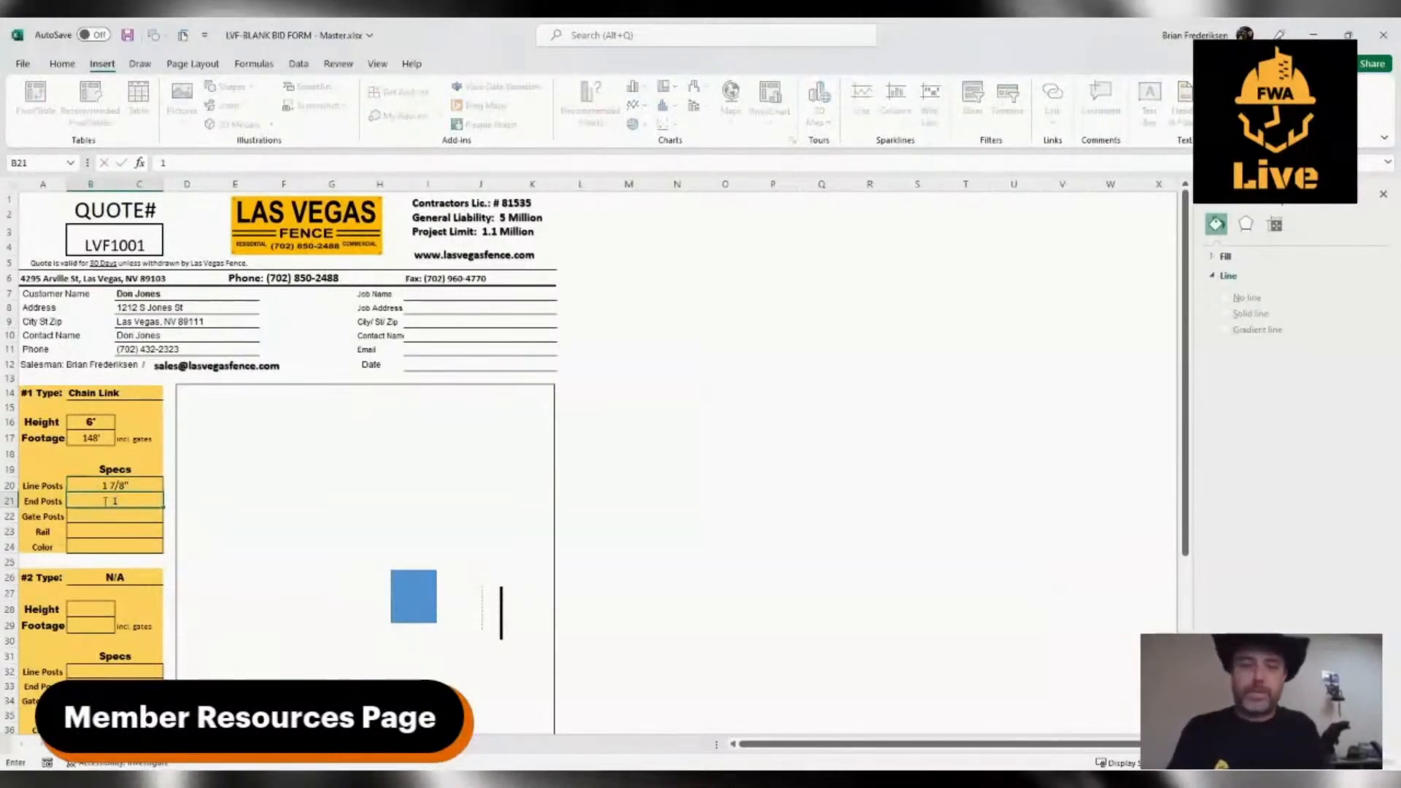
pyautogui.write(' 3/8"')
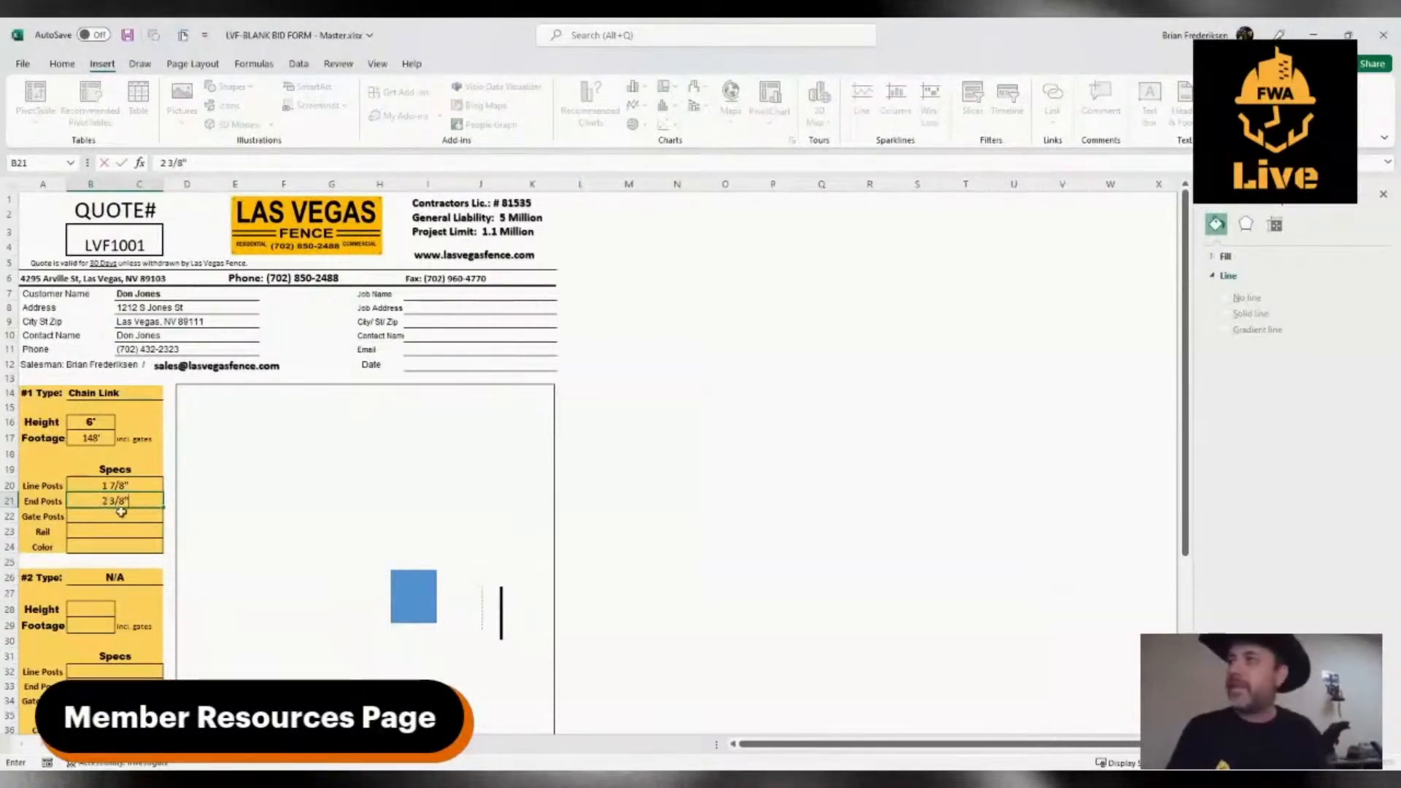
# Set the Gate Posts spec of the #1 fence to 2 7/8" & 2 3/8"
pyautogui.click(123, 513)
pyautogui.write('2 7')
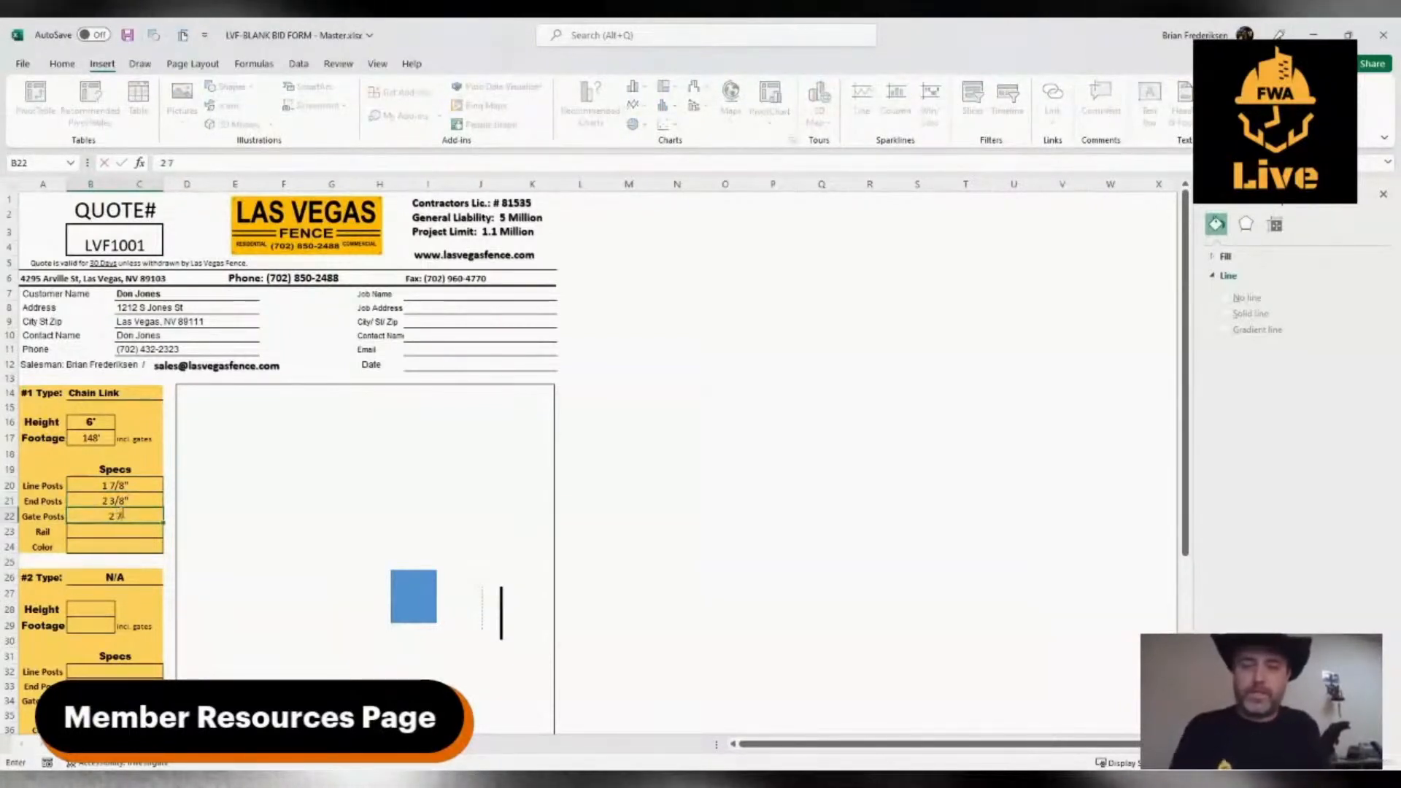
pyautogui.write('/8"')
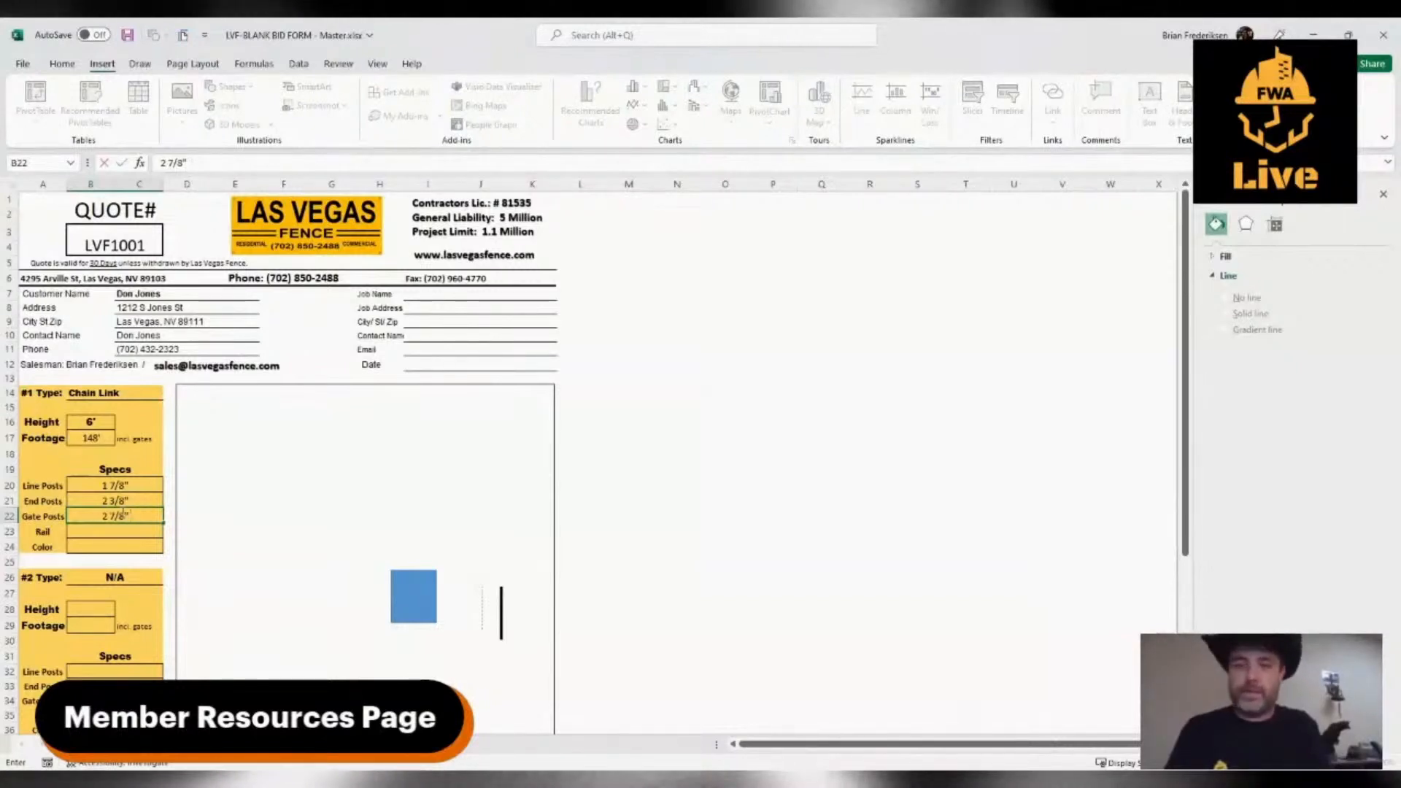
pyautogui.write(' & 2 3')
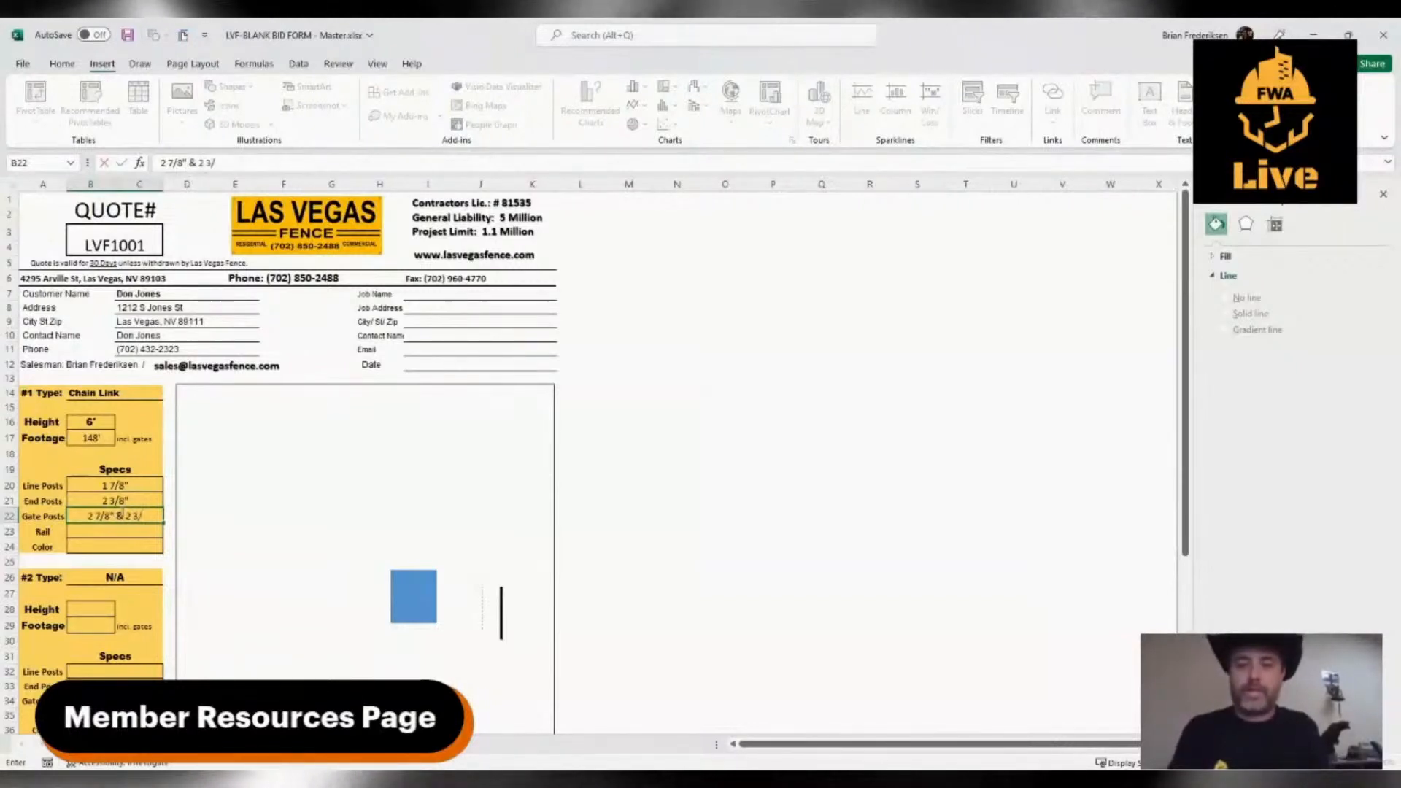
pyautogui.write('/8')
pyautogui.click(122, 505)
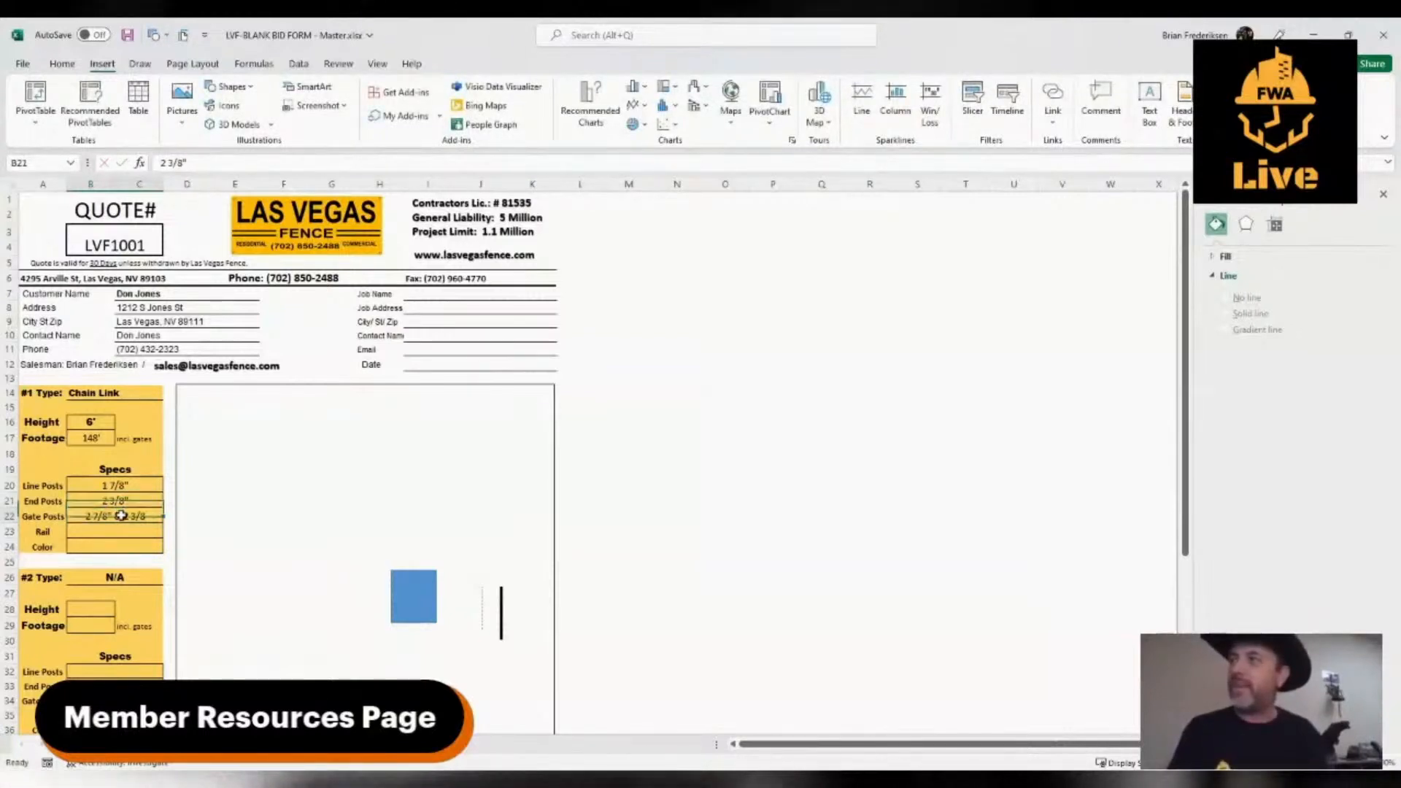
pyautogui.click(221, 163)
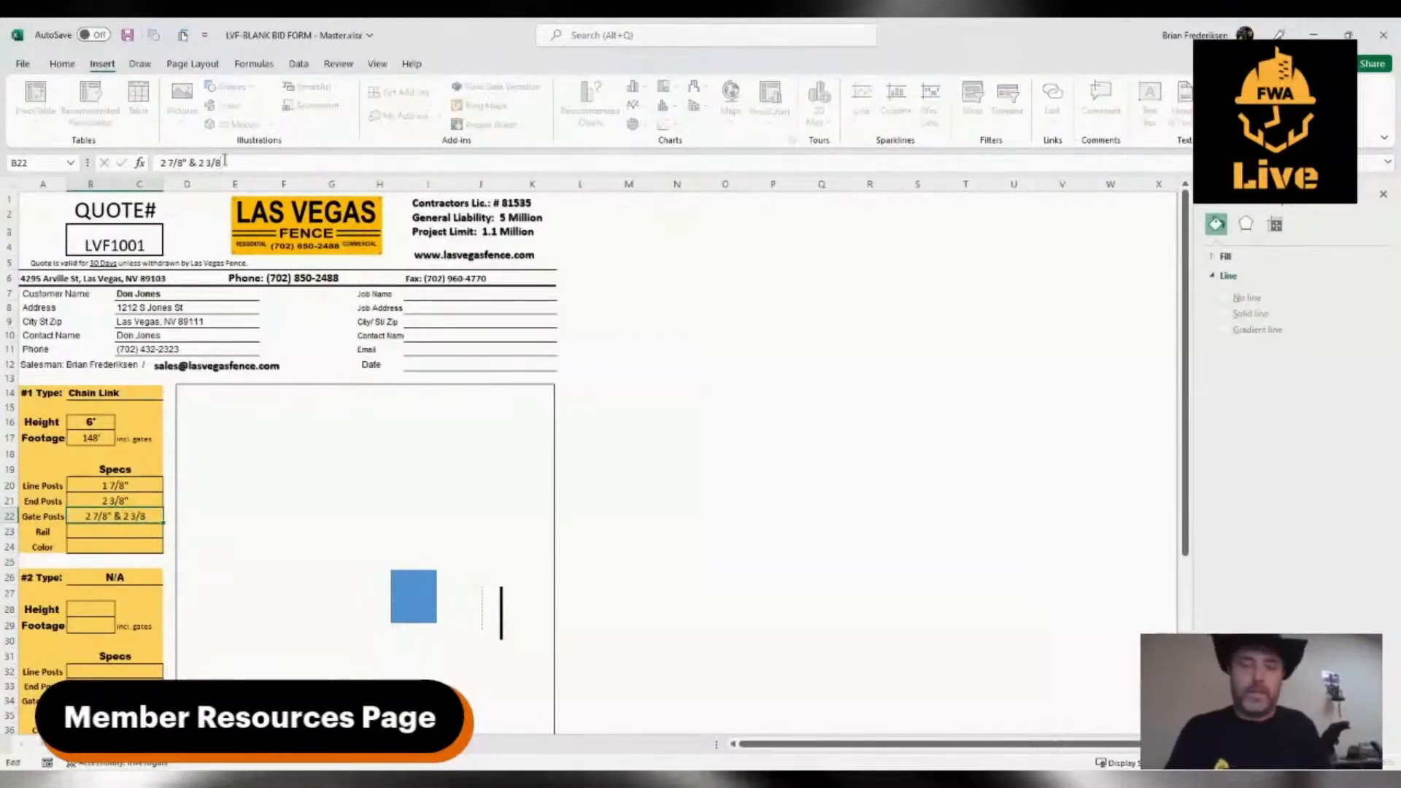
# Set the Rail spec of the #1 fence to 1 3/8"
pyautogui.click(101, 530)
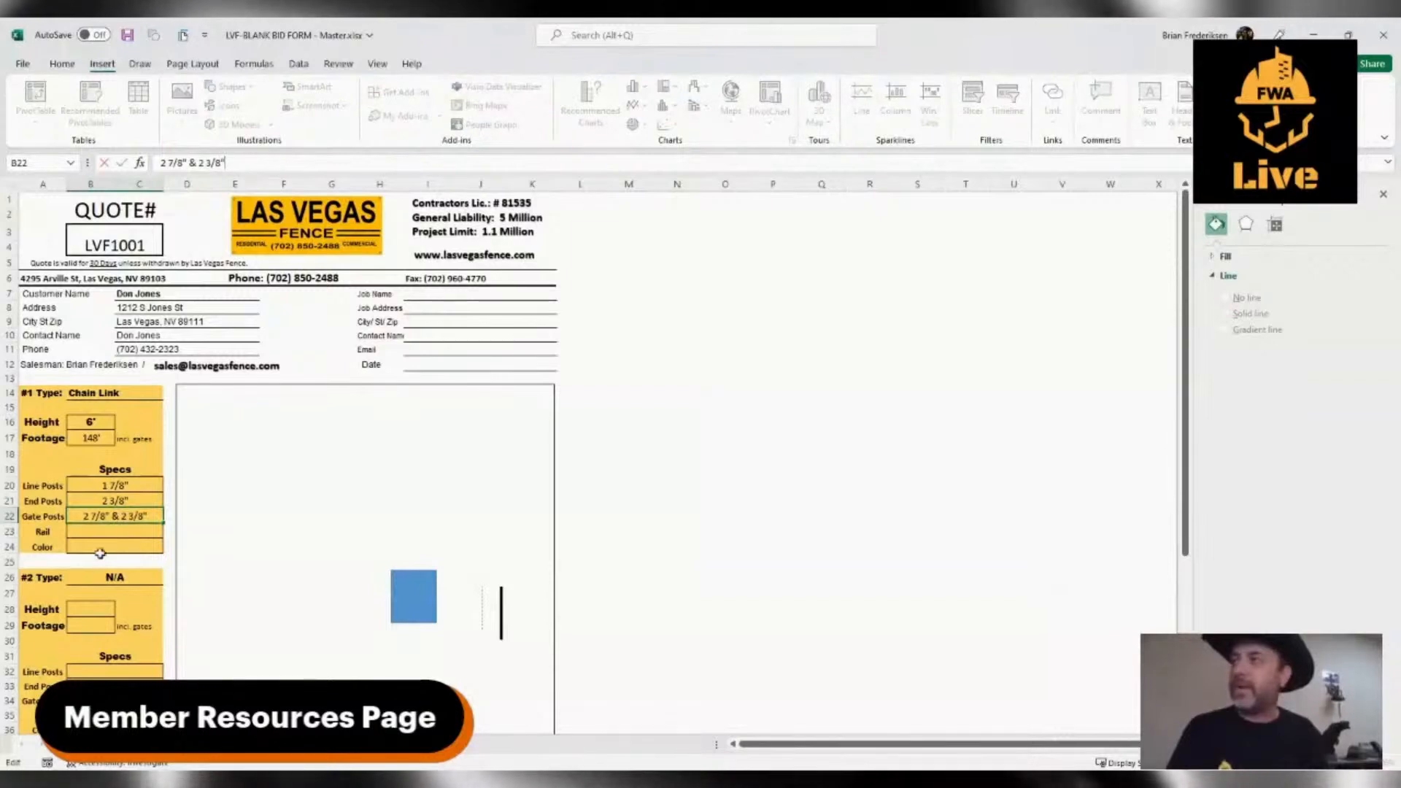
pyautogui.write('1 3')
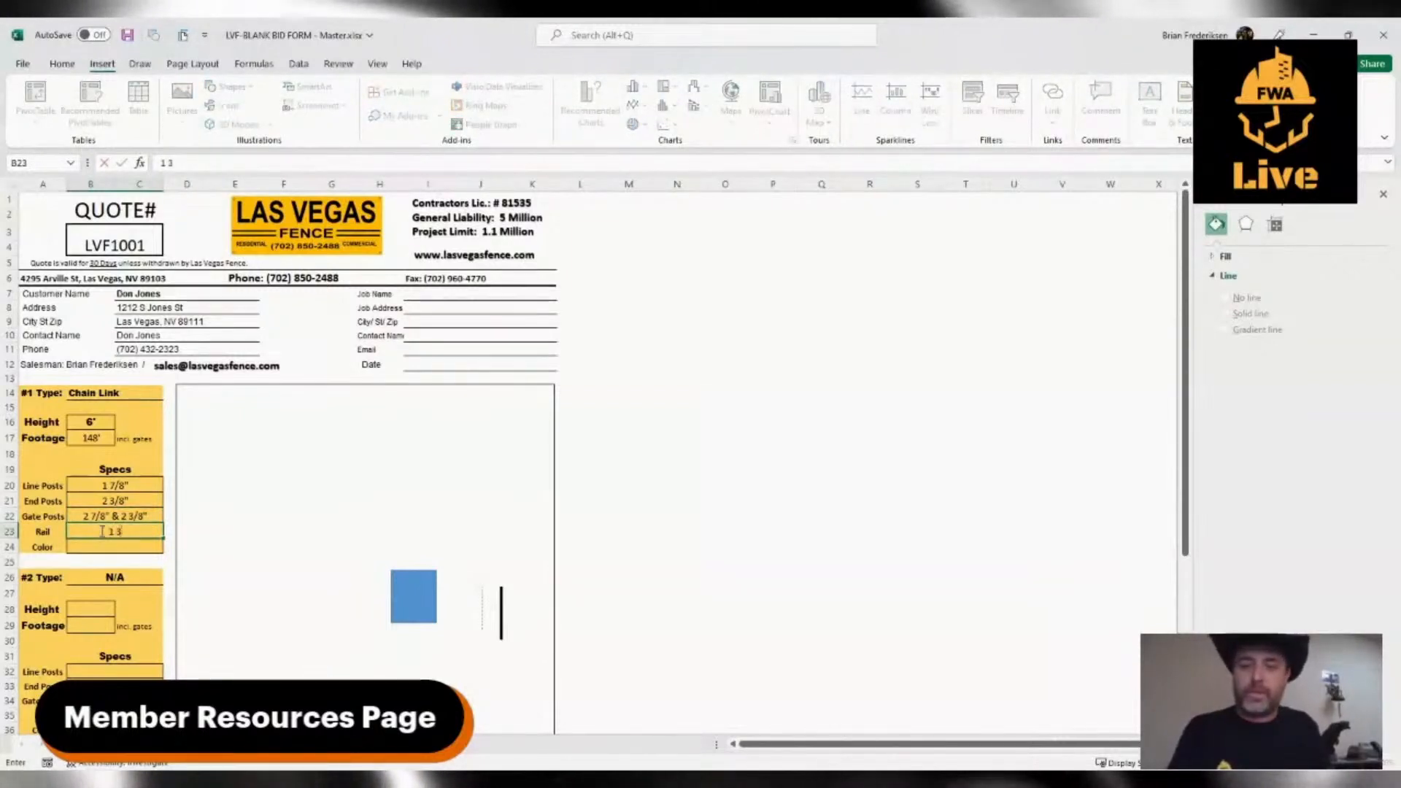
pyautogui.write('/8"')
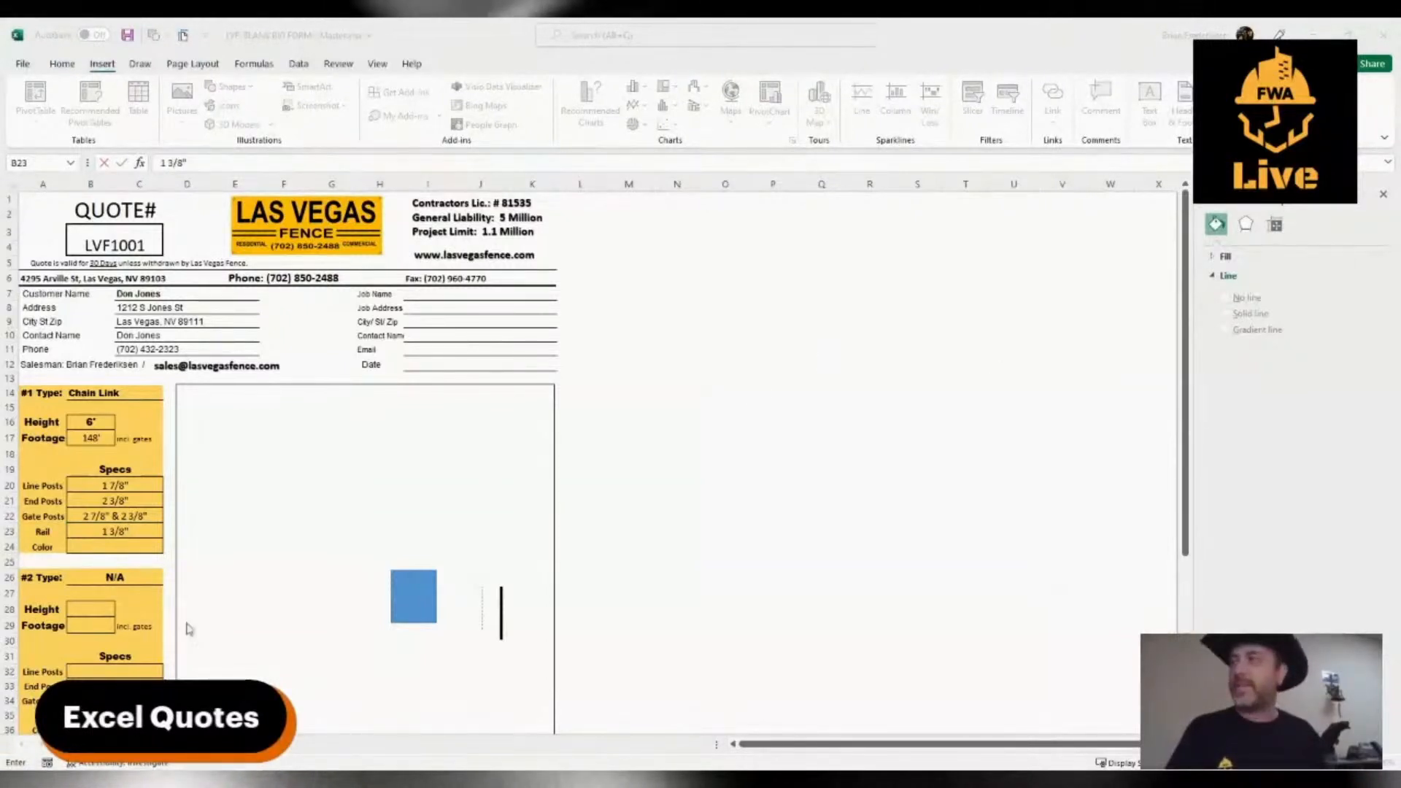
# Set the Color of the #1 fence to Galvanized
pyautogui.click(94, 604)
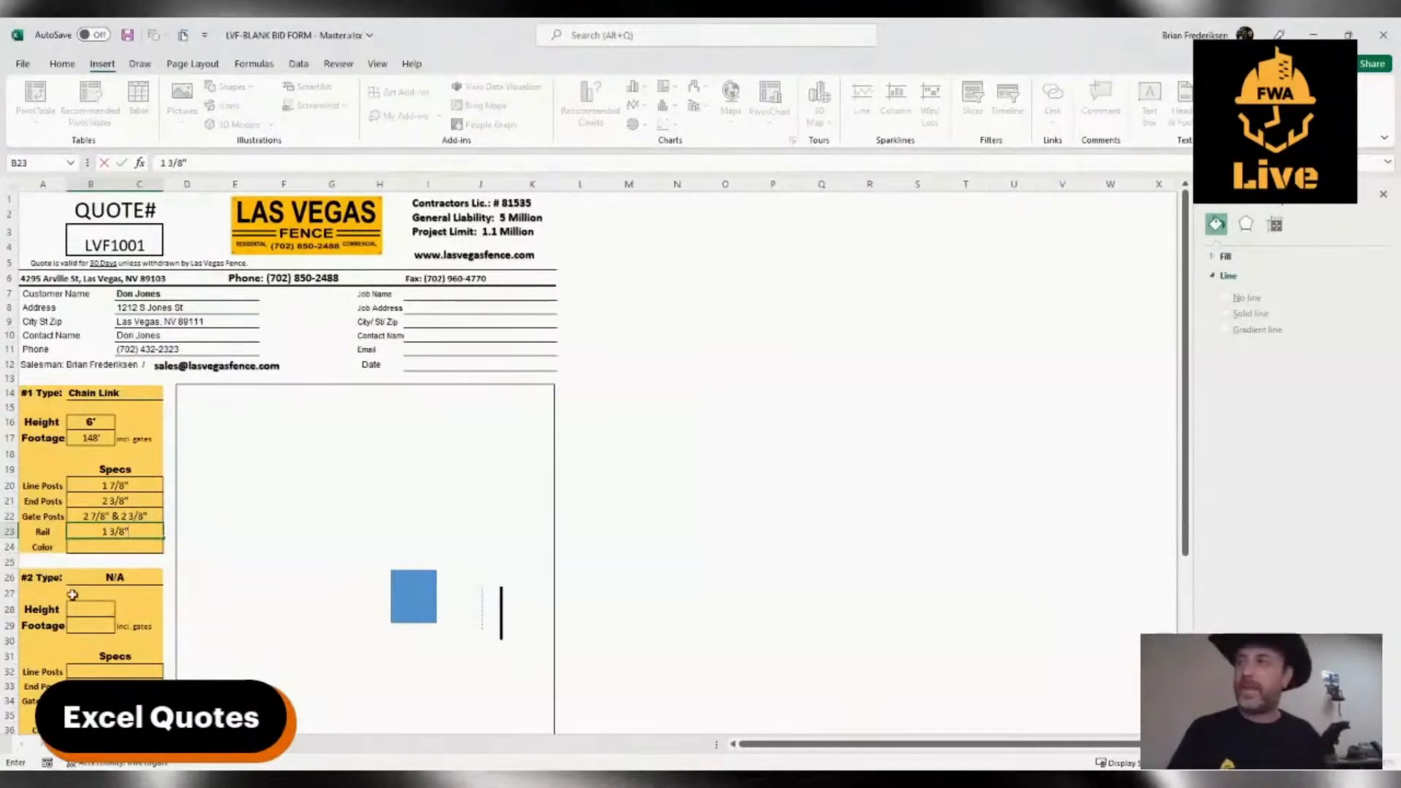
pyautogui.scroll(-2, 72, 596)
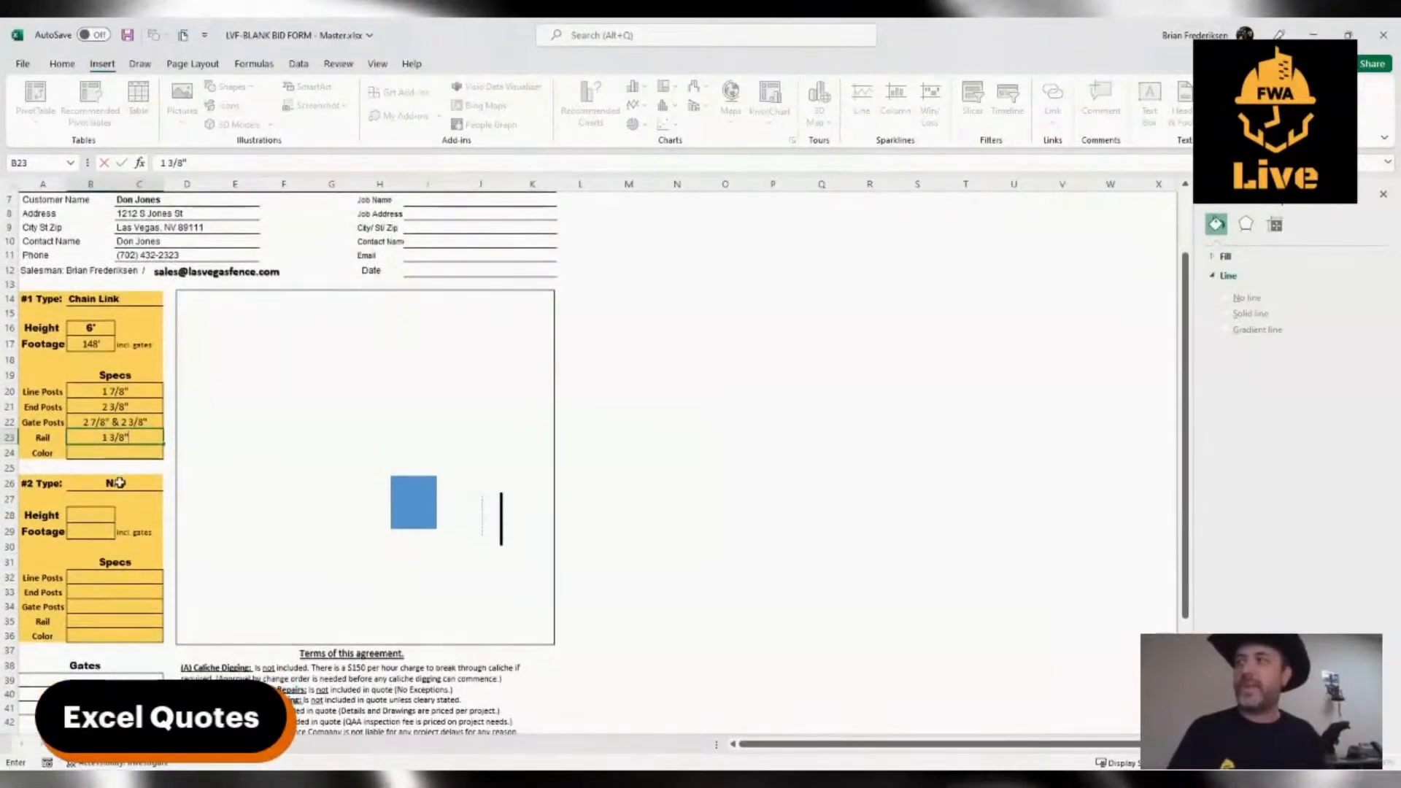
pyautogui.scroll(1, 113, 487)
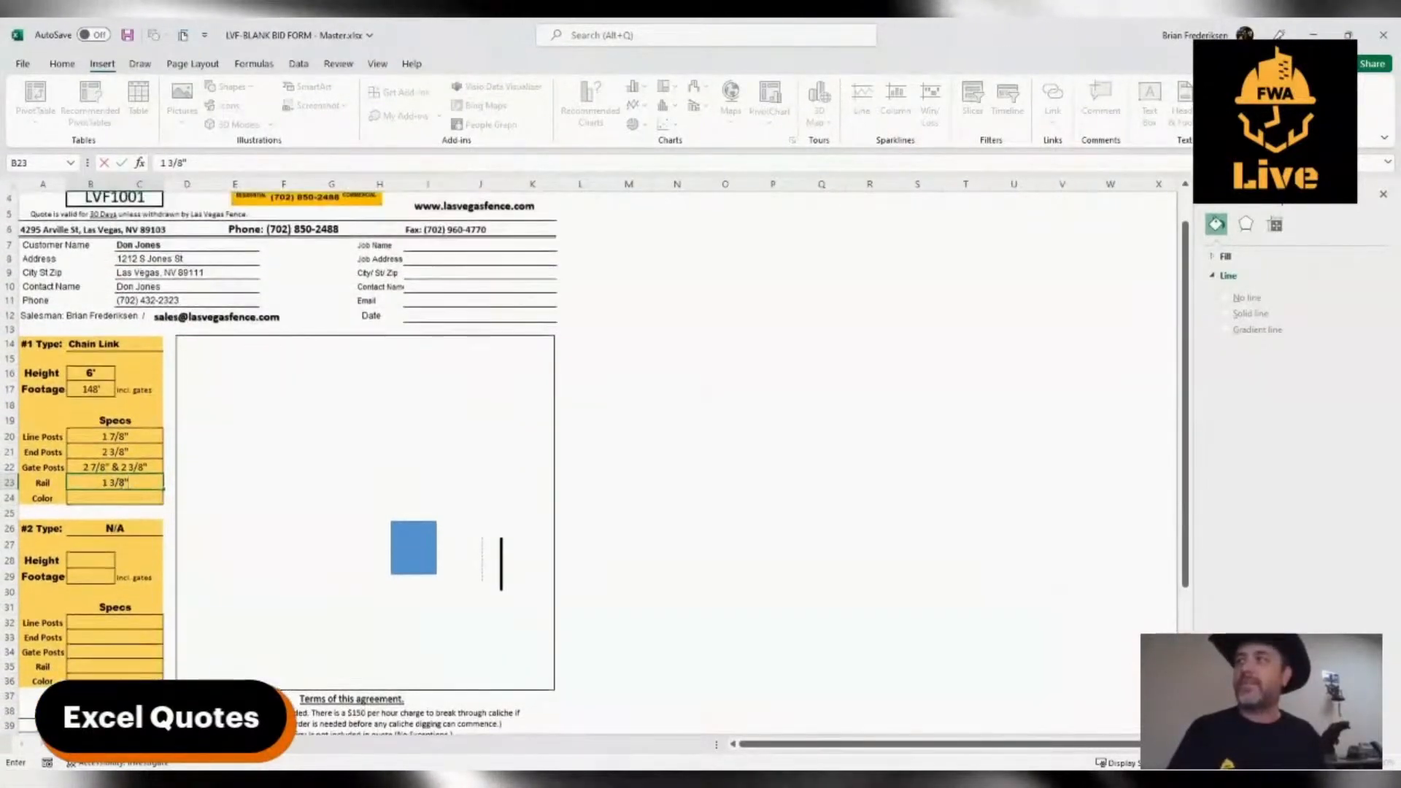
pyautogui.click(106, 494)
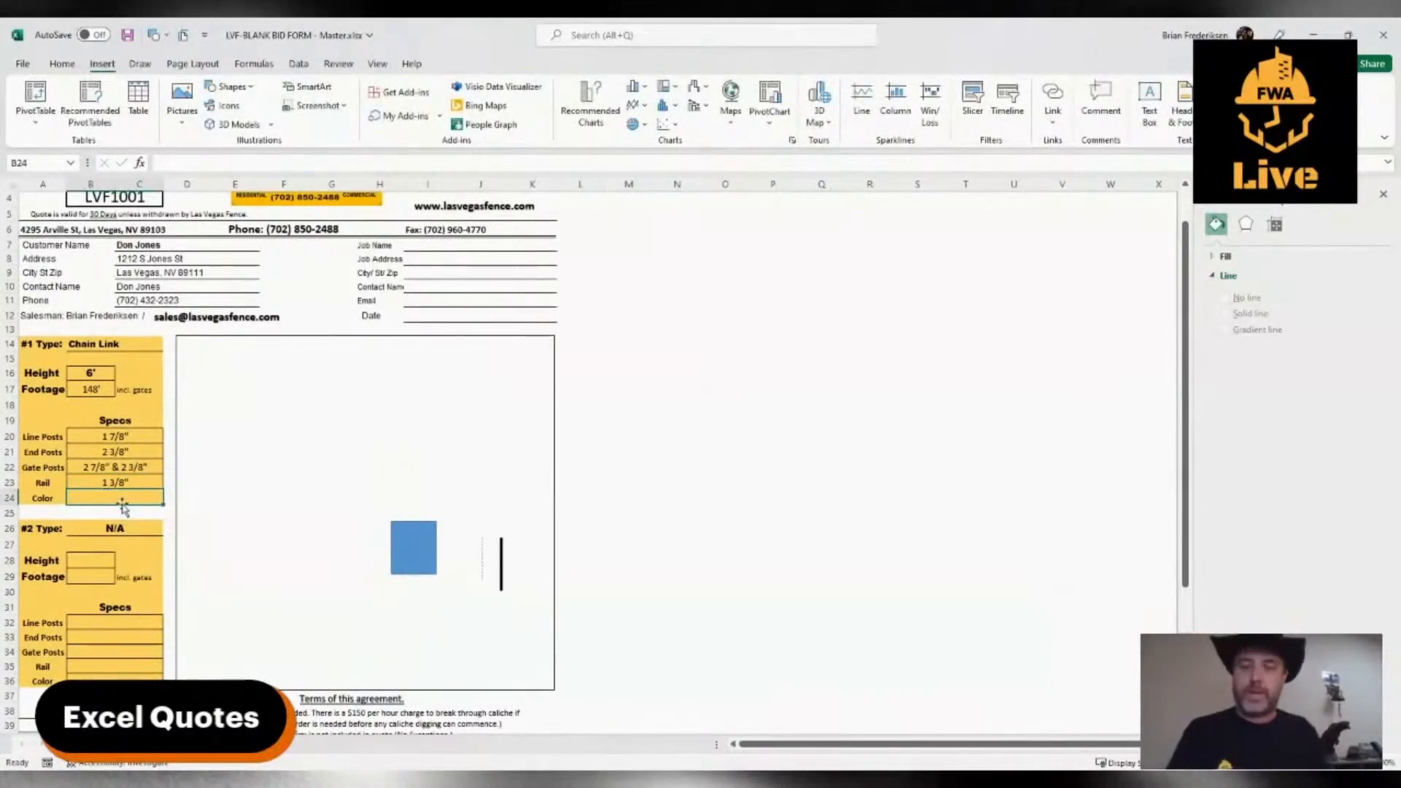
pyautogui.write('Galvan')
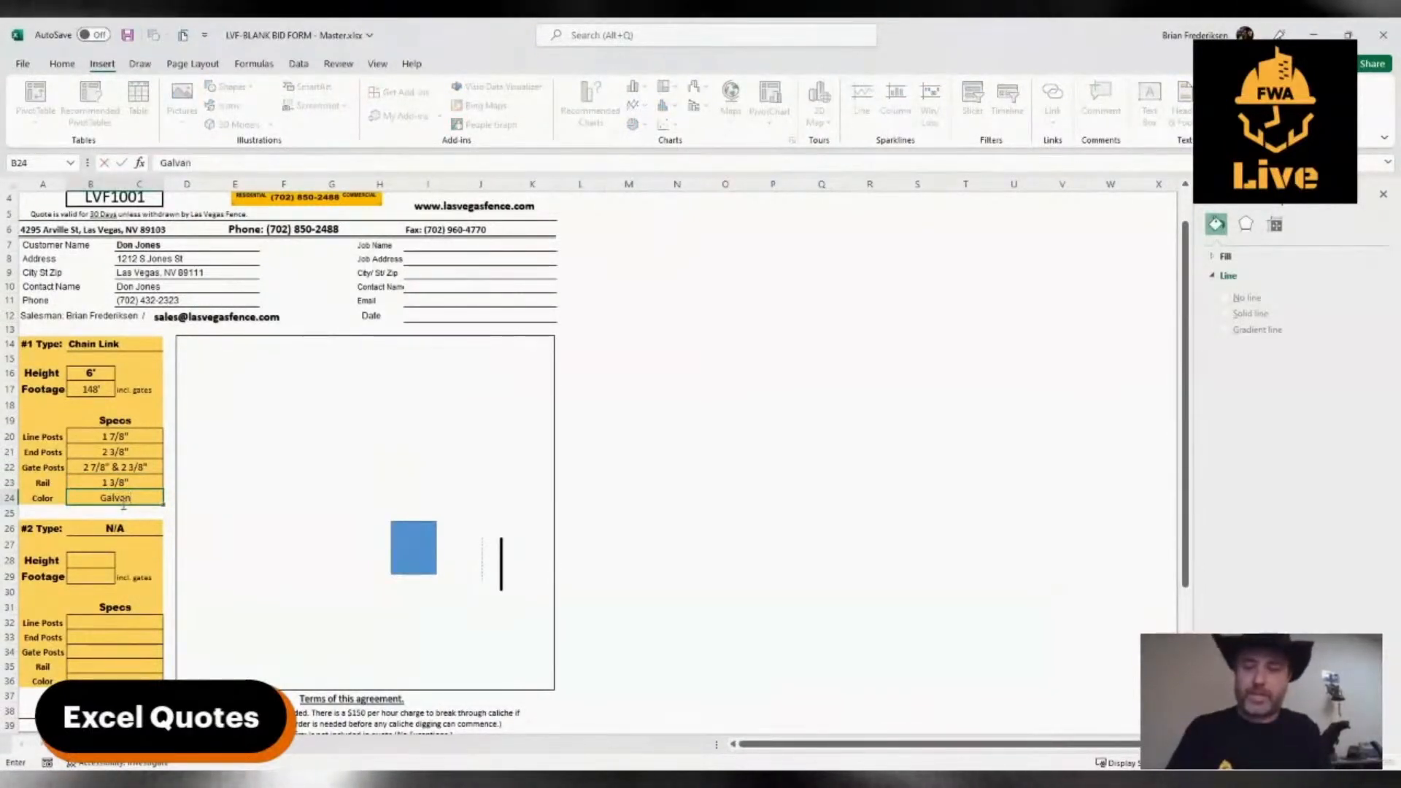
pyautogui.write('ized')
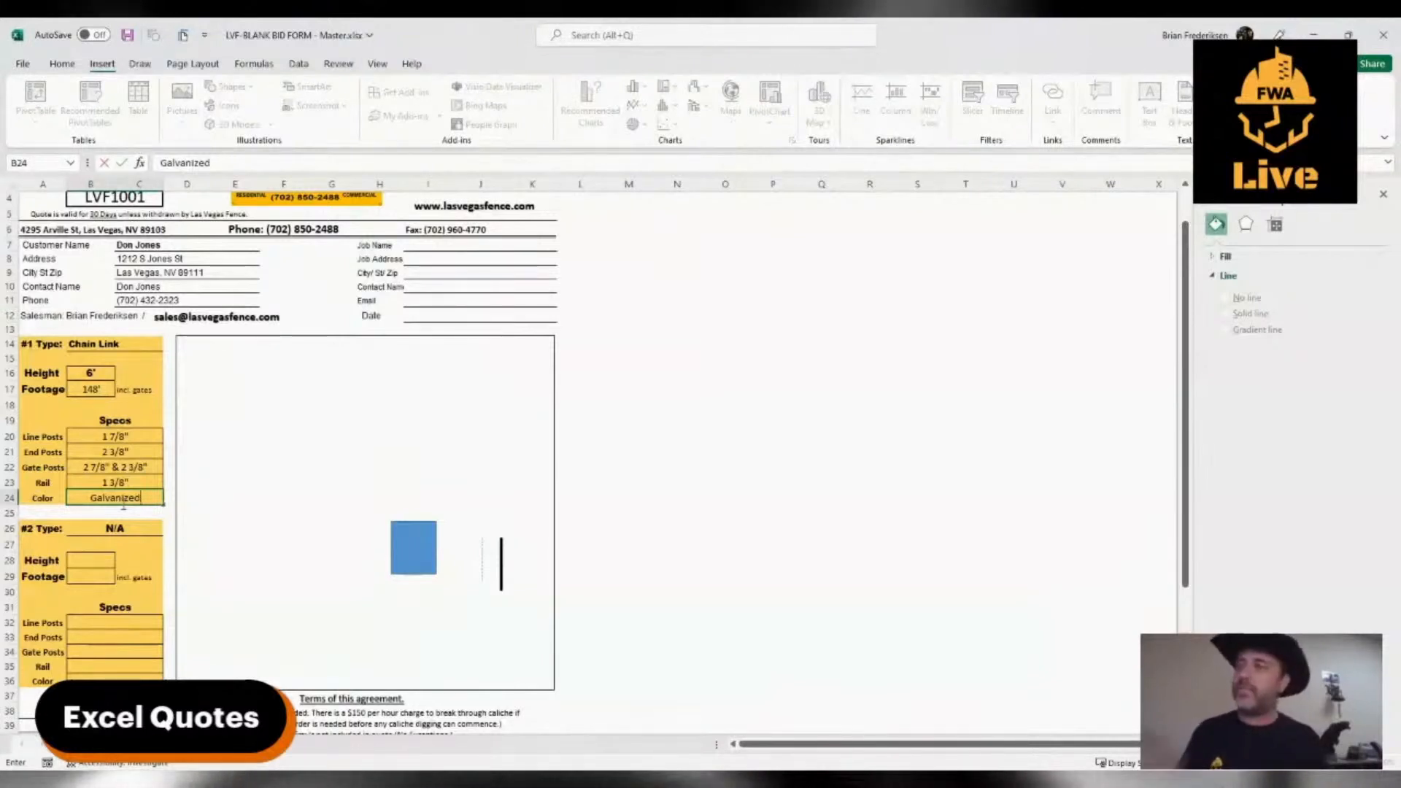
pyautogui.click(328, 510)
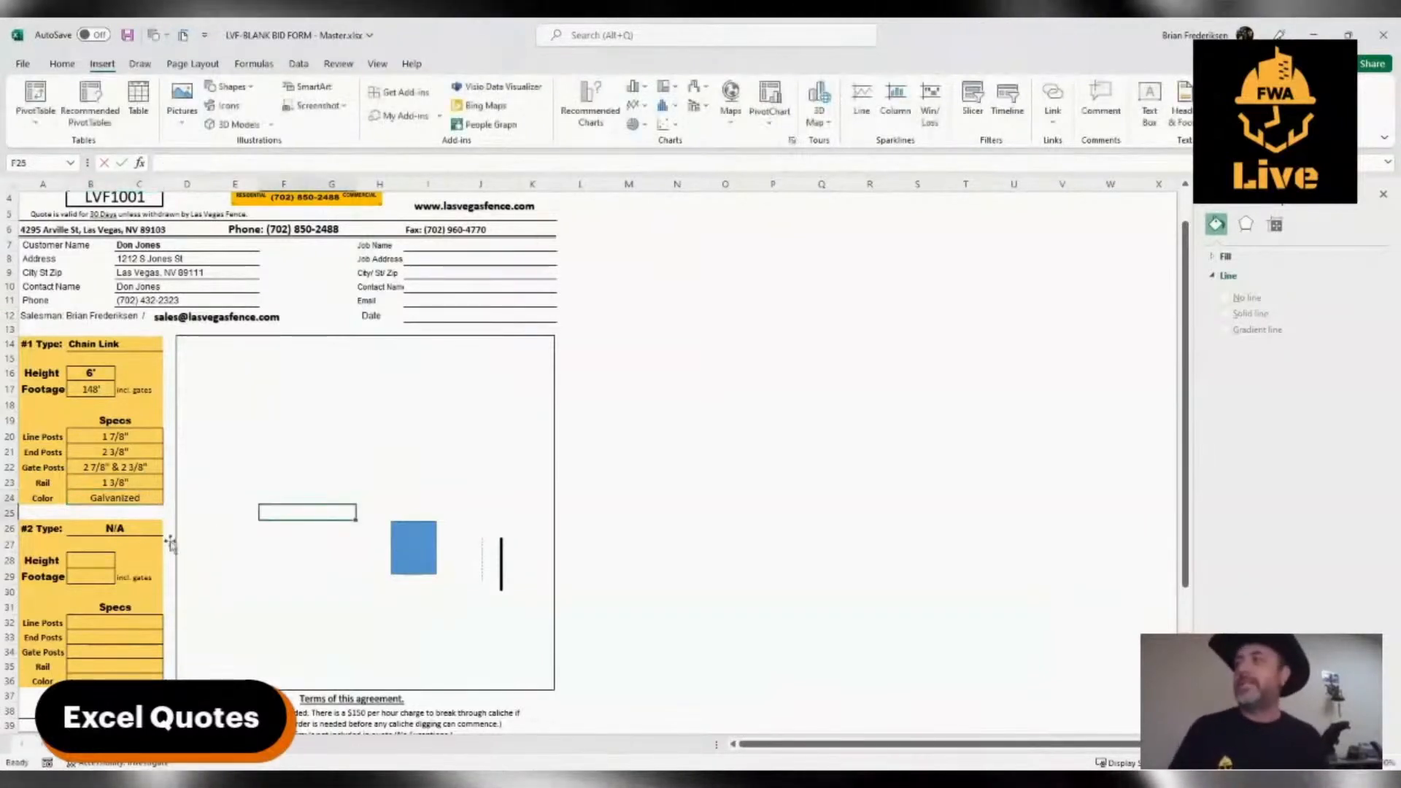
# Enter "(1) 12' x 6' Double Gate" on the first line of the Gates section
pyautogui.scroll(-1, 102, 626)
pyautogui.click(62, 680)
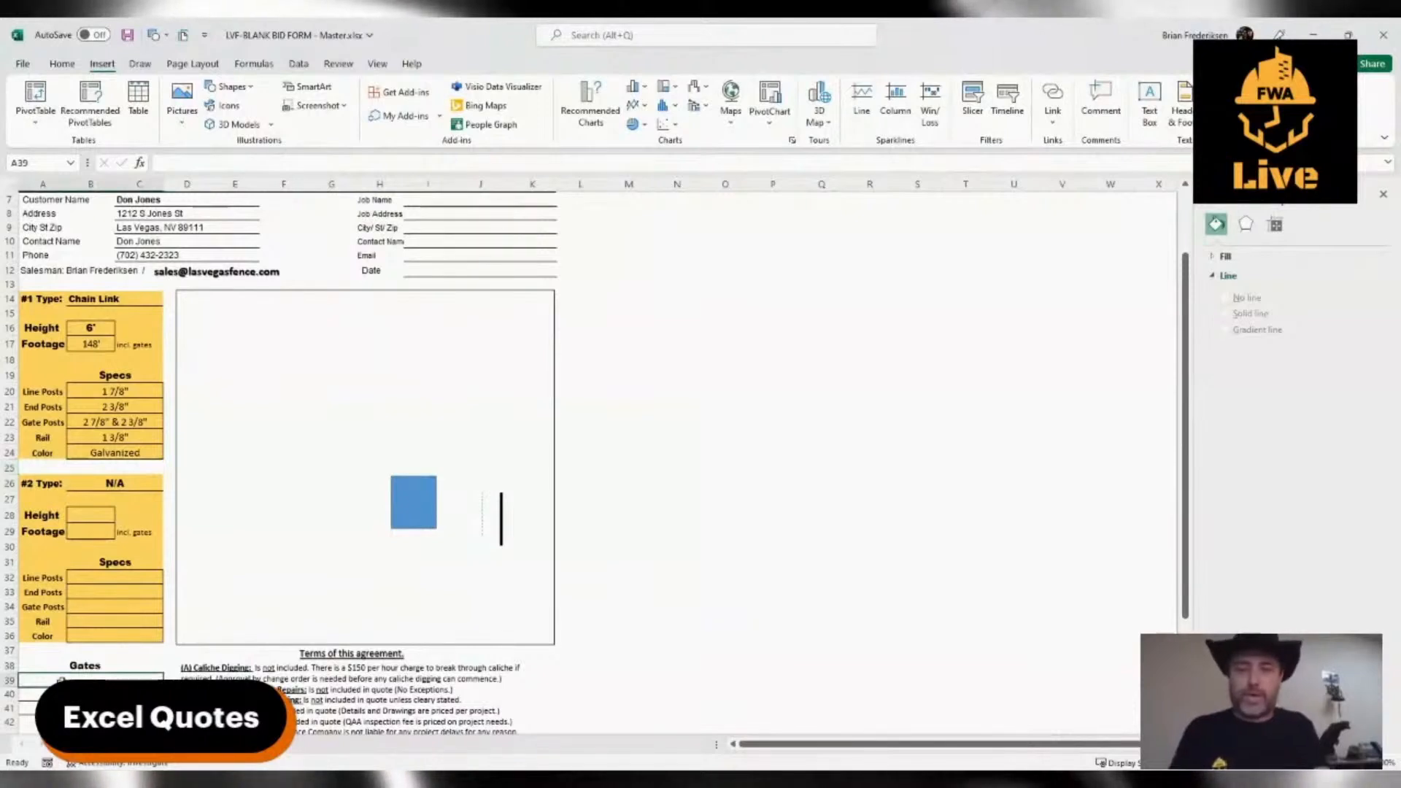
pyautogui.write('(1)')
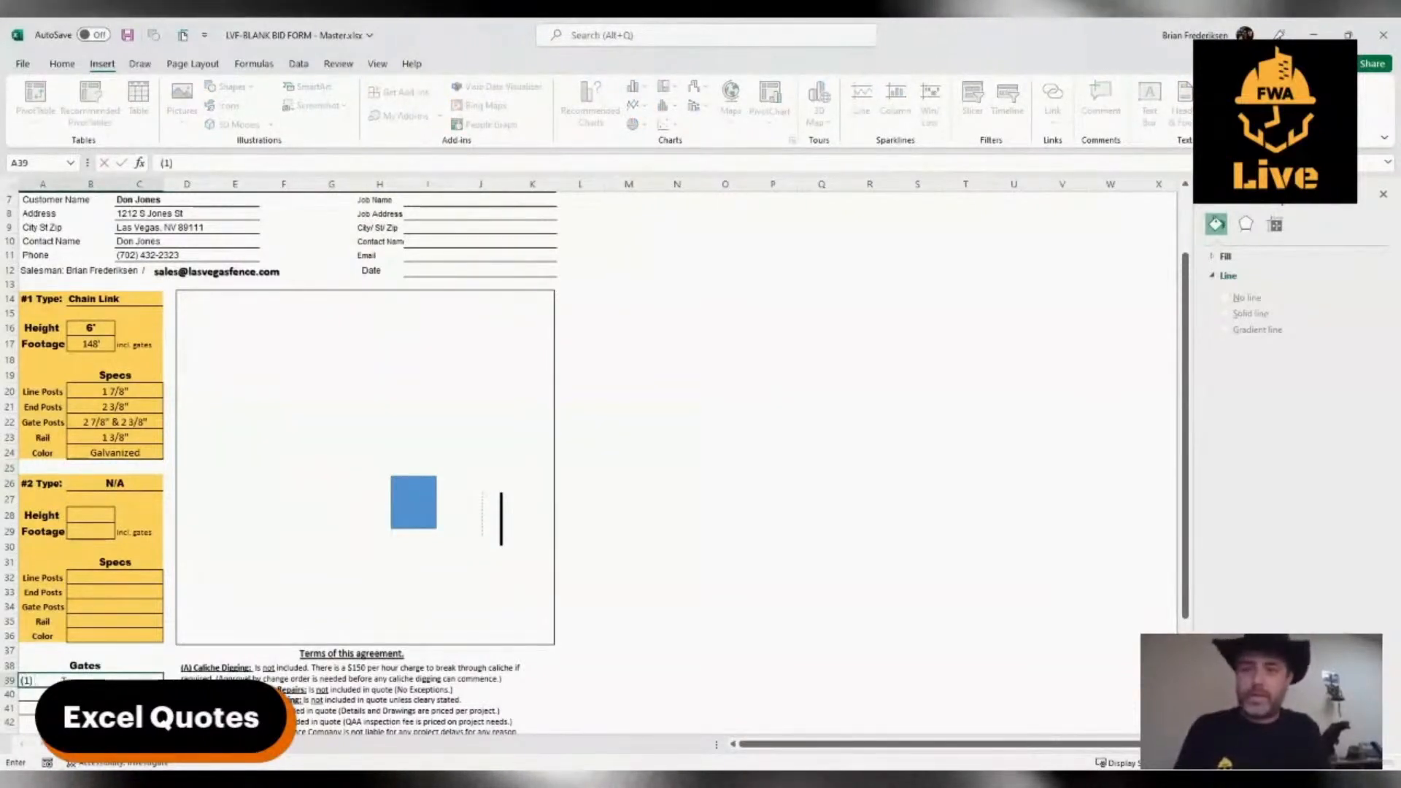
pyautogui.write(" 12' x 6'")
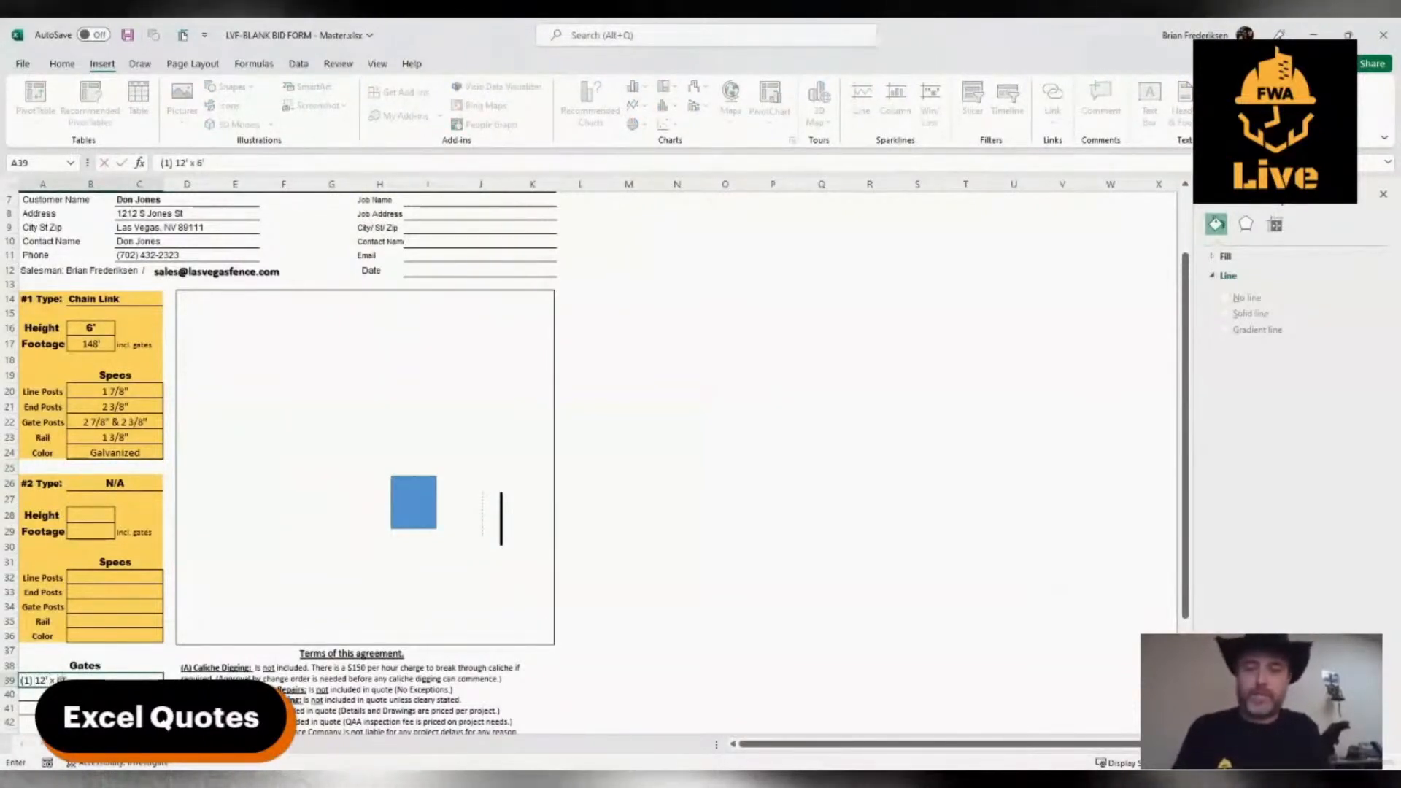
pyautogui.write(' double')
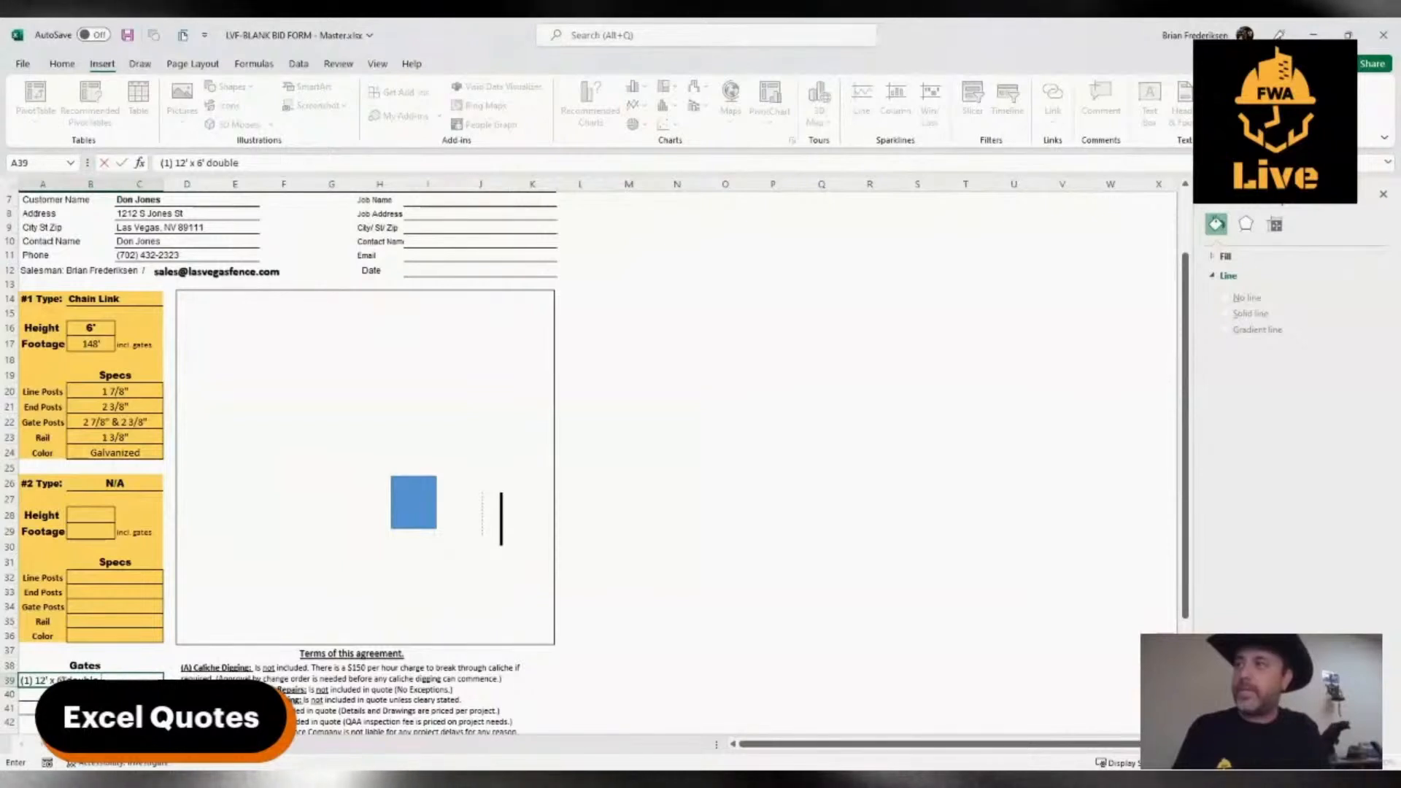
pyautogui.write(' double')
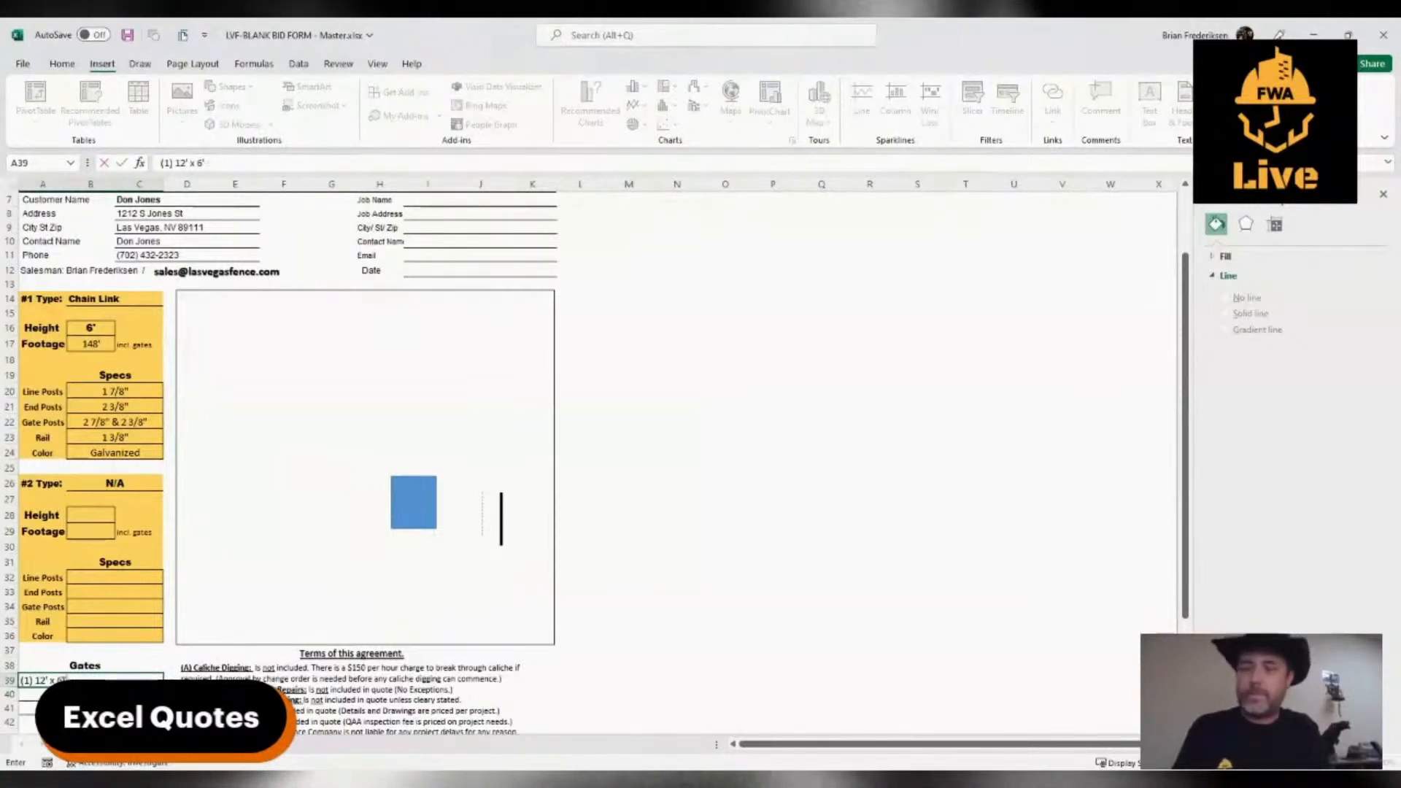
pyautogui.press('BackSpace')
pyautogui.press('BackSpace')
pyautogui.press('BackSpace')
pyautogui.press('BackSpace')
pyautogui.press('BackSpace')
pyautogui.press('BackSpace')
pyautogui.press('BackSpace')
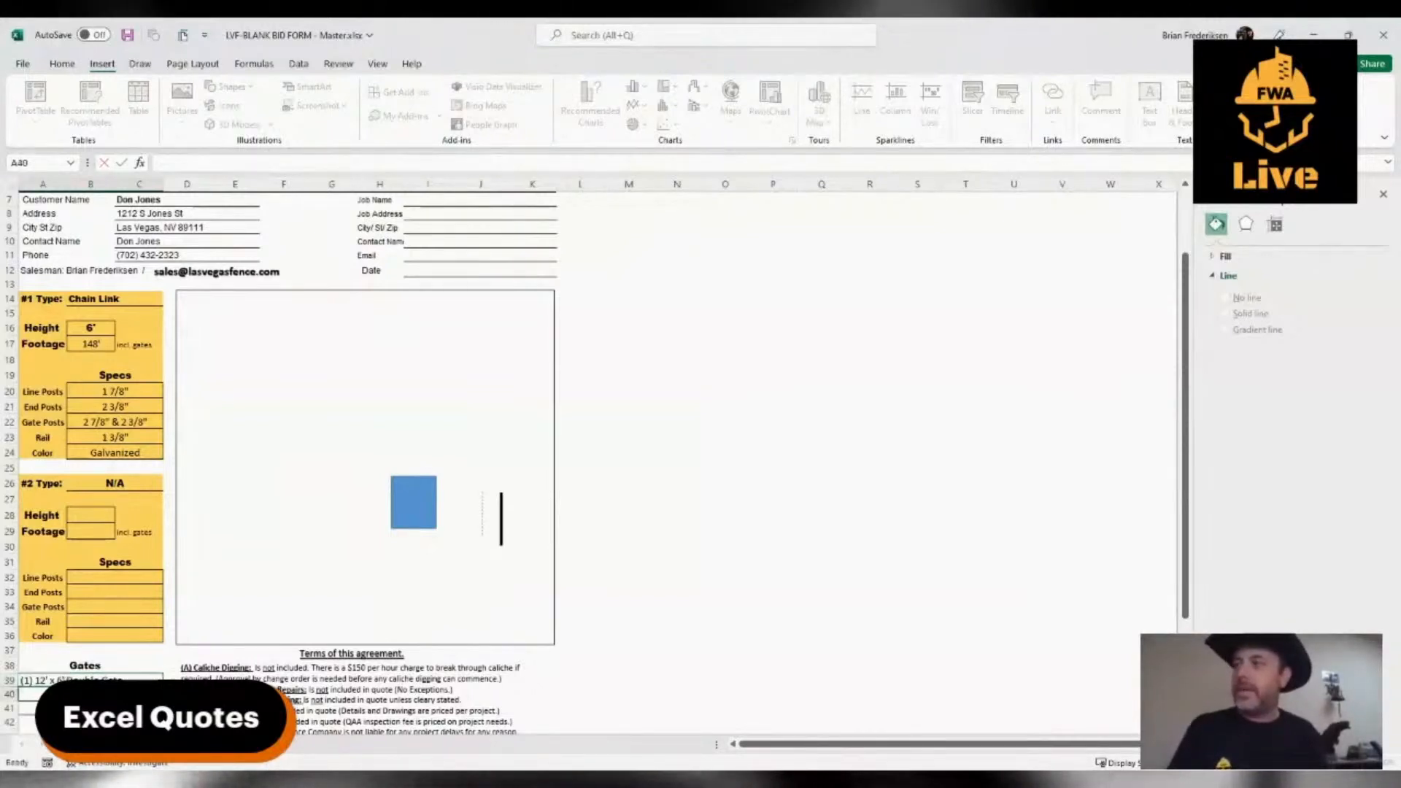
# Enter "(1) 3' x 6' Walk Gate" on the second line of the Gates section
pyautogui.write('(1)')
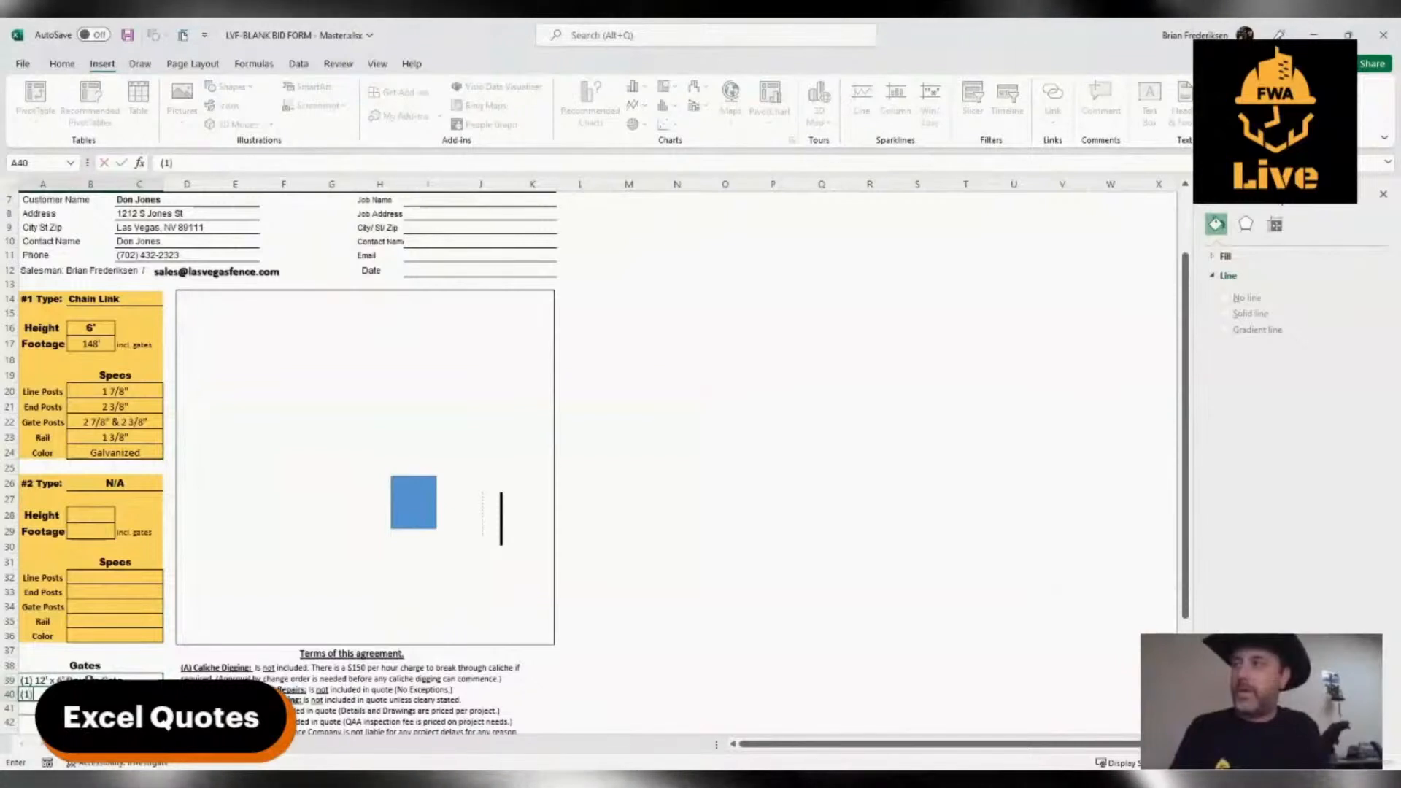
pyautogui.write(" 3'")
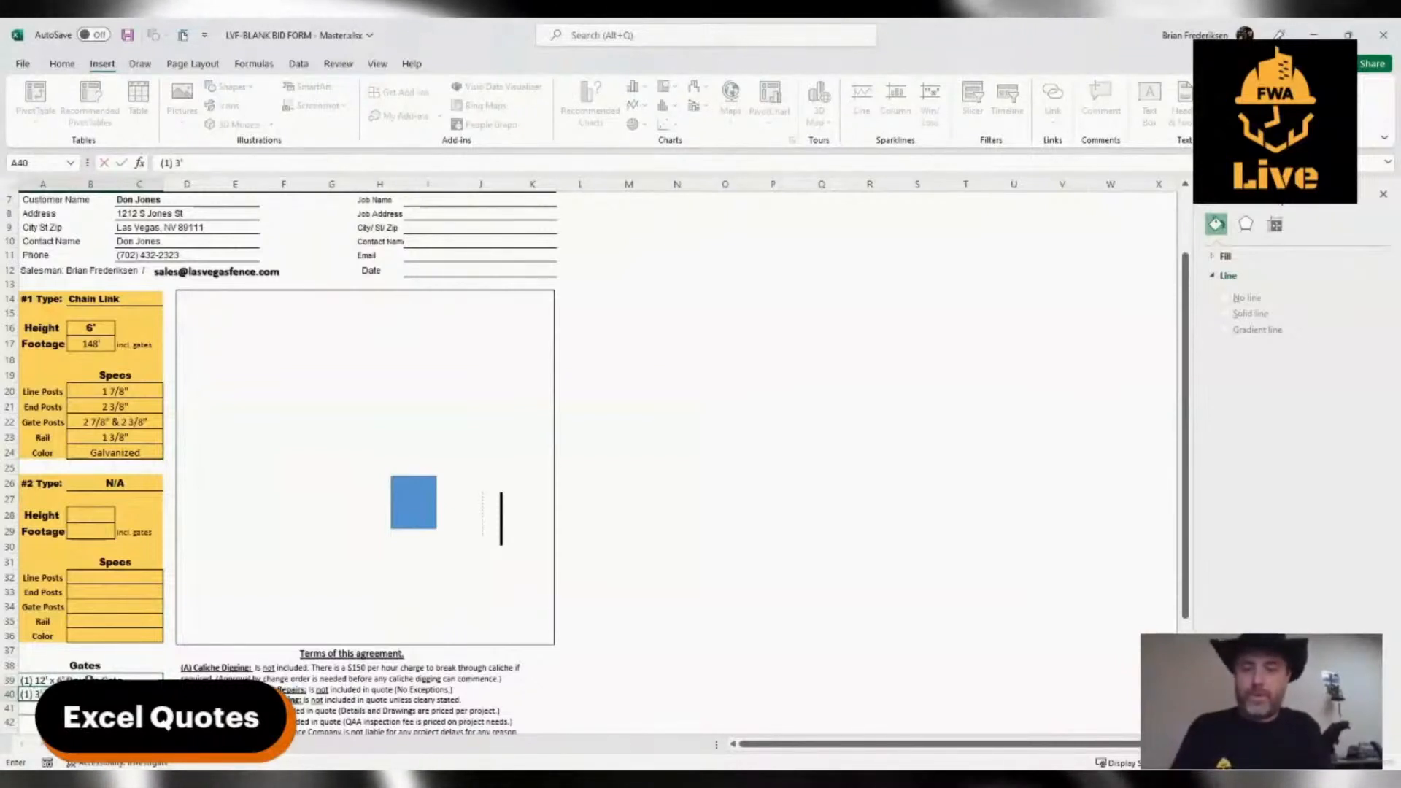
pyautogui.write(" x 6'")
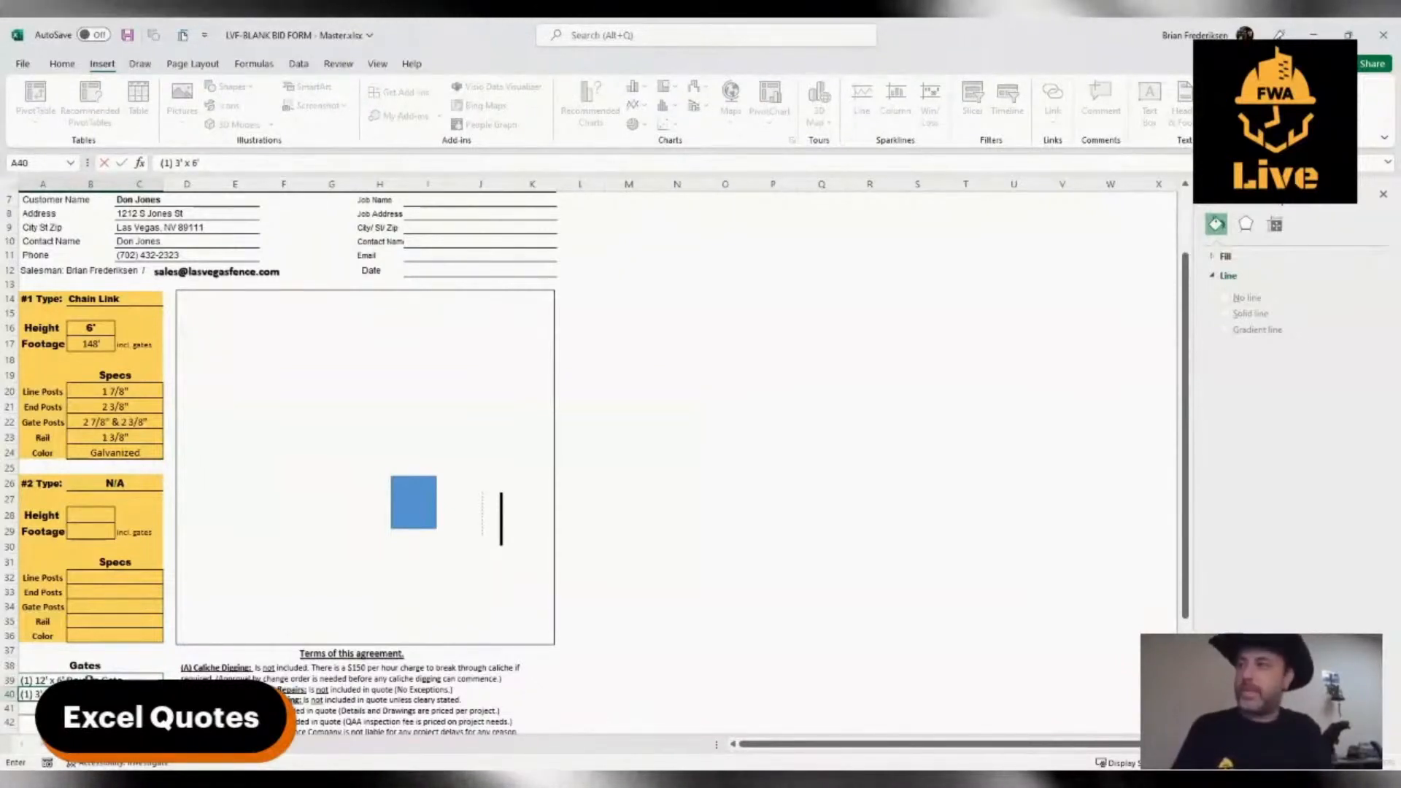
pyautogui.write(' Walk Gates')
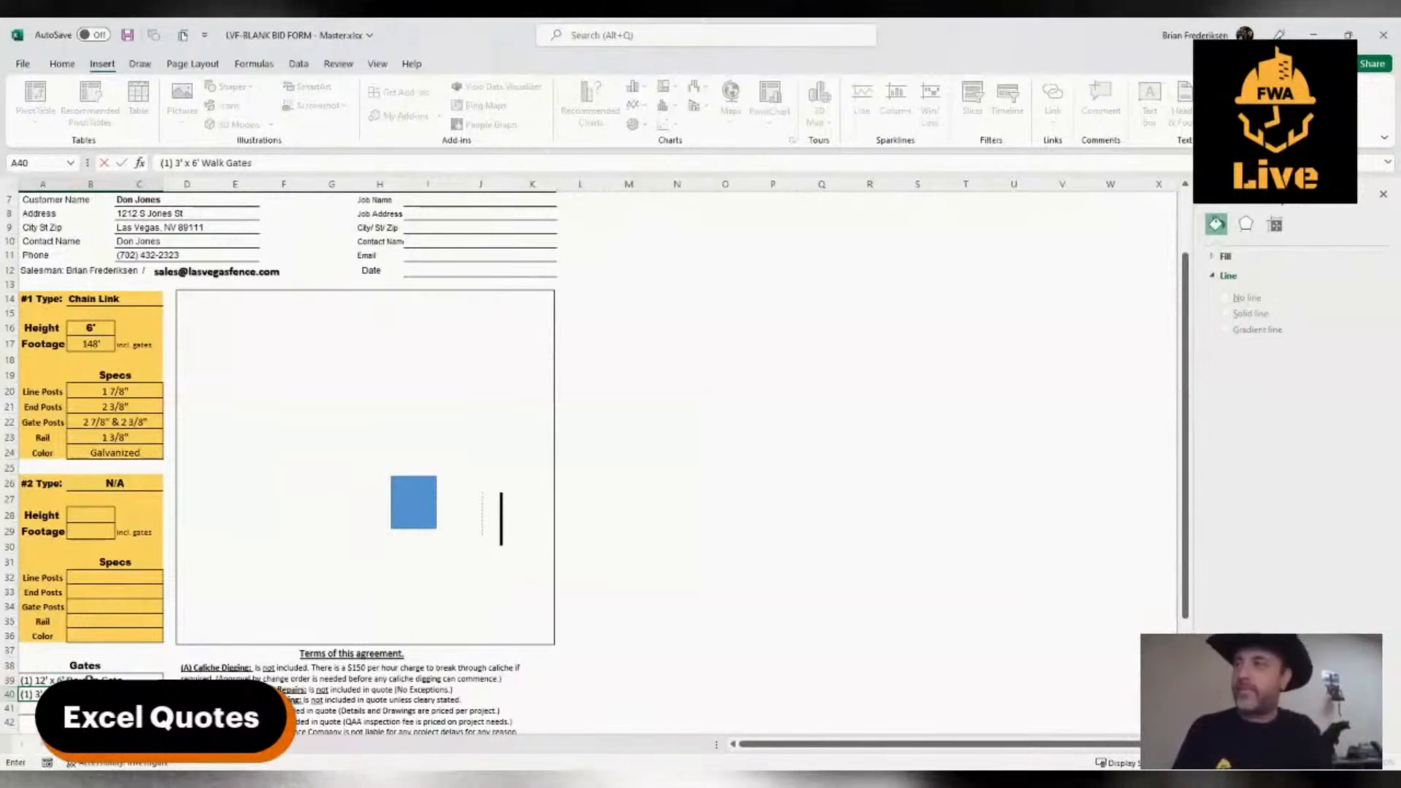
pyautogui.press('BackSpace')
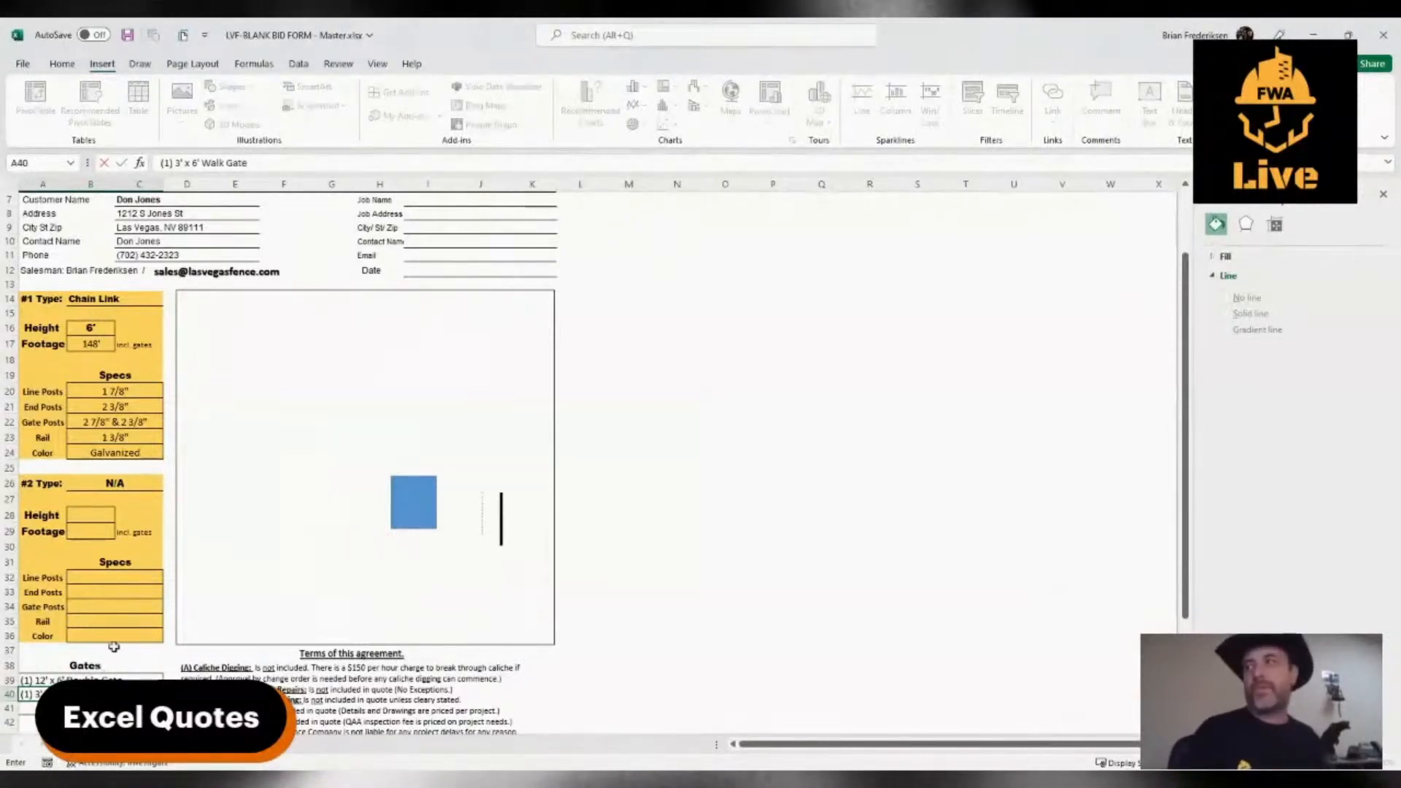
pyautogui.click(244, 560)
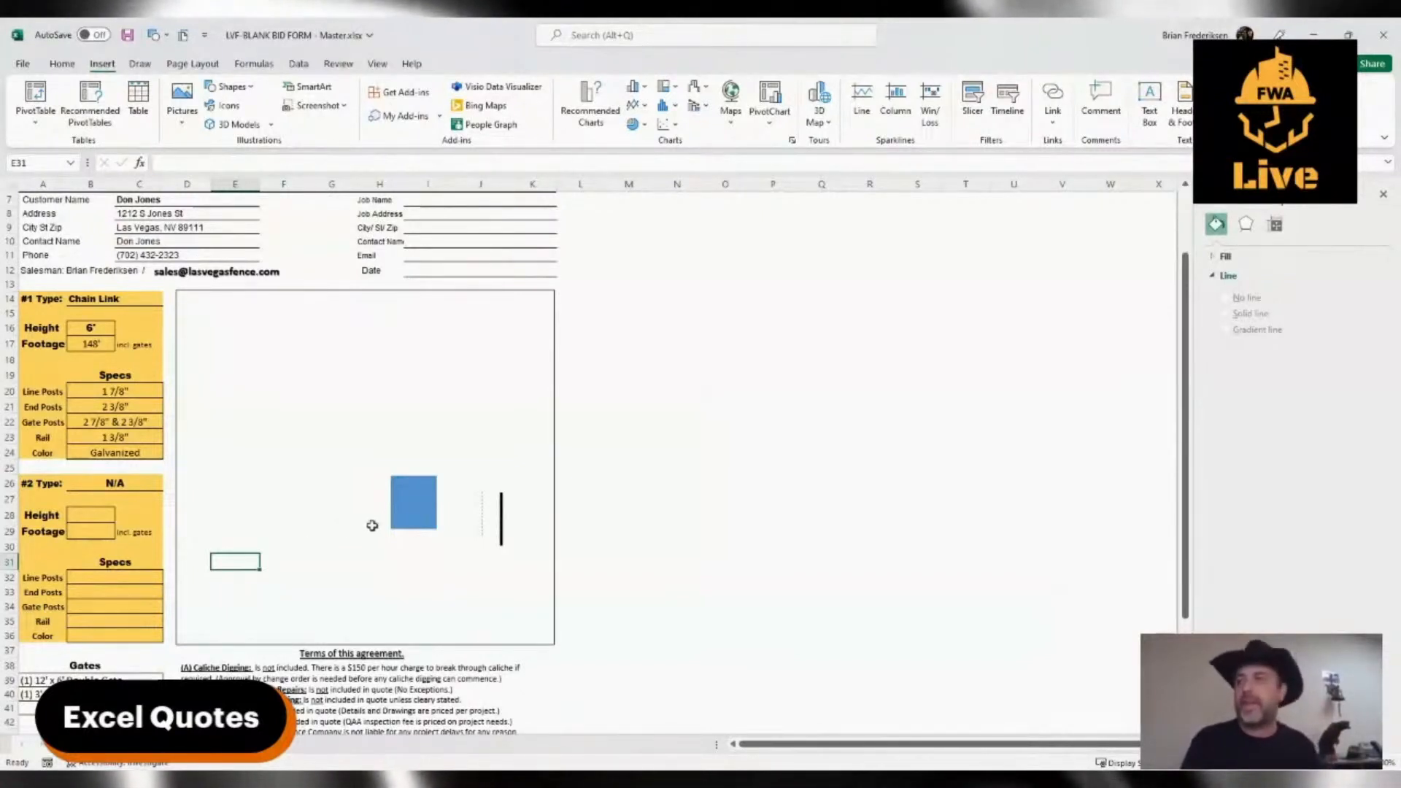
# Draw a straight horizontal line about 3.9" long across the lower part of the drawing box and move the blue square near the box's centre
pyautogui.moveTo(413, 503); pyautogui.dragTo(303, 436)
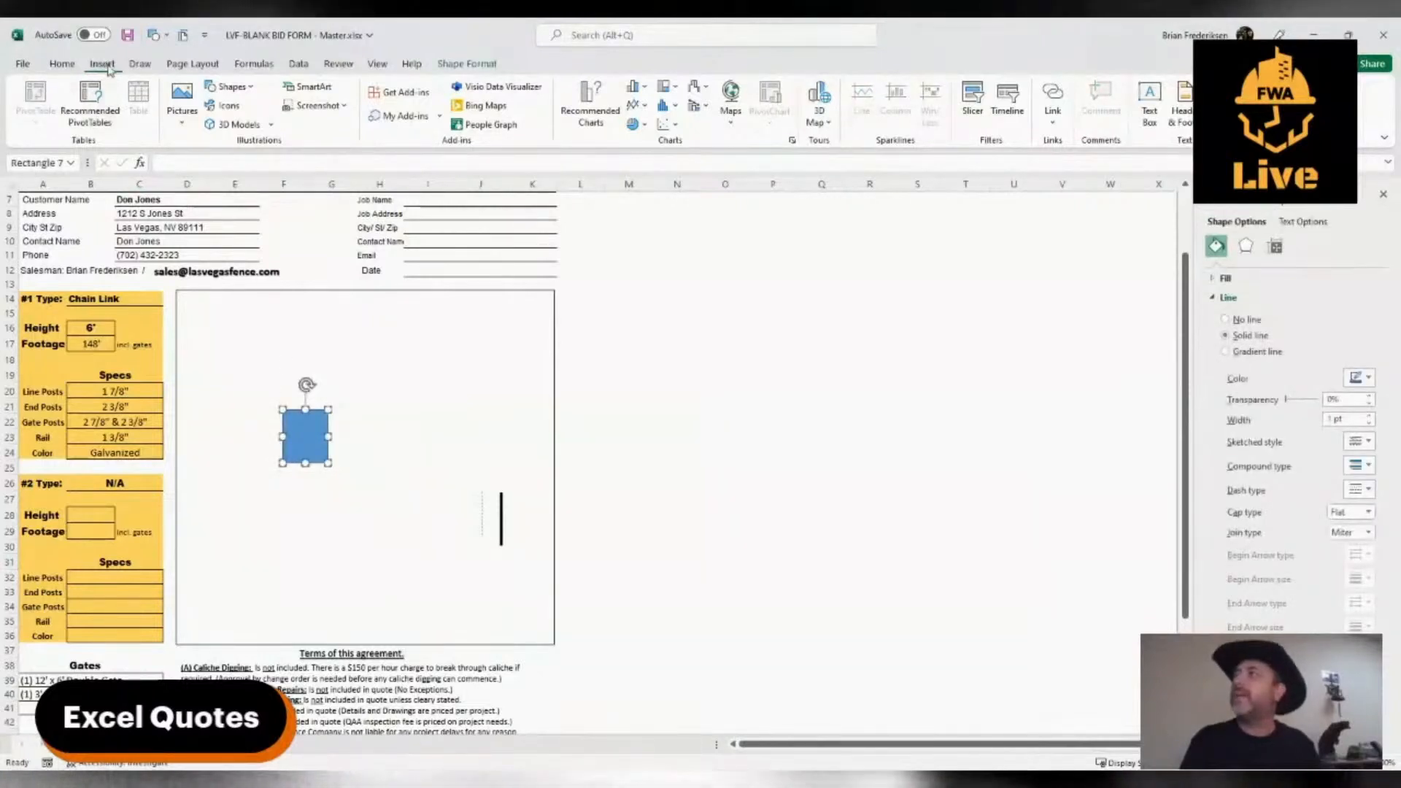
pyautogui.click(223, 126)
pyautogui.moveTo(517, 577); pyautogui.dragTo(459, 600)
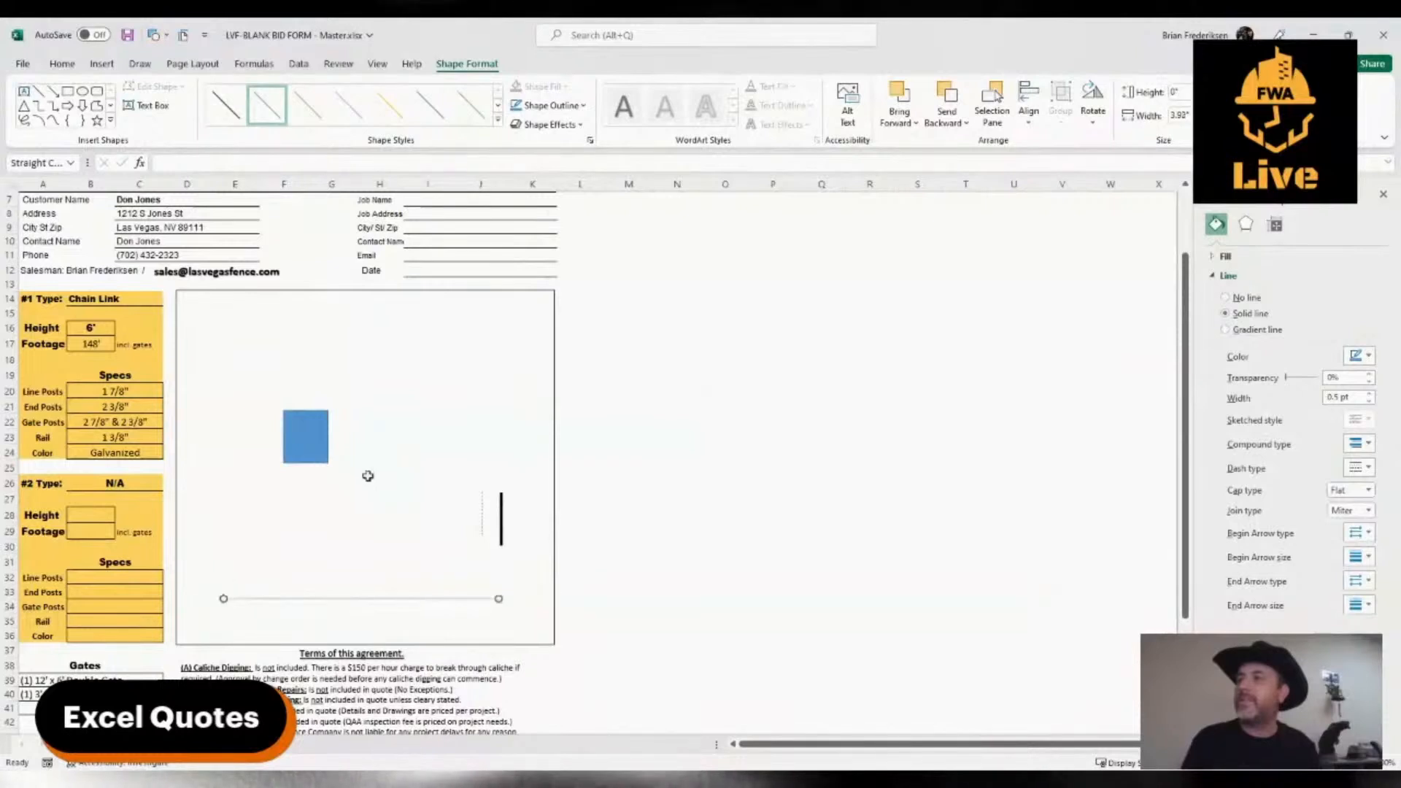
pyautogui.moveTo(327, 443); pyautogui.dragTo(402, 467)
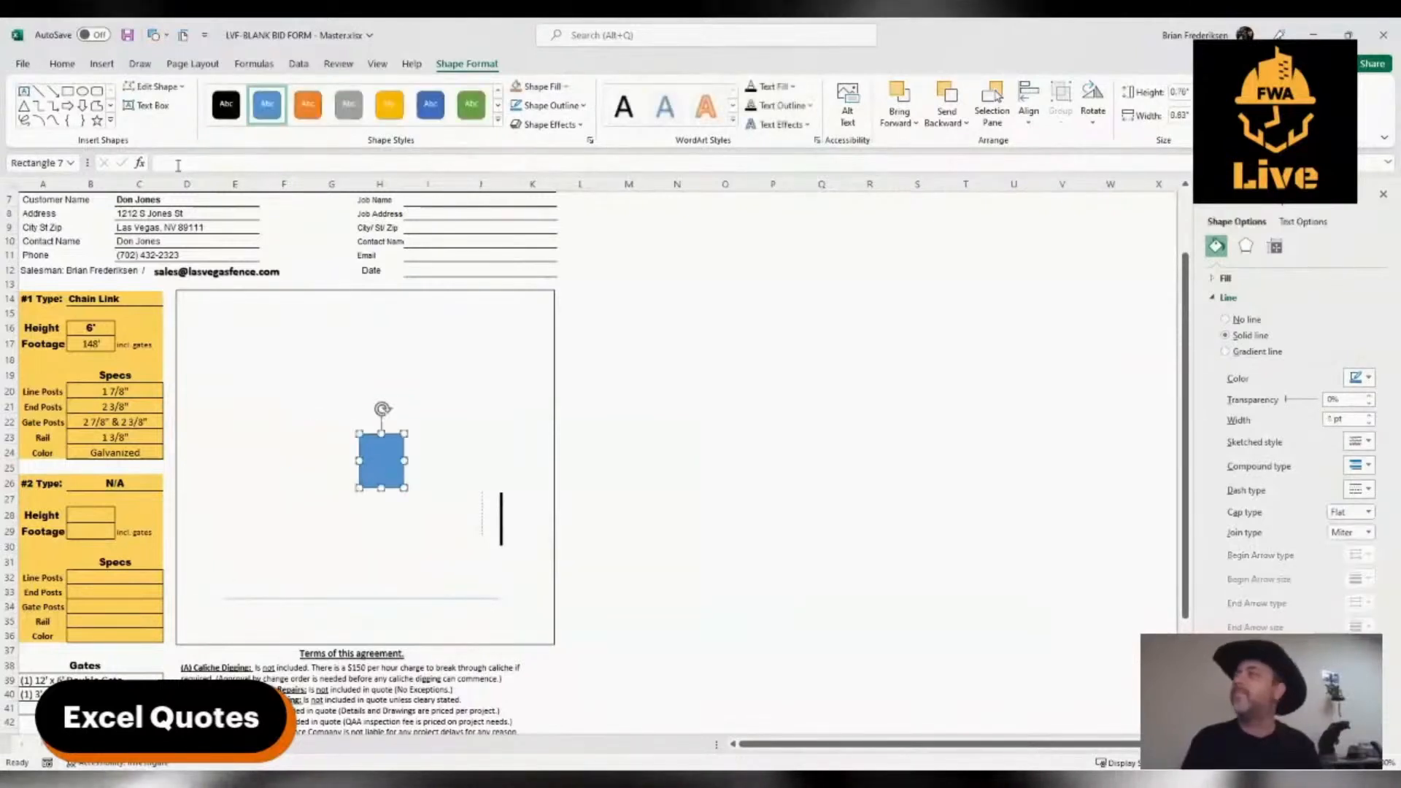
# Insert a WordArt label in the upper part of the drawing box with the street name from the customer's address
pyautogui.click(103, 64)
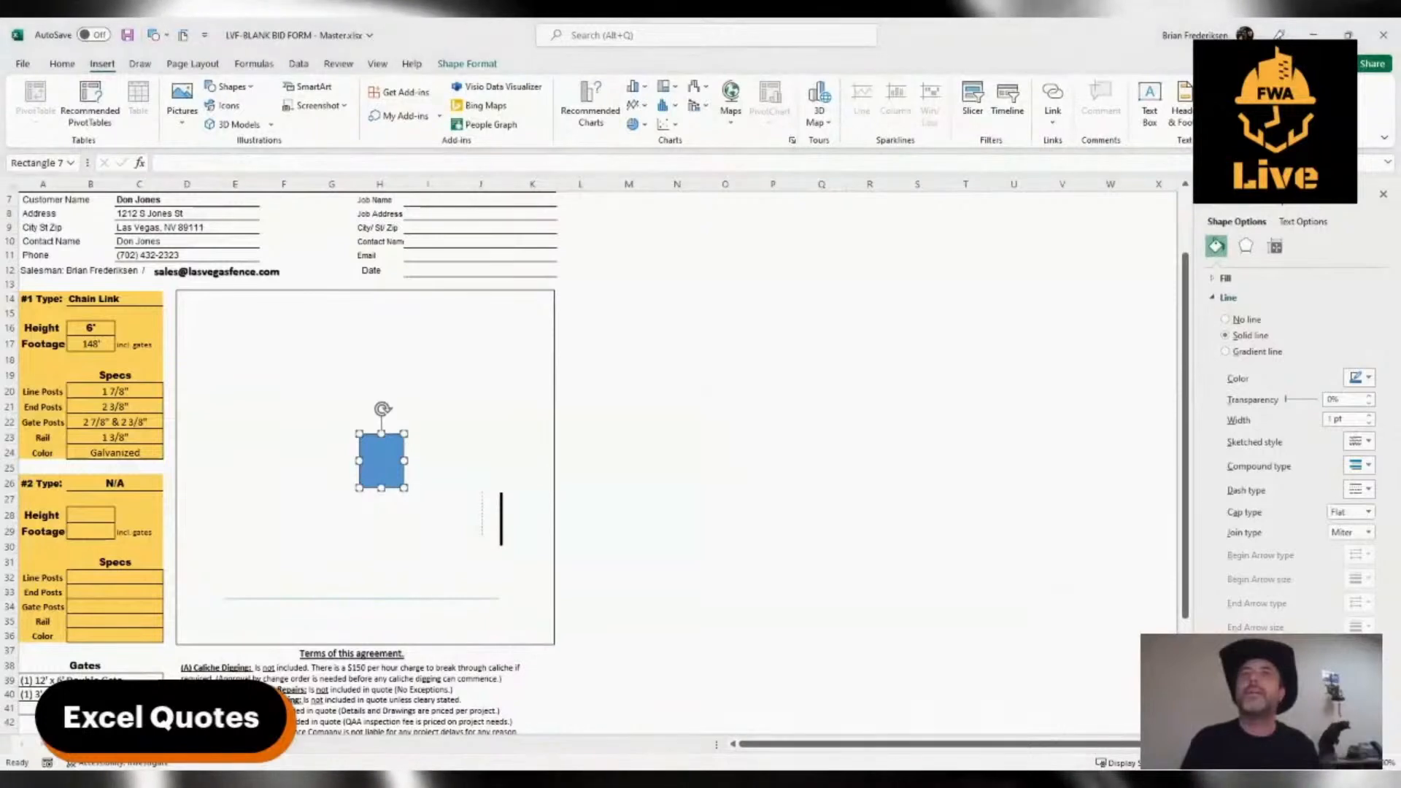
pyautogui.click(1228, 114)
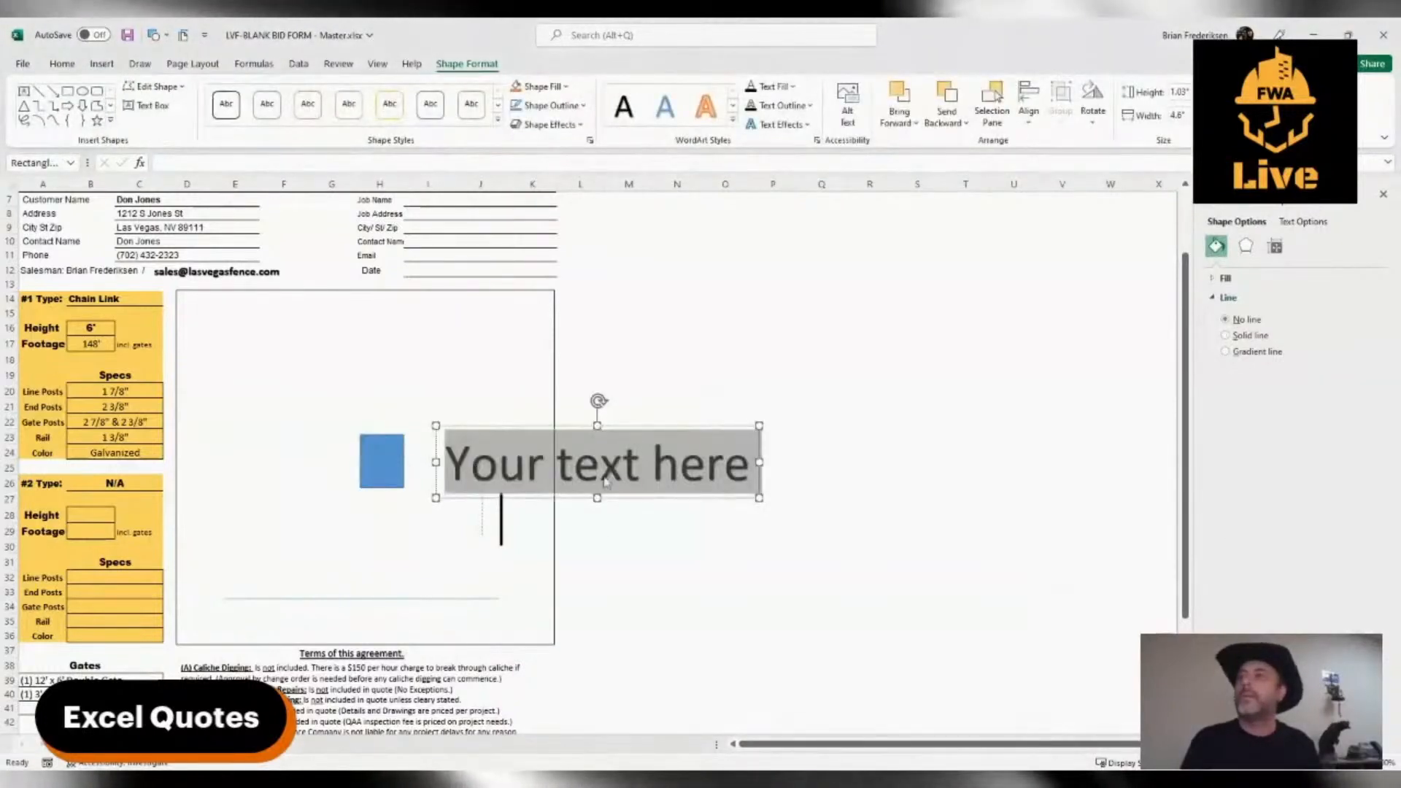
pyautogui.moveTo(640, 430); pyautogui.dragTo(411, 318)
pyautogui.tripleClick(360, 358)
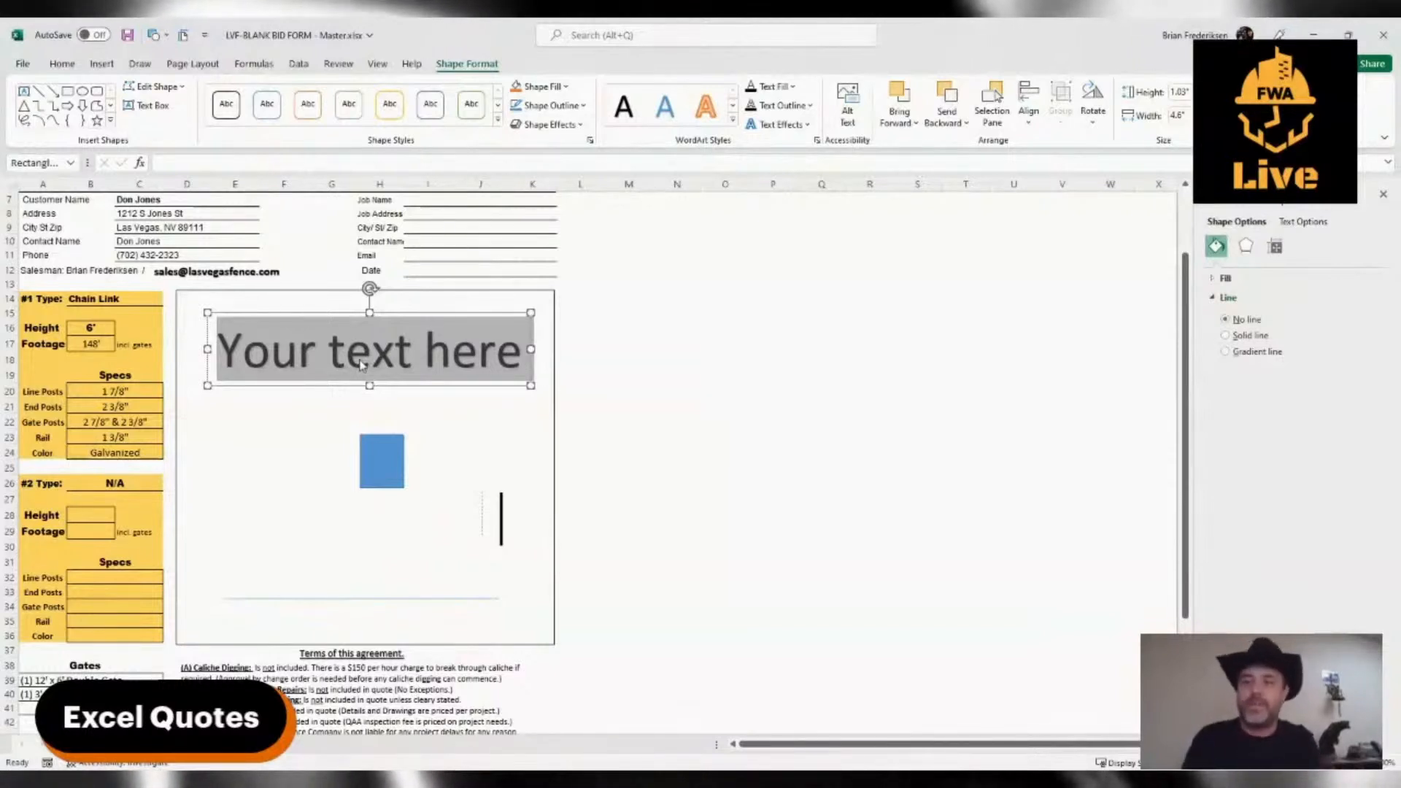
pyautogui.write('J')
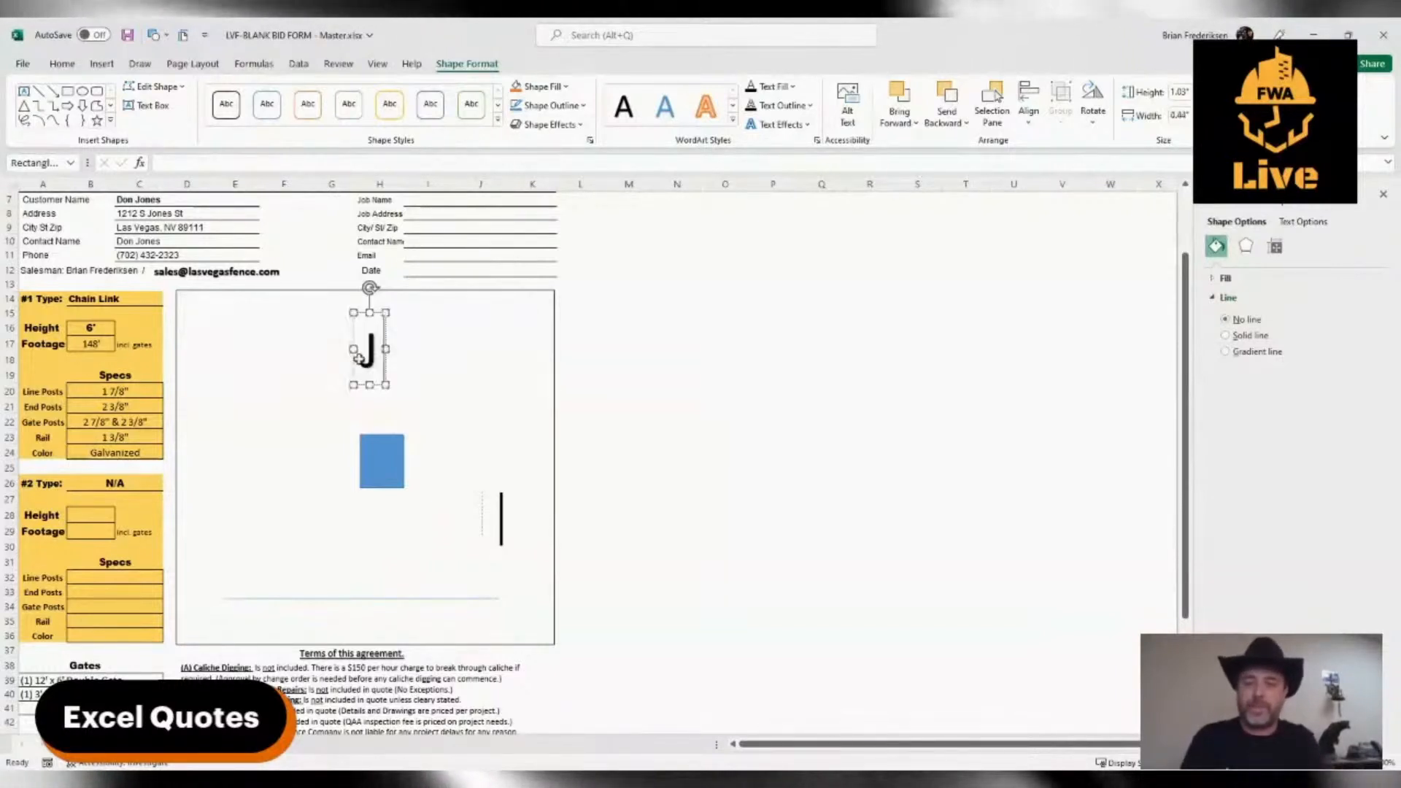
pyautogui.write('ones St')
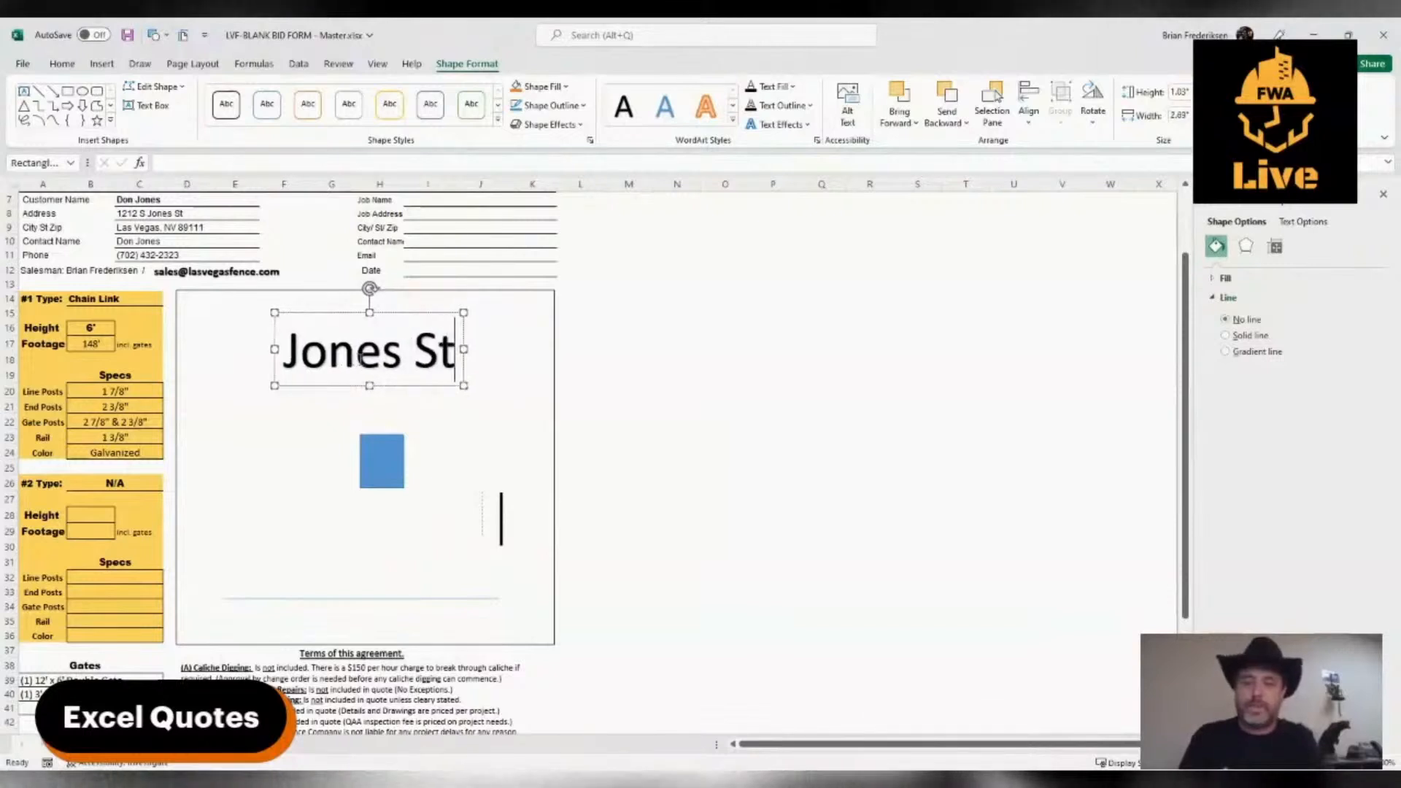
pyautogui.write('.')
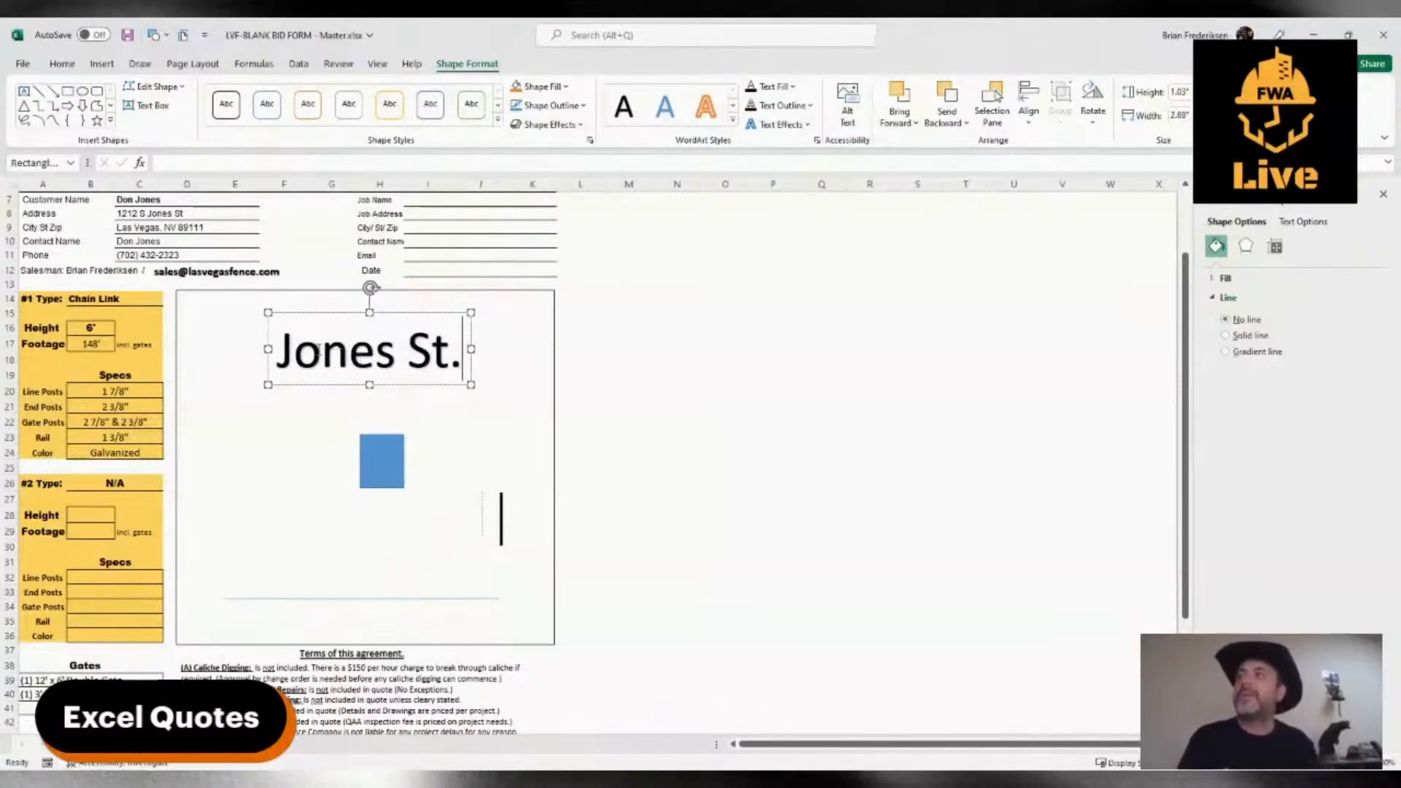
# Shrink the street label's font until its box is about 0.34" by 0.9", and place it just below the horizontal line
pyautogui.moveTo(278, 352); pyautogui.dragTo(483, 318)
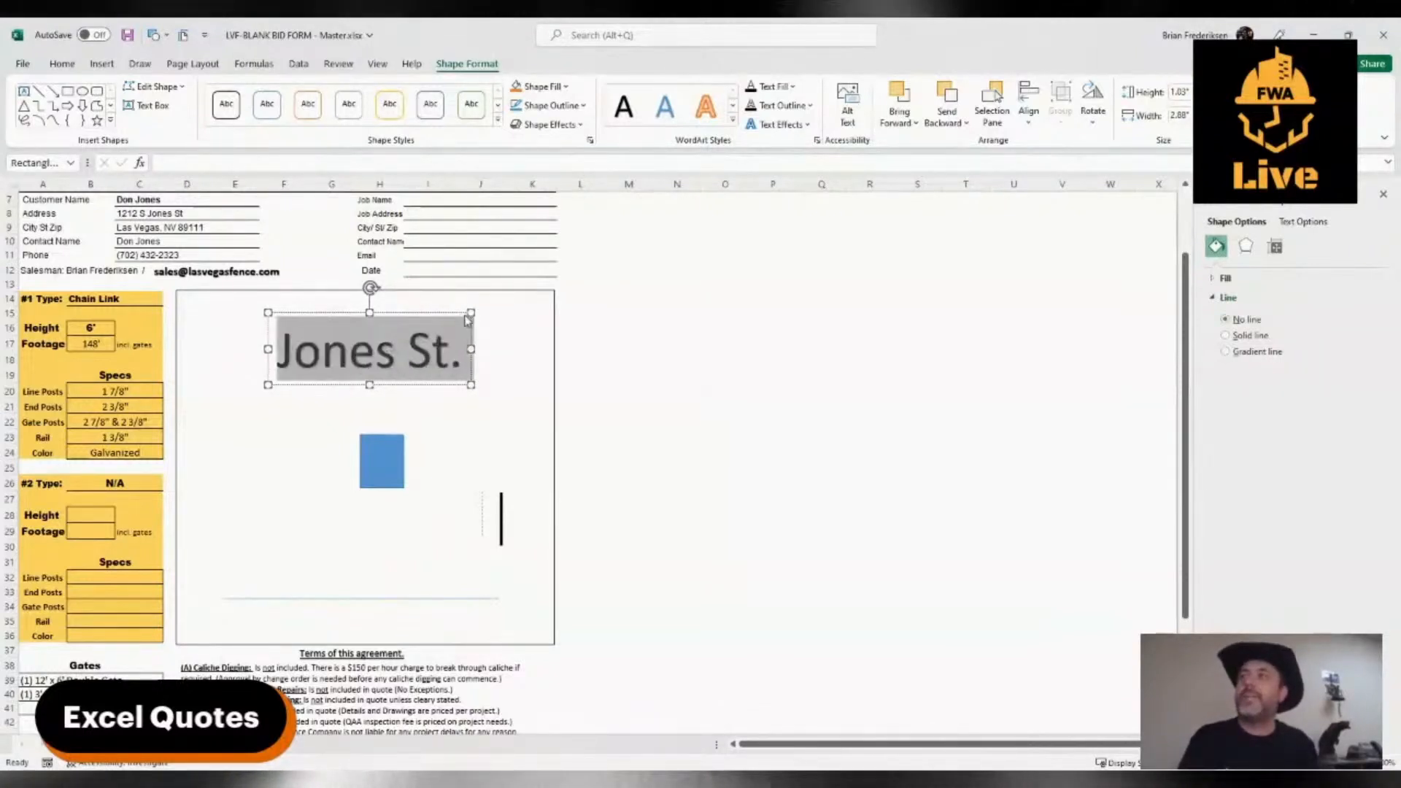
pyautogui.hotkey('ctrl', 'shift', ',')
pyautogui.hotkey('ctrl', 'shift', ',')
pyautogui.hotkey('ctrl', 'shift', ',')
pyautogui.hotkey('ctrl', 'shift', ',')
pyautogui.hotkey('ctrl', 'shift', ',')
pyautogui.hotkey('ctrl', 'shift', ',')
pyautogui.hotkey('ctrl', 'shift', ',')
pyautogui.hotkey('ctrl', 'shift', ',')
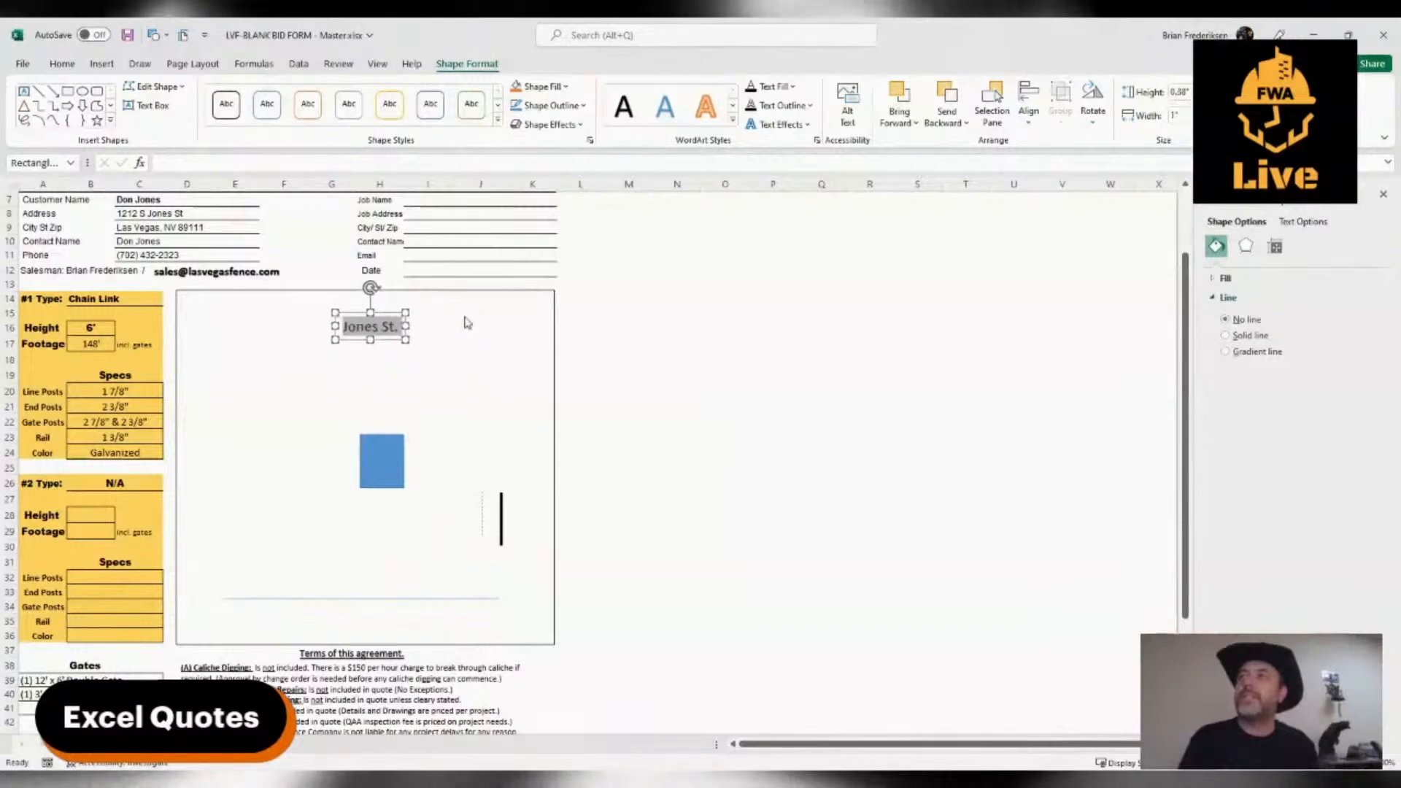
pyautogui.hotkey('ctrl', 'shift', ',')
pyautogui.moveTo(351, 334)
pyautogui.mouseDown()
pyautogui.moveTo(320, 509)
pyautogui.moveTo(332, 616)
pyautogui.mouseUp()
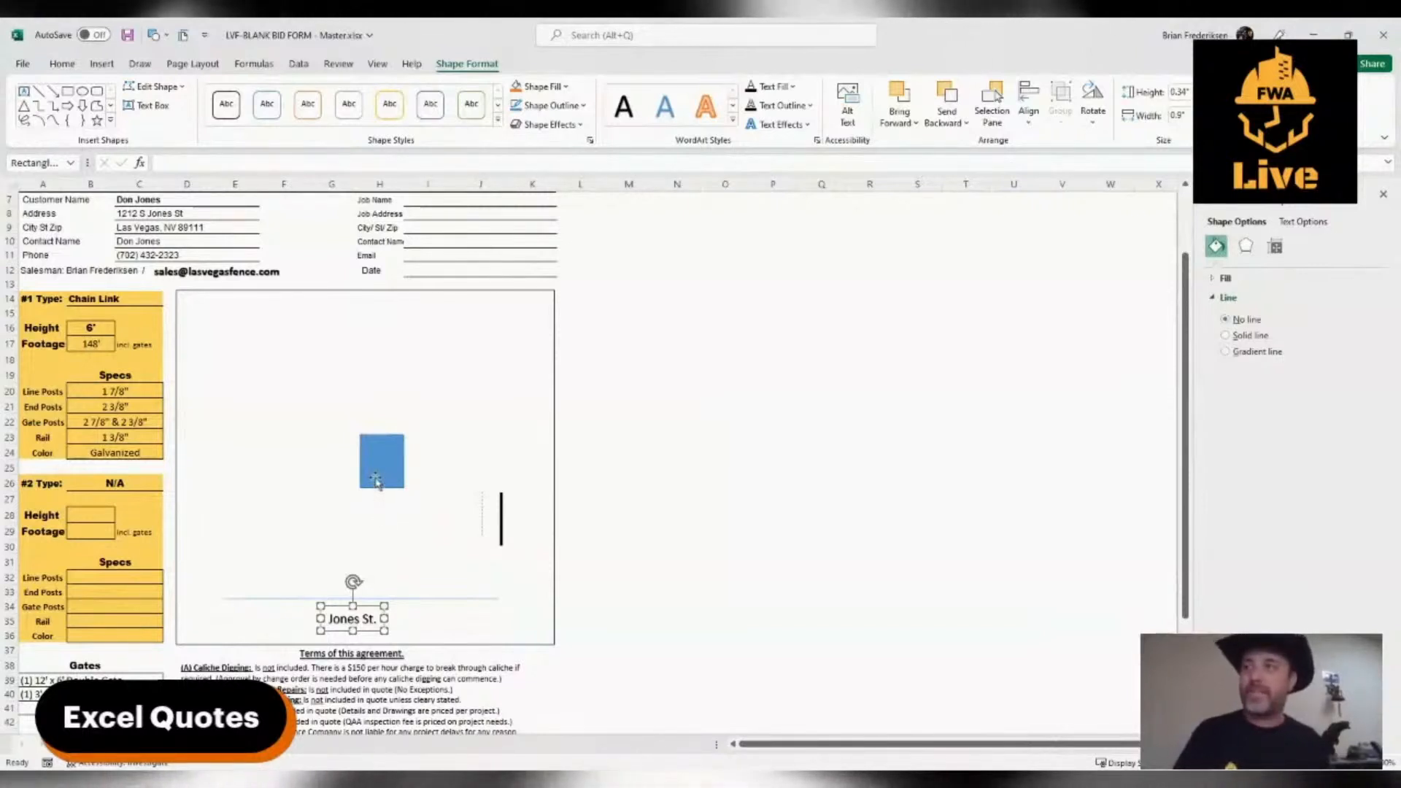
# Enlarge the blue square to about 1.48" high by 1.21" wide, slightly left of the drawing box's centre
pyautogui.moveTo(374, 477); pyautogui.dragTo(359, 504)
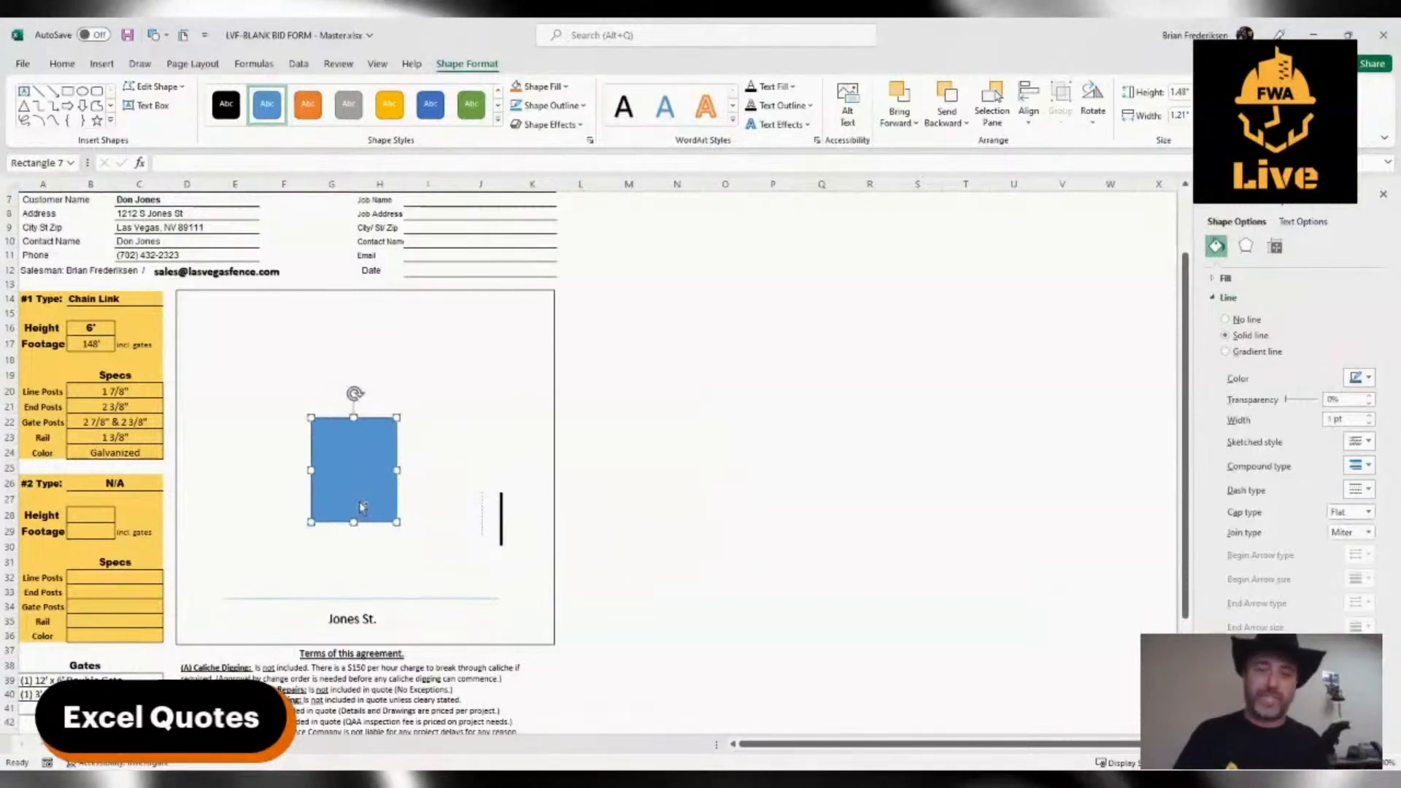
pyautogui.click(285, 501)
# Duplicate the blue rectangle and reshape the copy into a long thin horizontal bar across the upper part of the drawing box
pyautogui.click(346, 495)
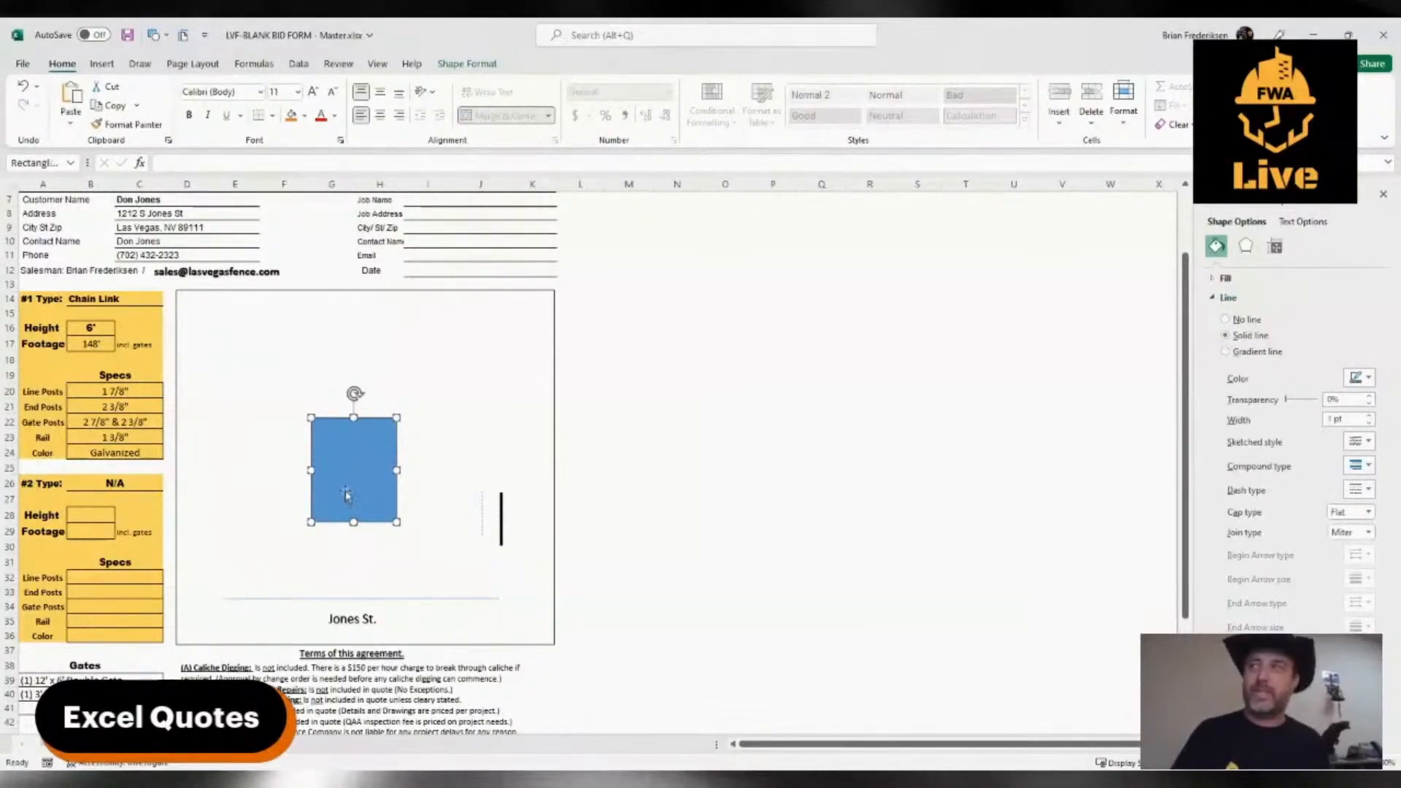
pyautogui.moveTo(347, 494); pyautogui.dragTo(239, 416)
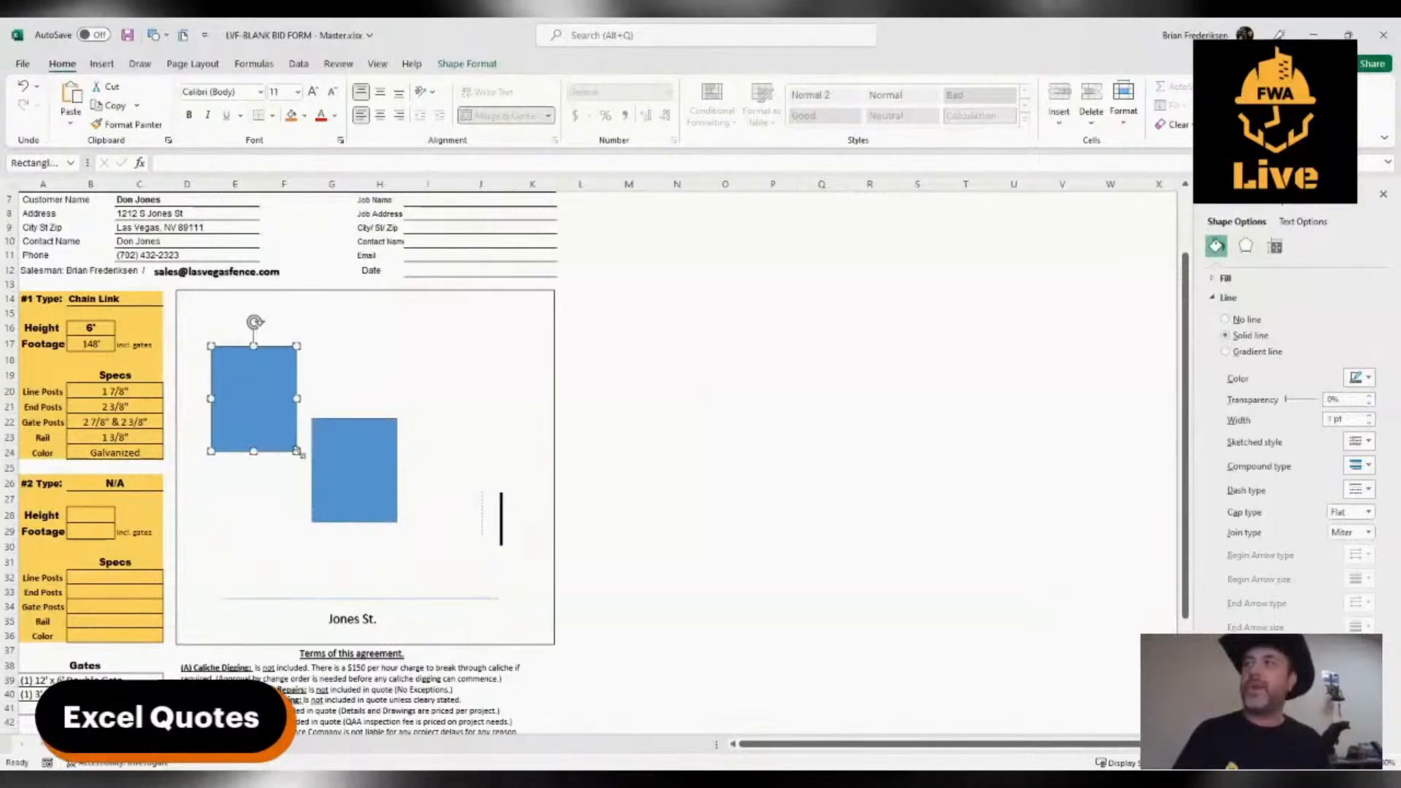
pyautogui.moveTo(298, 457); pyautogui.dragTo(416, 333)
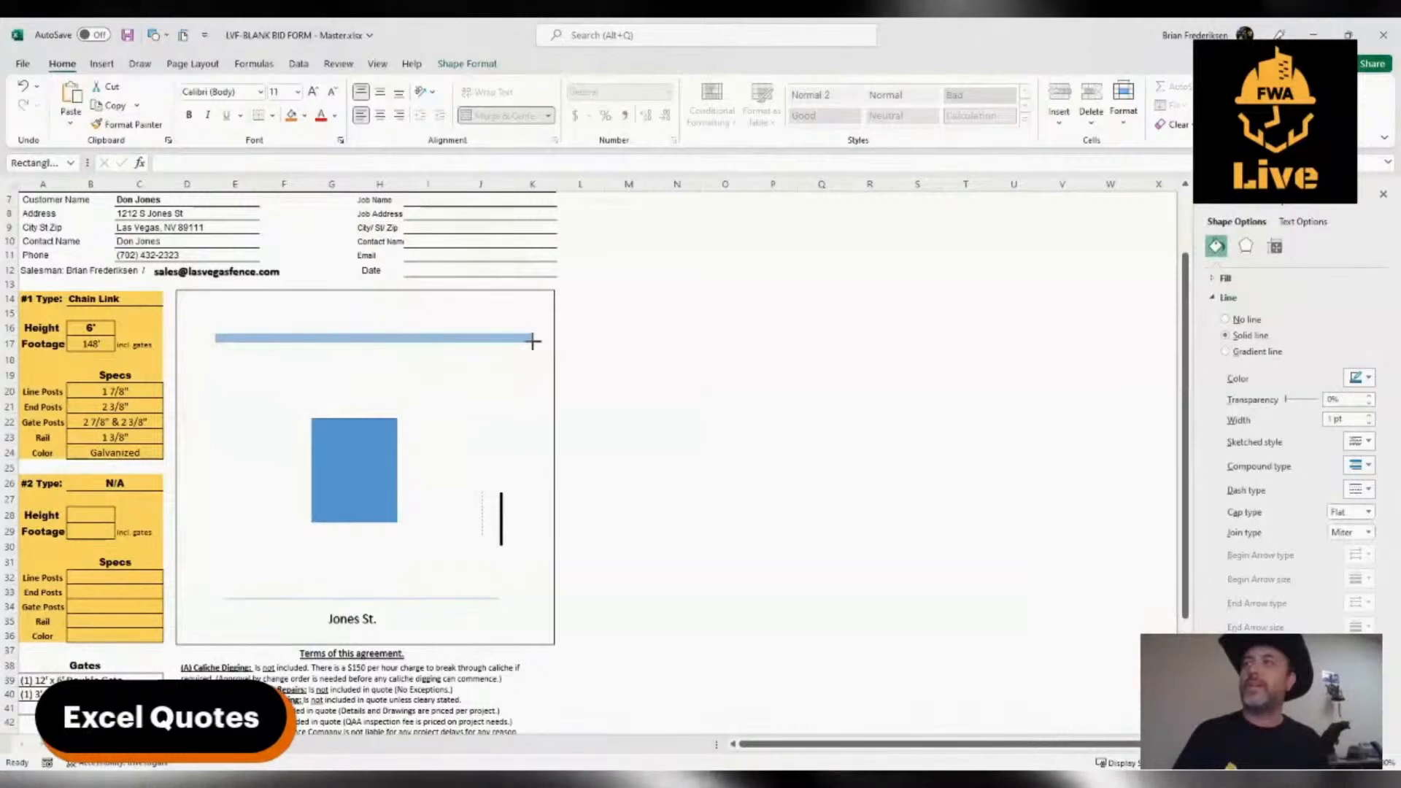
pyautogui.moveTo(533, 341); pyautogui.dragTo(470, 337)
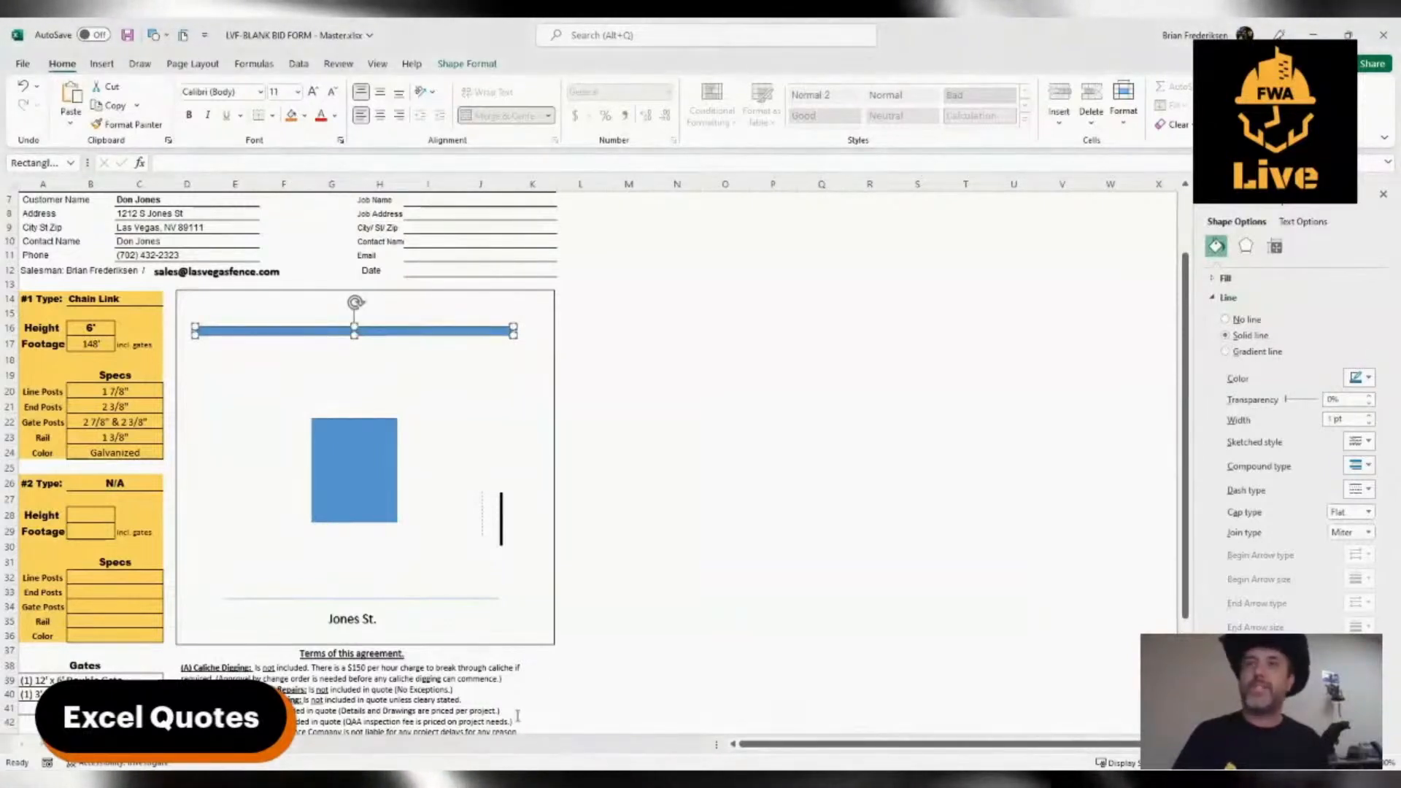
# Give the thin bar a pattern fill using the sixth-row, fourth-column pattern, and make the bar slightly flatter
pyautogui.click(1383, 194)
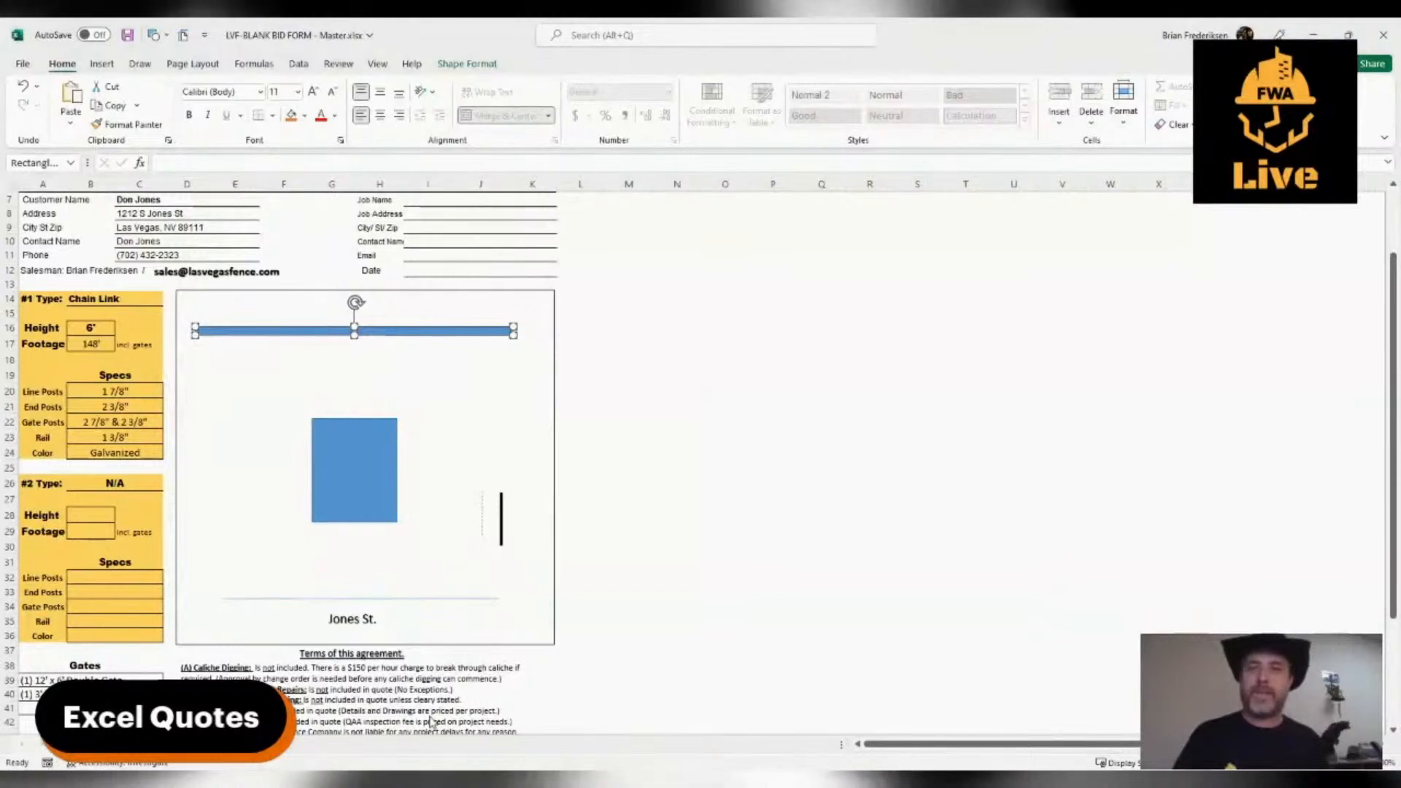
pyautogui.hotkey('ctrl', '1')
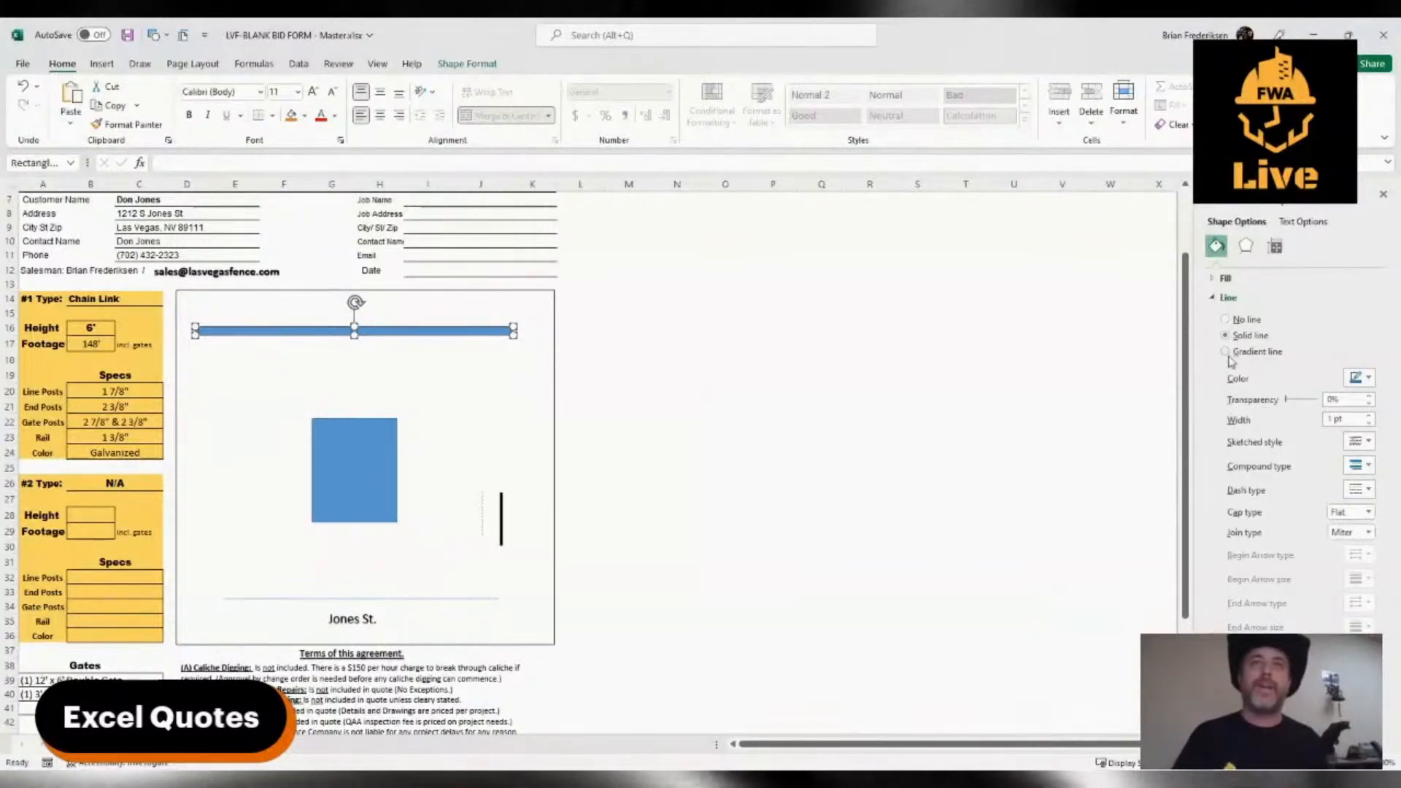
pyautogui.click(1213, 278)
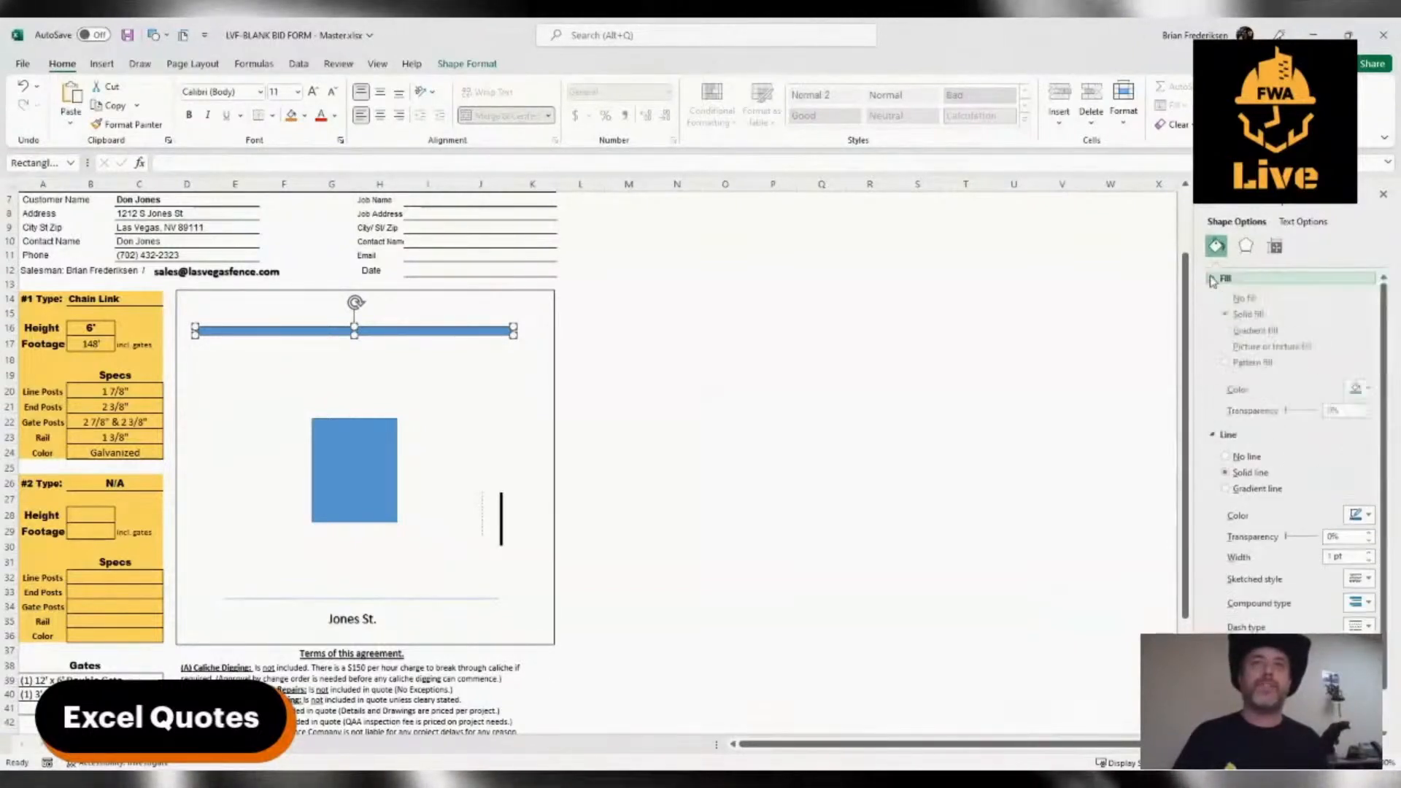
pyautogui.click(1226, 365)
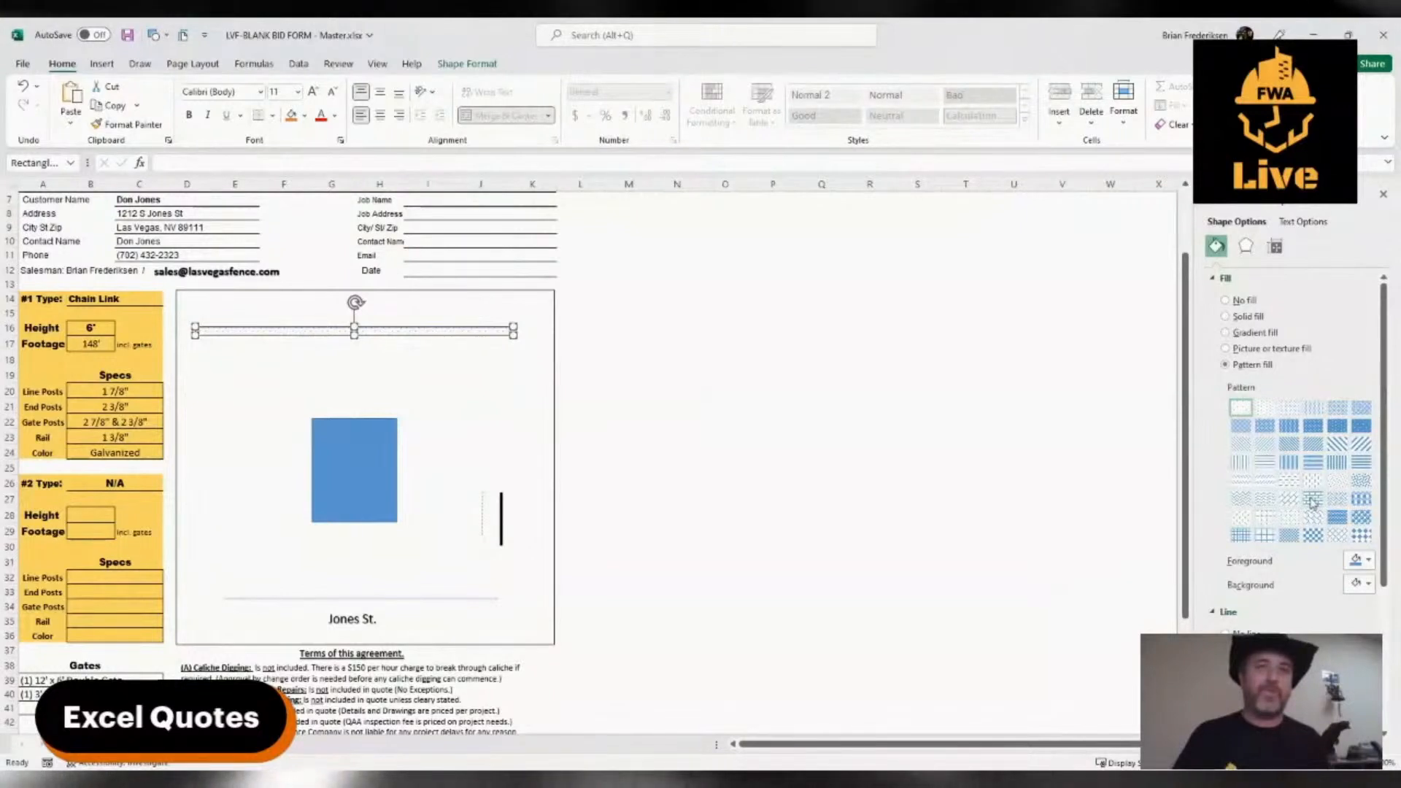
pyautogui.click(1313, 500)
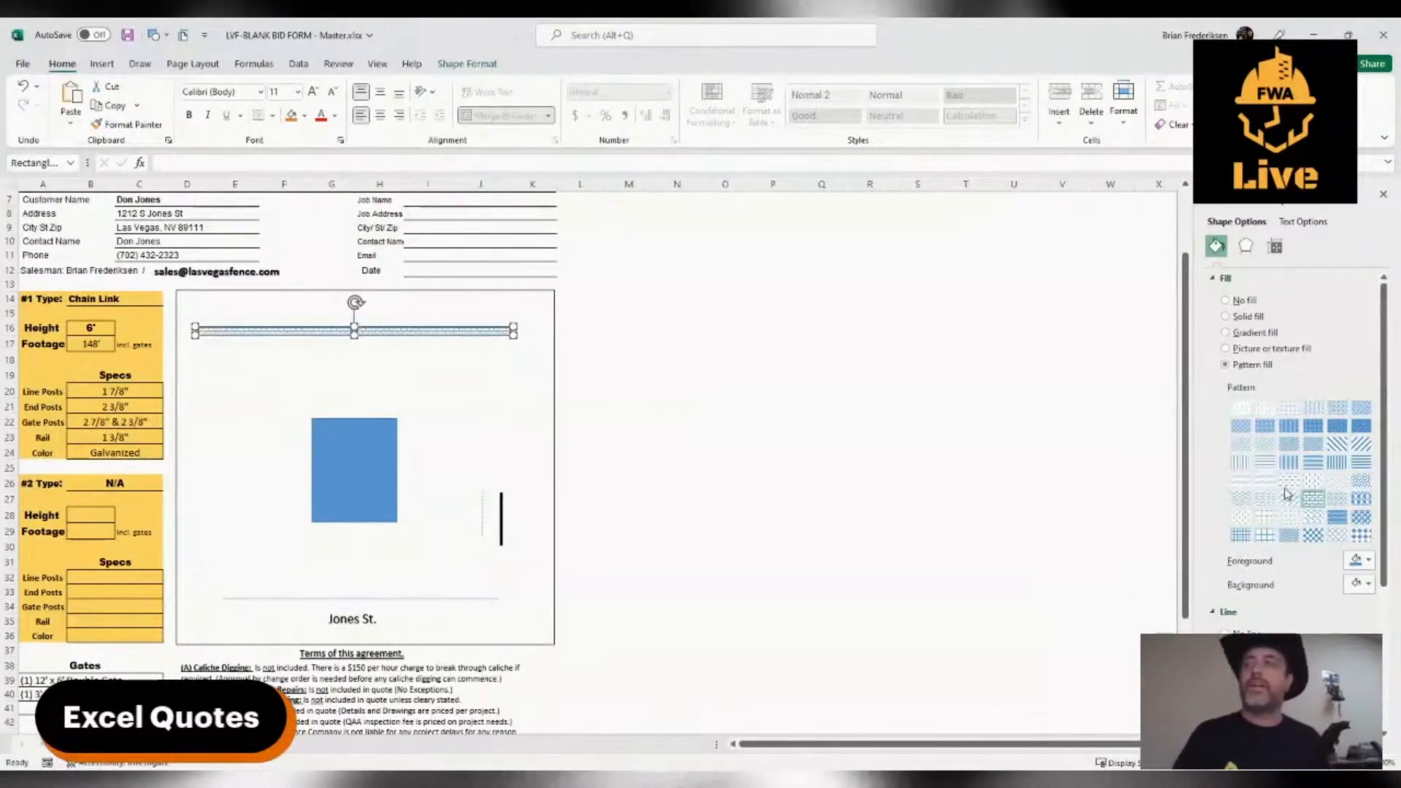
pyautogui.moveTo(355, 336); pyautogui.dragTo(355, 329)
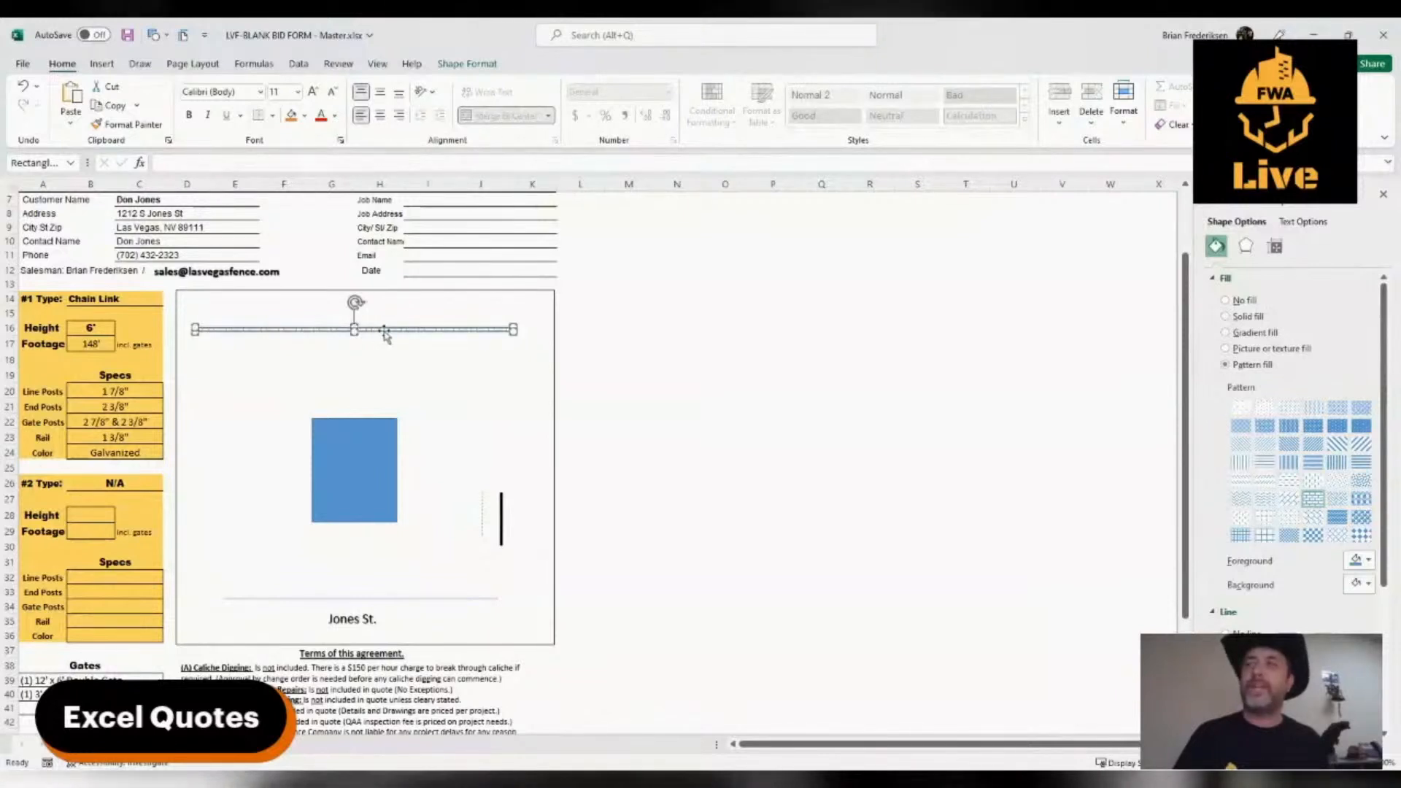
# Set the patterned bar's outline width to 3 pt
pyautogui.press('Escape')
pyautogui.click(383, 337)
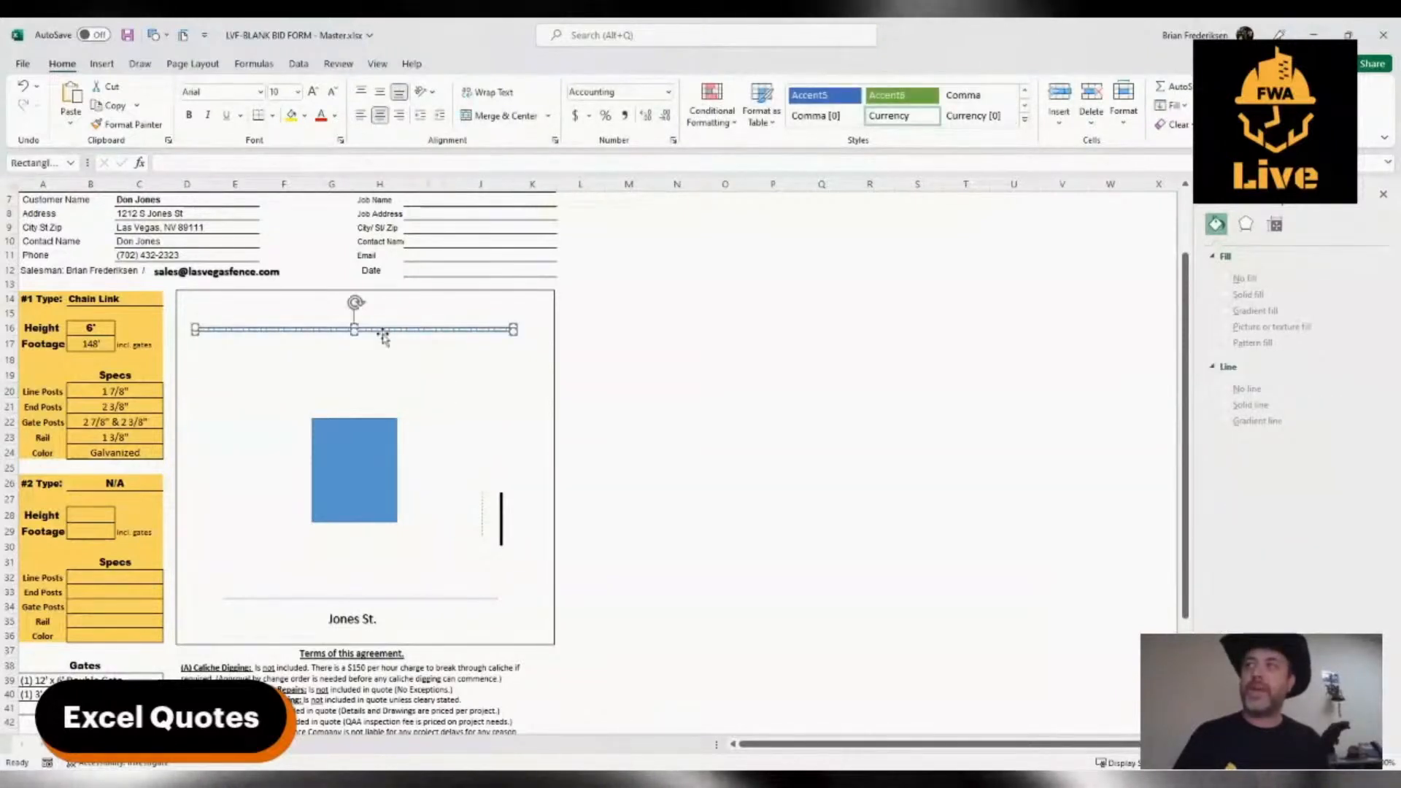
pyautogui.scroll(-3, 1260, 528)
pyautogui.scroll(-1, 1261, 528)
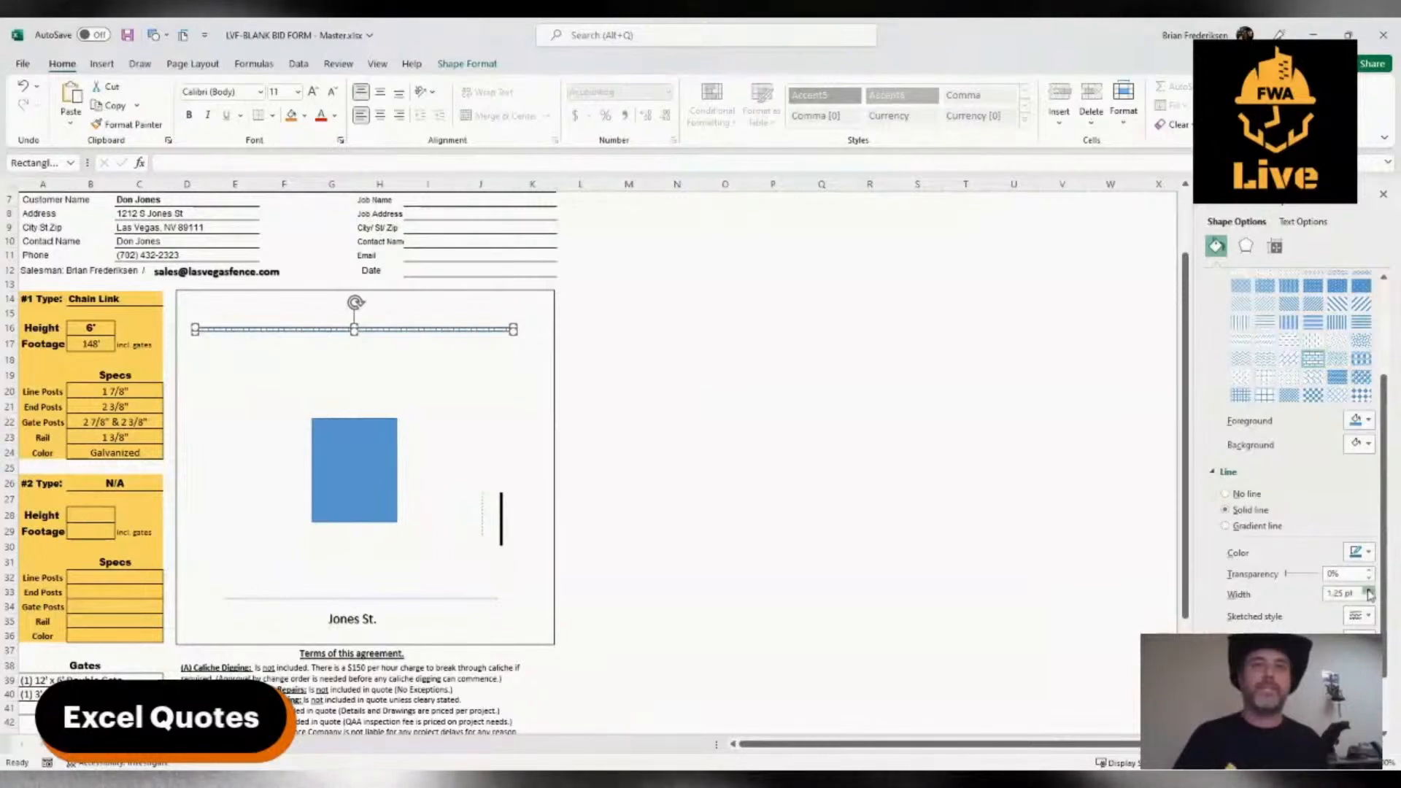
pyautogui.click(1369, 590)
pyautogui.click(1370, 591)
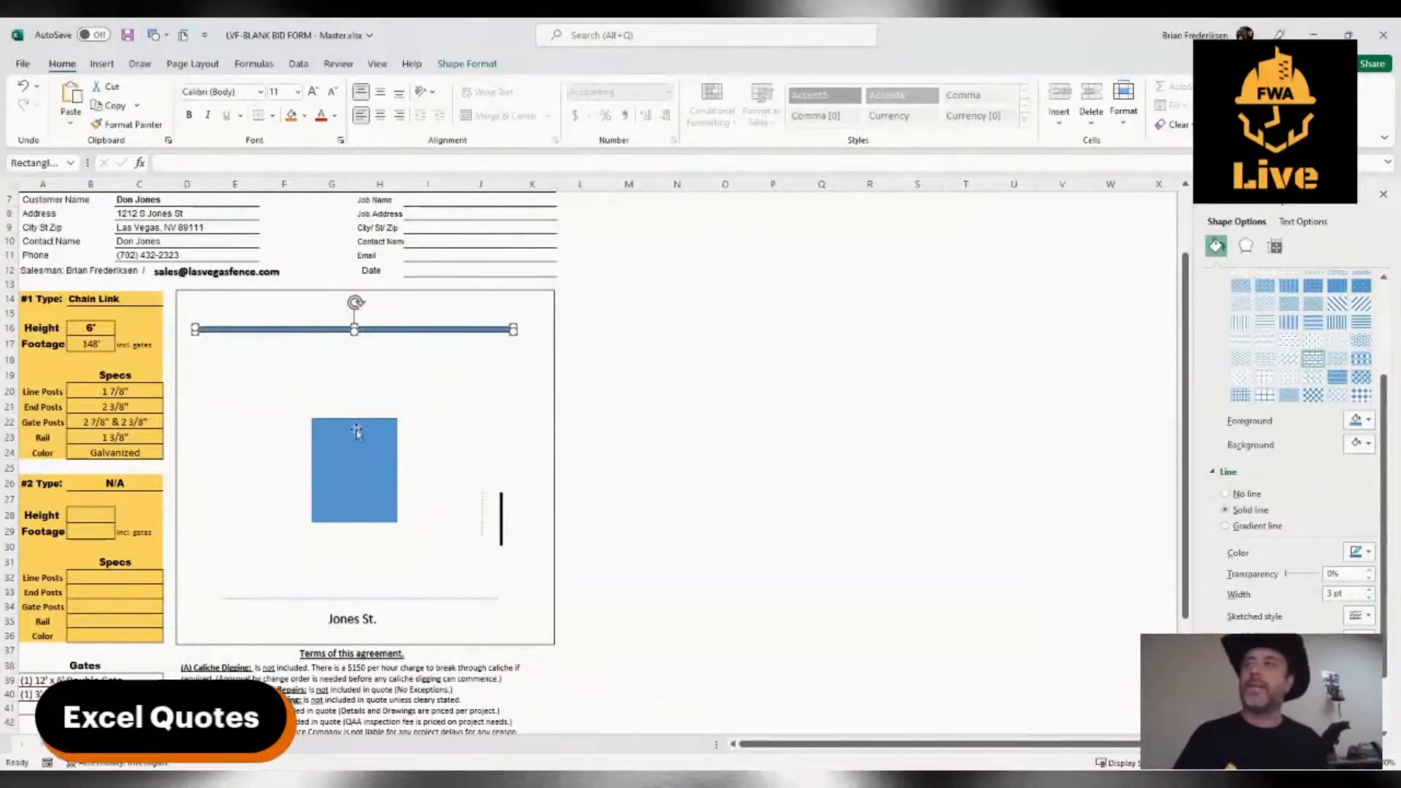
pyautogui.click(440, 395)
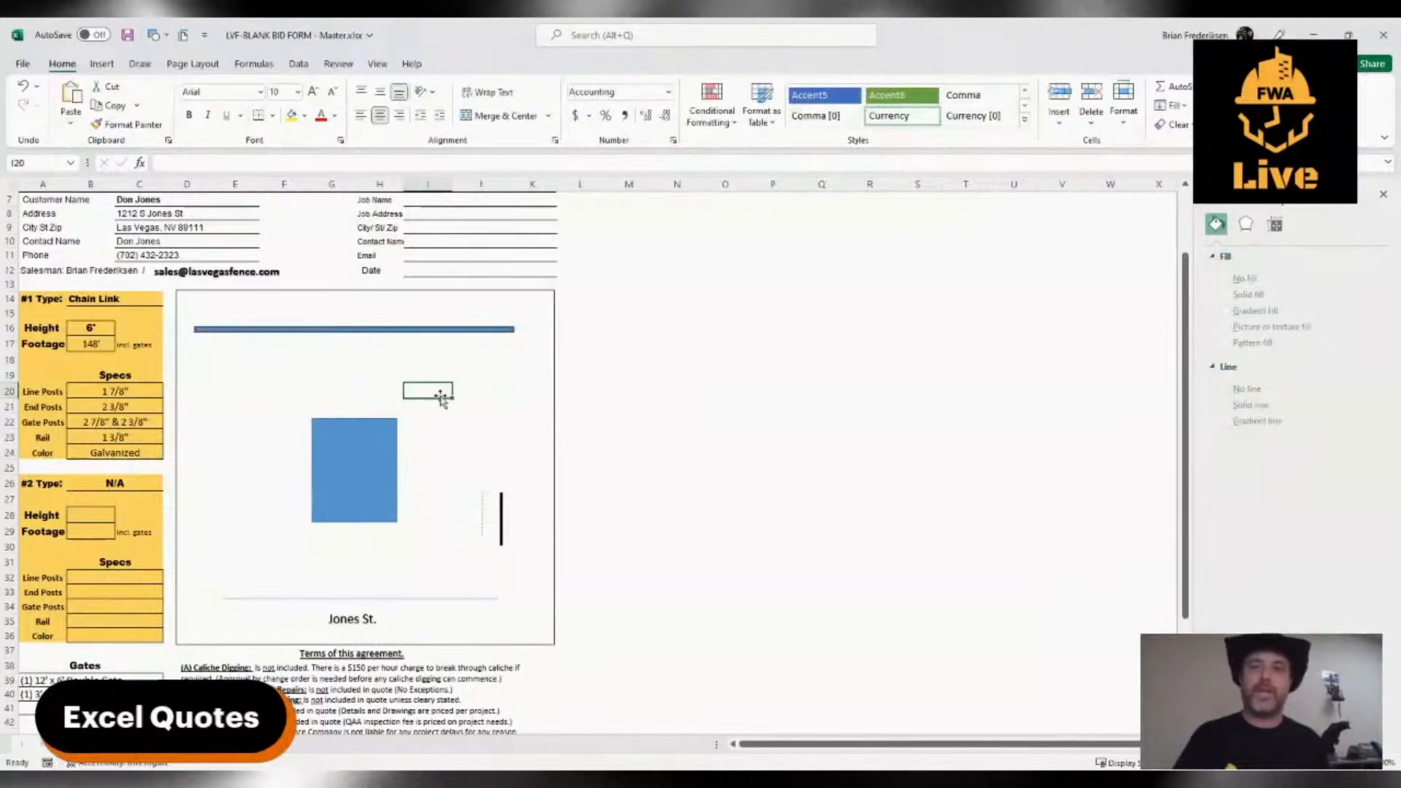
# Set the patterned bar's outline width to 1.5 pt and nudge the bar slightly to the right
pyautogui.click(383, 329)
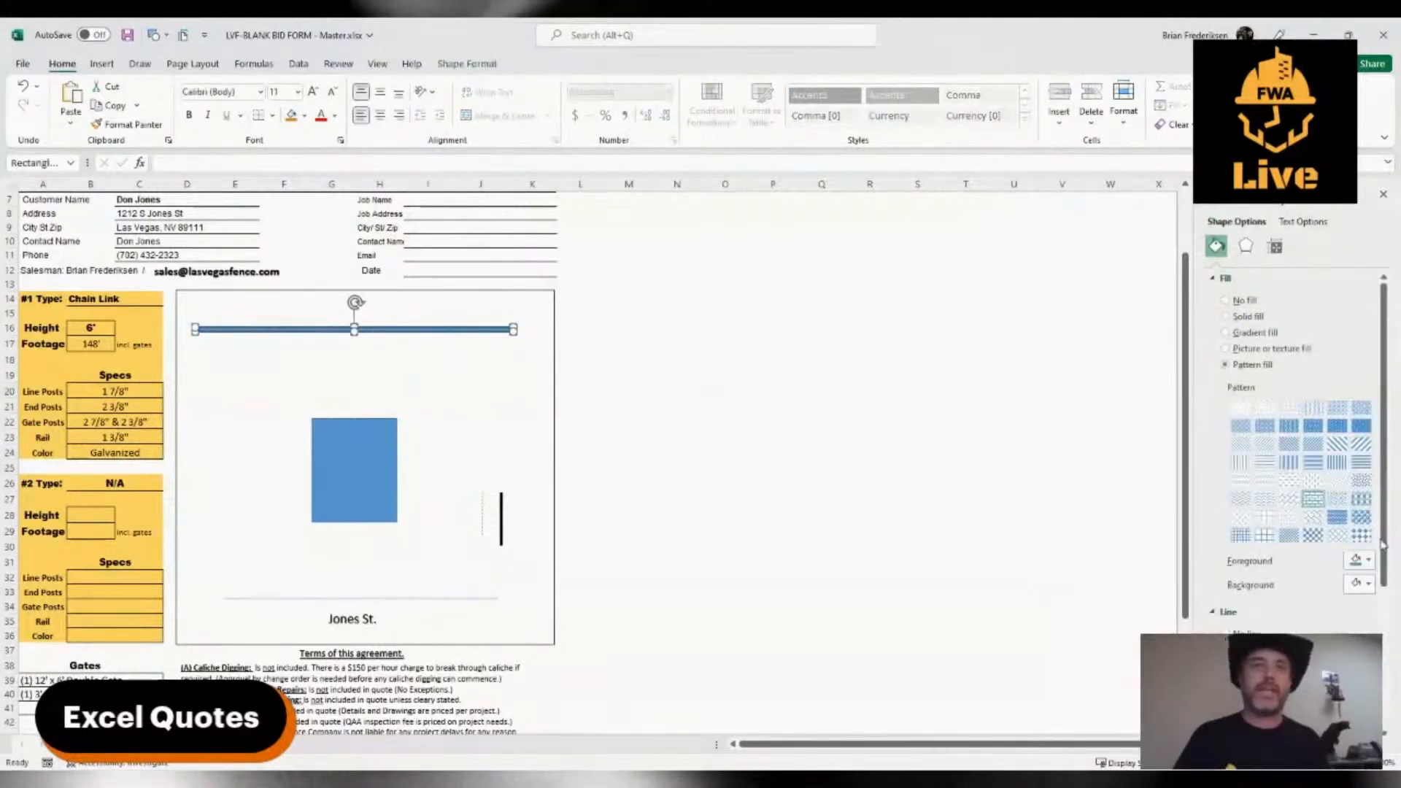
pyautogui.scroll(-3, 1299, 570)
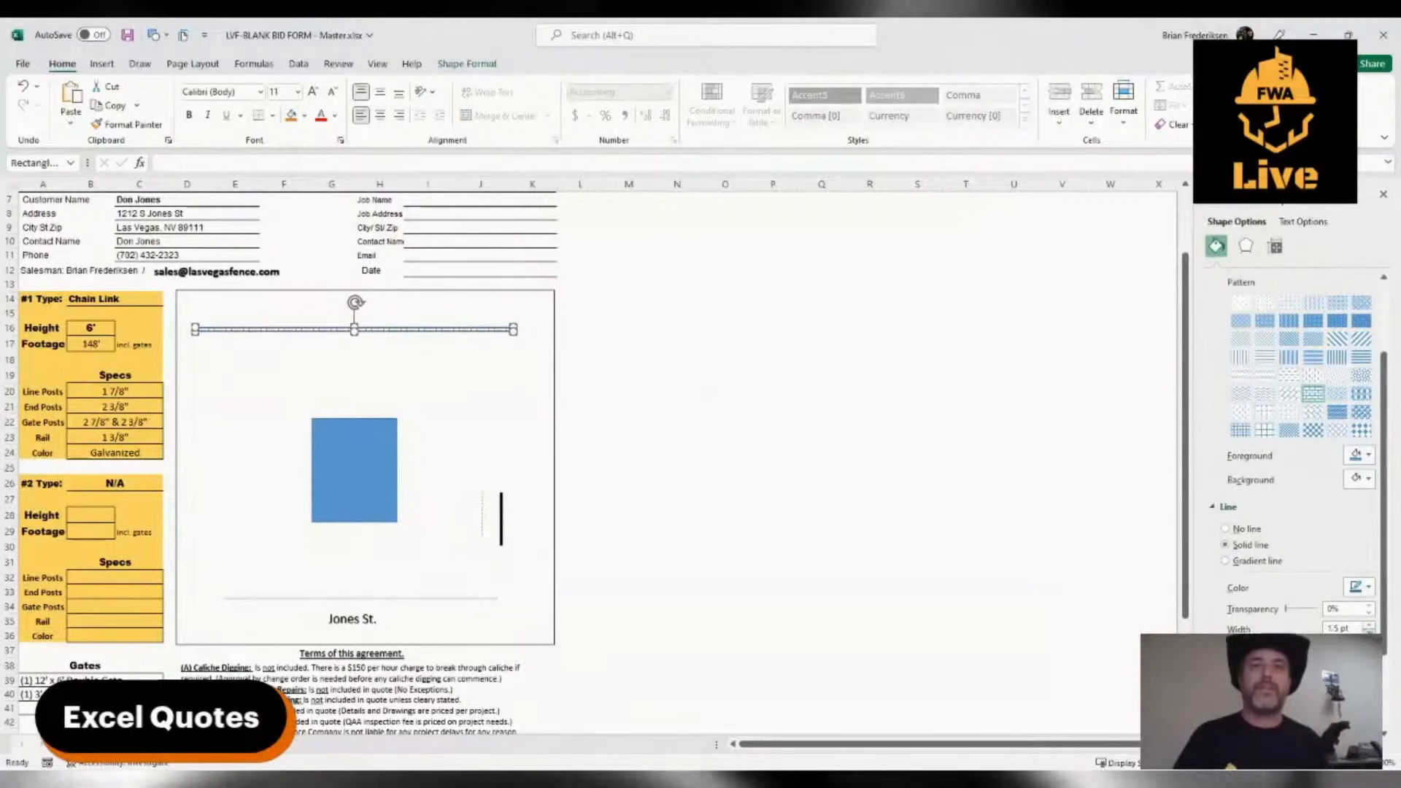
pyautogui.click(429, 421)
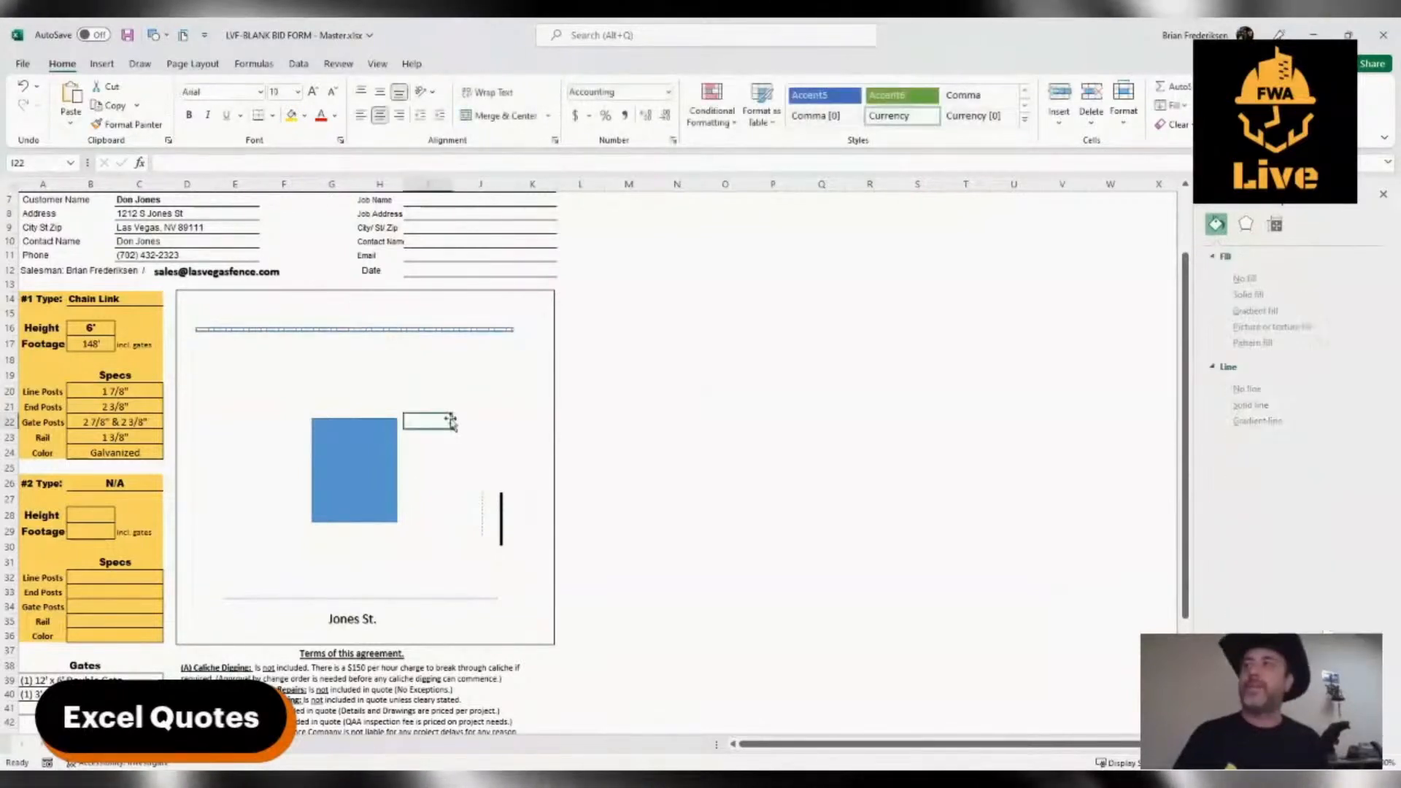
pyautogui.click(404, 311)
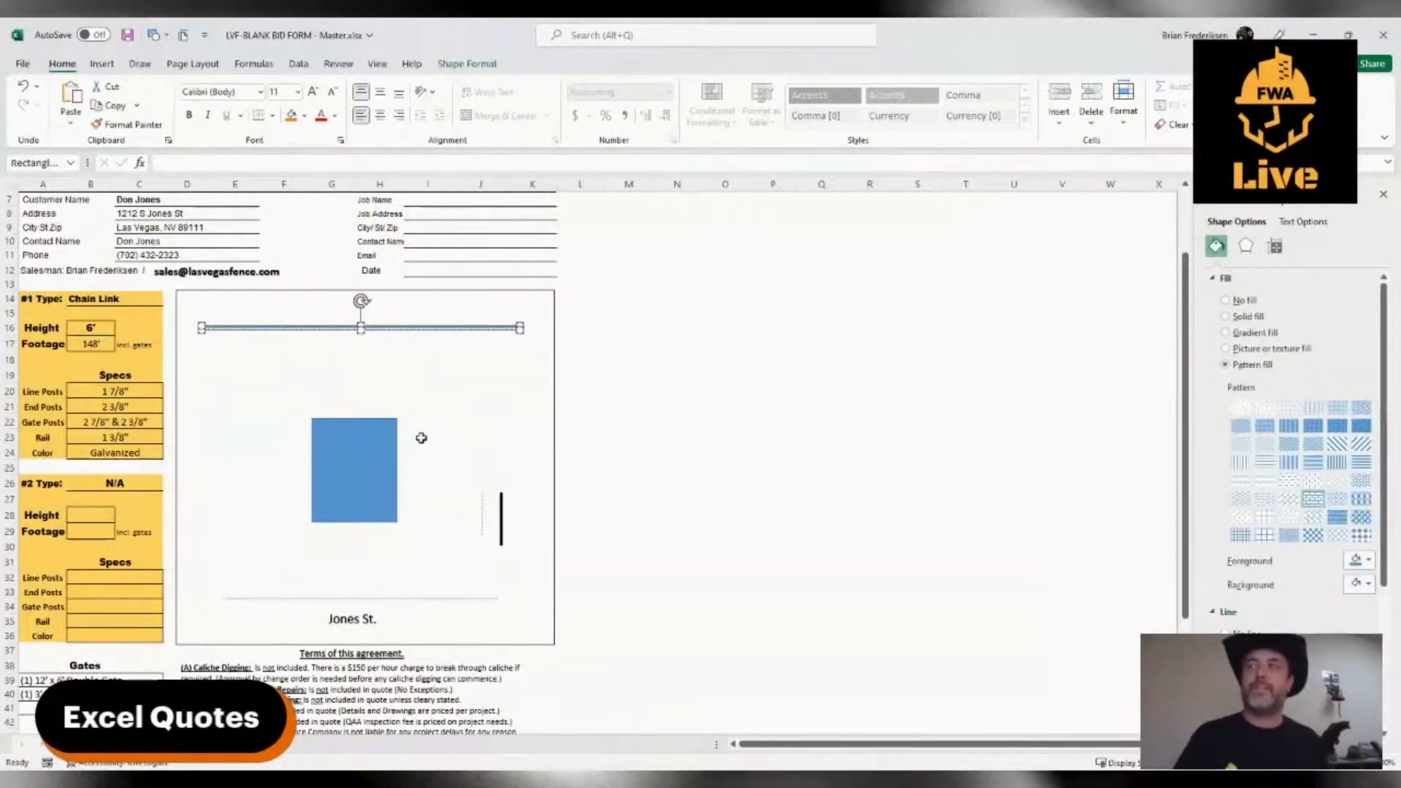
# Turn the thick black vertical line into a short horizontal segment and attach it to the left edge of the blue rectangle
pyautogui.moveTo(506, 520); pyautogui.dragTo(239, 368)
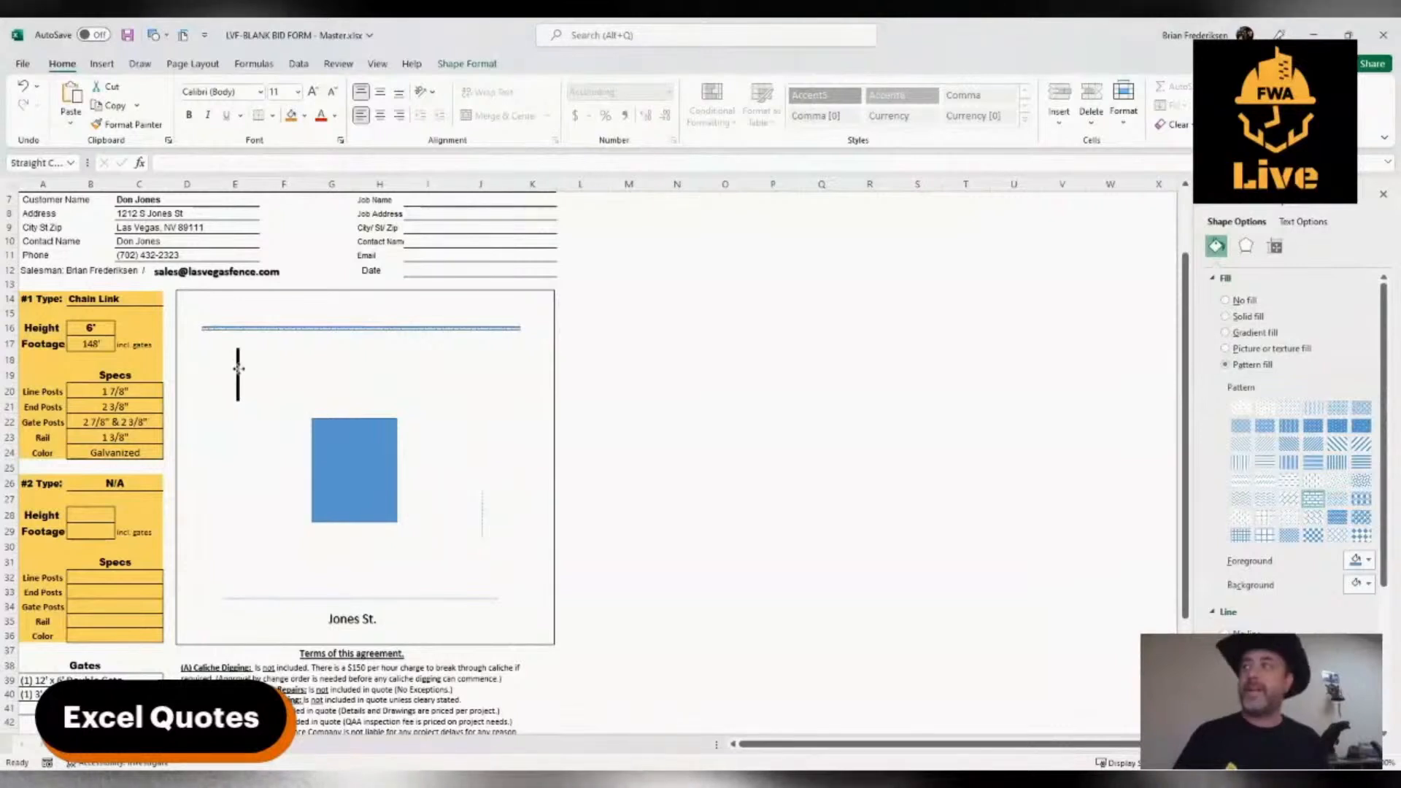
pyautogui.moveTo(261, 474); pyautogui.dragTo(267, 493)
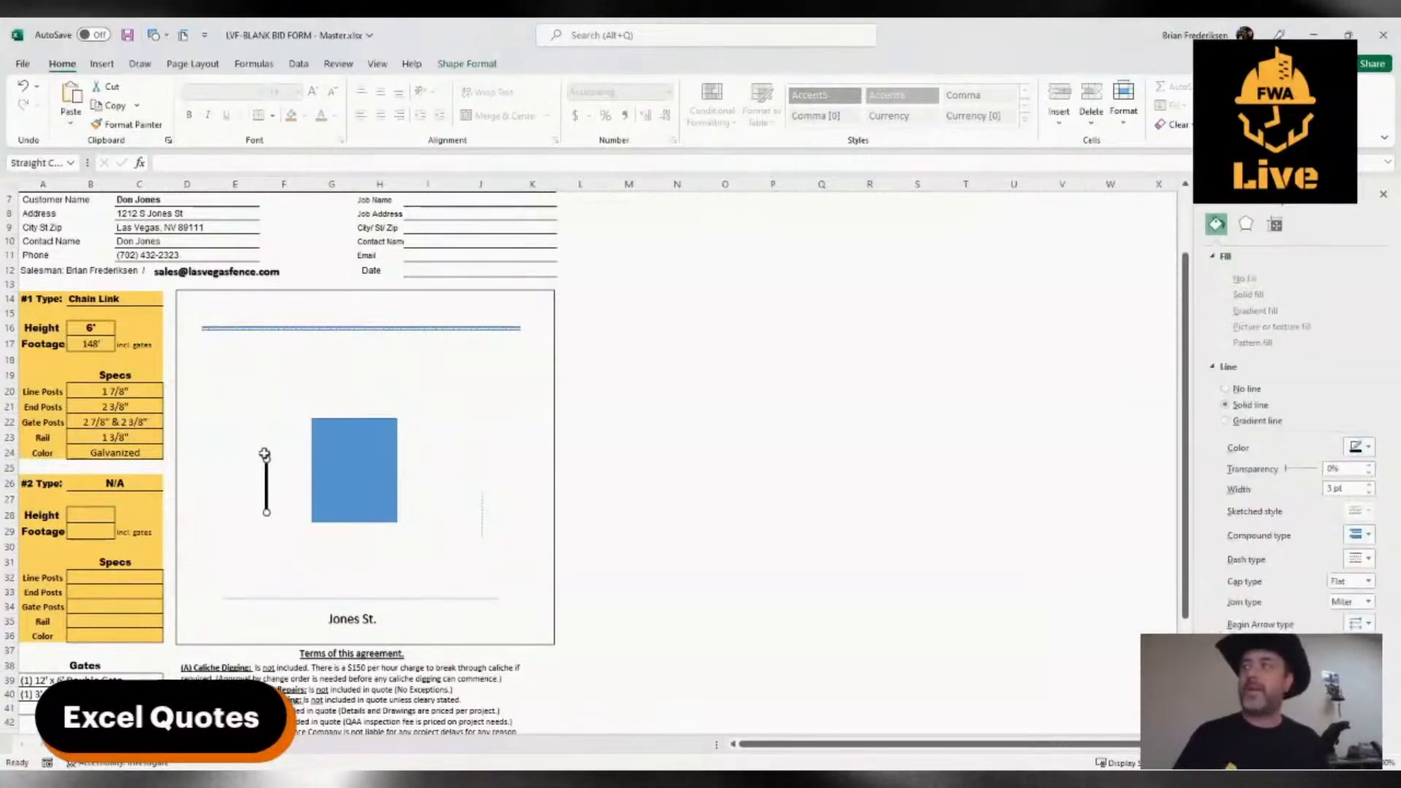
pyautogui.moveTo(216, 516); pyautogui.dragTo(237, 514)
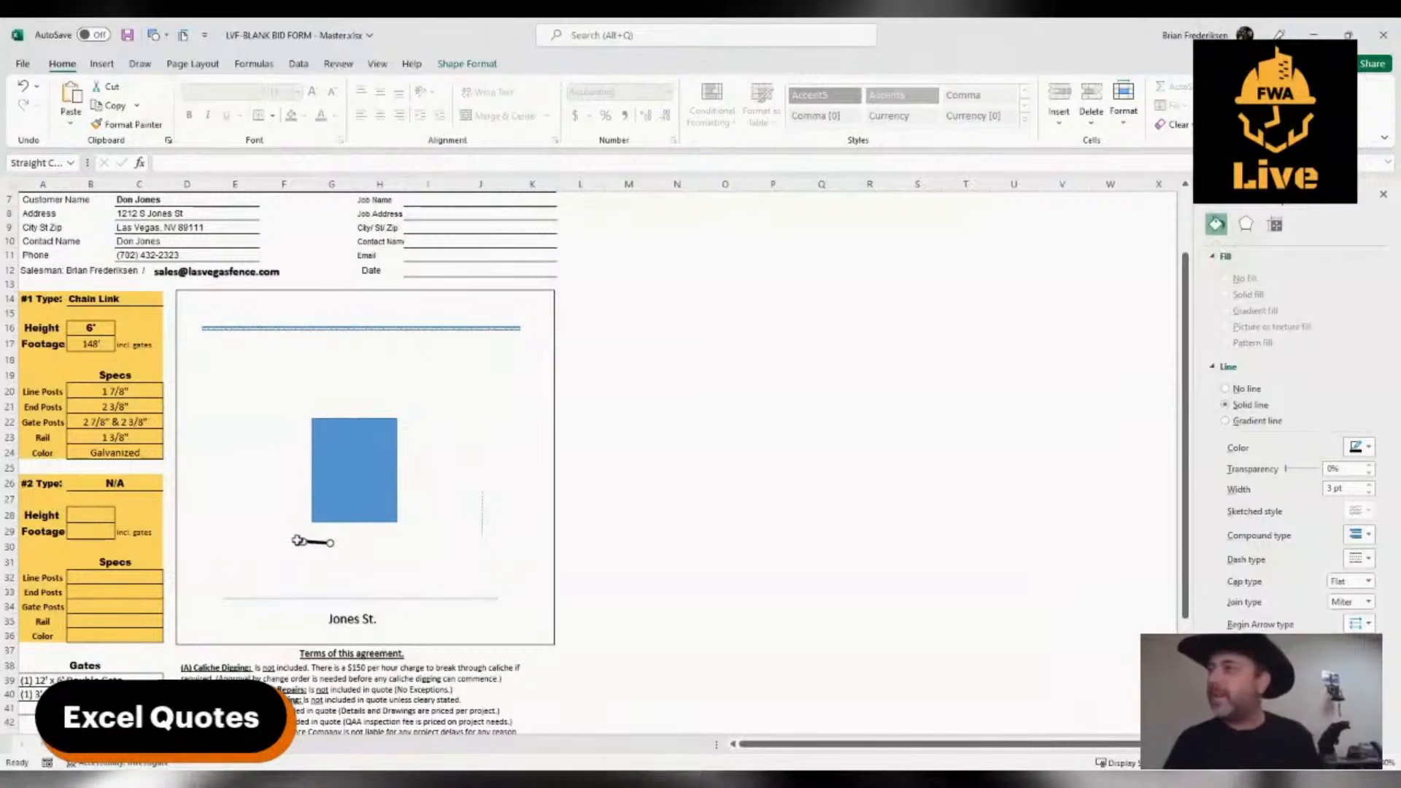
pyautogui.moveTo(305, 544); pyautogui.dragTo(301, 475)
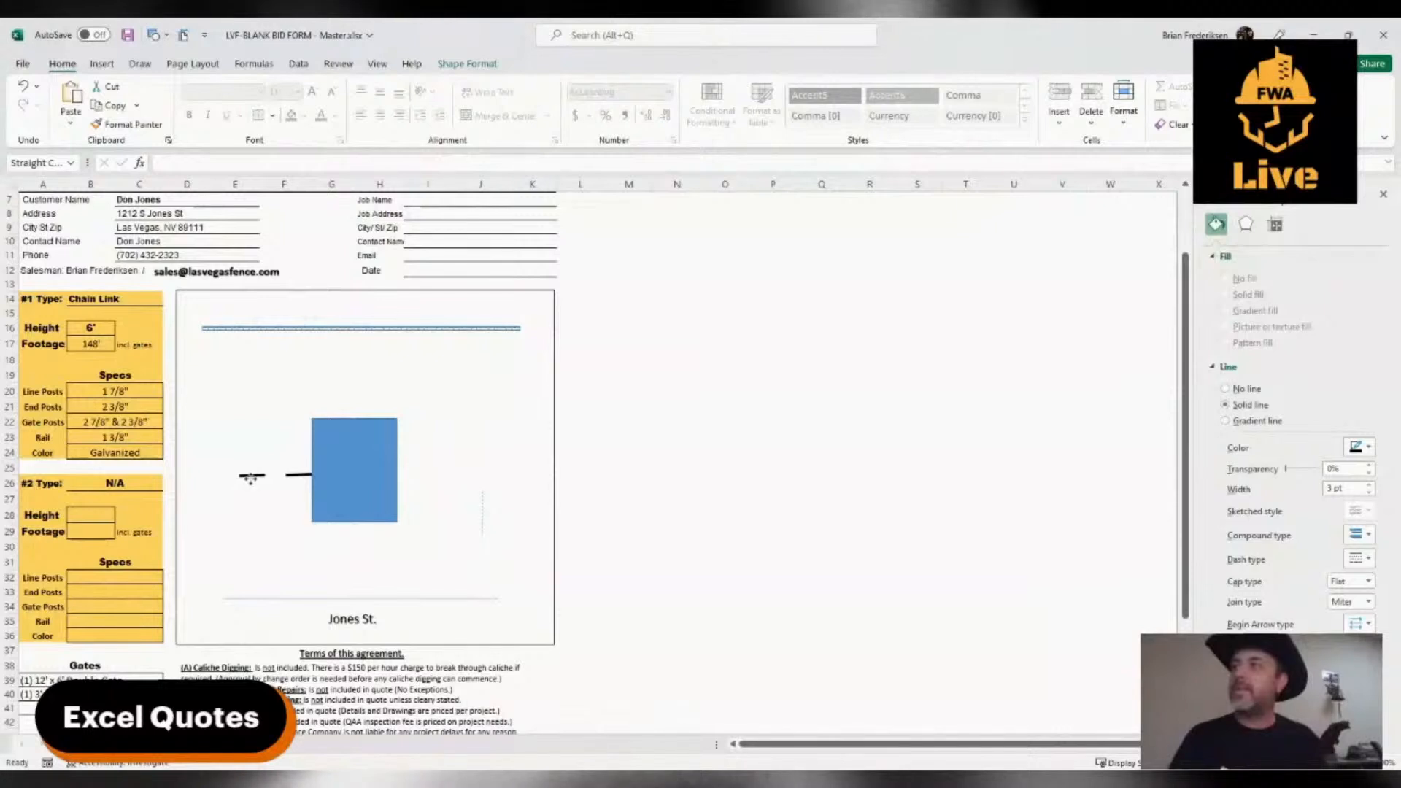
# Place a copy of the short black segment further left, leaving a gap, and run a thick line from its outer end up to the patterned bar
pyautogui.moveTo(251, 479)
pyautogui.mouseDown()
pyautogui.moveTo(238, 480)
pyautogui.moveTo(261, 485)
pyautogui.mouseUp()
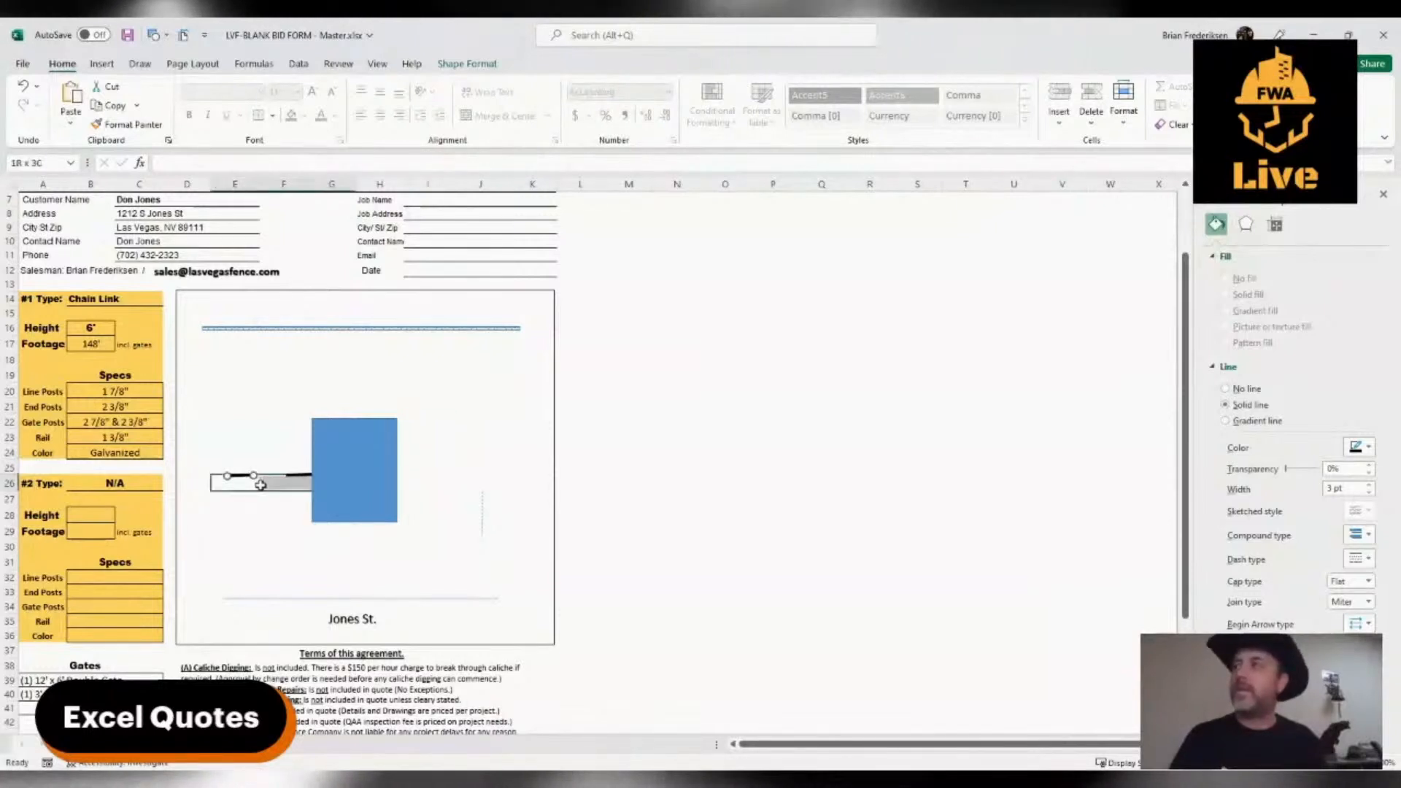
pyautogui.click(245, 478)
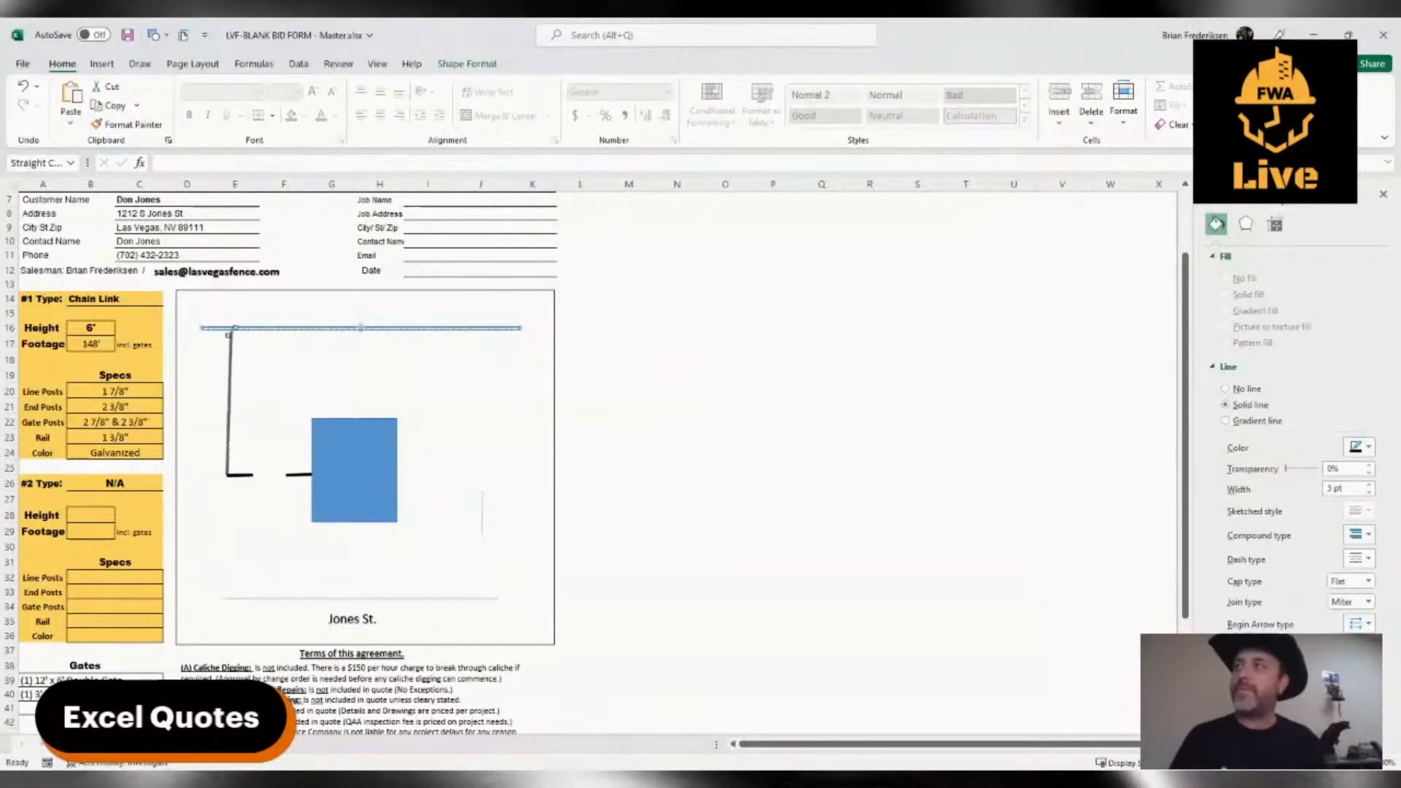
pyautogui.click(265, 527)
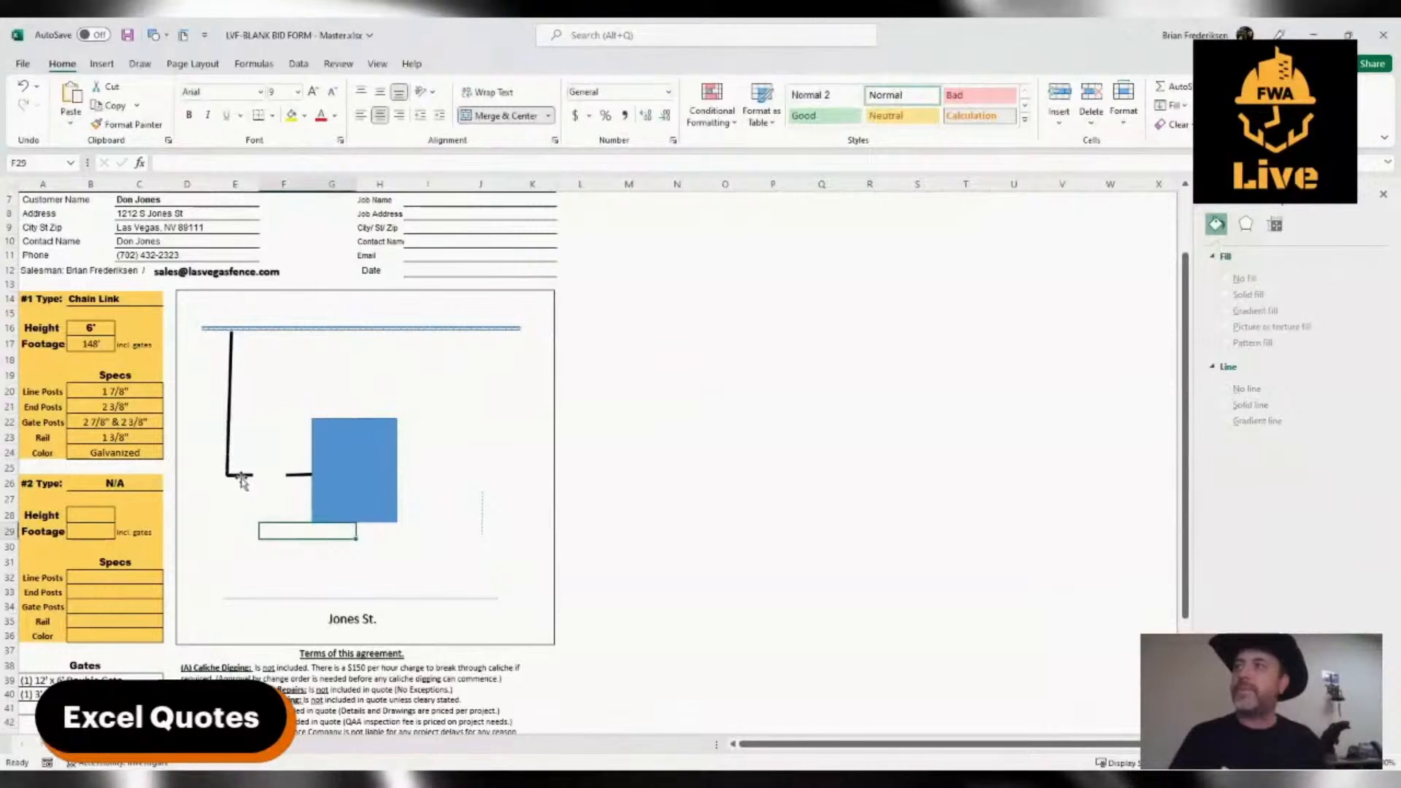
# Add two short angled gate leaves in the left fence opening and straighten the left vertical fence line beneath the patterned bar
pyautogui.click(243, 479)
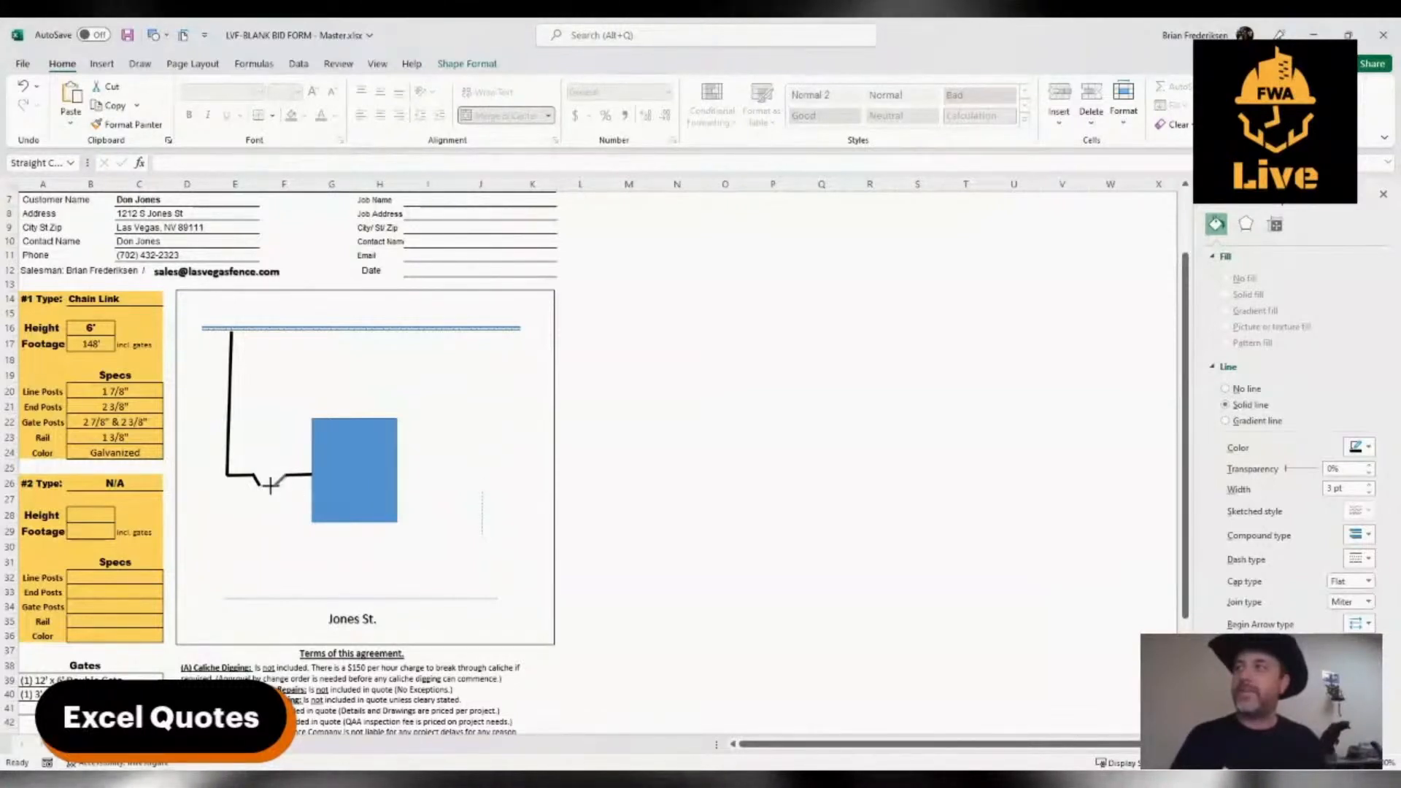
pyautogui.click(229, 402)
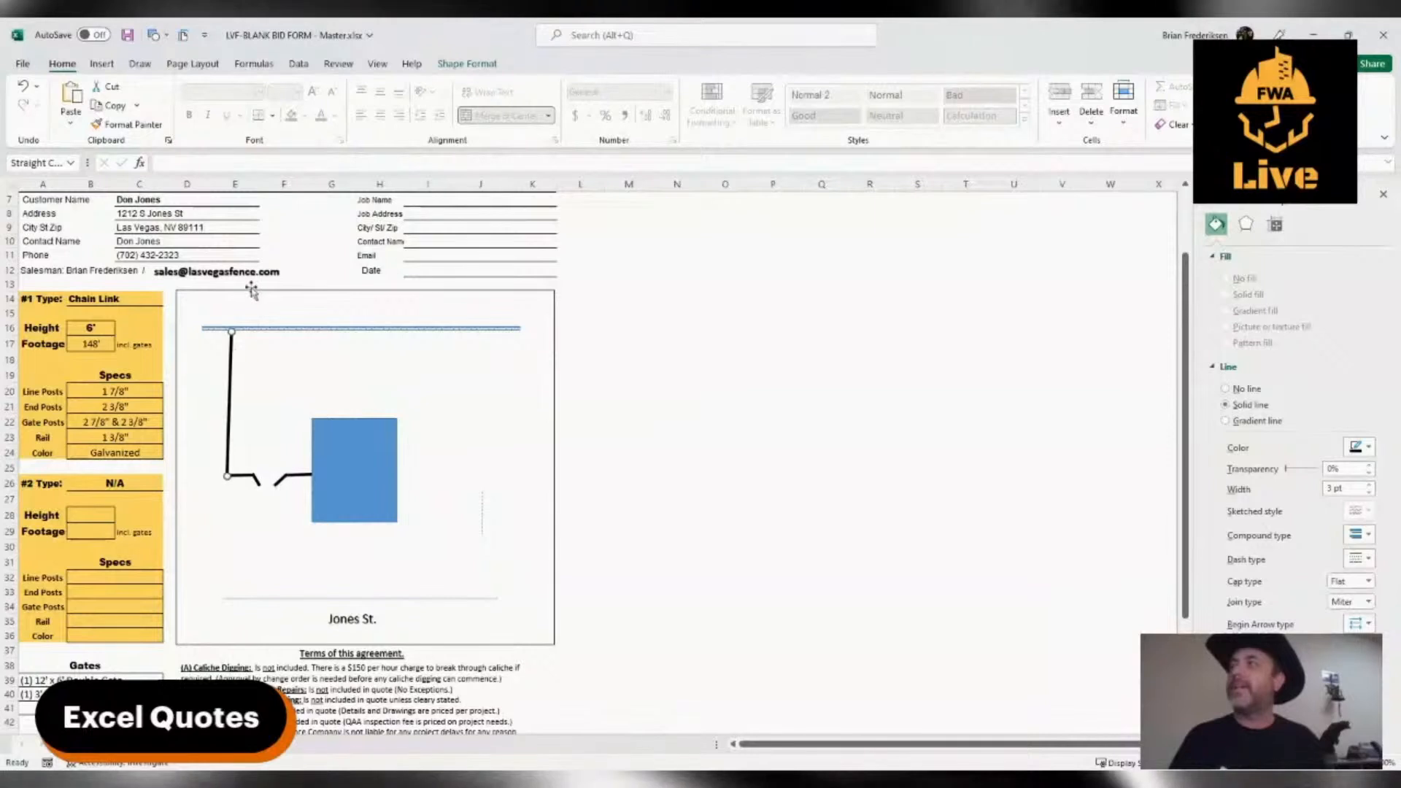
pyautogui.click(264, 389)
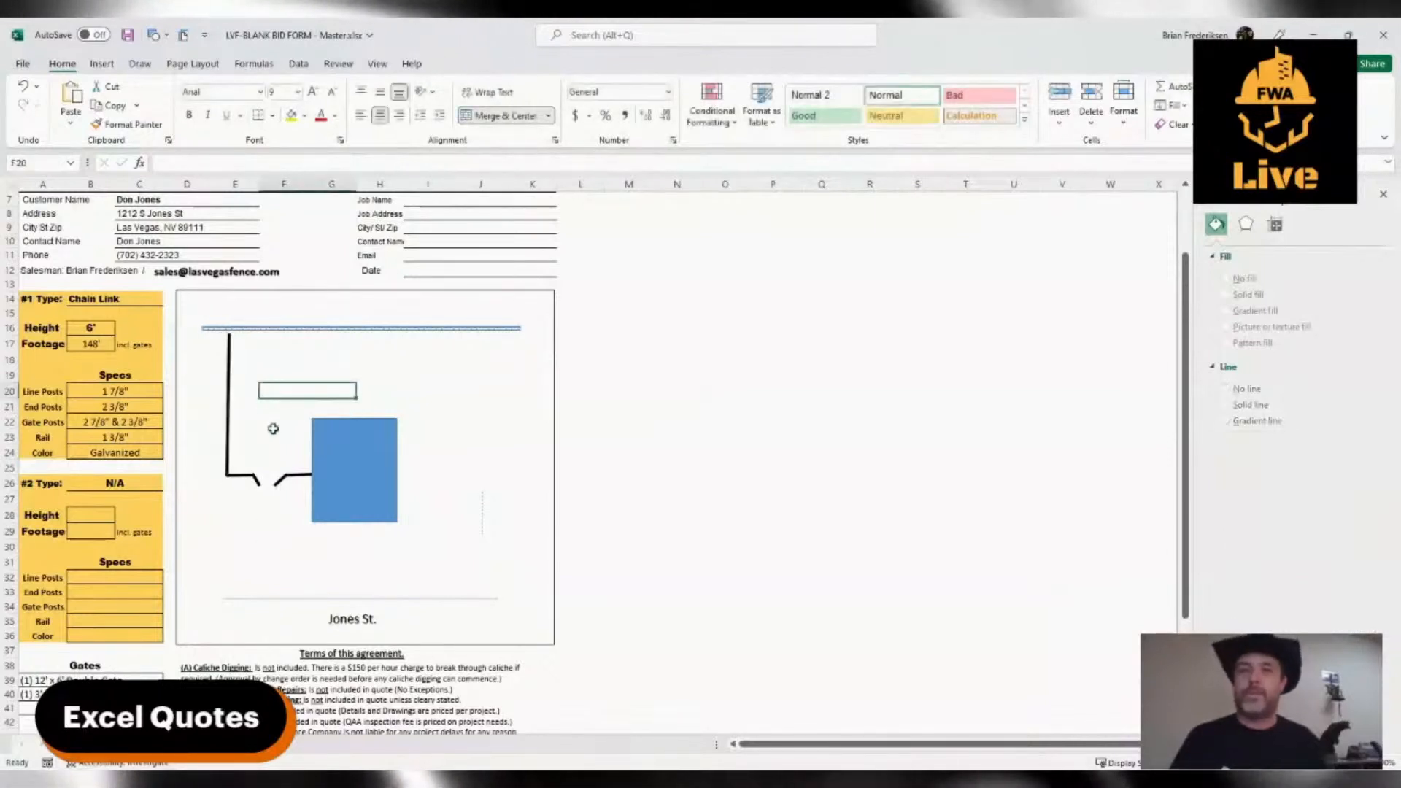
pyautogui.click(229, 361)
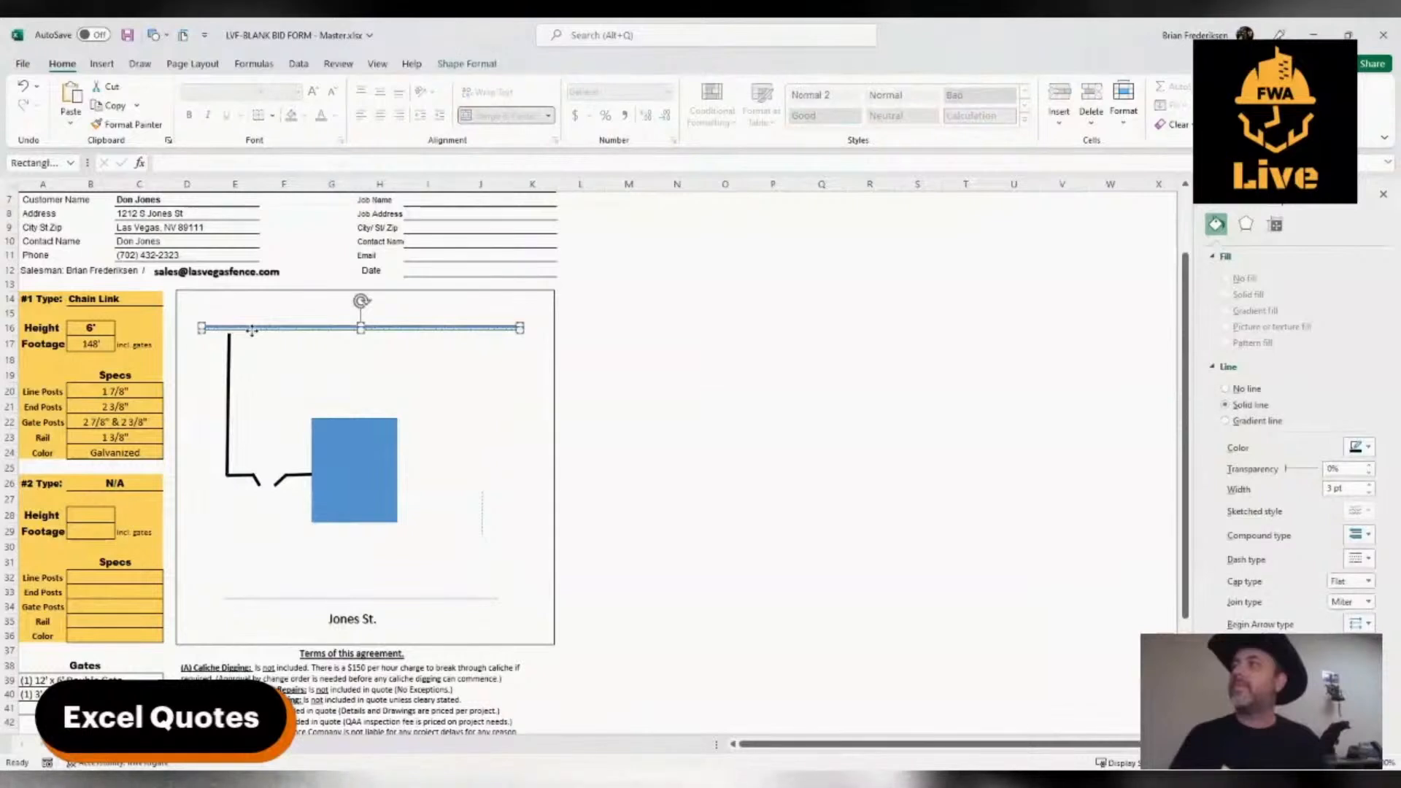
pyautogui.moveTo(252, 331); pyautogui.dragTo(253, 333)
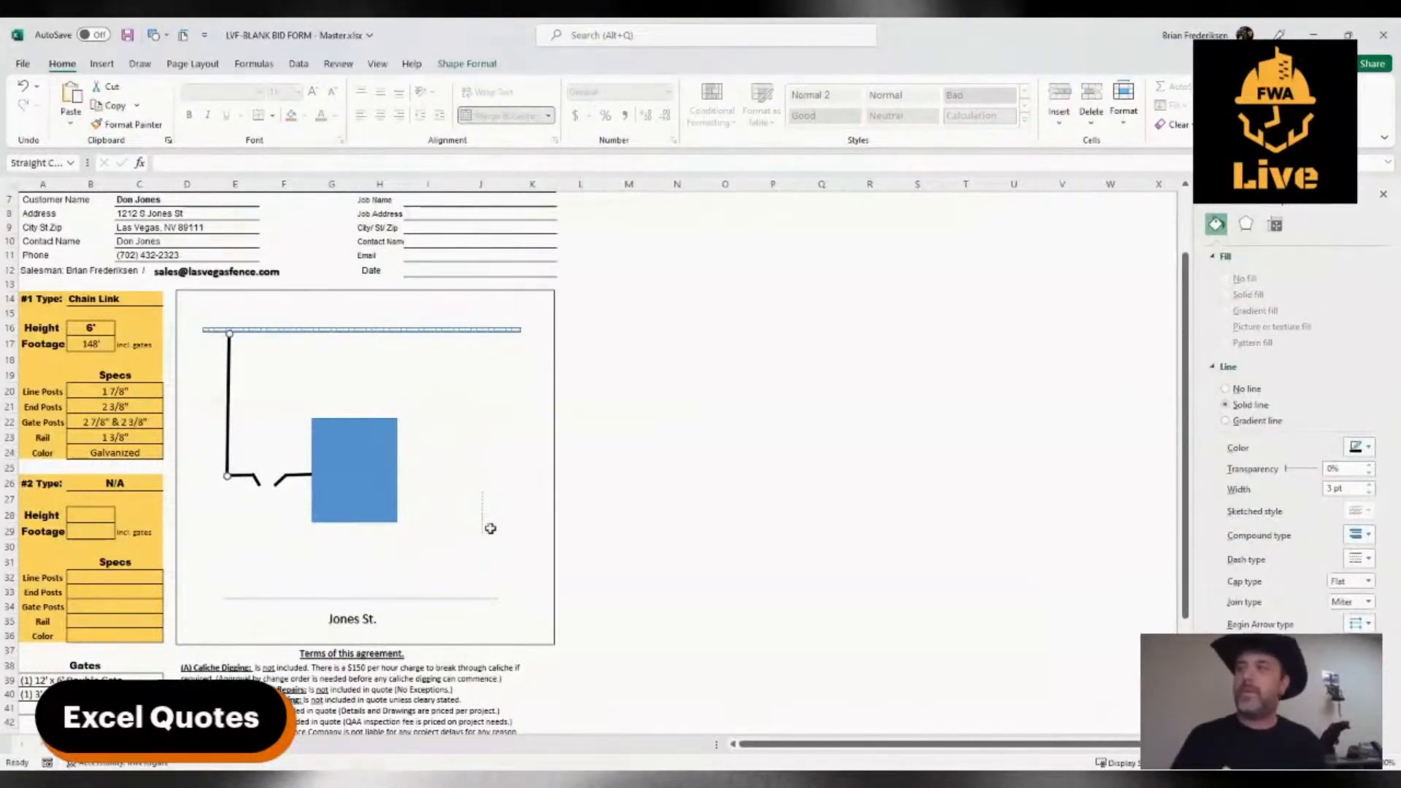
# Copy the left vertical fence line to the other side of the house and extend its lower end to the house's front edge
pyautogui.moveTo(510, 364); pyautogui.dragTo(510, 408)
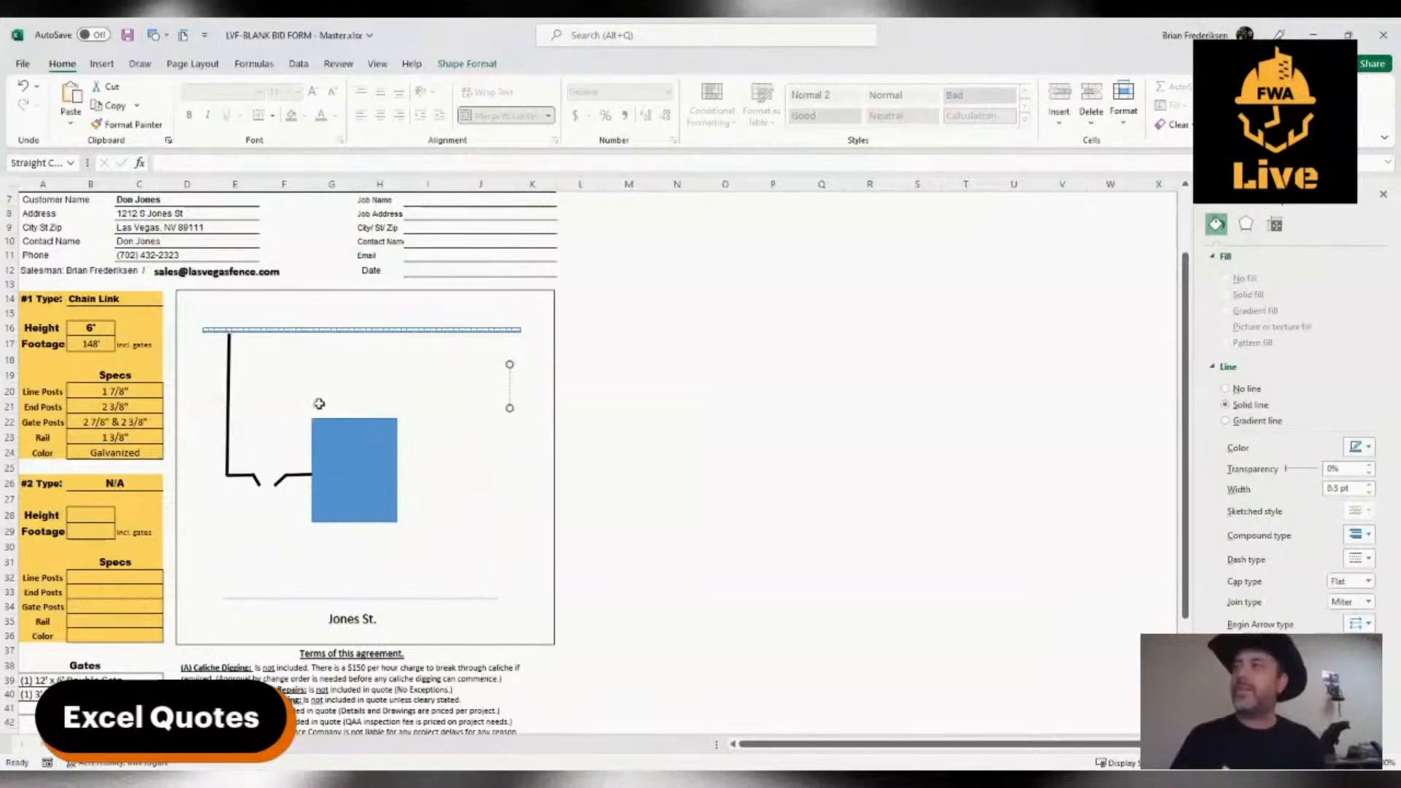
pyautogui.click(227, 405)
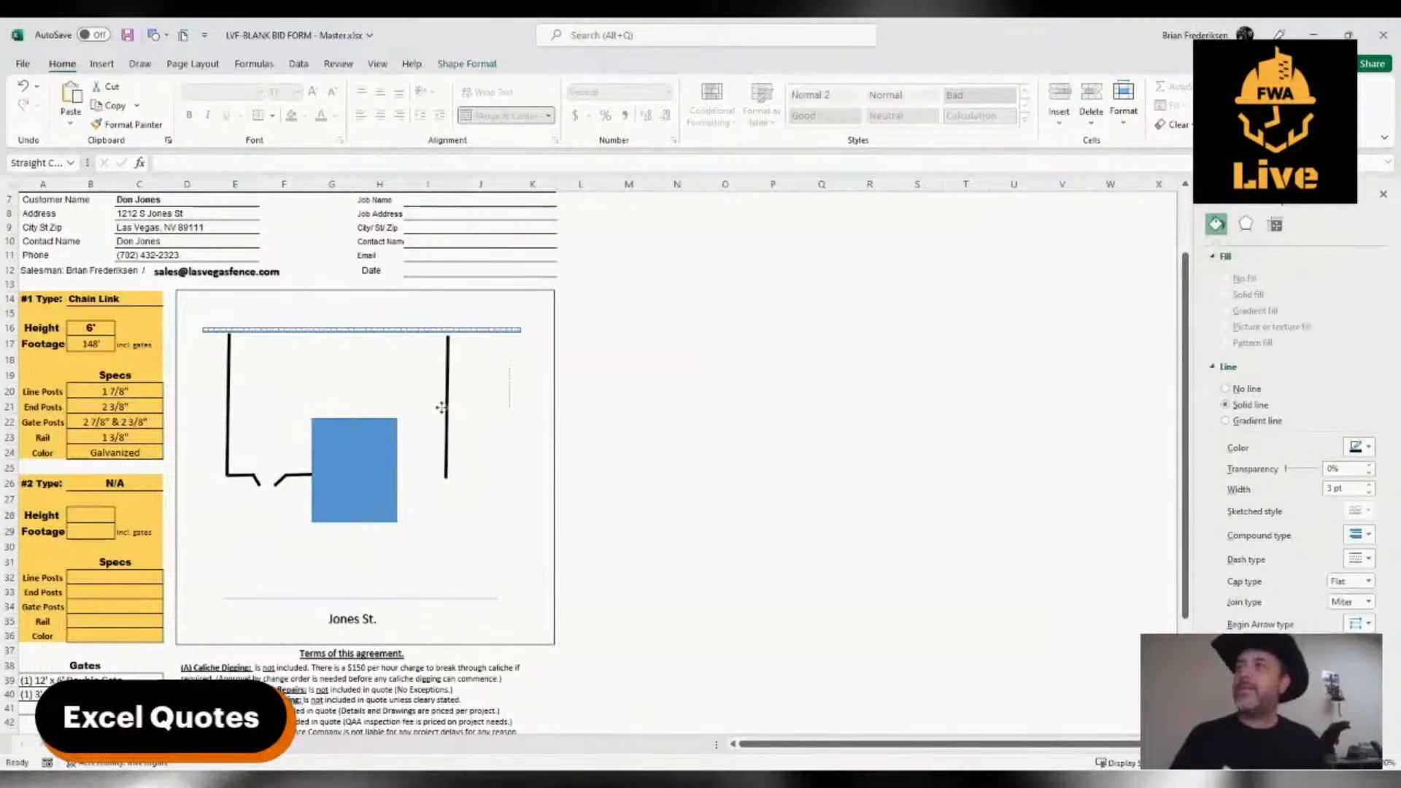
pyautogui.click(435, 404)
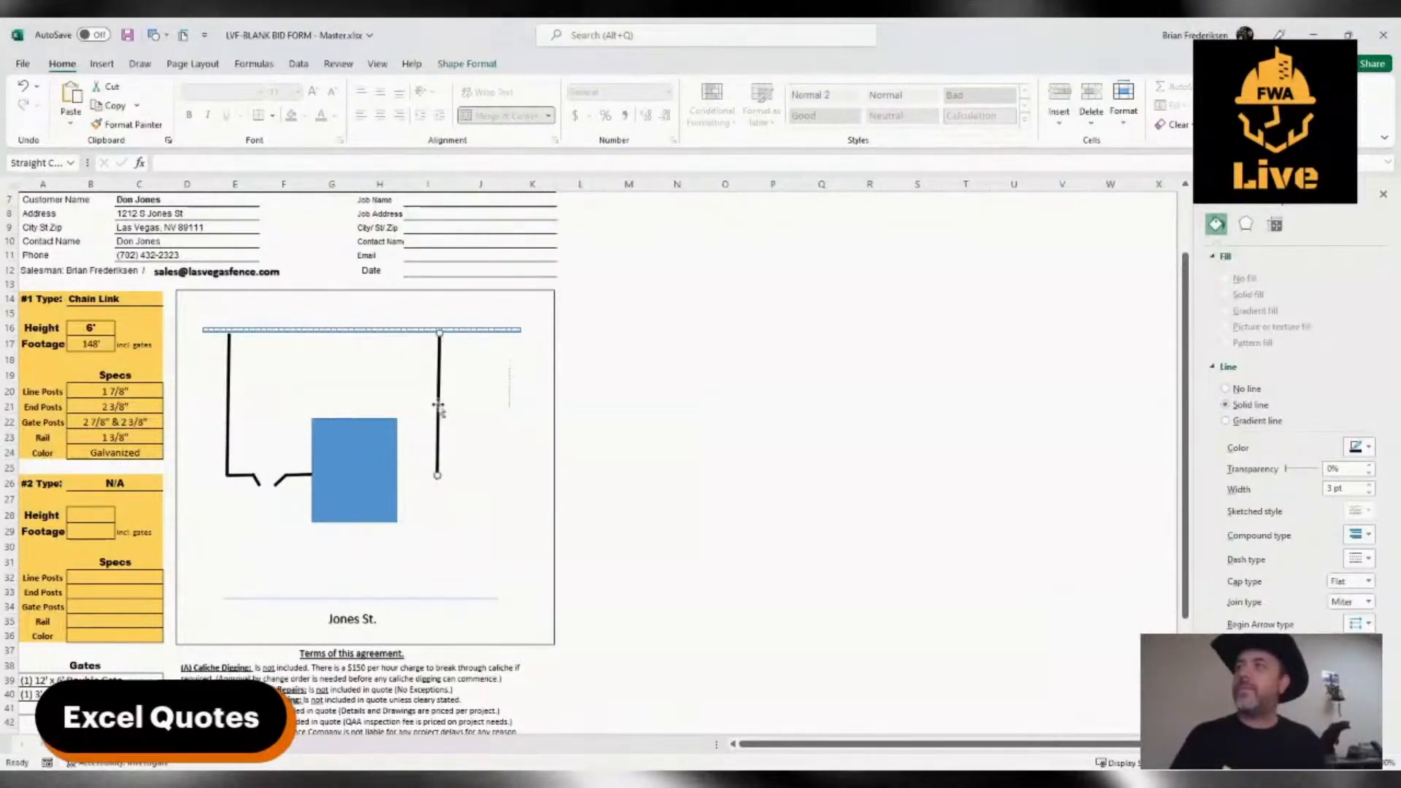
pyautogui.moveTo(438, 476); pyautogui.dragTo(433, 524)
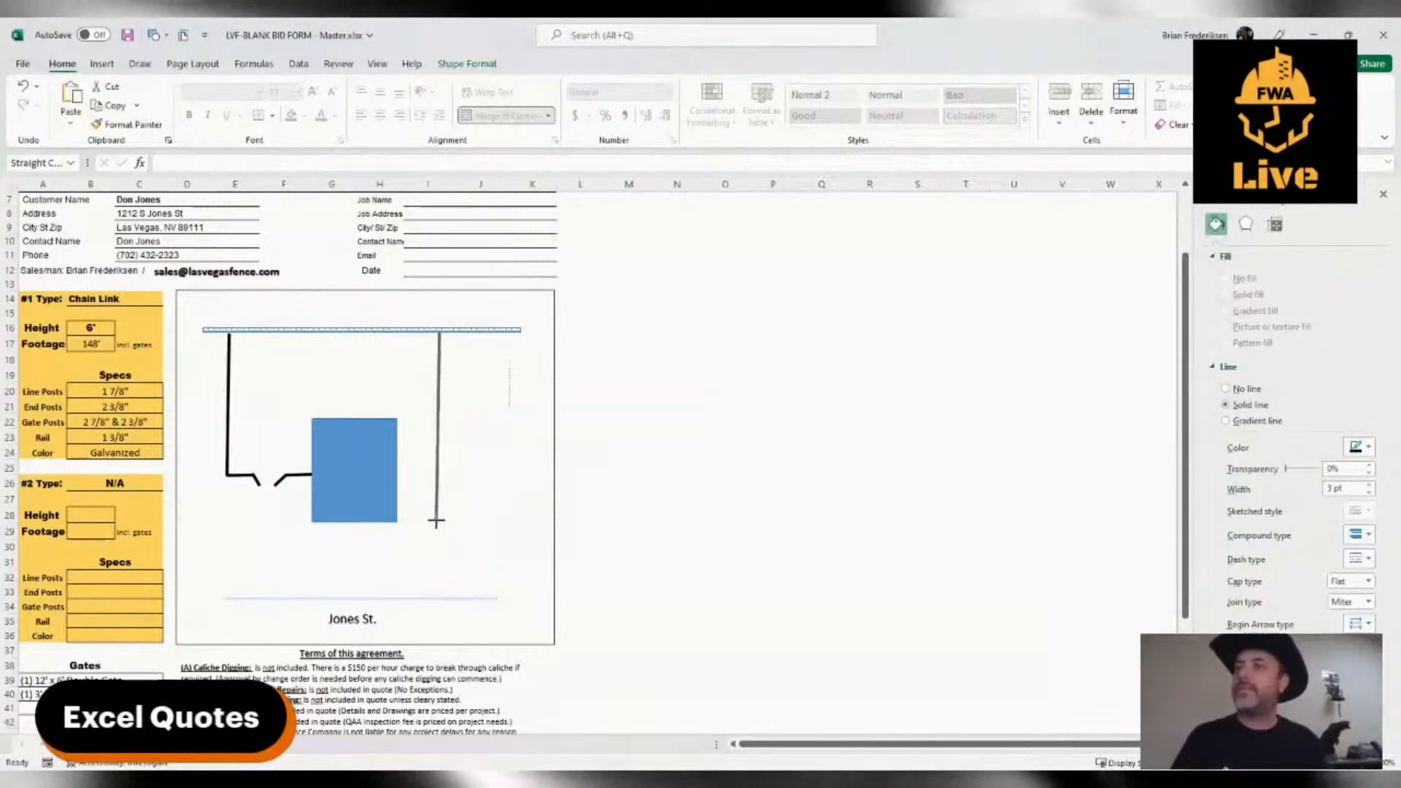
pyautogui.moveTo(436, 521); pyautogui.dragTo(436, 519)
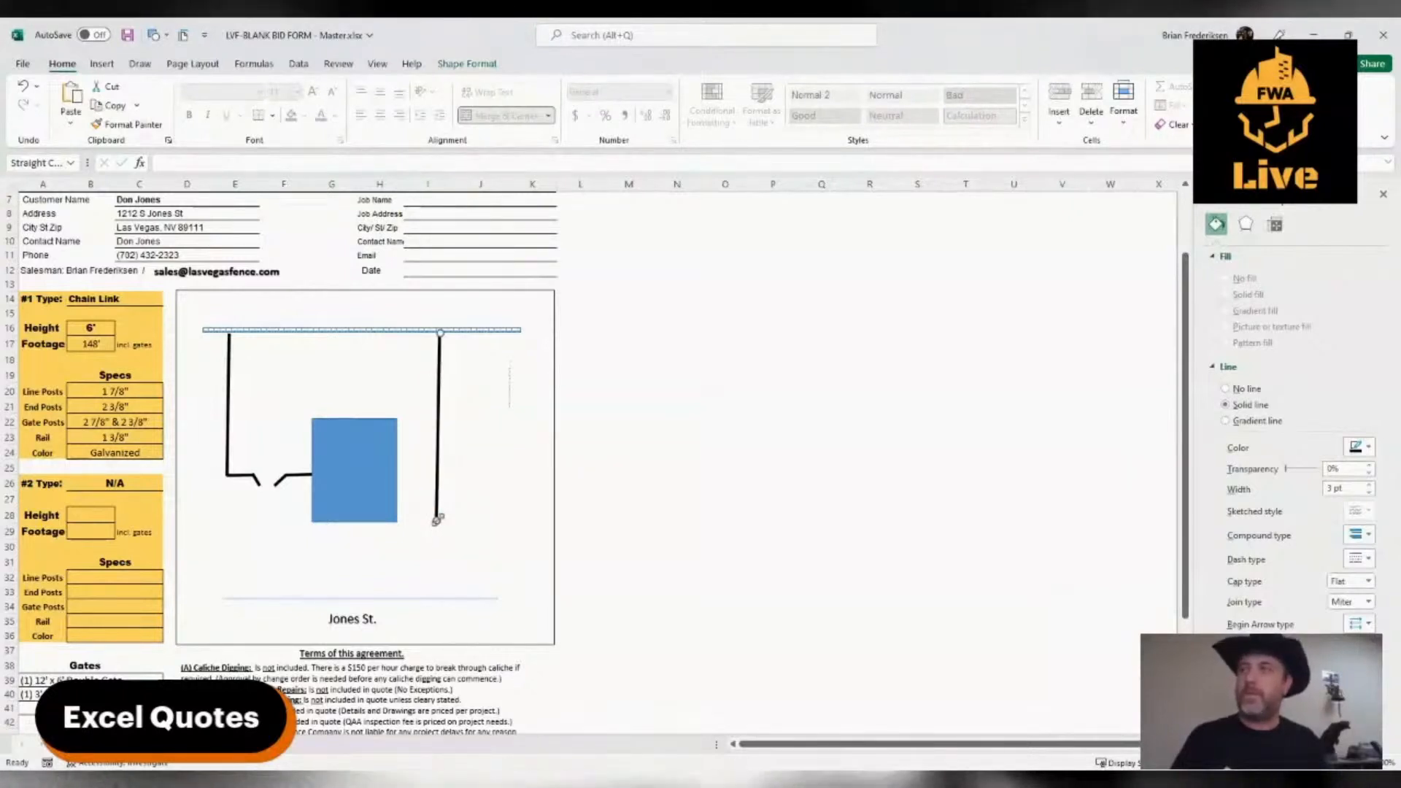
# Run a short black segment from the new fence line's lower end toward the house and narrow the blue rectangle slightly to leave a gap
pyautogui.hotkey('ctrl', 'v')
pyautogui.moveTo(448, 438); pyautogui.dragTo(435, 467)
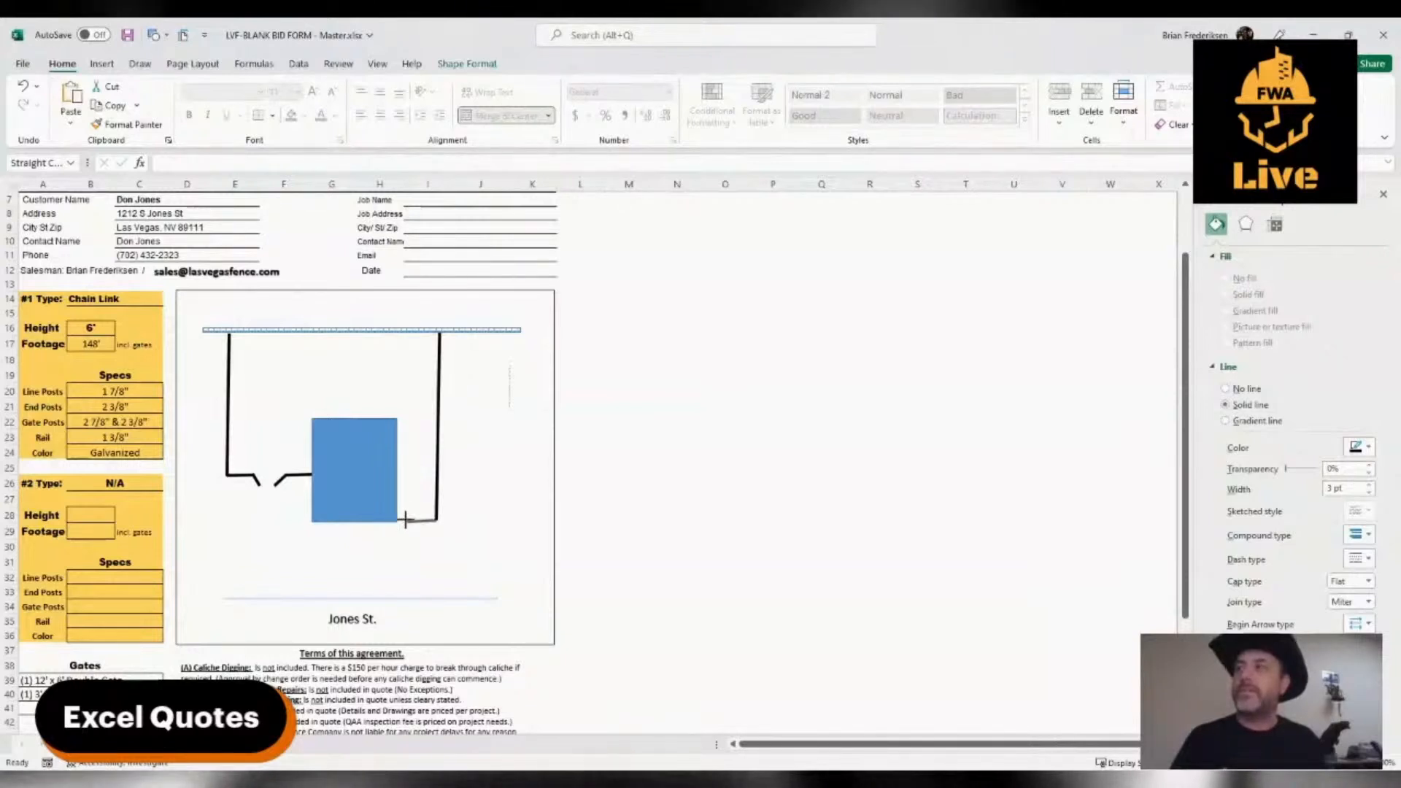
pyautogui.moveTo(406, 522); pyautogui.dragTo(405, 520)
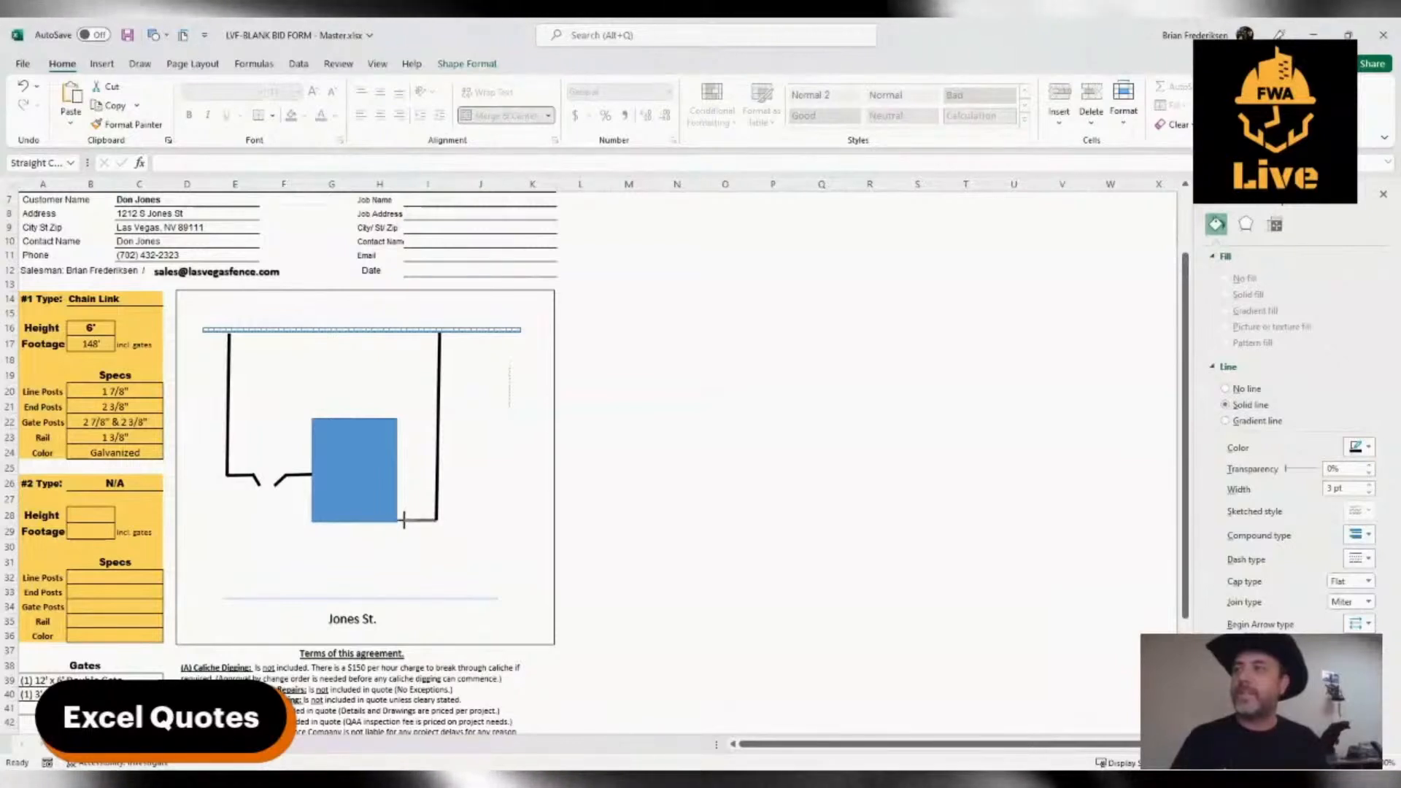
pyautogui.click(360, 510)
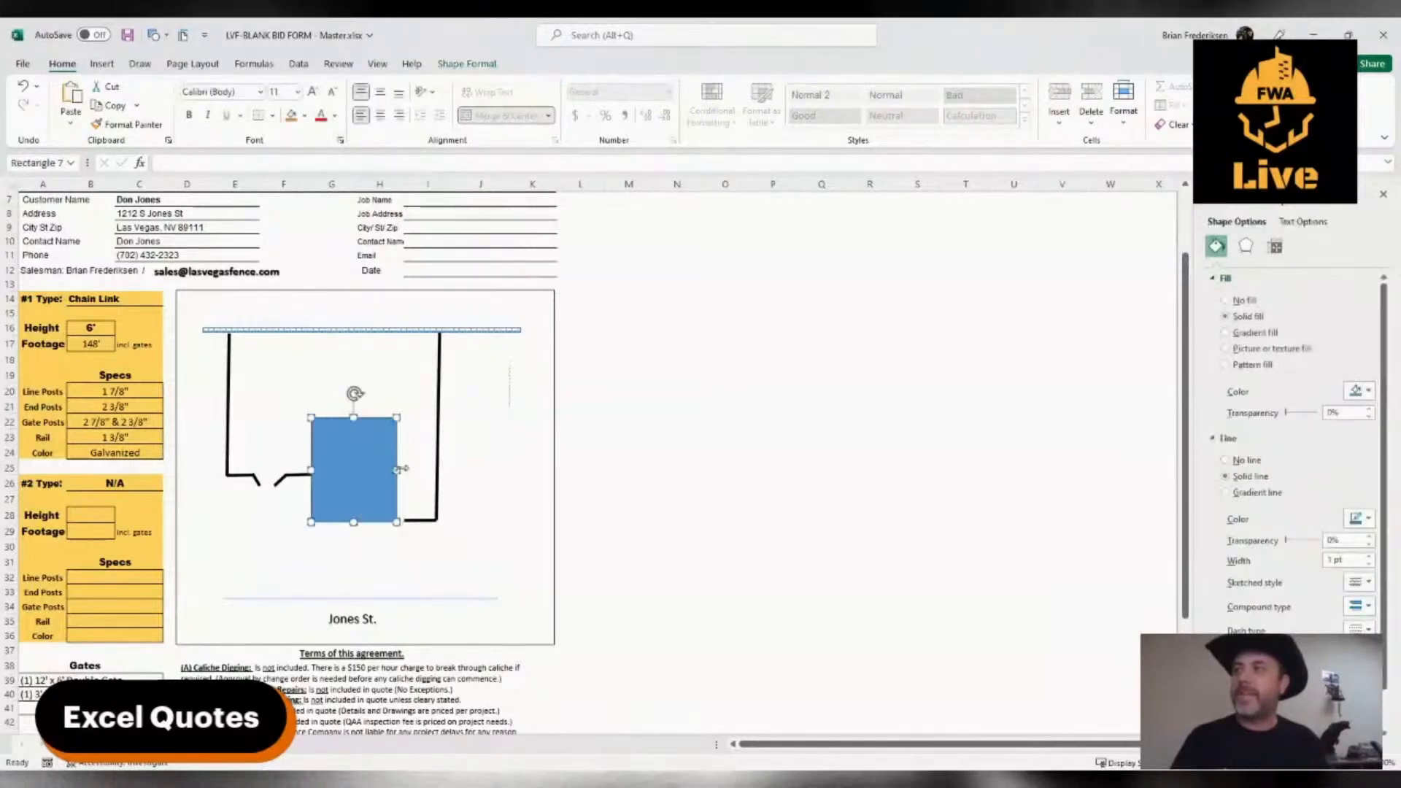
pyautogui.moveTo(397, 469); pyautogui.dragTo(392, 471)
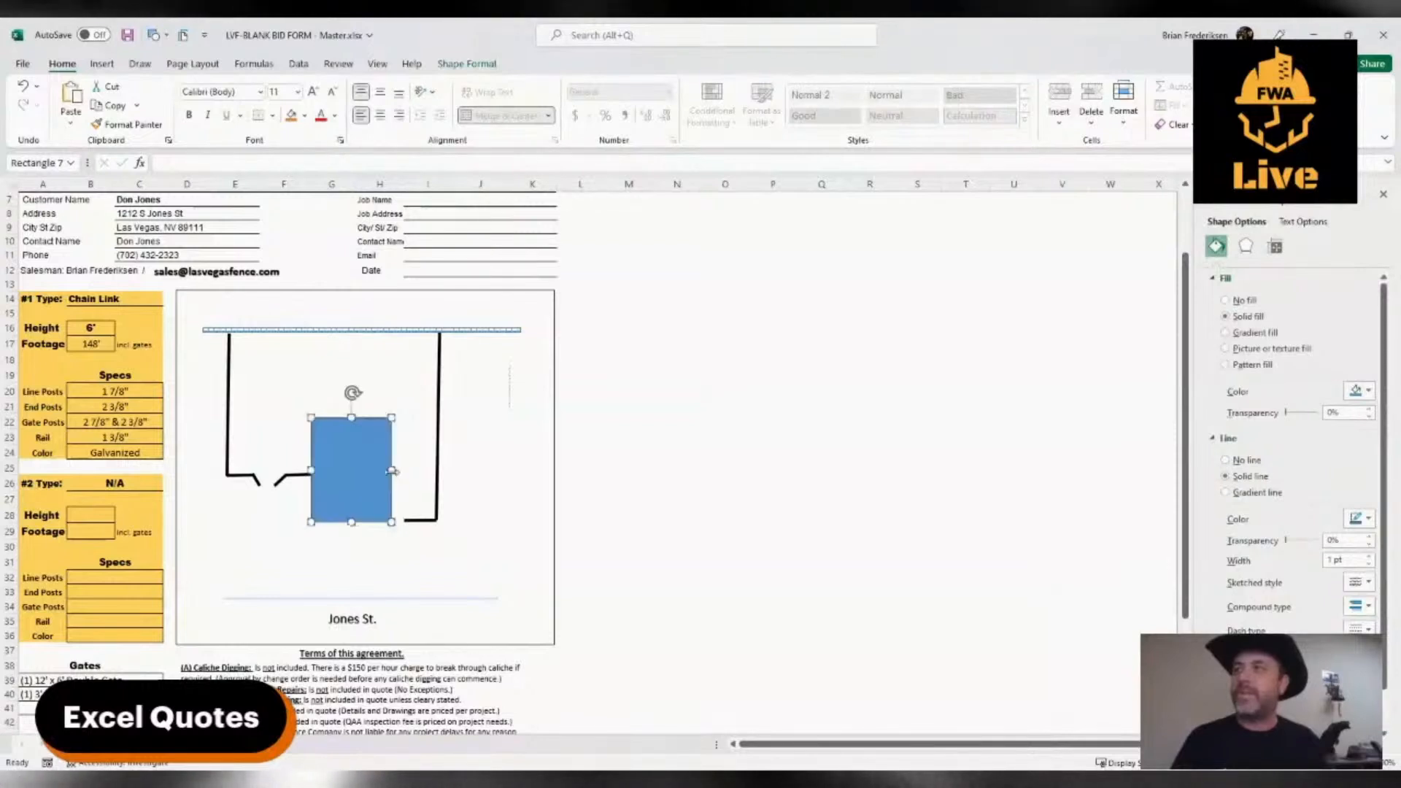
# Add a copy of the short segment as an angled gate leaf at the gap beside the house's lower right corner
pyautogui.click(412, 521)
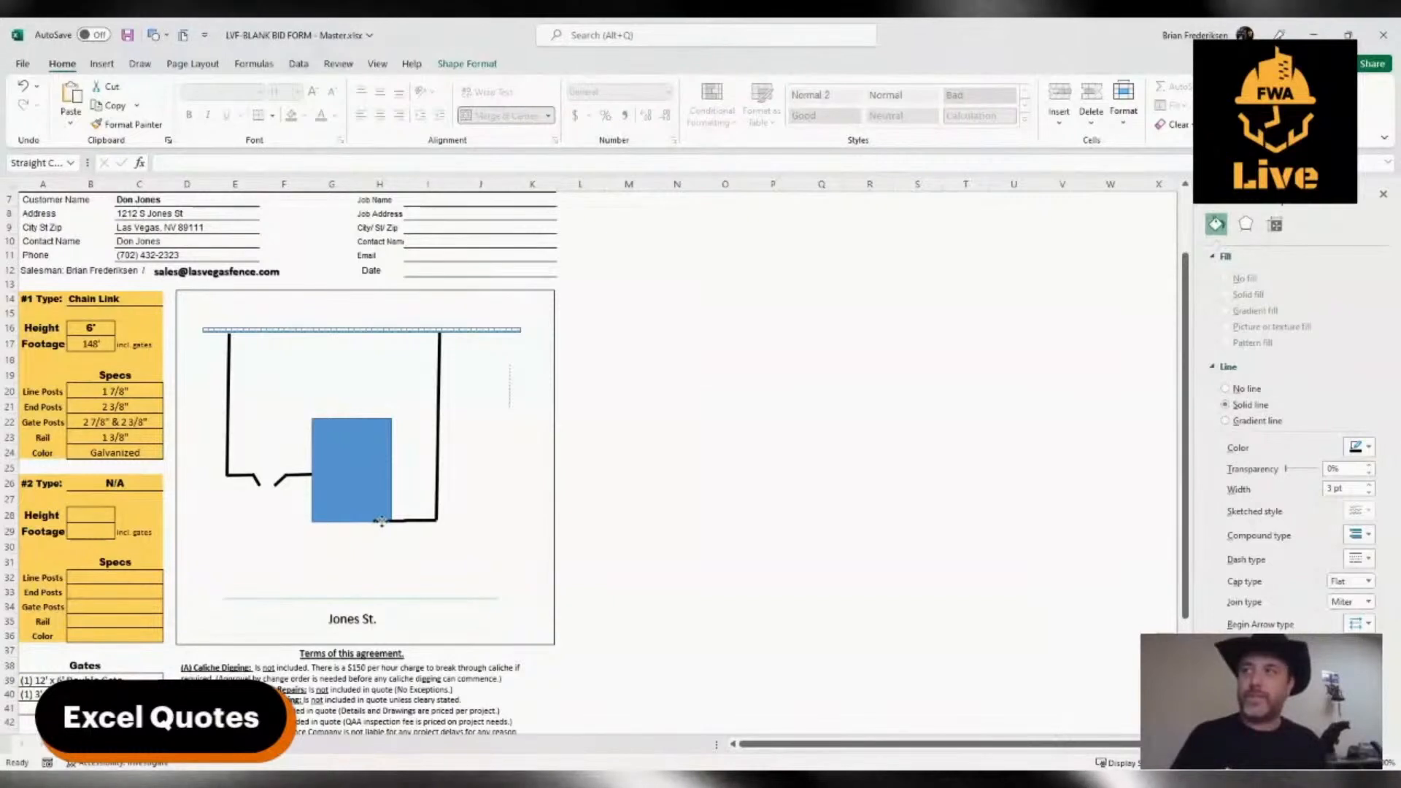
pyautogui.moveTo(381, 524); pyautogui.dragTo(395, 533)
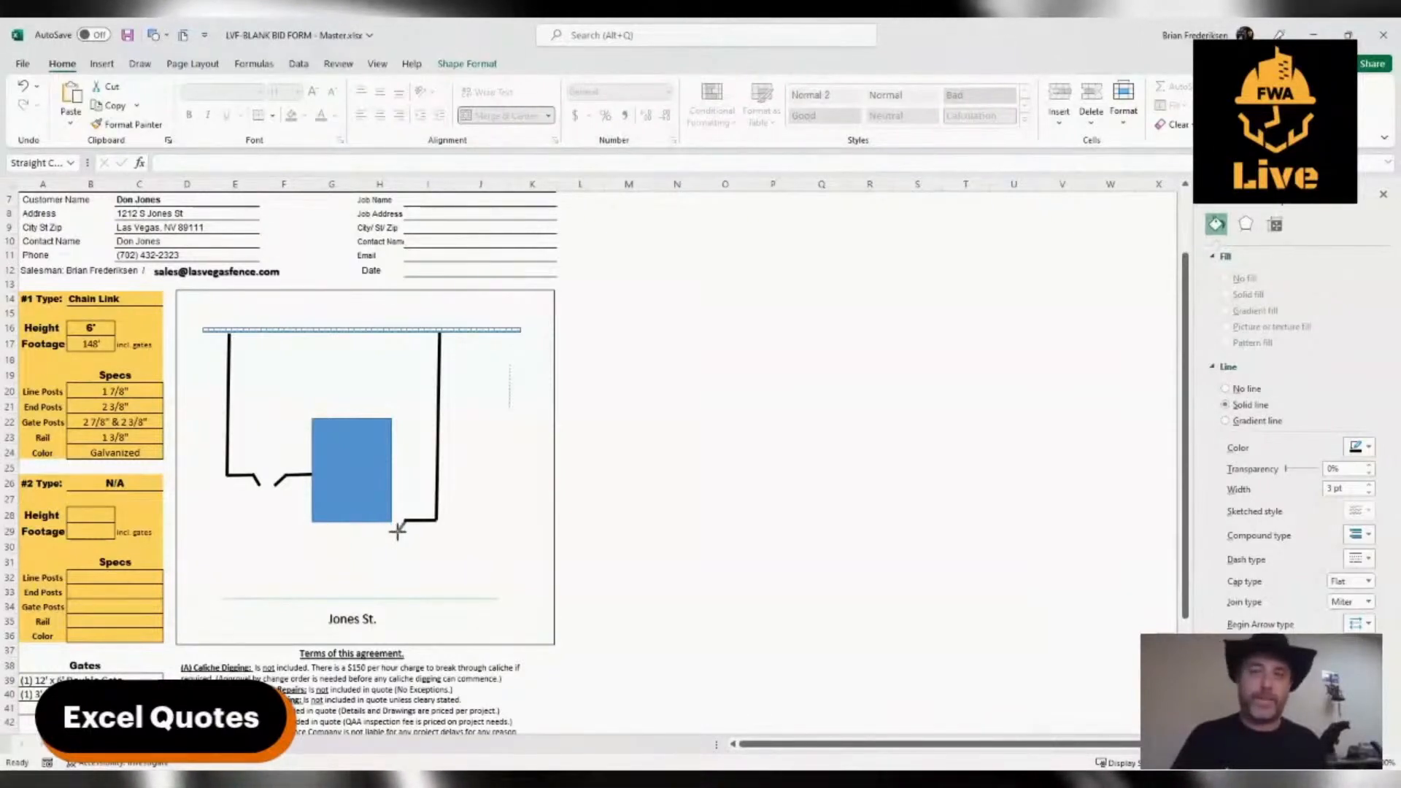
pyautogui.click(437, 546)
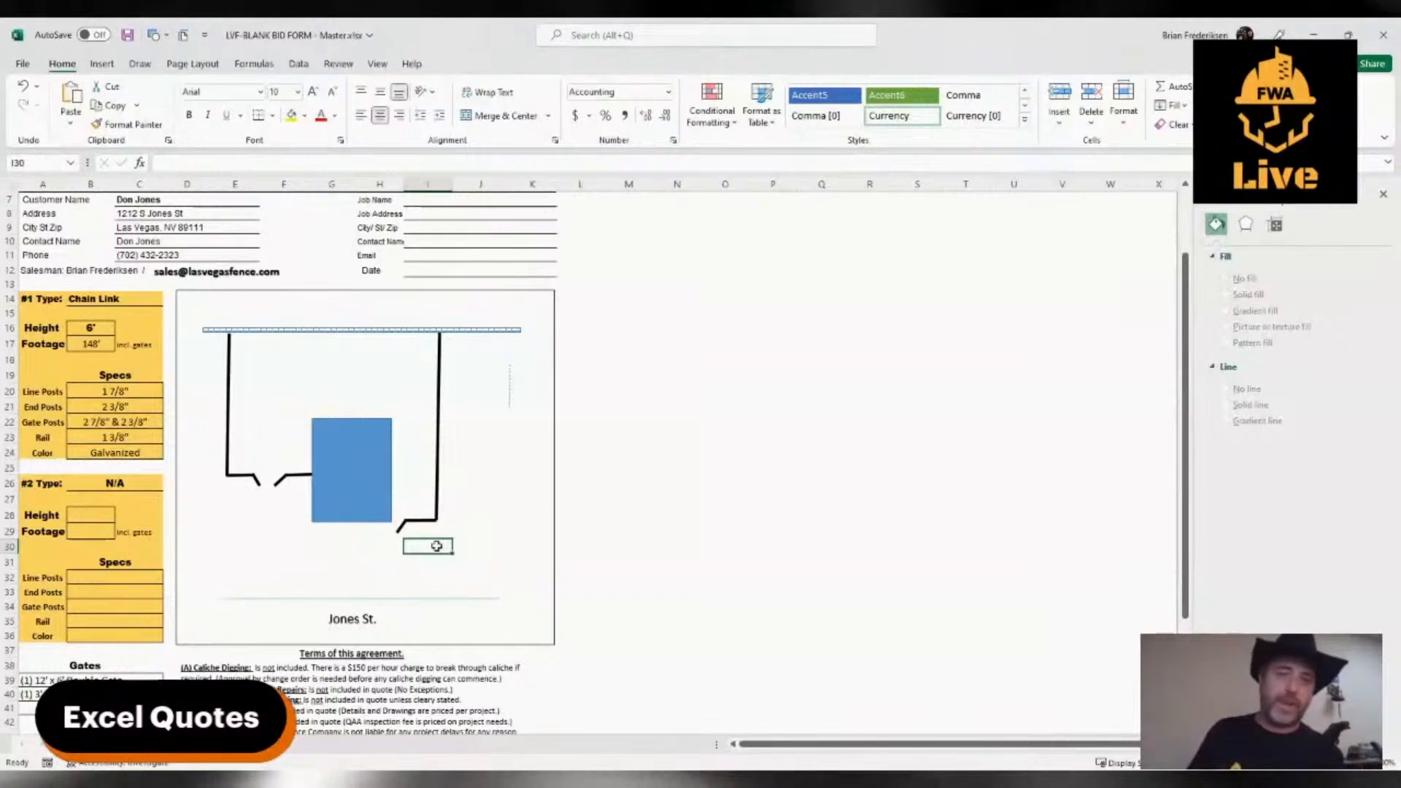
# Turn the thin vertical line horizontal and place it as an outward extension from the right fence's lower corner
pyautogui.click(483, 535)
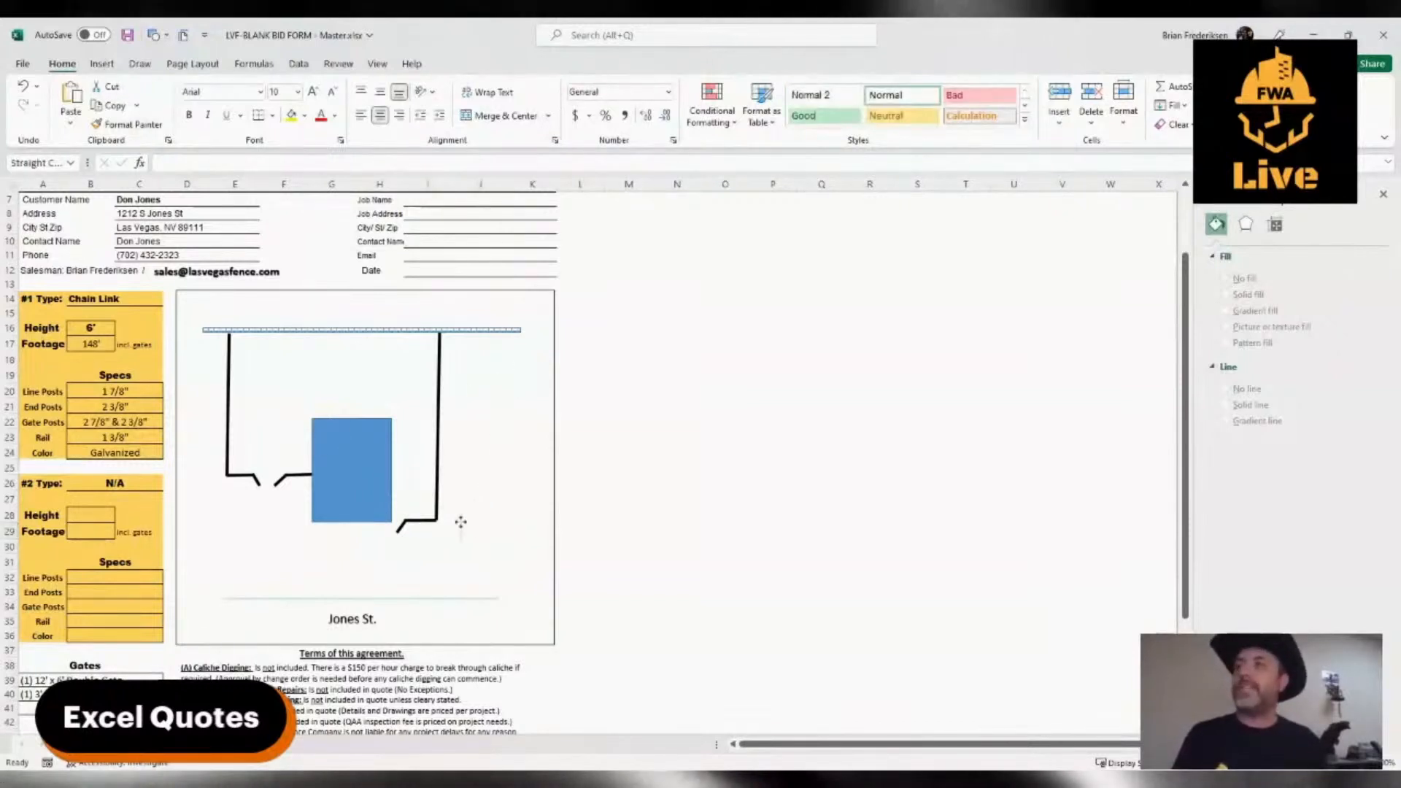
pyautogui.moveTo(461, 522)
pyautogui.mouseDown()
pyautogui.moveTo(441, 535)
pyautogui.moveTo(463, 541)
pyautogui.moveTo(481, 515)
pyautogui.moveTo(501, 518)
pyautogui.moveTo(485, 518)
pyautogui.mouseUp()
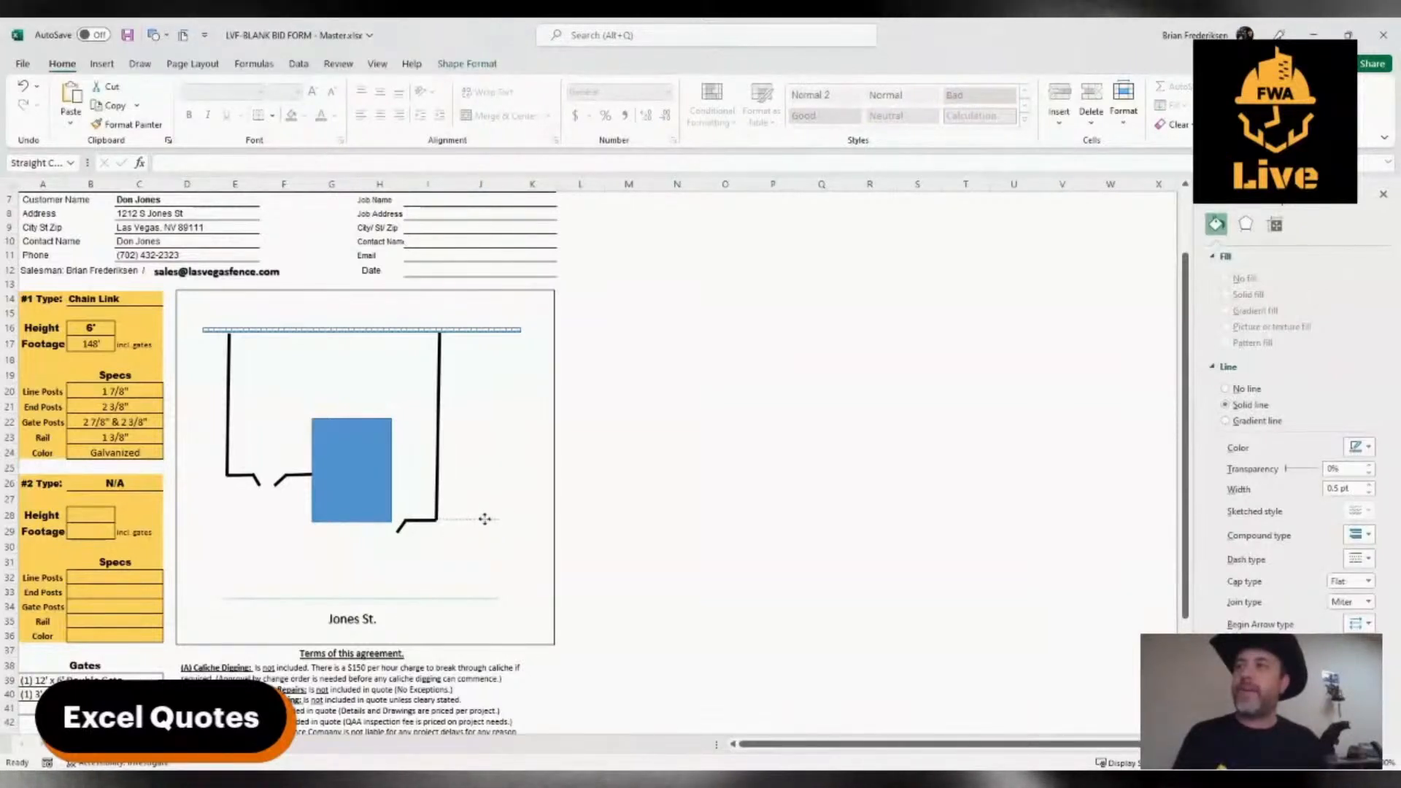
pyautogui.click(481, 562)
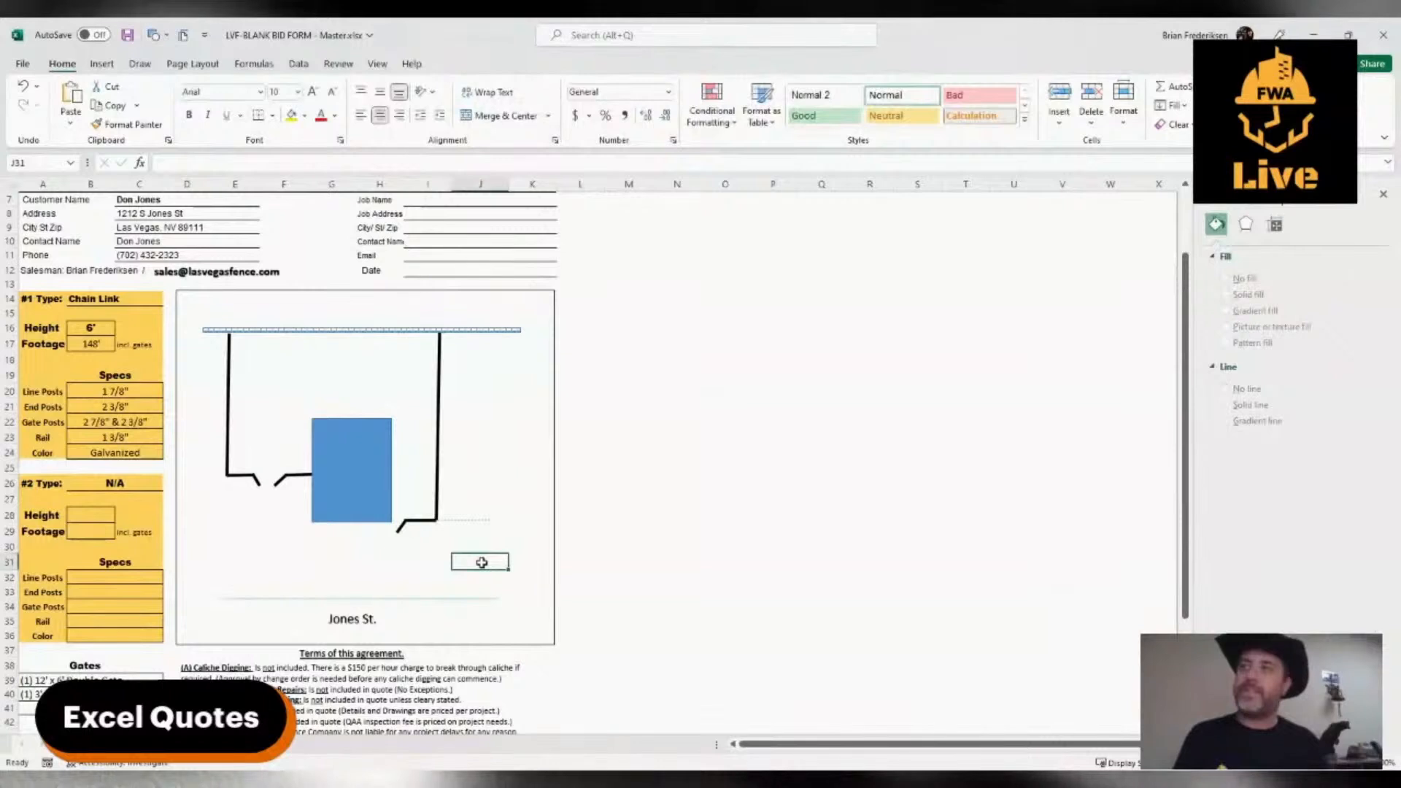
# Move the thin street line and the "Jones St." label slightly upward in the sketch
pyautogui.click(331, 580)
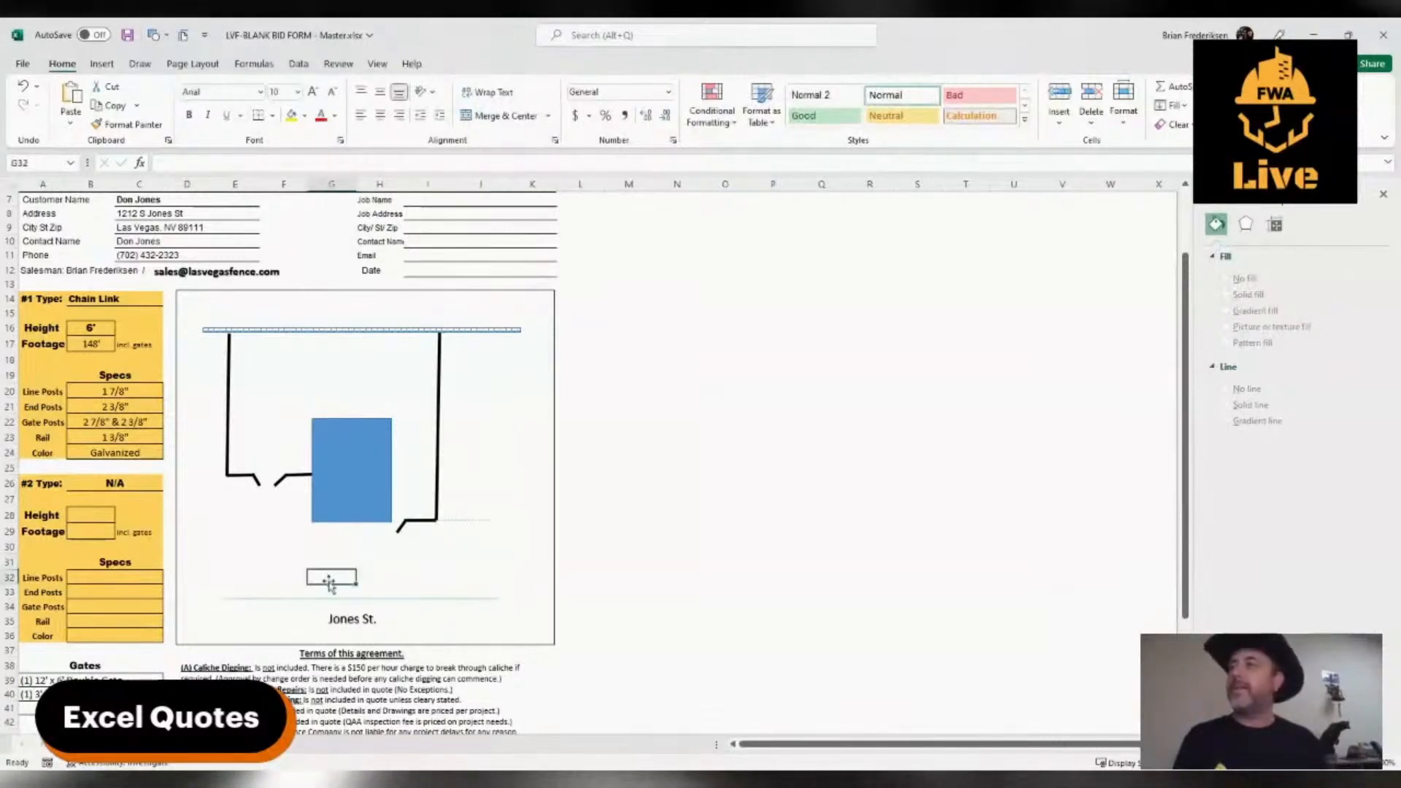
pyautogui.click(304, 600)
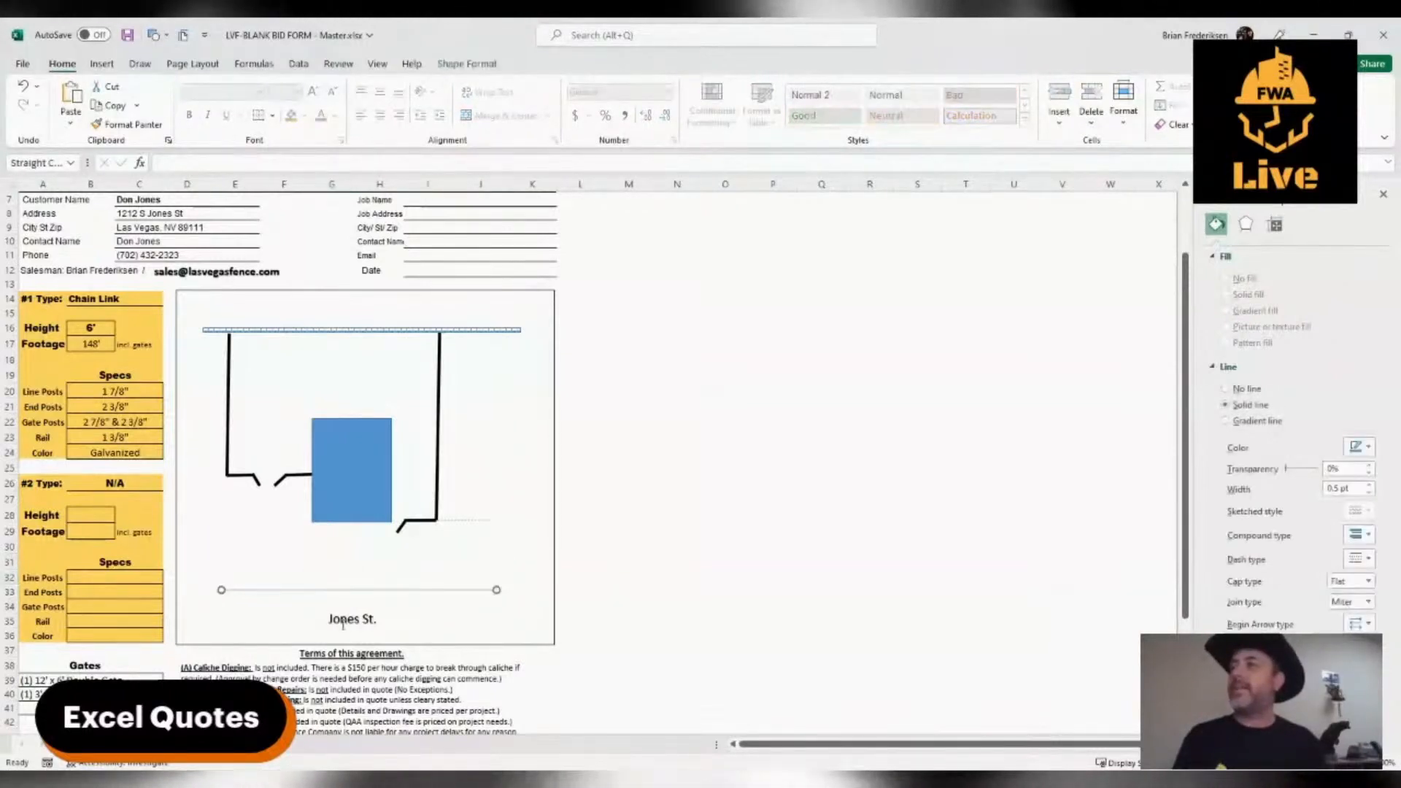
pyautogui.click(343, 620)
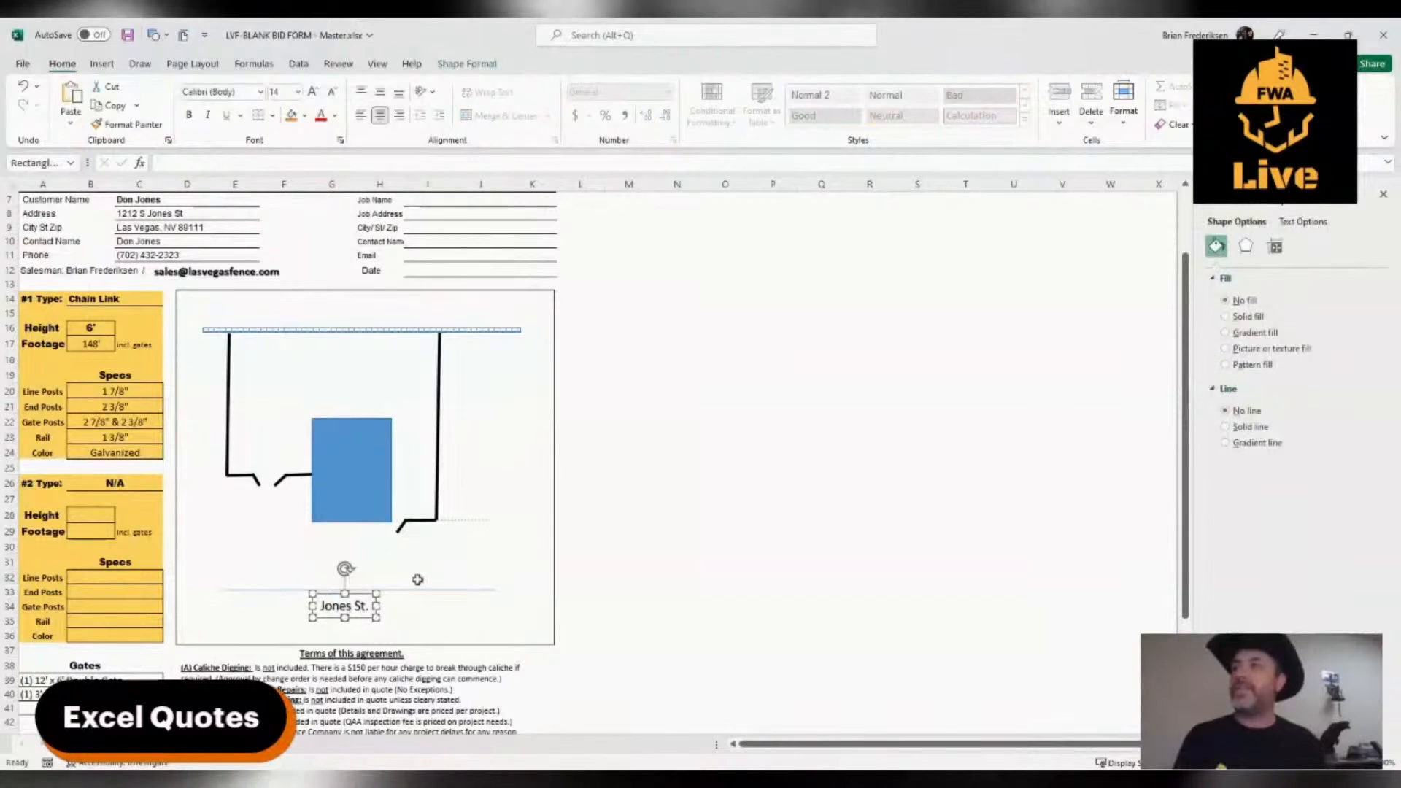
pyautogui.click(430, 574)
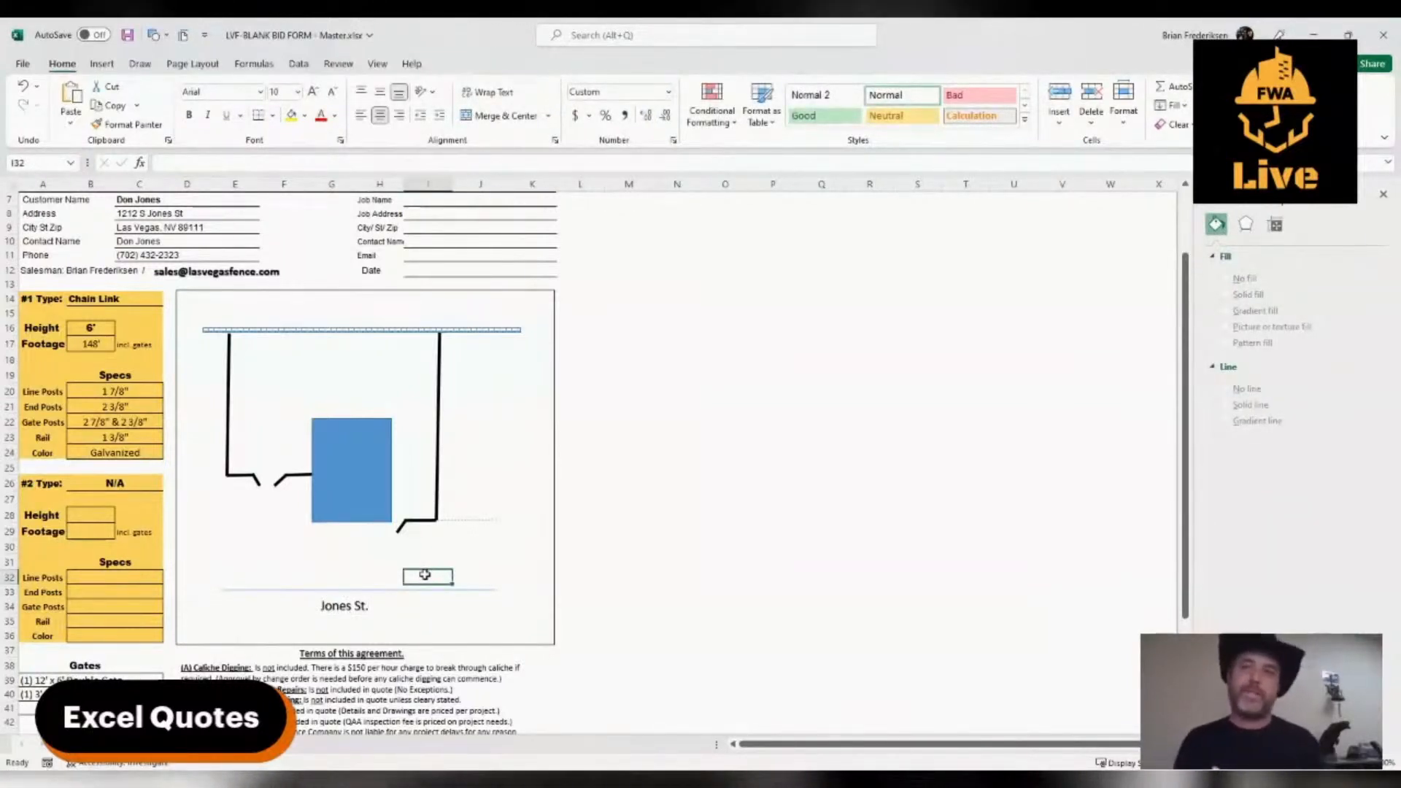
# Place a copy of the "Jones St." label below the right gate and change its text to 75'
pyautogui.click(341, 486)
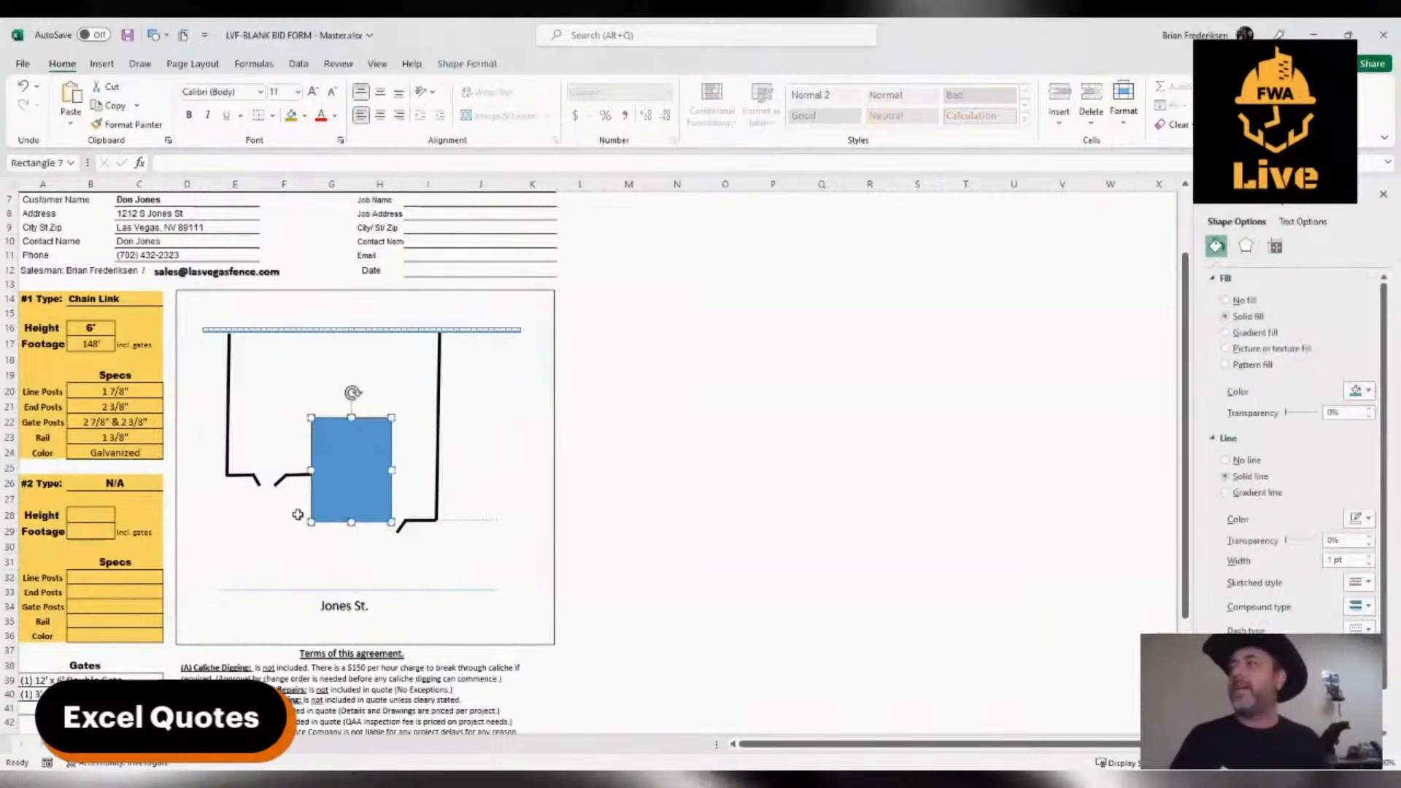
pyautogui.click(297, 511)
pyautogui.click(330, 602)
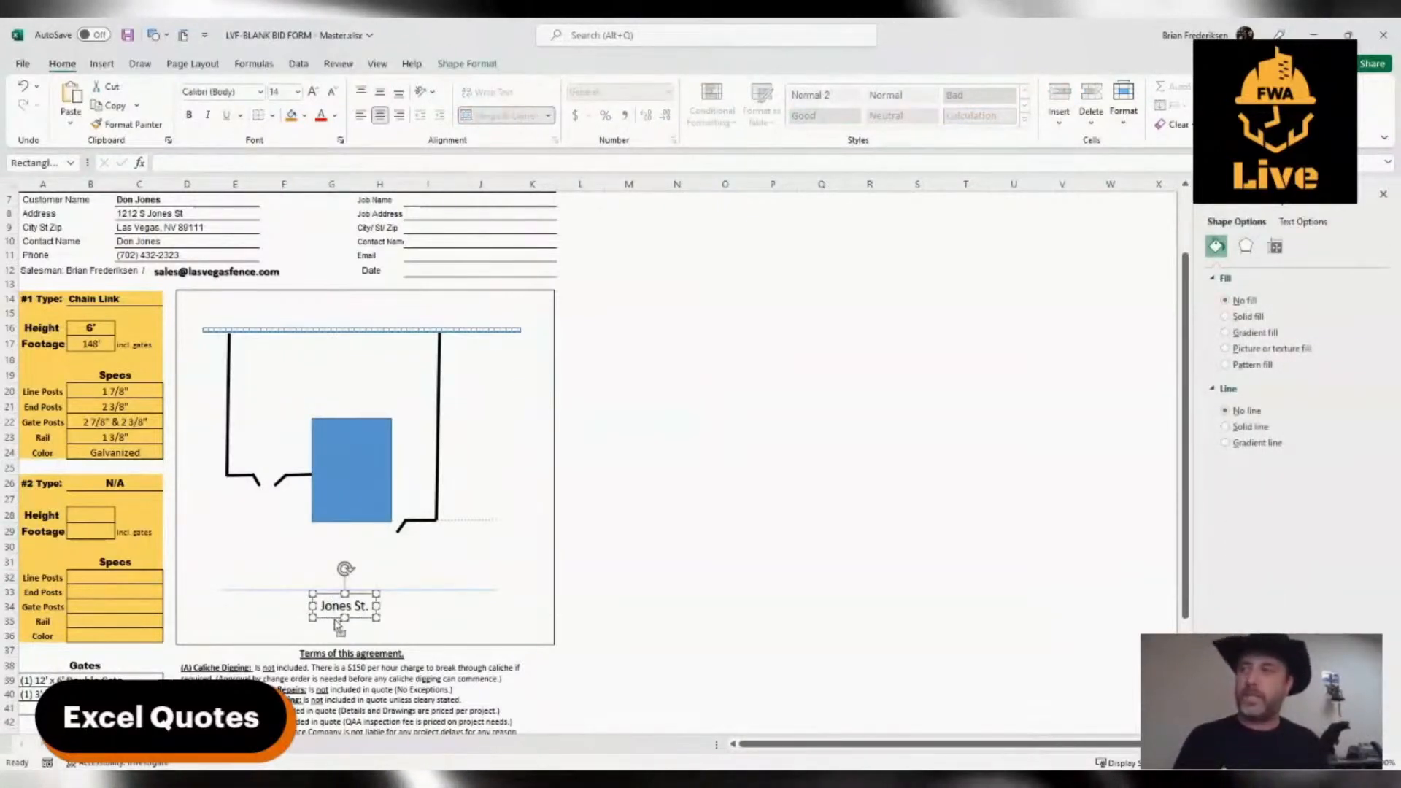
pyautogui.moveTo(338, 624); pyautogui.dragTo(434, 570)
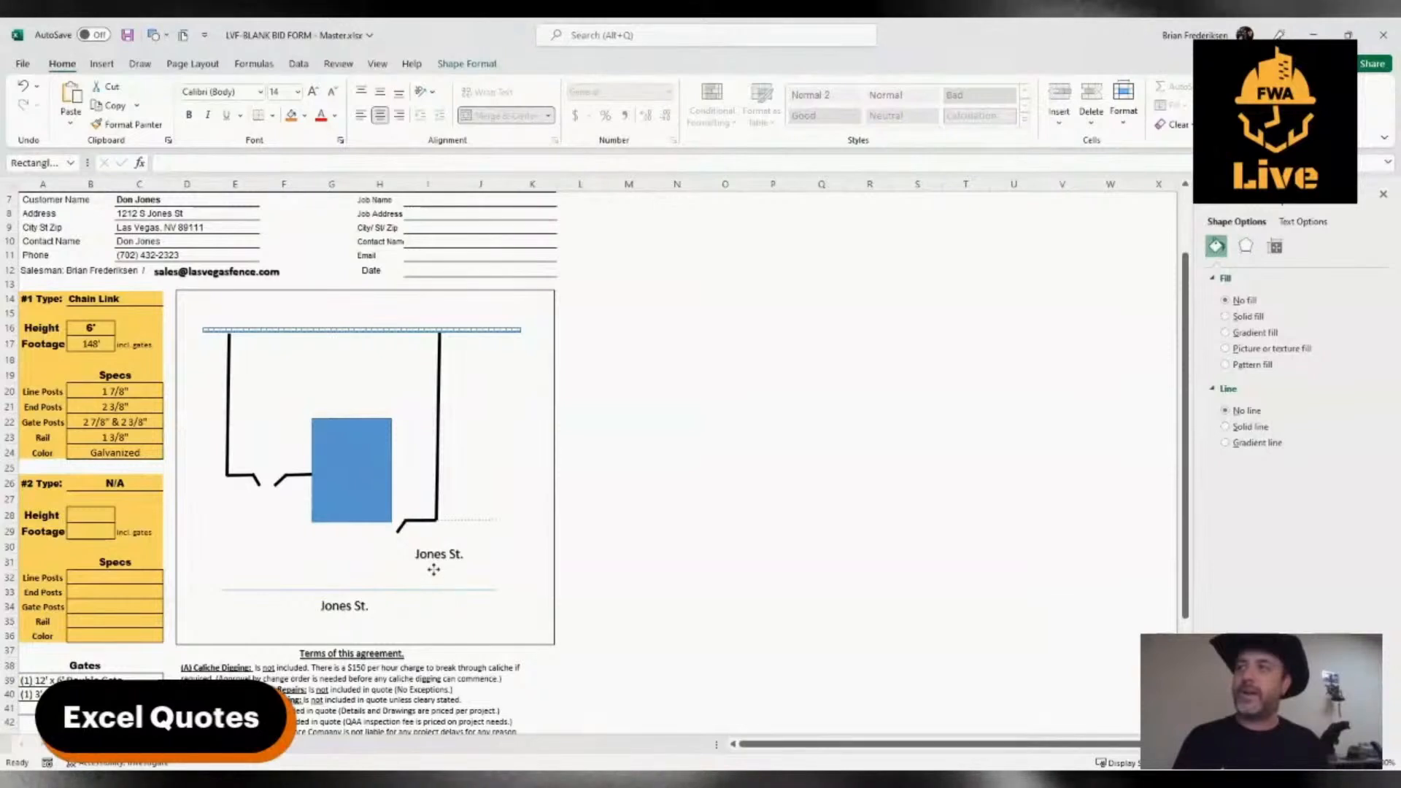
pyautogui.tripleClick(438, 560)
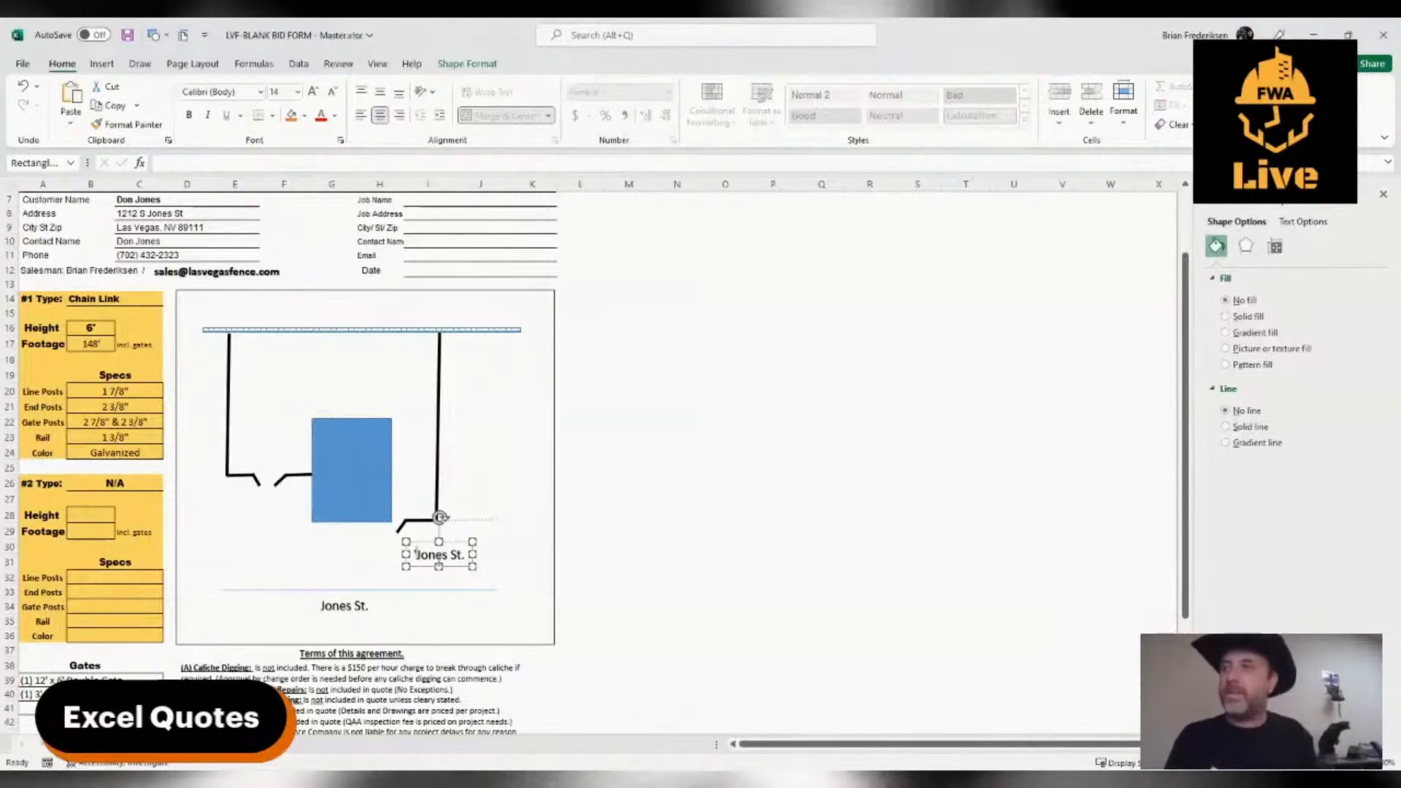
pyautogui.tripleClick(438, 559)
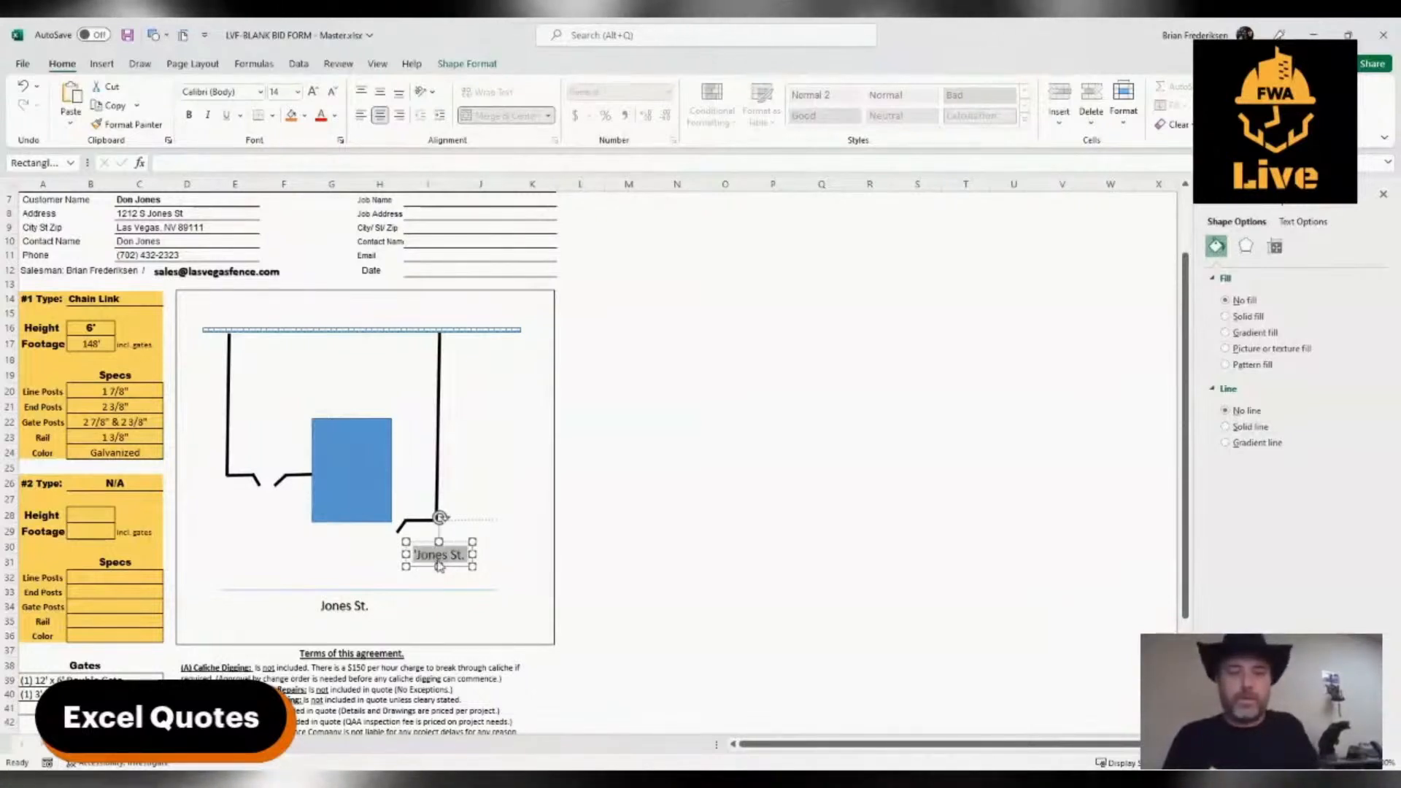
pyautogui.write('75')
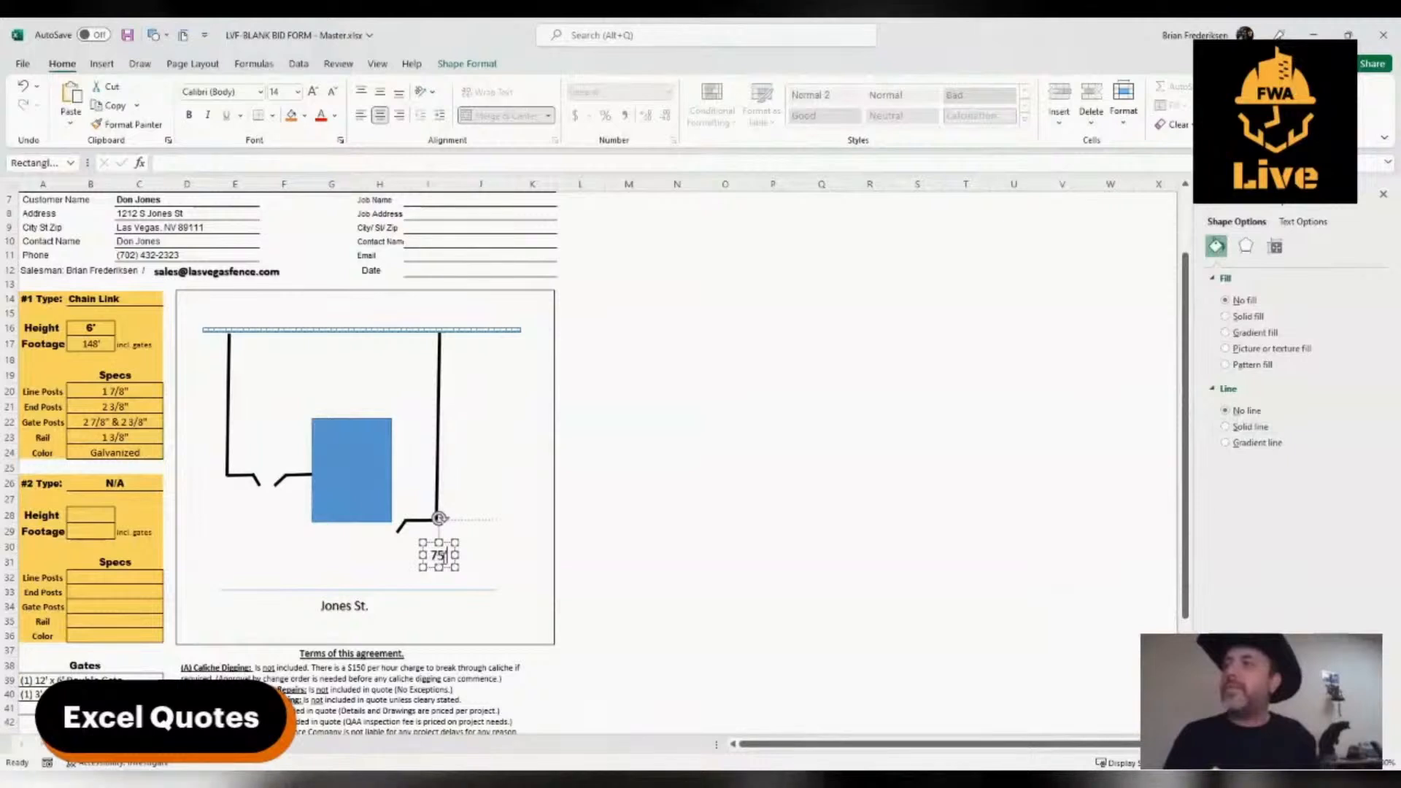
# Reduce the 75' label's font size to 8 and place it beside the right vertical fence line
pyautogui.click(558, 524)
pyautogui.click(557, 524)
pyautogui.click(558, 524)
pyautogui.click(557, 524)
pyautogui.click(557, 524)
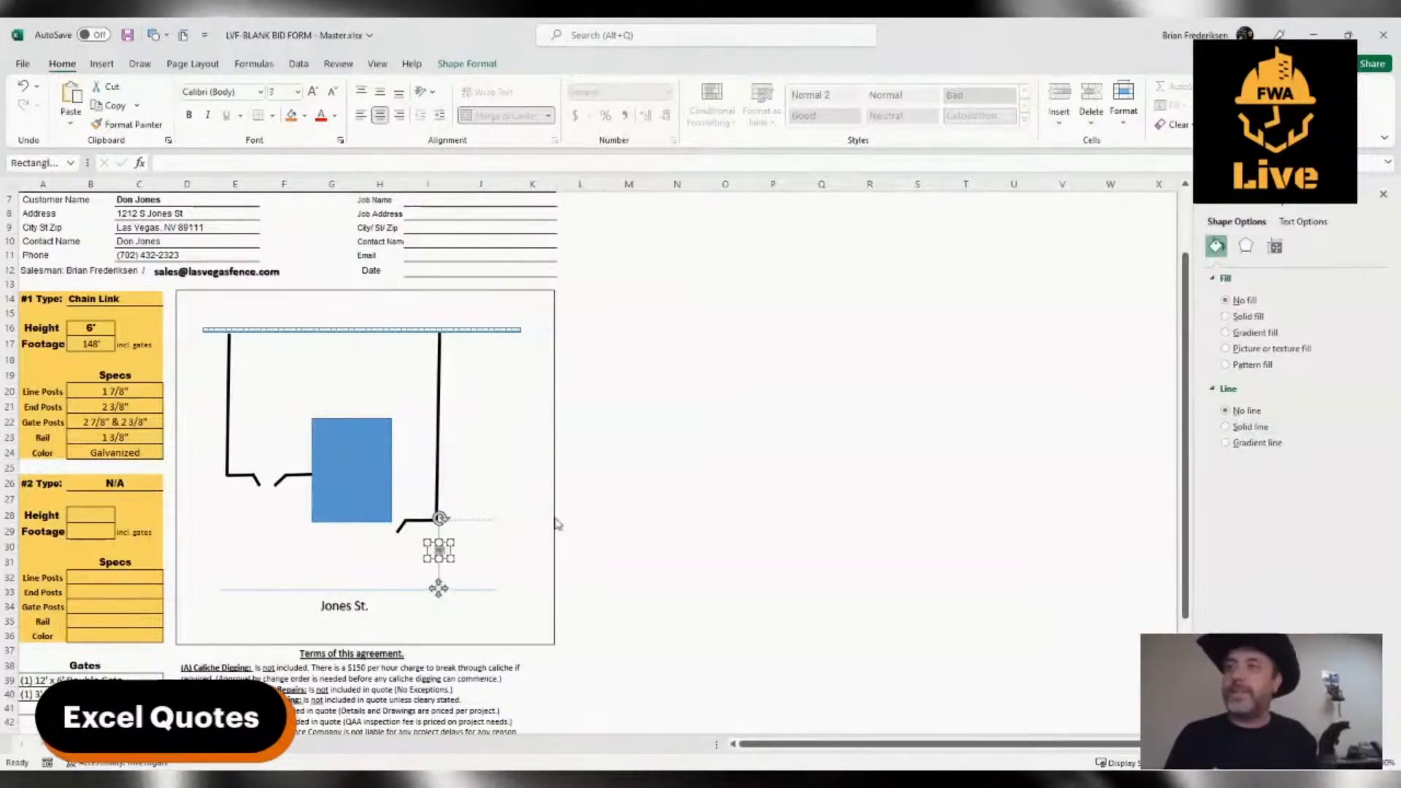
pyautogui.click(557, 524)
pyautogui.moveTo(458, 477); pyautogui.dragTo(447, 457)
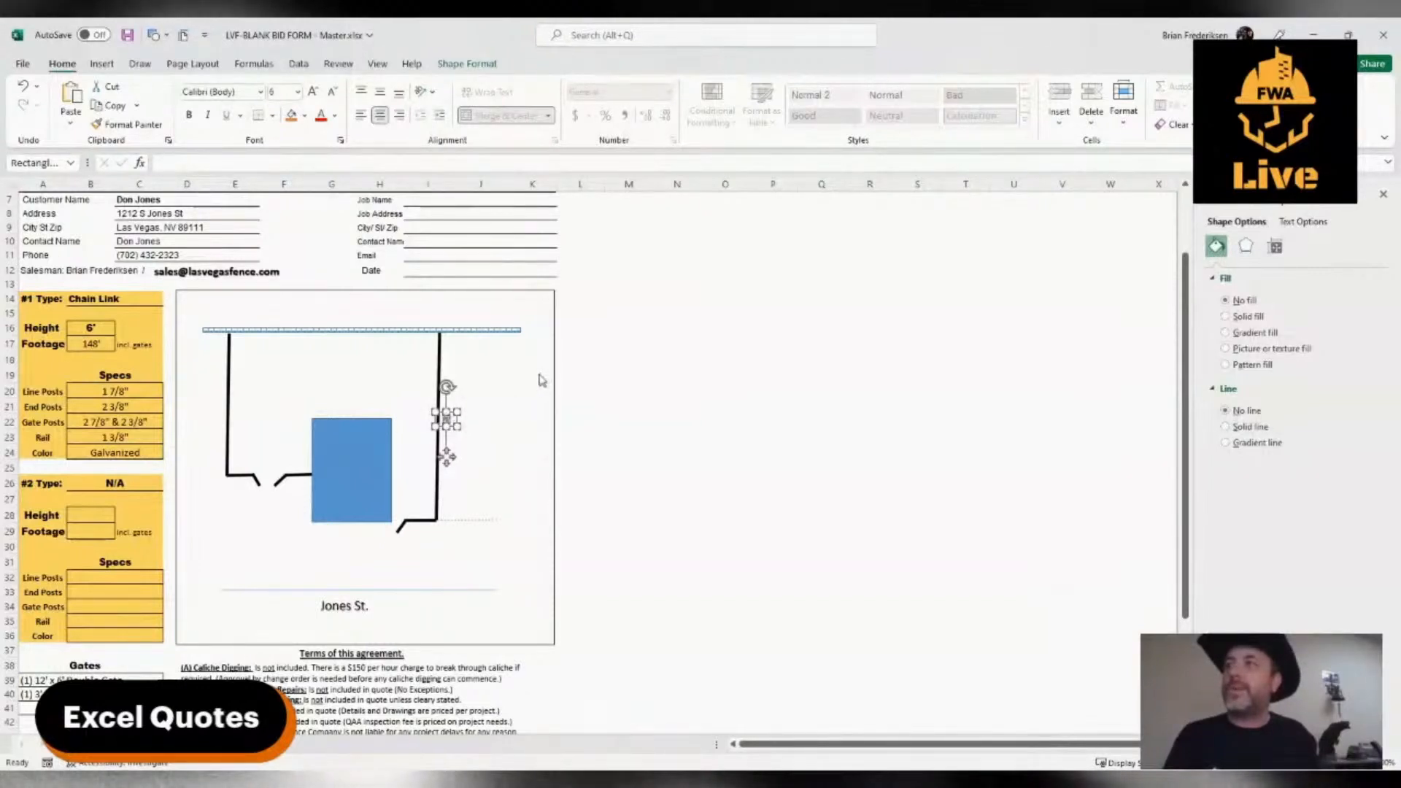
pyautogui.hotkey('ctrl', 'shift', '.')
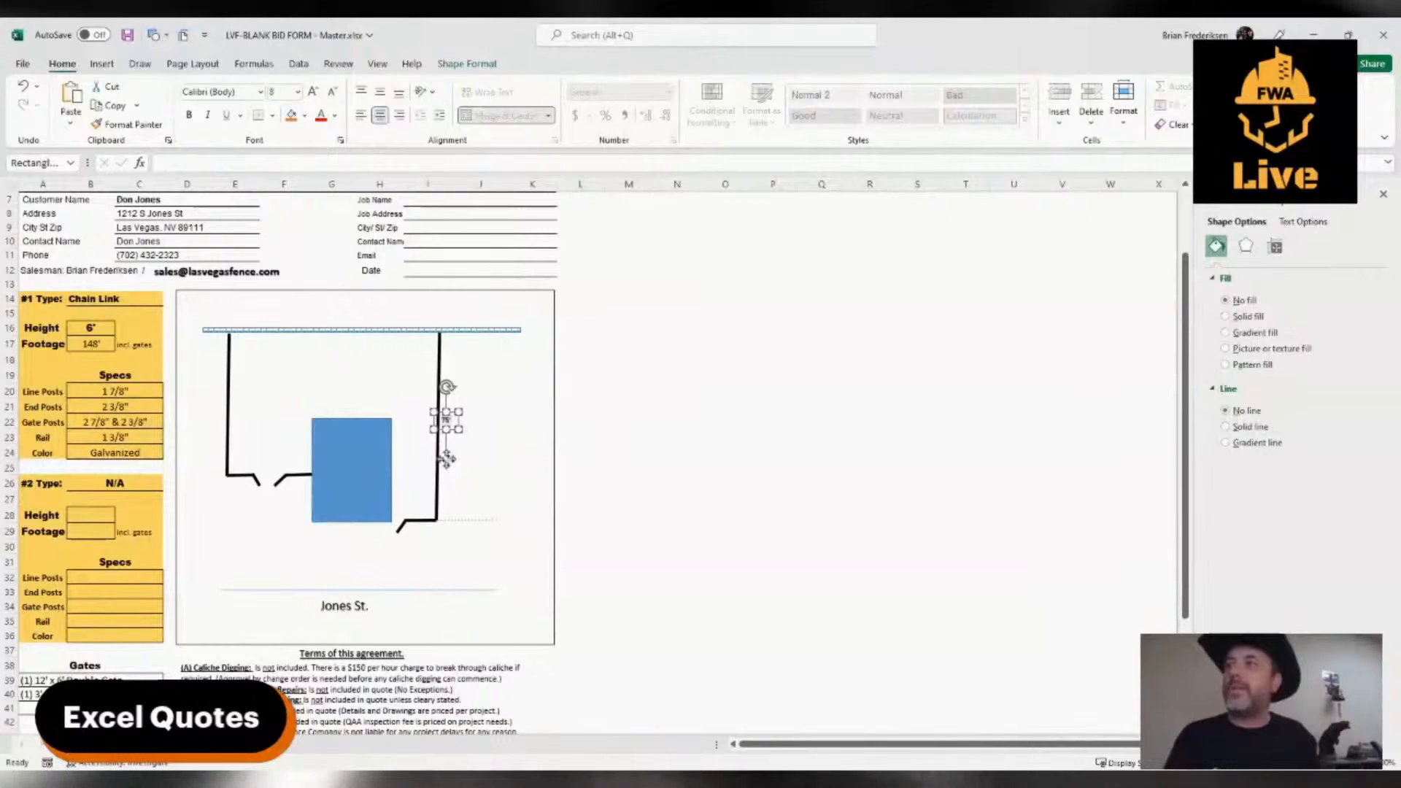
# Copy the 75' label to the outer side of the left vertical fence line and change its text to 41'
pyautogui.moveTo(448, 460); pyautogui.dragTo(222, 444)
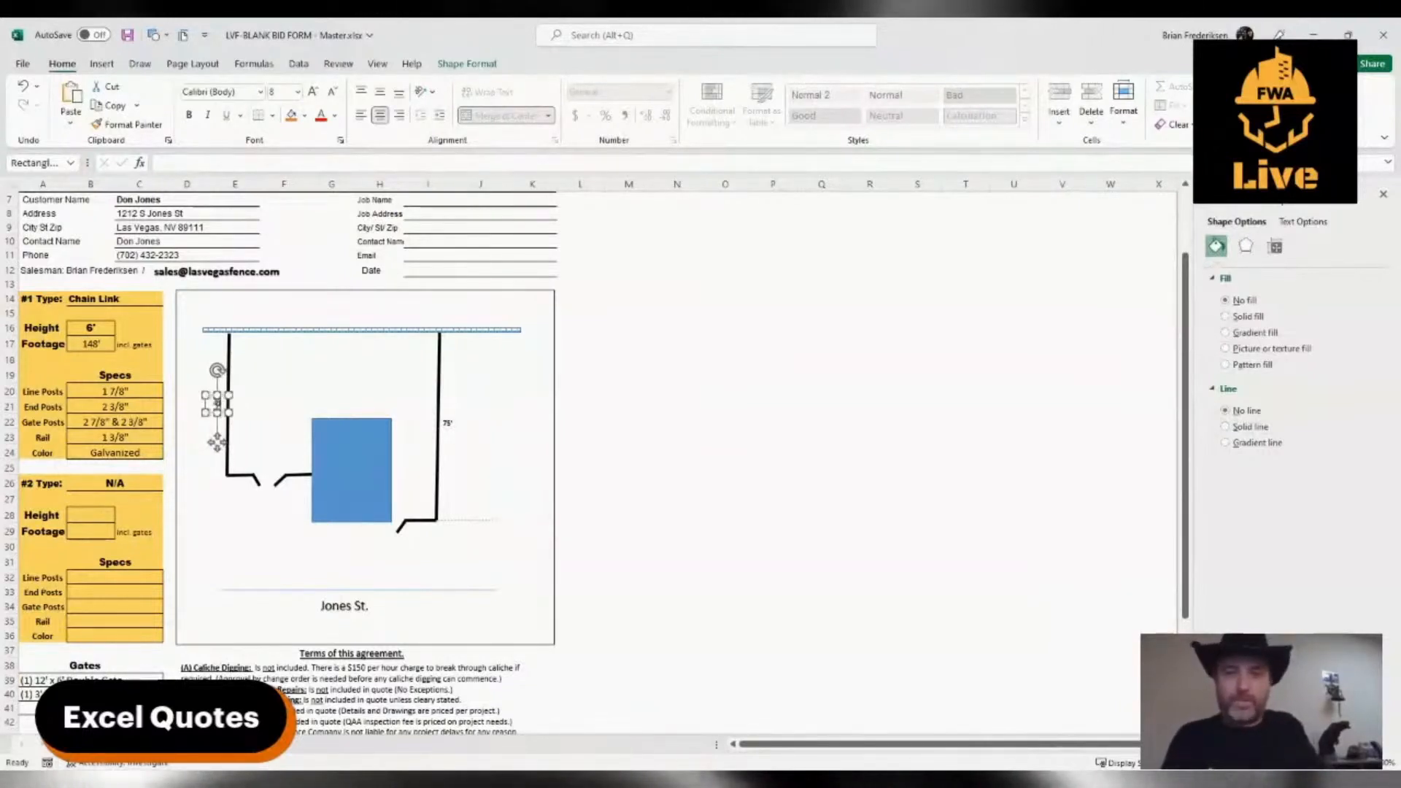
pyautogui.write("1'")
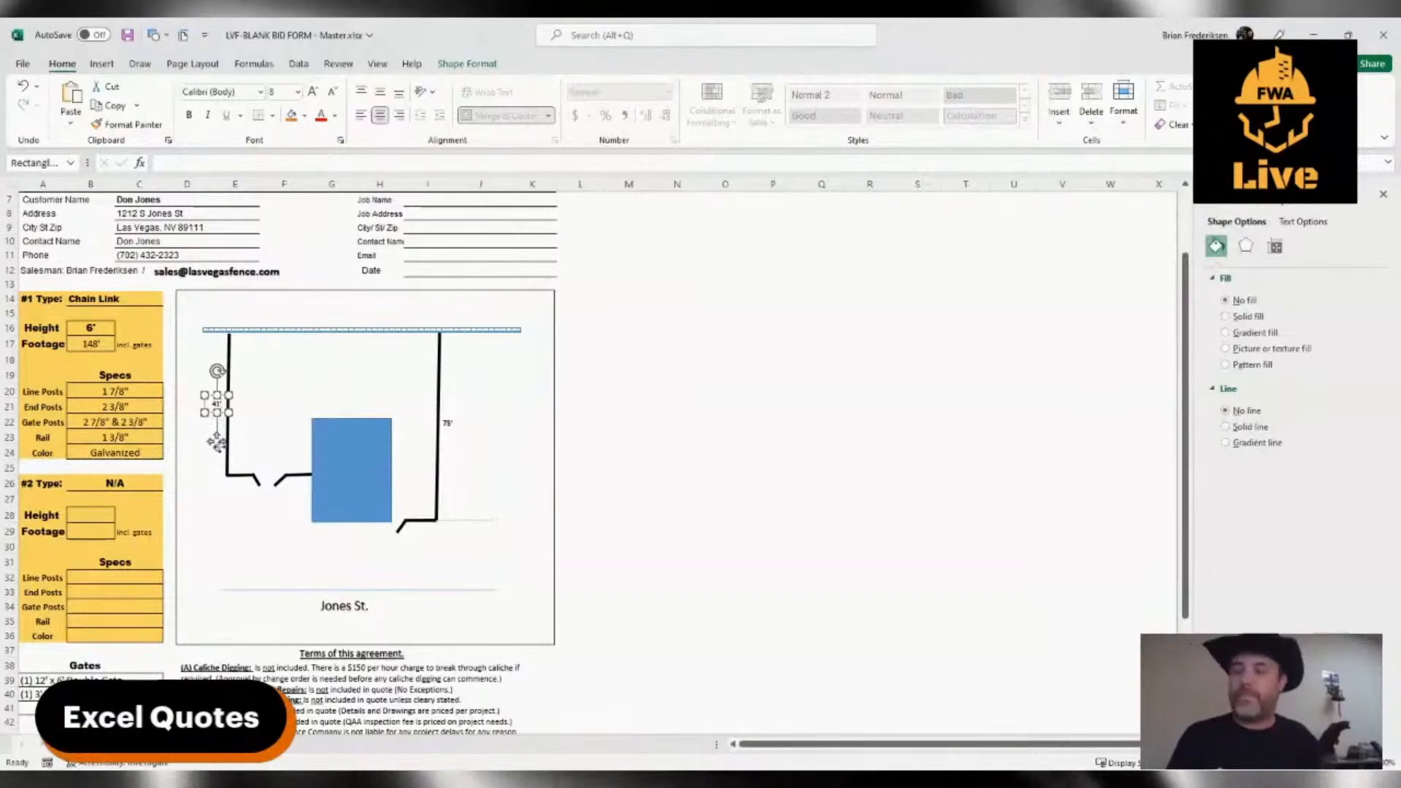
# Copy the 41' label above the short fence segments on either side of the double gate, changing the texts to 4' and 8'
pyautogui.moveTo(217, 442); pyautogui.dragTo(241, 507)
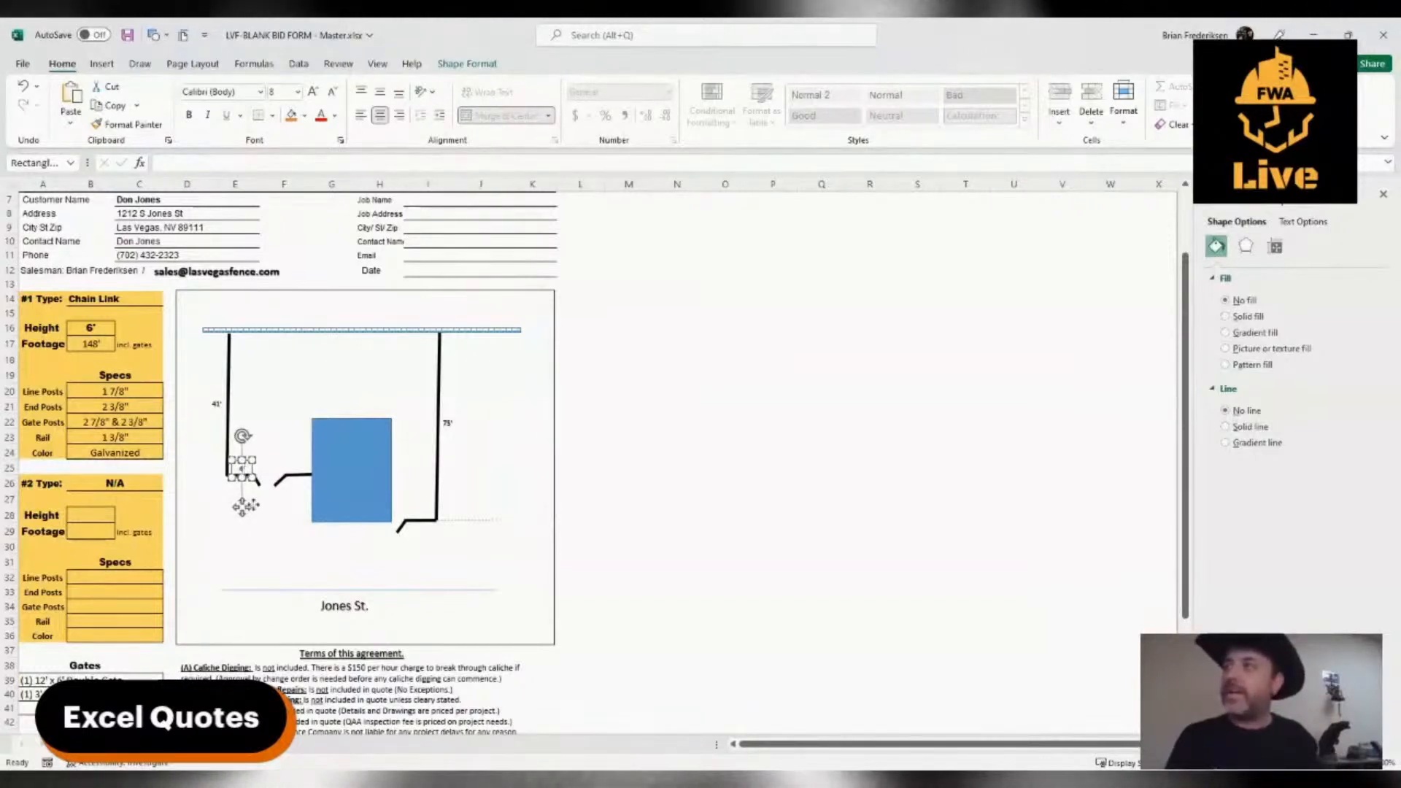
pyautogui.click(270, 511)
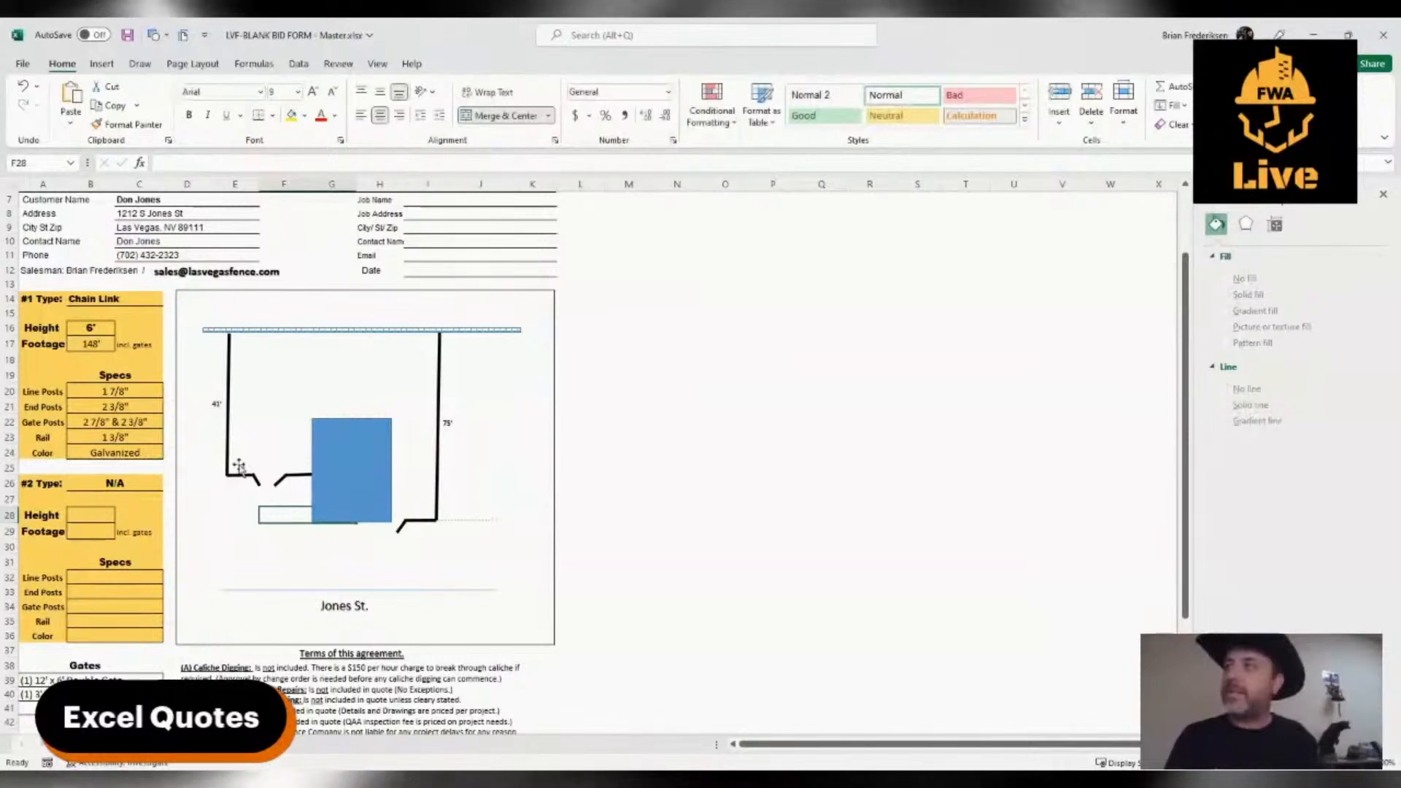
pyautogui.click(243, 506)
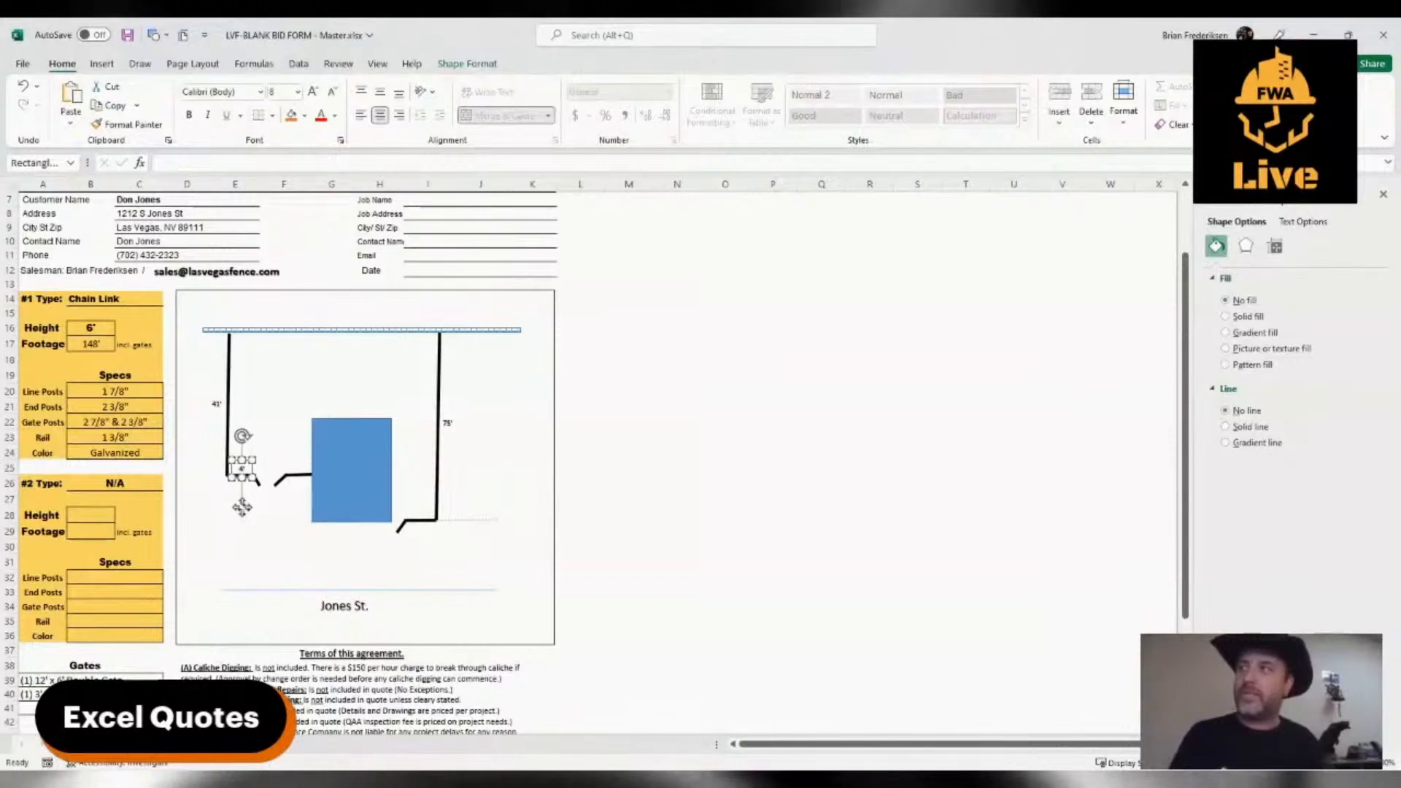
pyautogui.moveTo(242, 506); pyautogui.dragTo(297, 505)
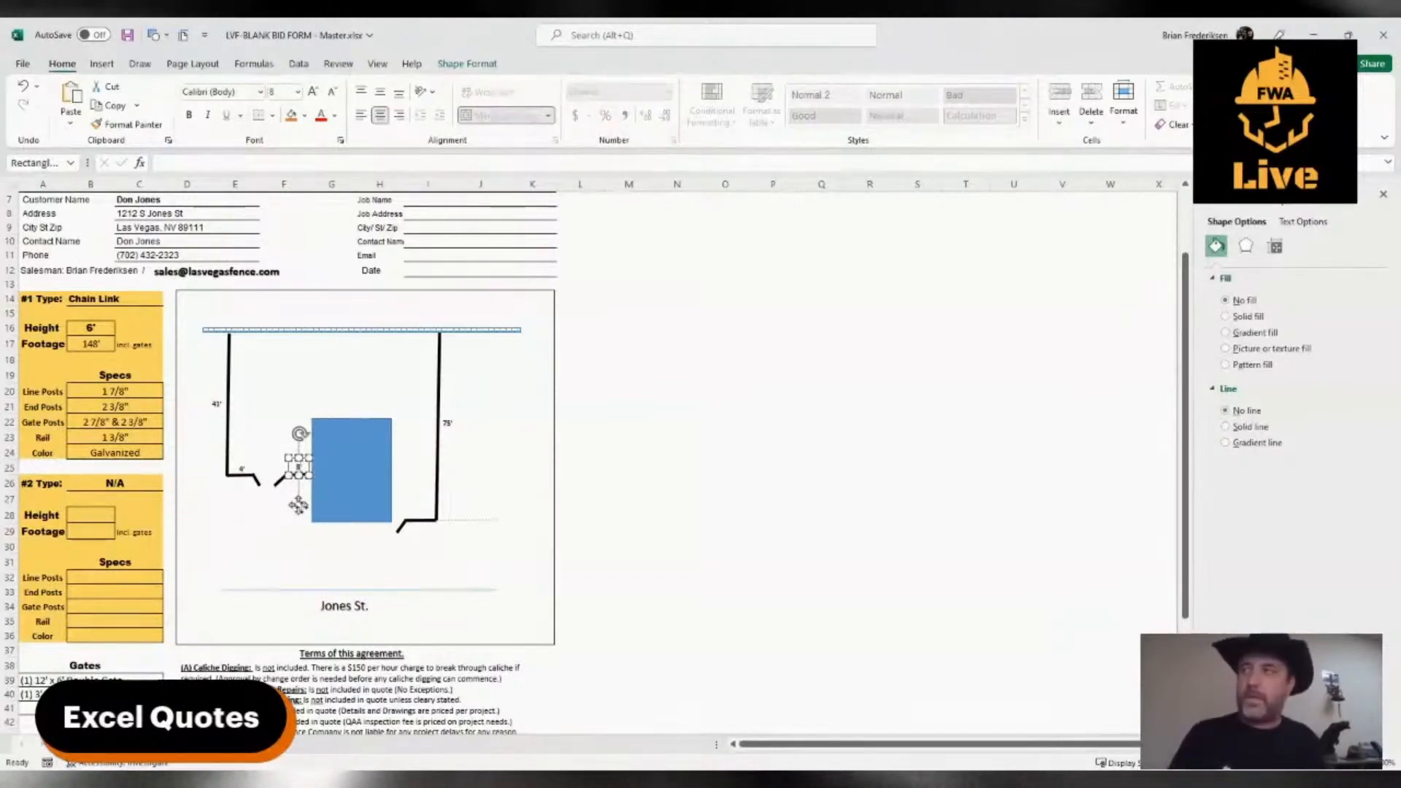
# Place a copy of the 8' label below the double gate and change its text to "12' x 6' Double Gate"
pyautogui.moveTo(298, 505); pyautogui.dragTo(233, 556)
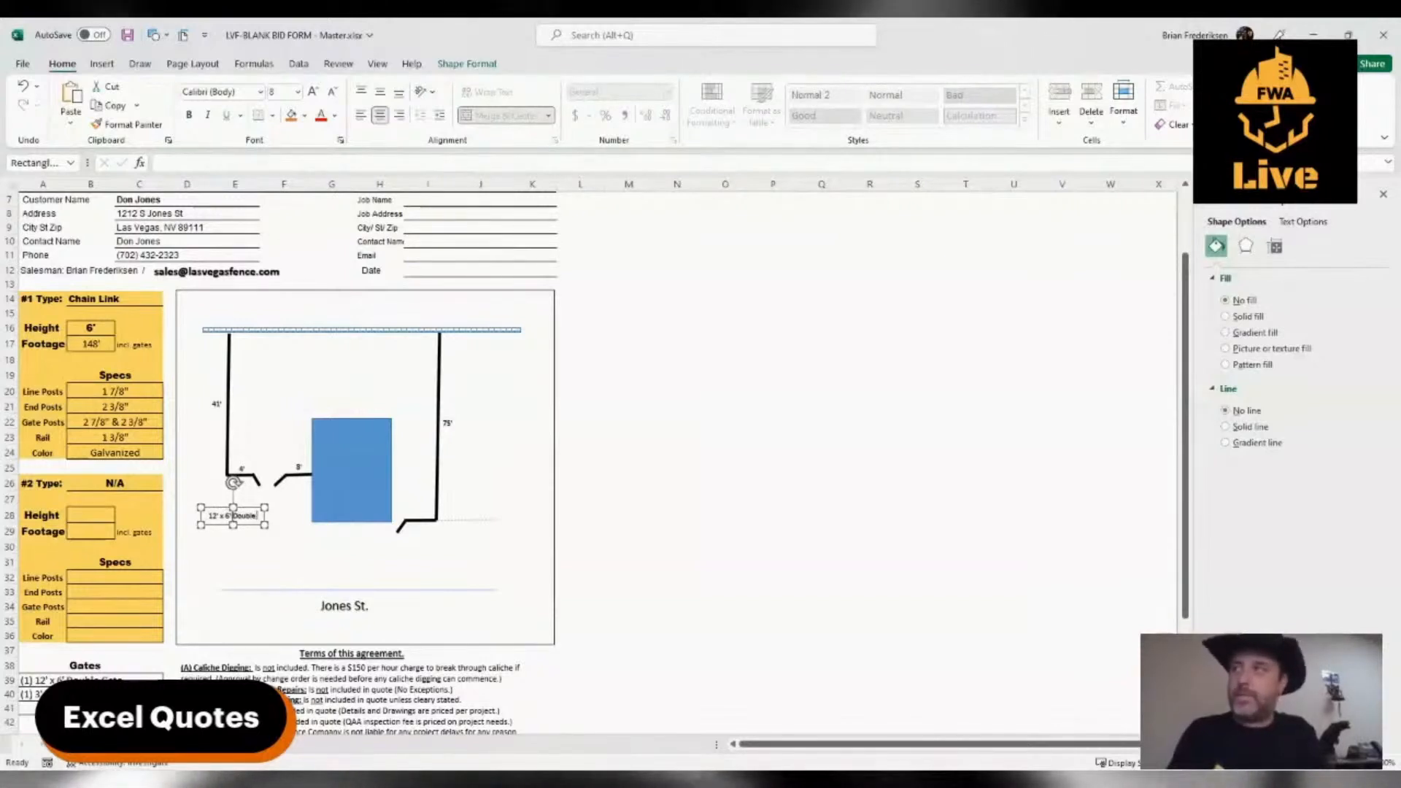
pyautogui.write('Gate')
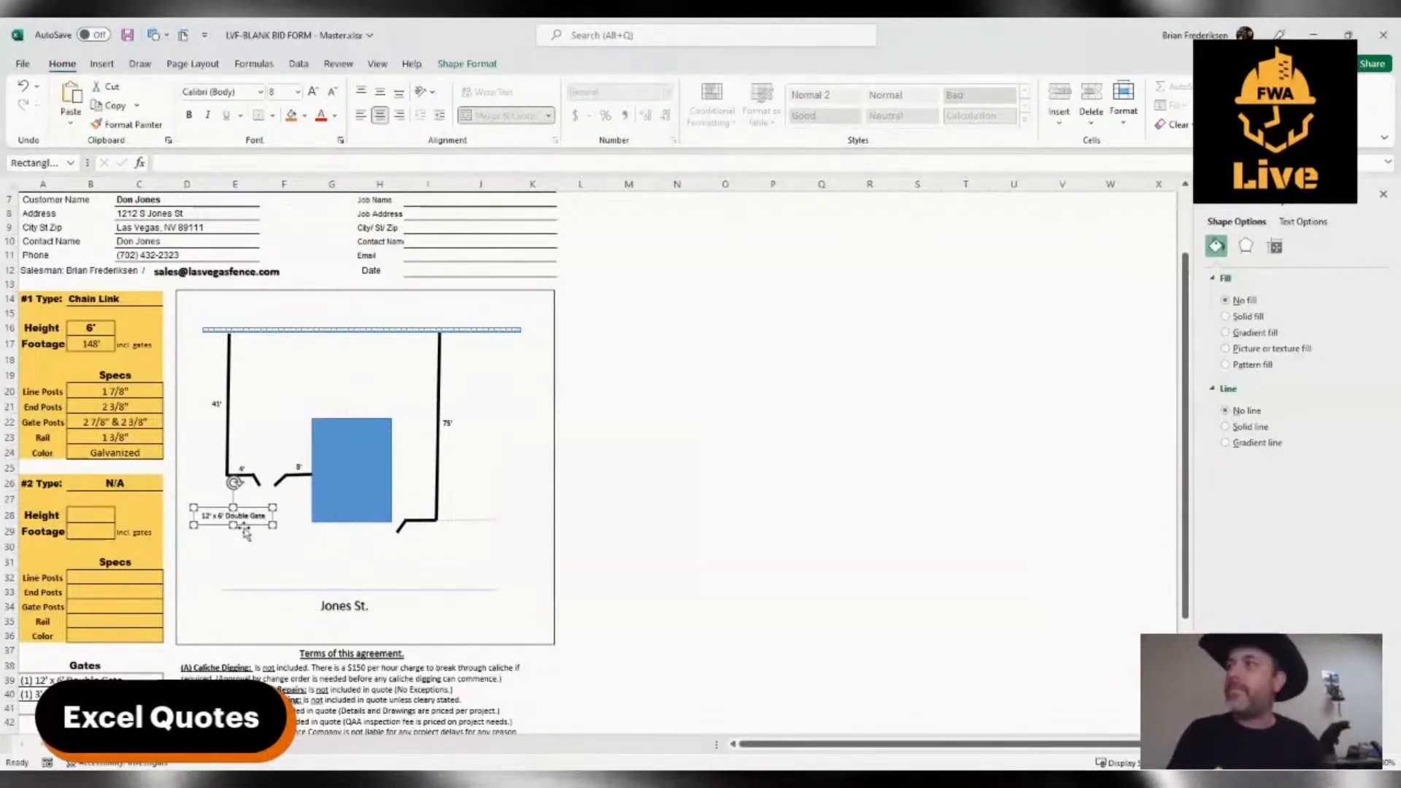
pyautogui.moveTo(244, 528); pyautogui.dragTo(247, 531)
pyautogui.click(235, 546)
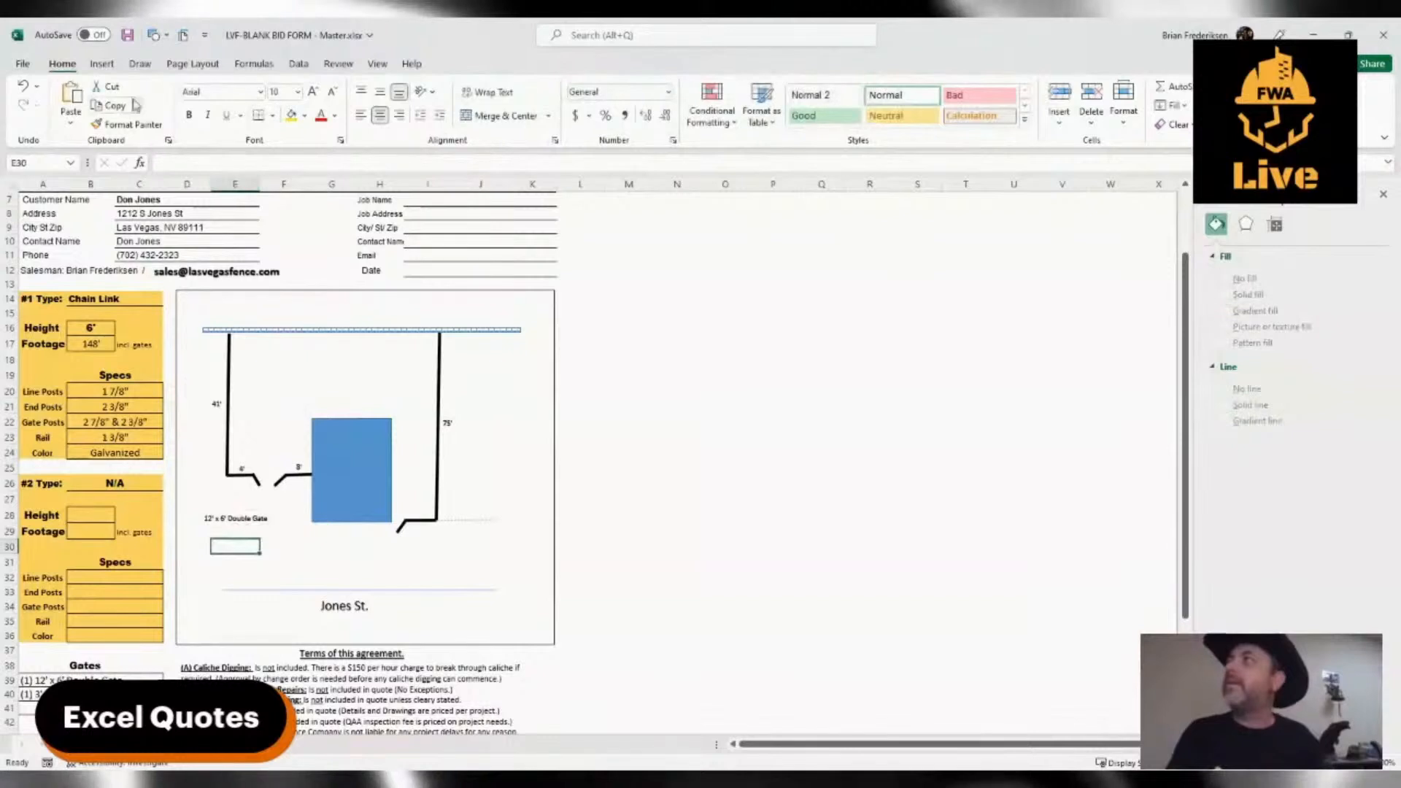
# Draw a thin arrow from the "12' x 6' Double Gate" label up to the double gate's left leaf
pyautogui.click(101, 64)
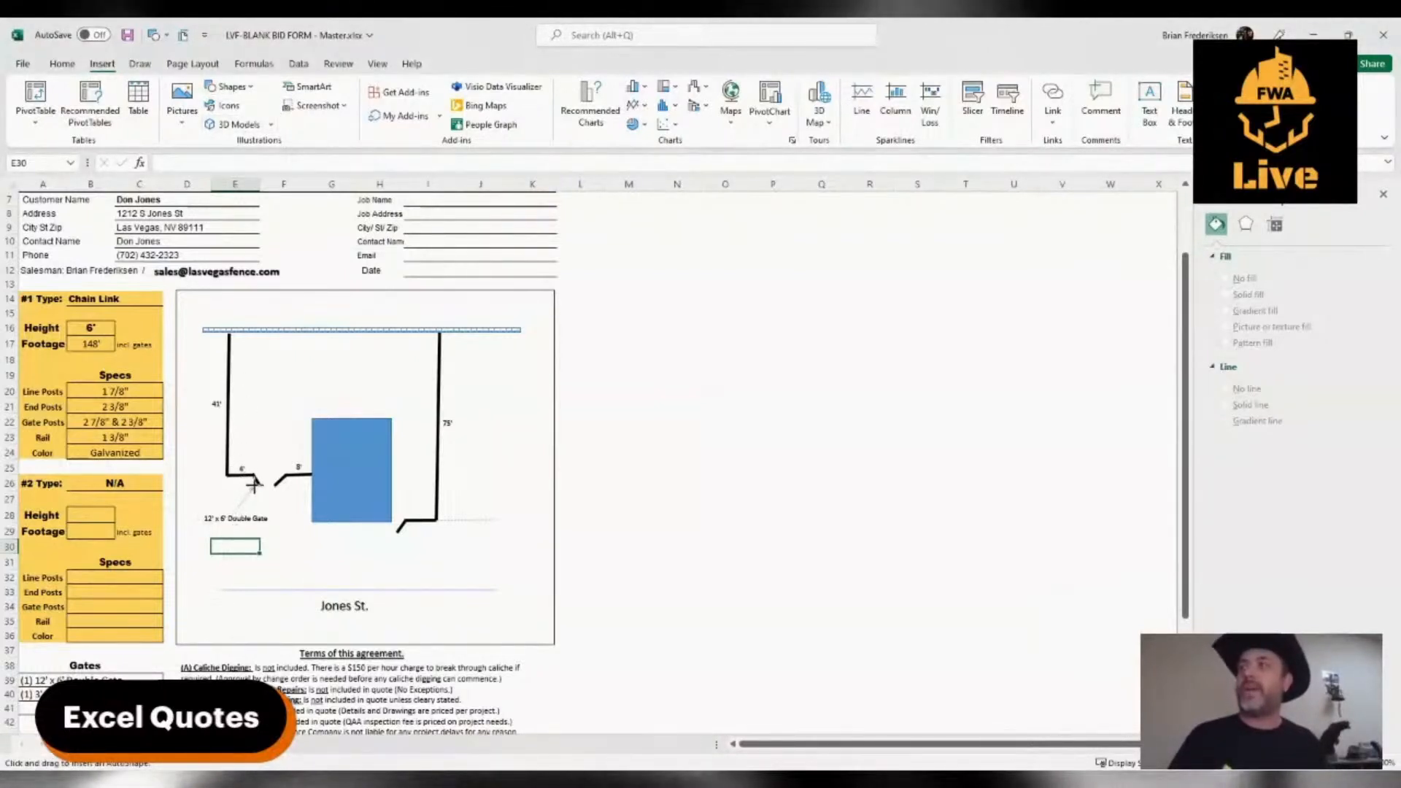
pyautogui.click(254, 484)
pyautogui.click(300, 561)
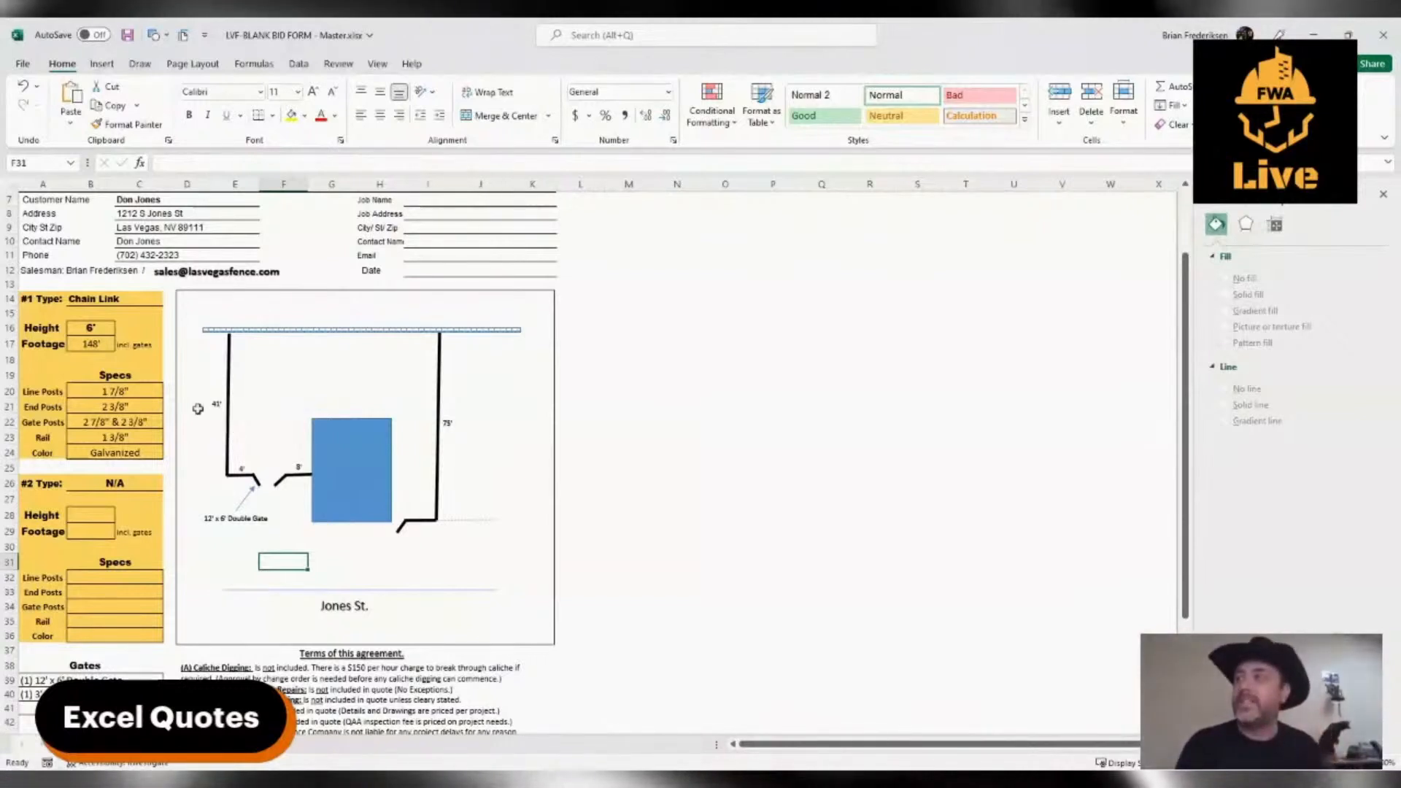
# Copy the double gate label below the single gate beside the house and change its text to "3' x 6' Walk Gate"
pyautogui.click(246, 524)
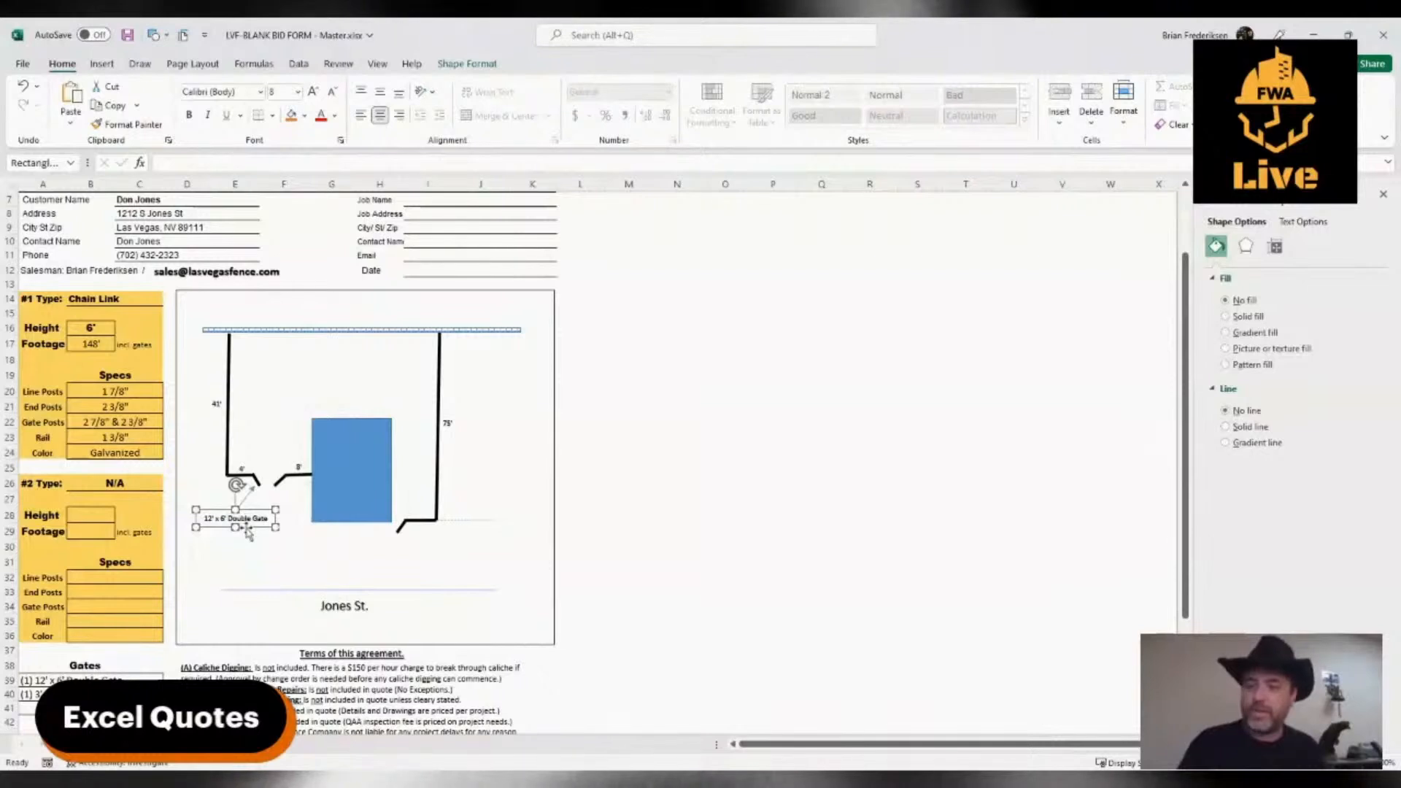
pyautogui.moveTo(248, 535); pyautogui.dragTo(400, 555)
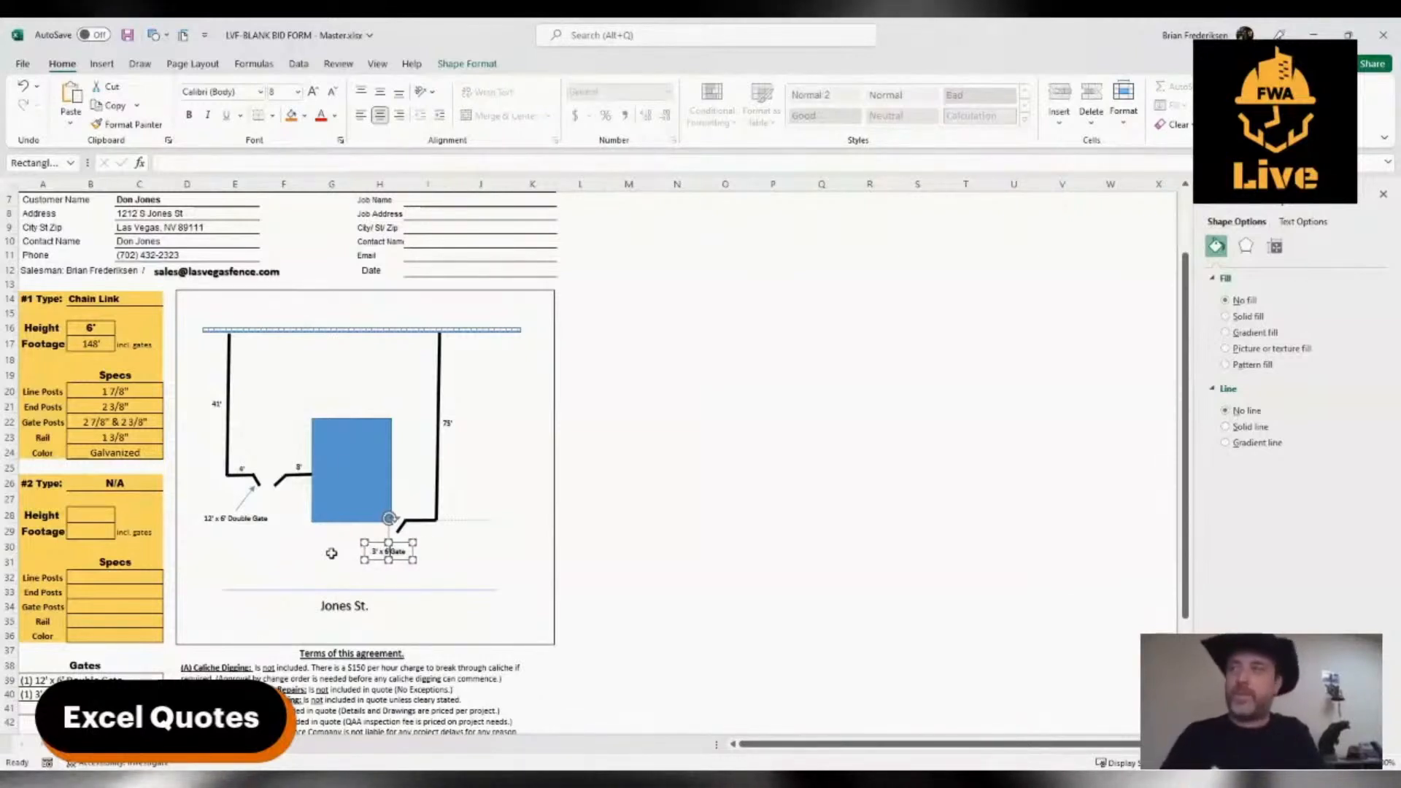
pyautogui.write('Walk')
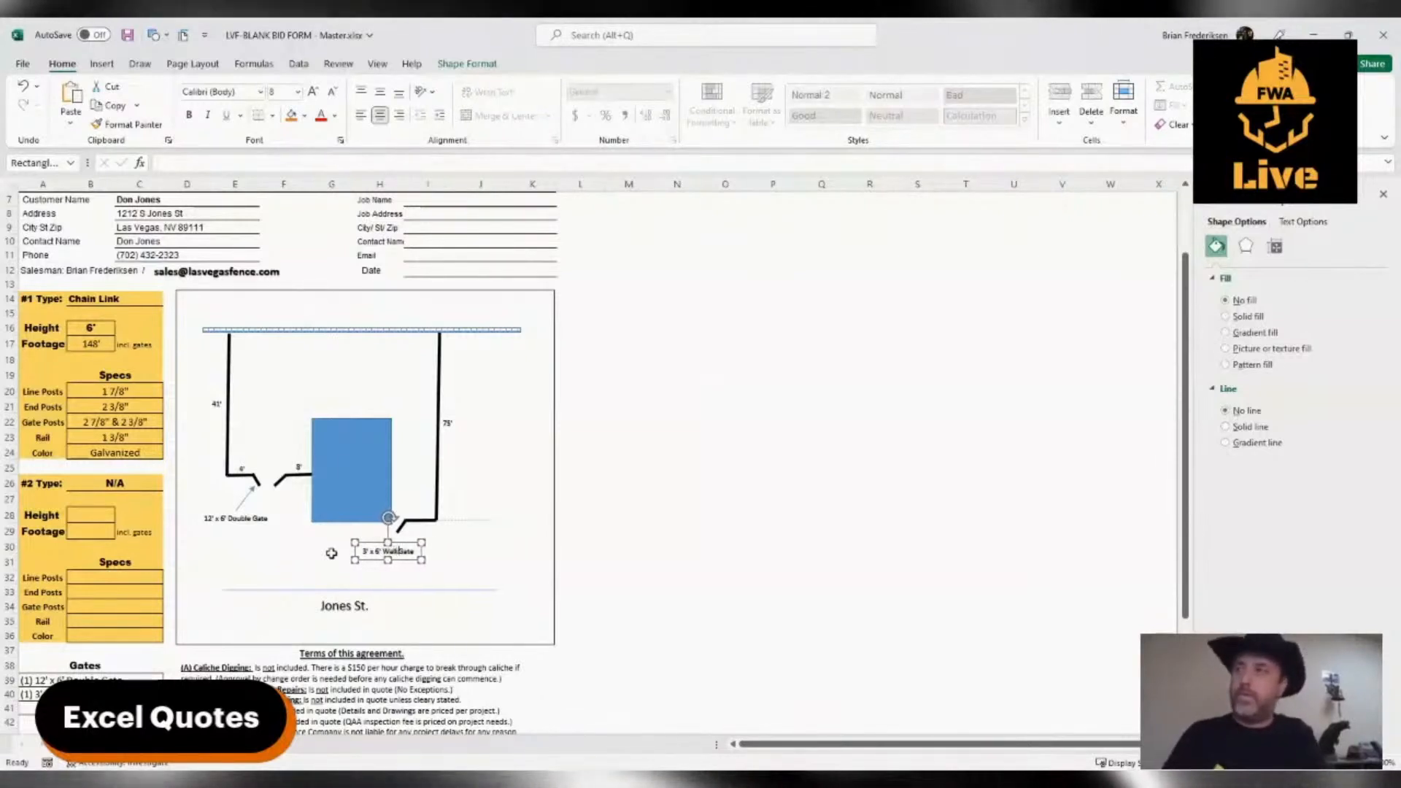
pyautogui.click(489, 562)
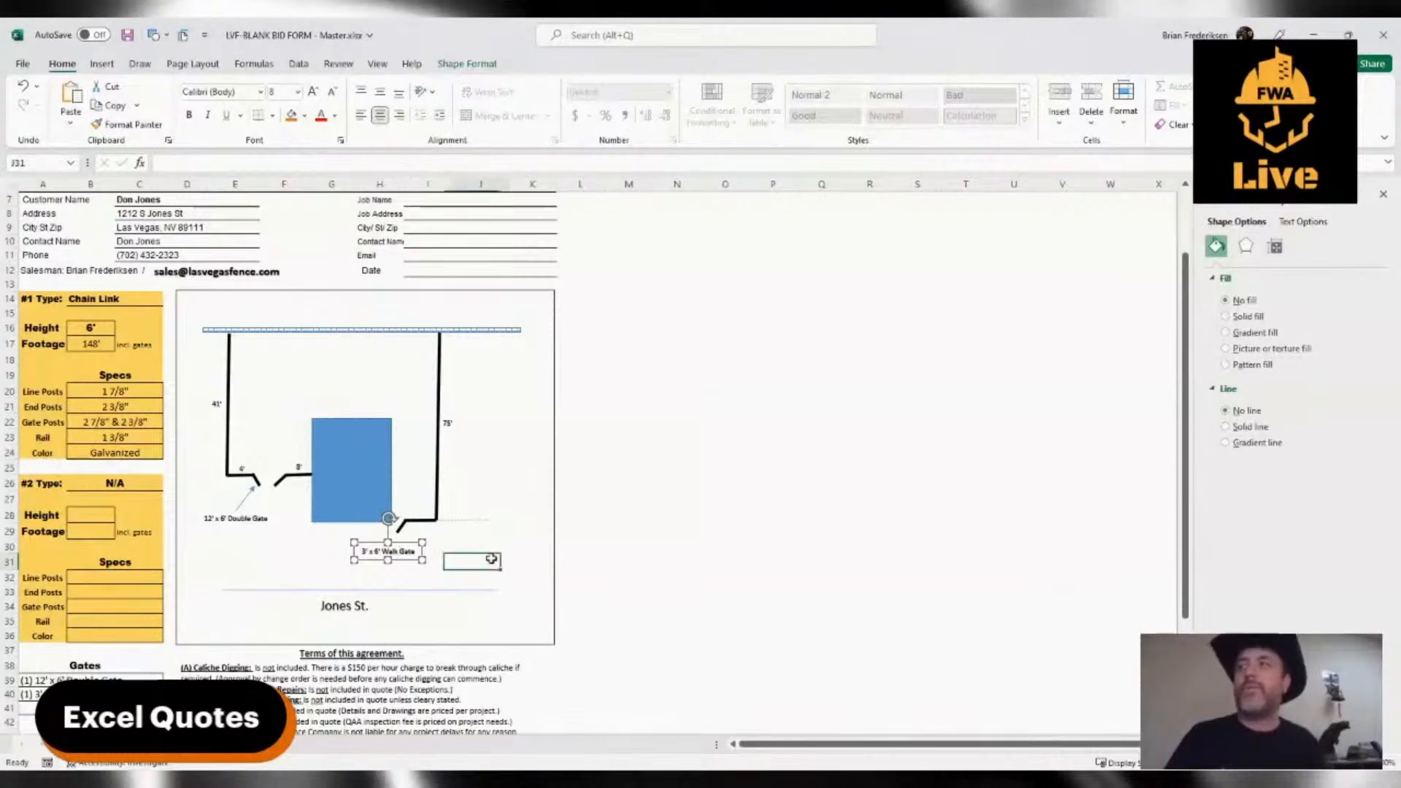
# Draw a thin arrow from the "3' x 6' Walk Gate" label to the walk gate
pyautogui.click(102, 65)
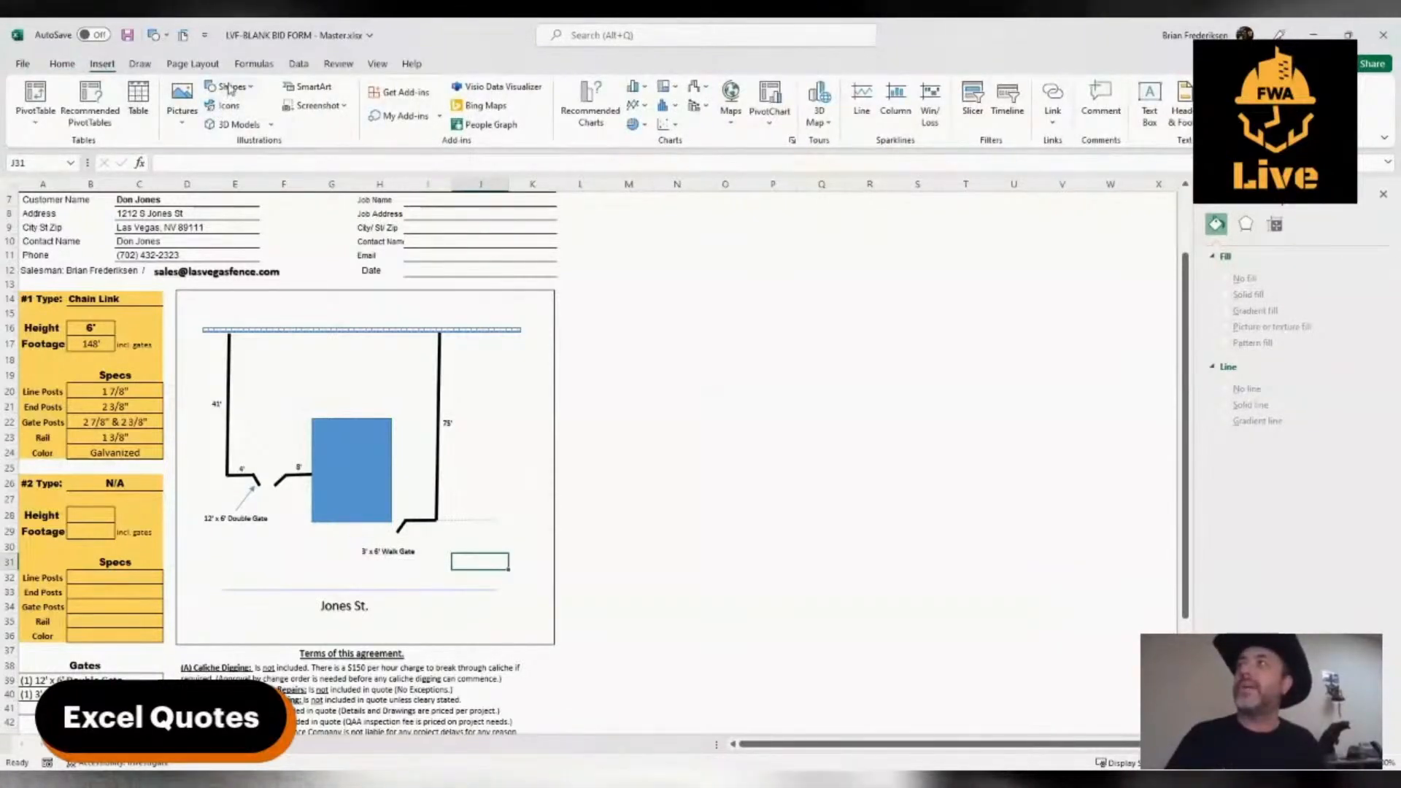
pyautogui.click(246, 125)
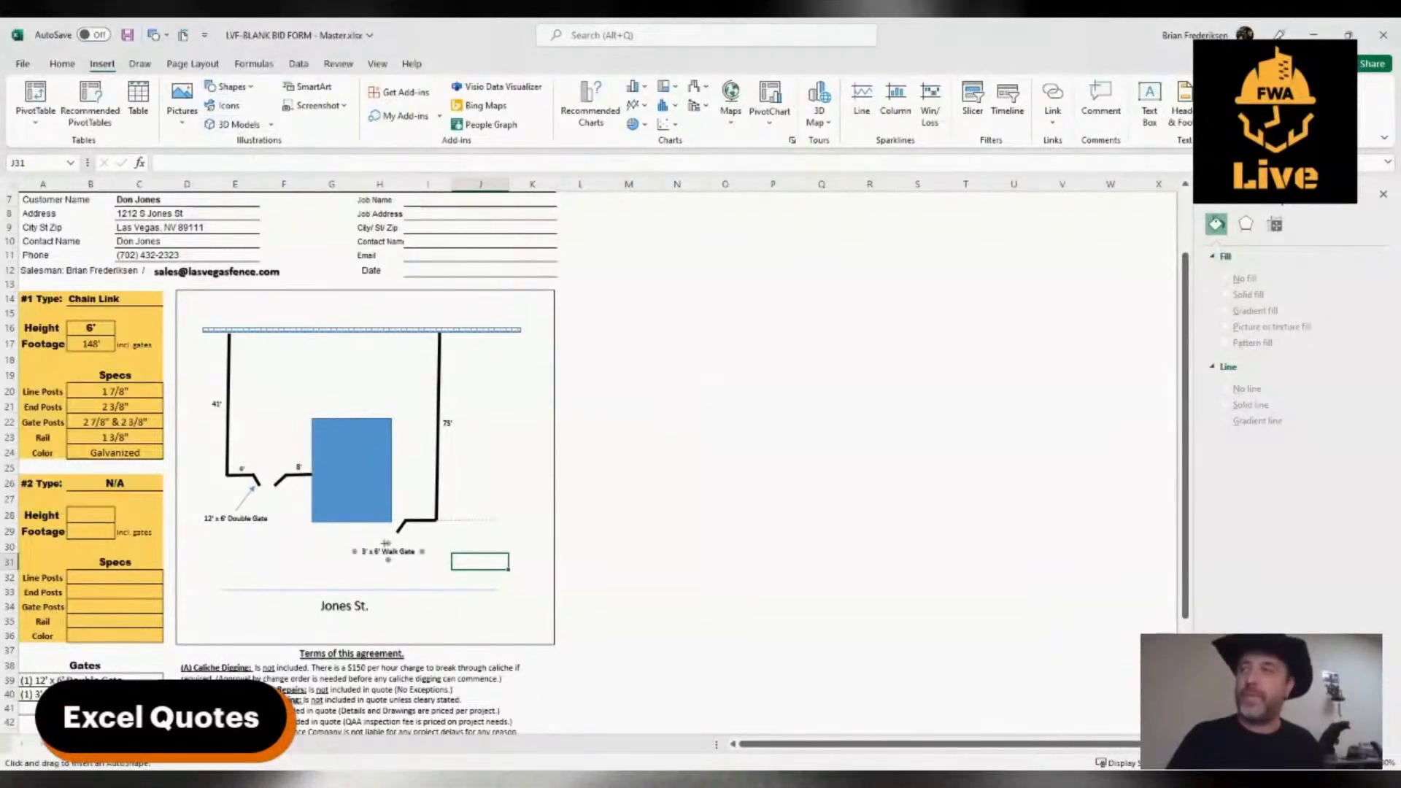
pyautogui.moveTo(385, 543); pyautogui.dragTo(392, 537)
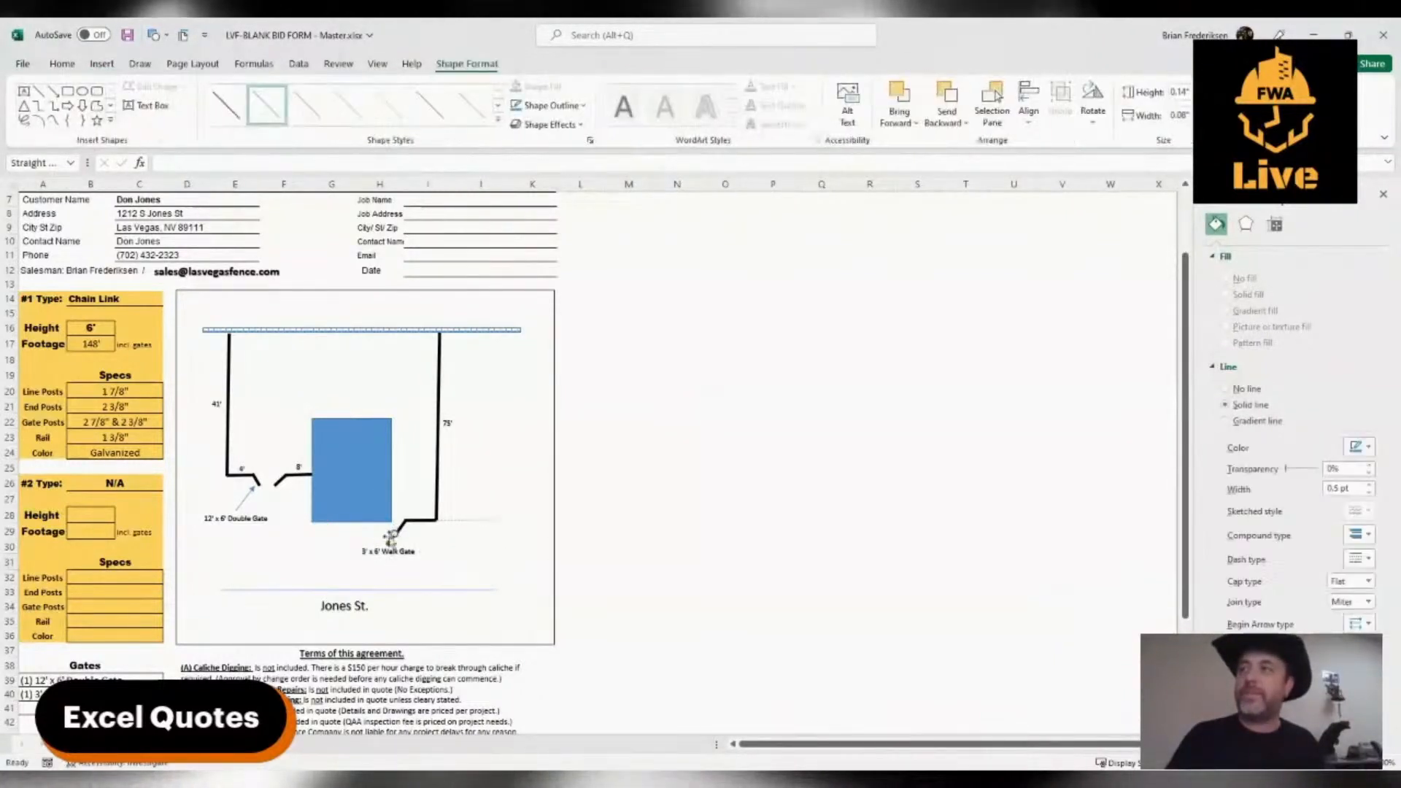
pyautogui.click(377, 543)
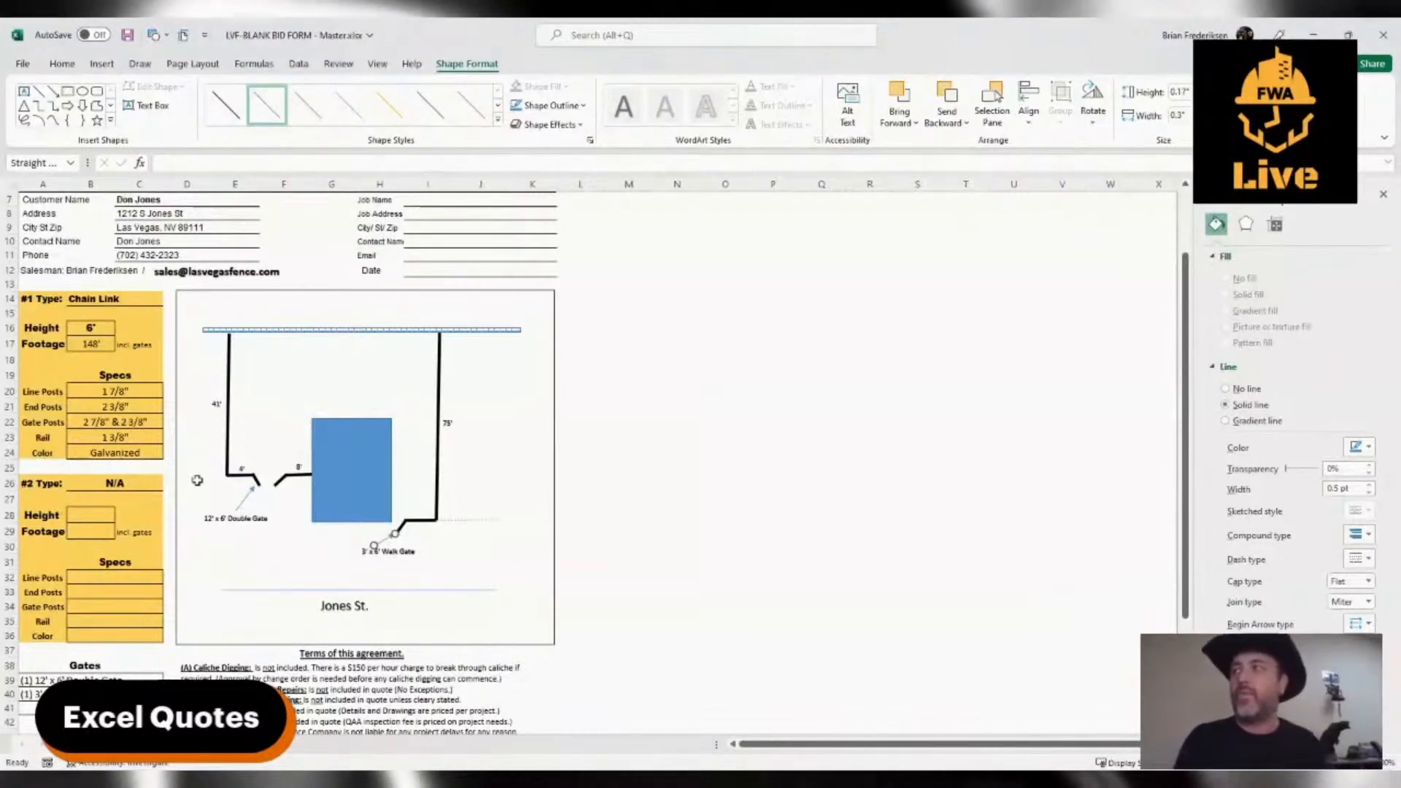
pyautogui.click(480, 439)
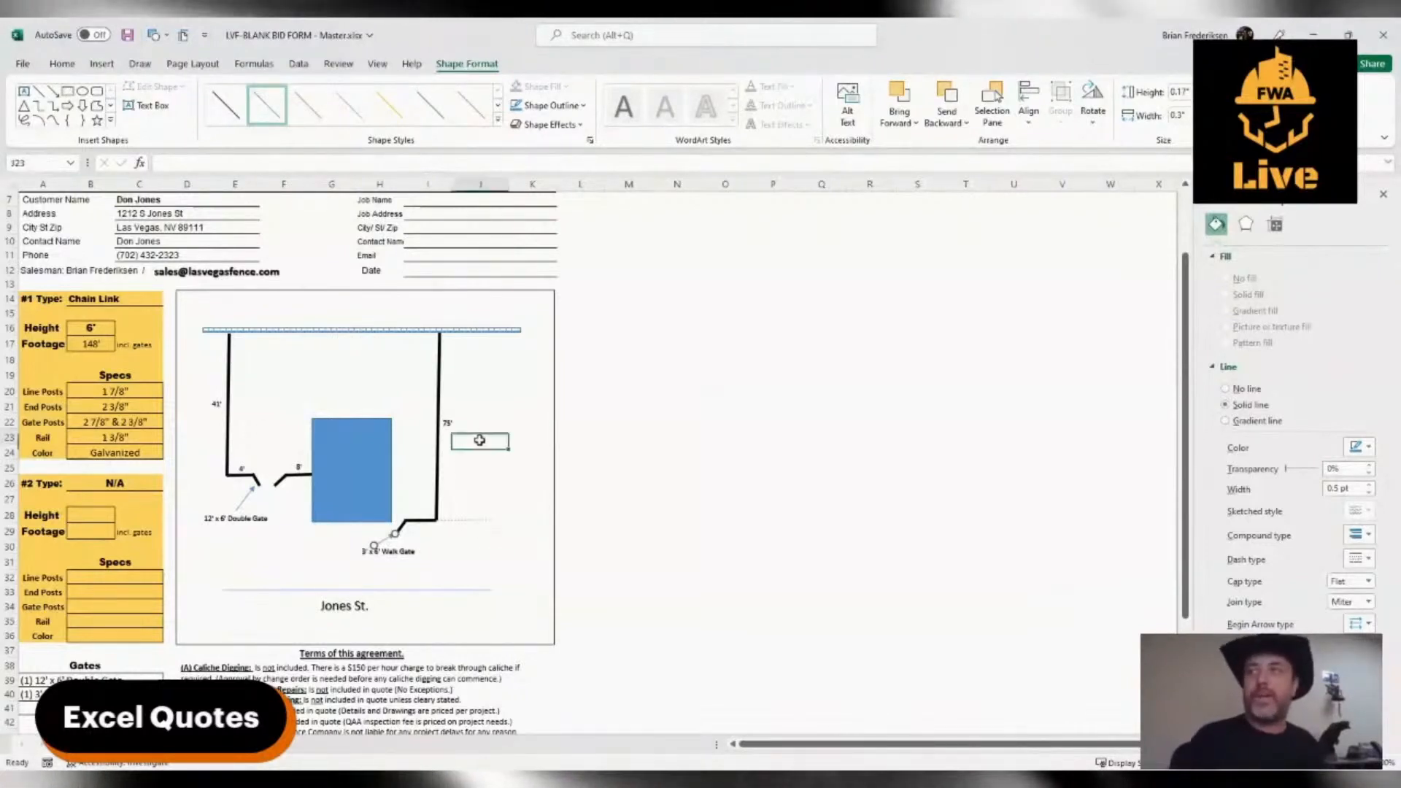
# Copy the walk gate label to just above the wall line, change its text to "Existing Wall" and nudge it into place
pyautogui.click(403, 561)
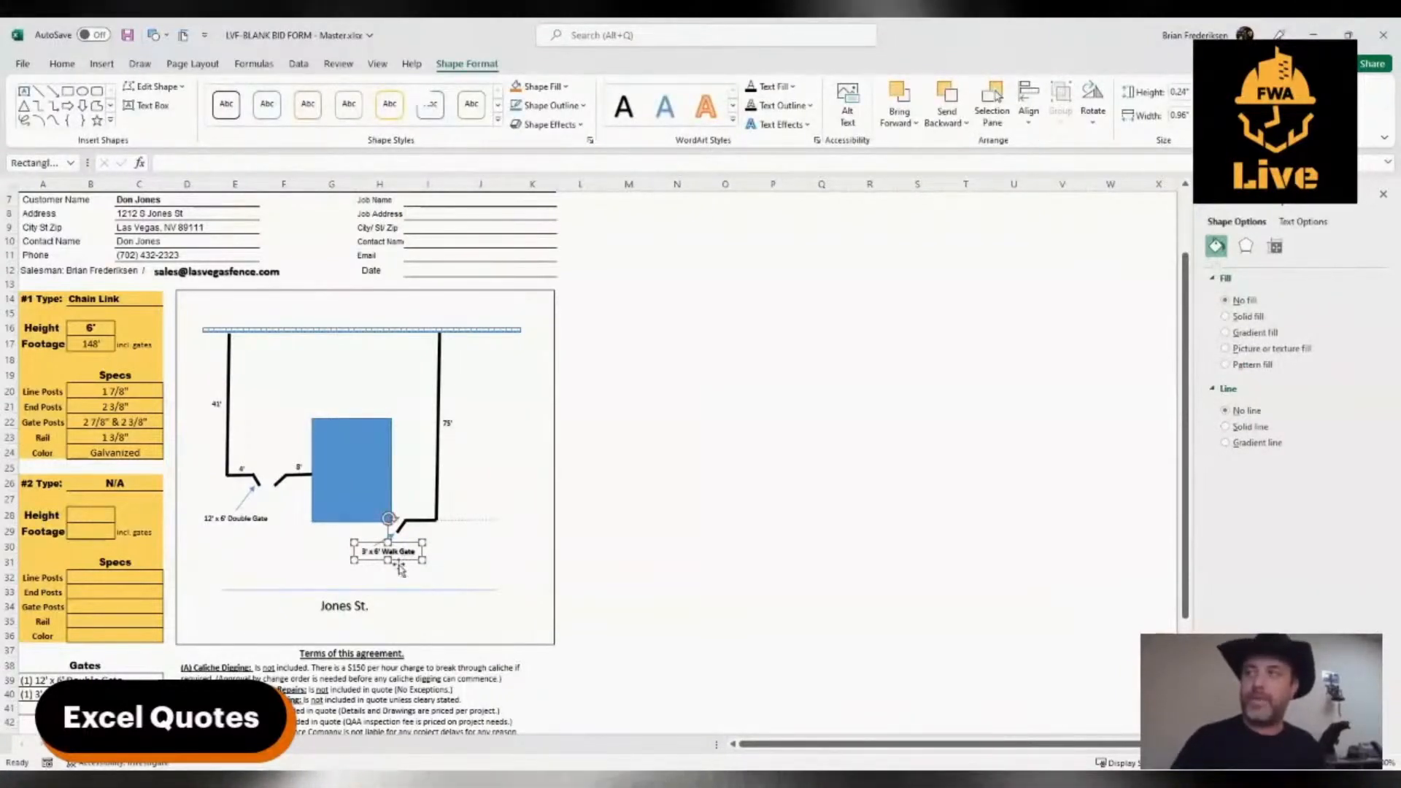
pyautogui.keyDown('ctrl'); pyautogui.moveTo(401, 570); pyautogui.dragTo(344, 335); pyautogui.keyUp('ctrl')
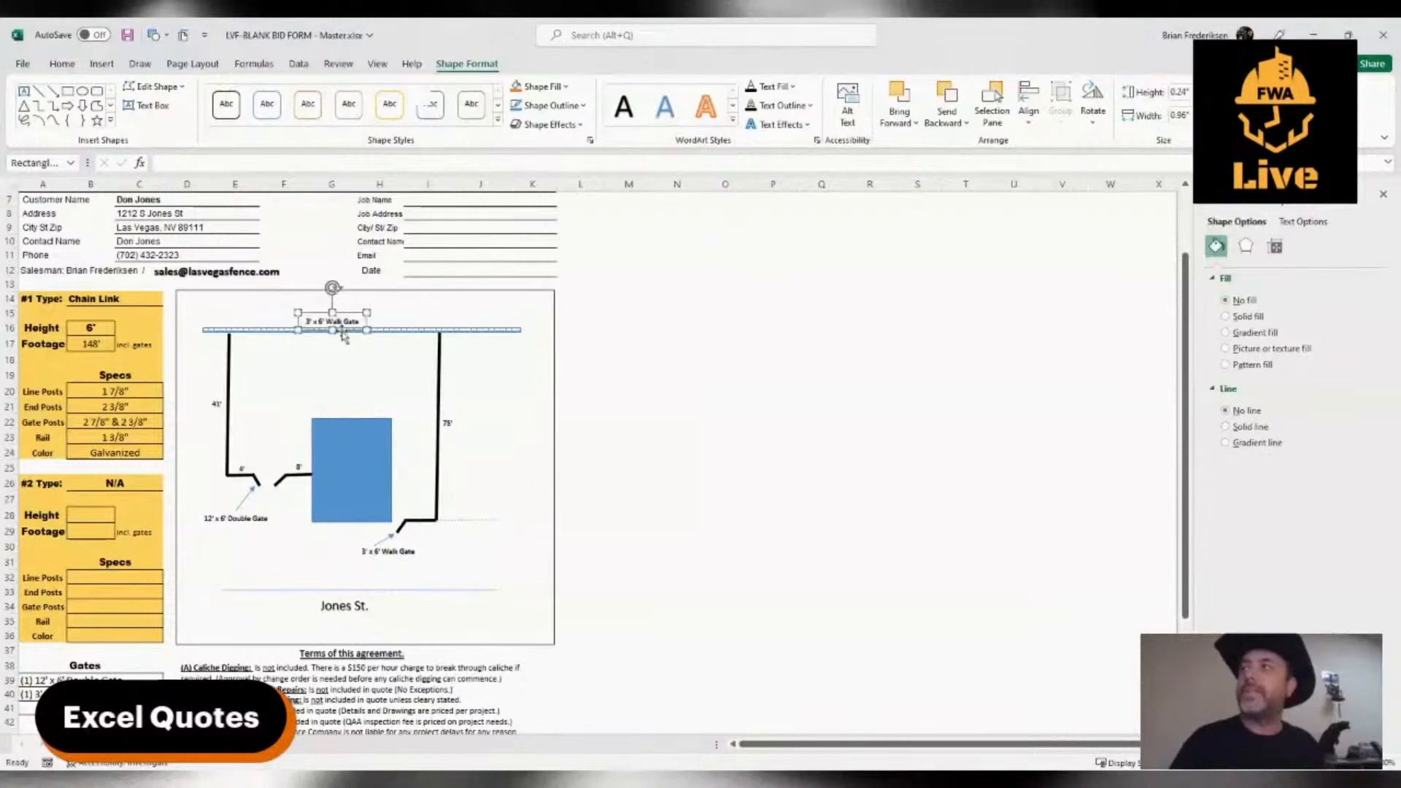
pyautogui.tripleClick(333, 322)
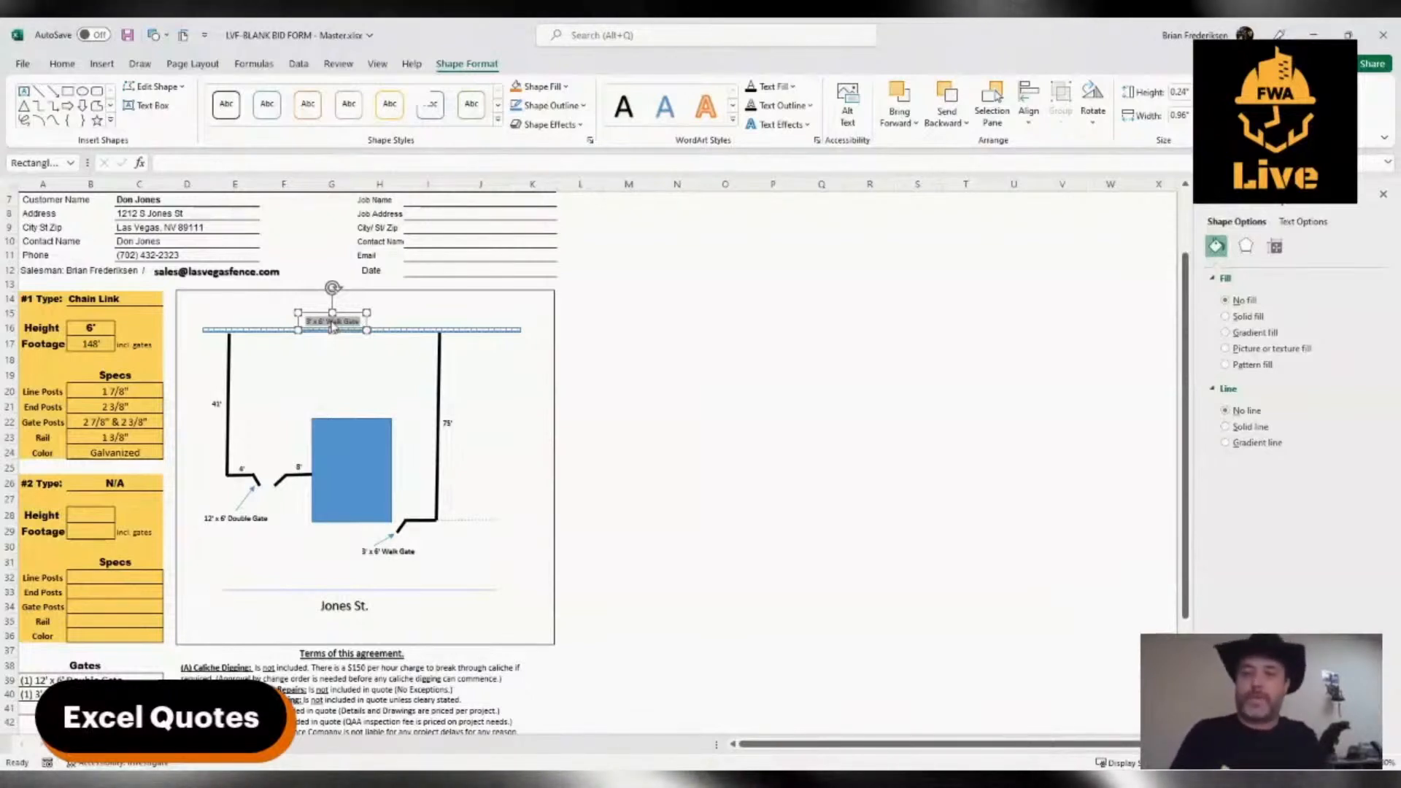
pyautogui.write('Existing Wall')
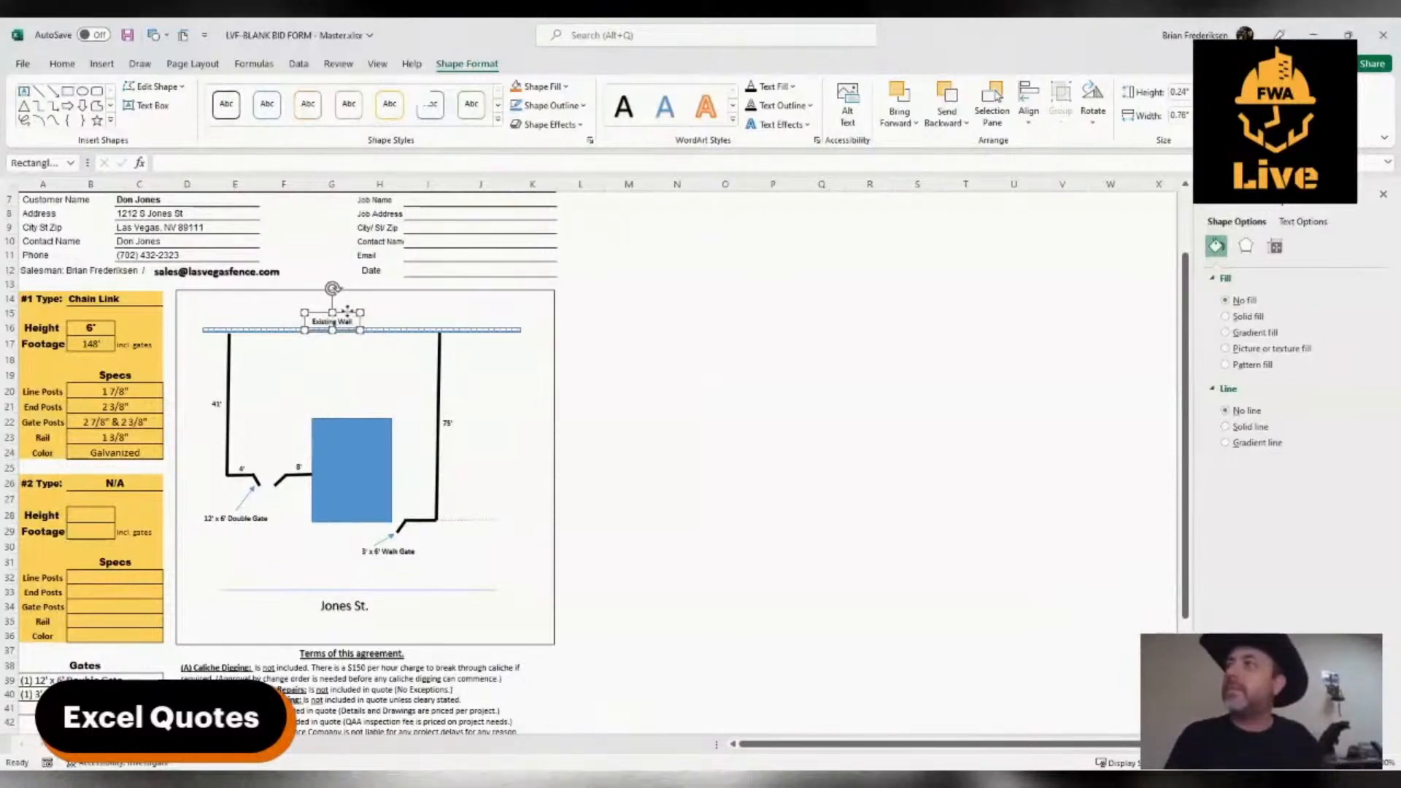
pyautogui.moveTo(347, 311); pyautogui.dragTo(349, 312)
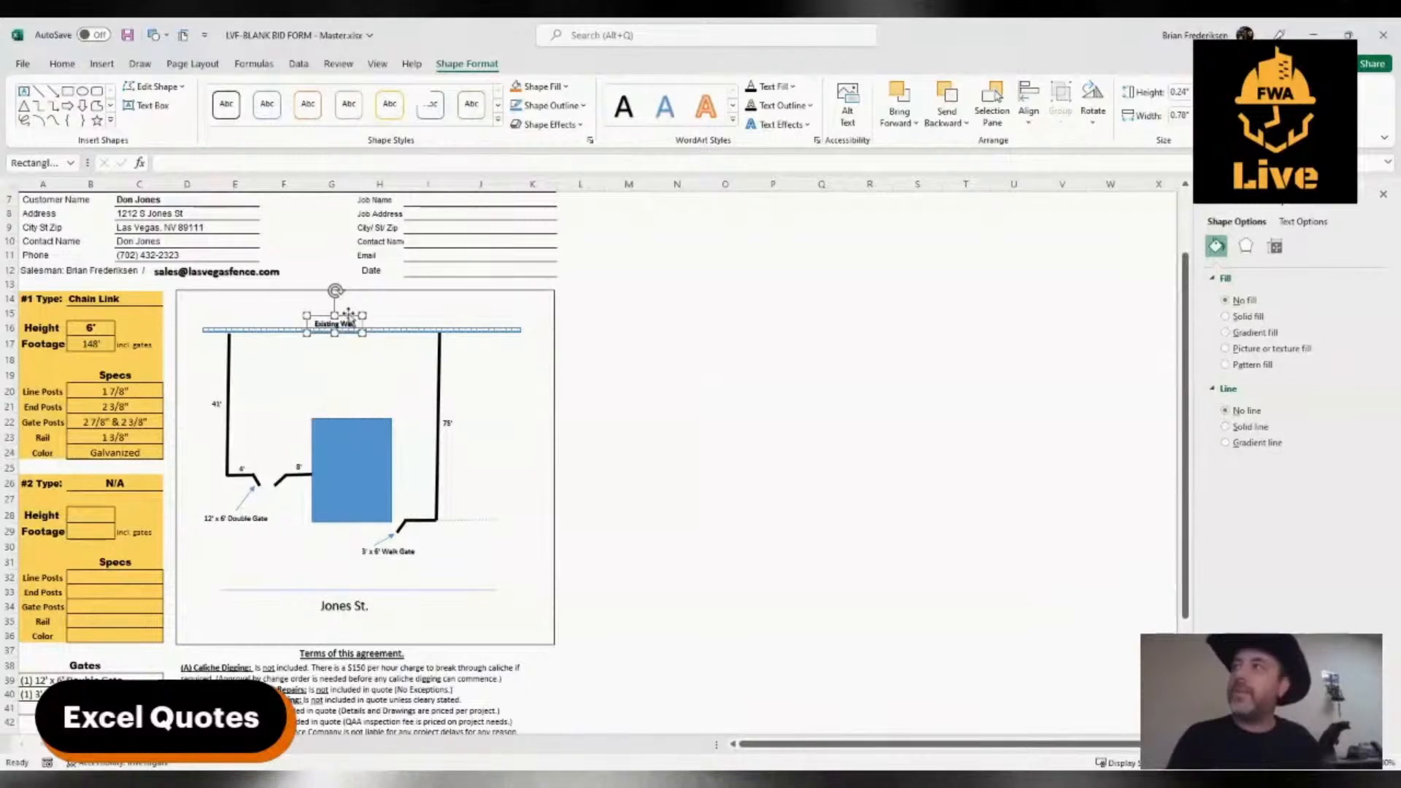
# Copy the "Existing Wall" label above the thin line extending right from the fence corner and change its text to "Existing Fence"
pyautogui.moveTo(348, 315); pyautogui.dragTo(489, 513)
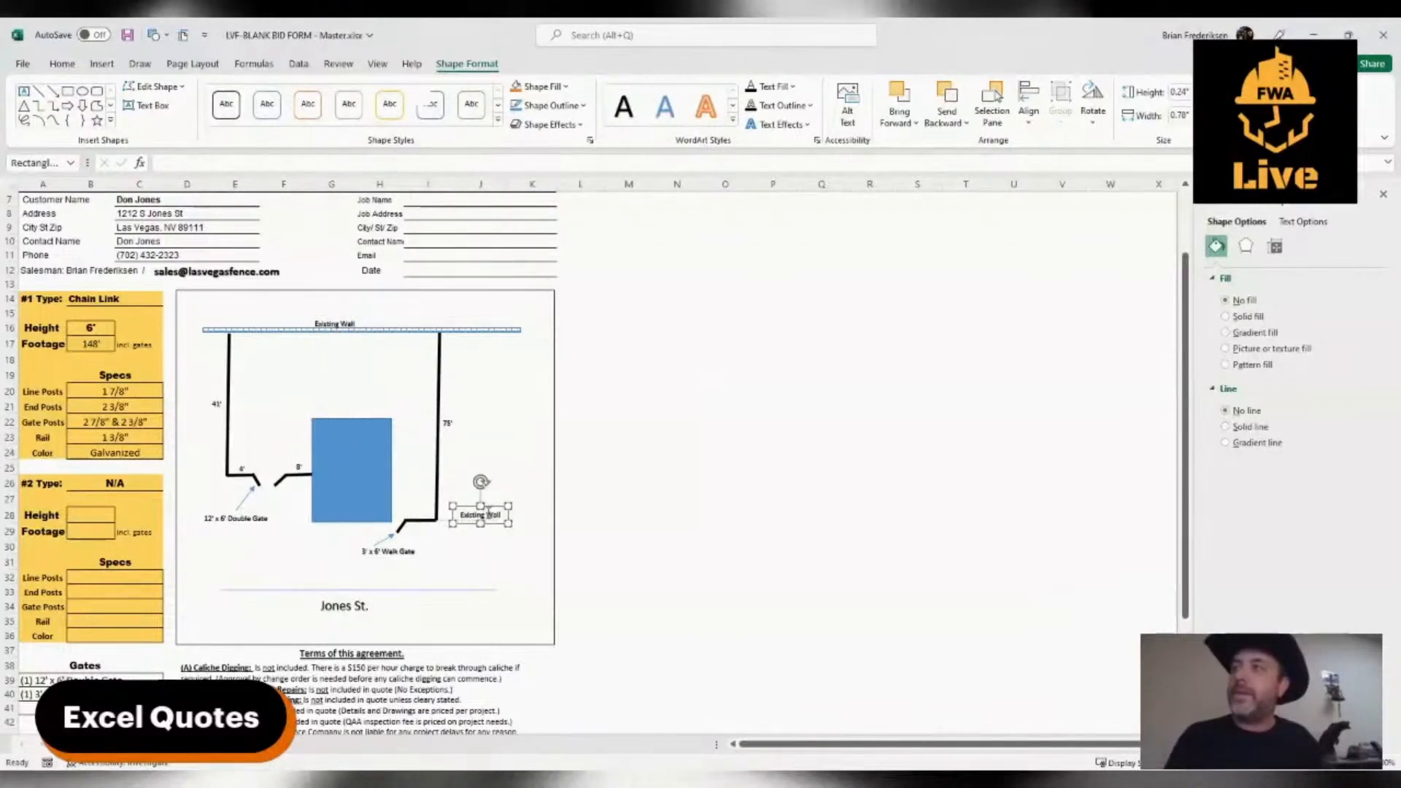
pyautogui.doubleClick(490, 514)
pyautogui.write('F')
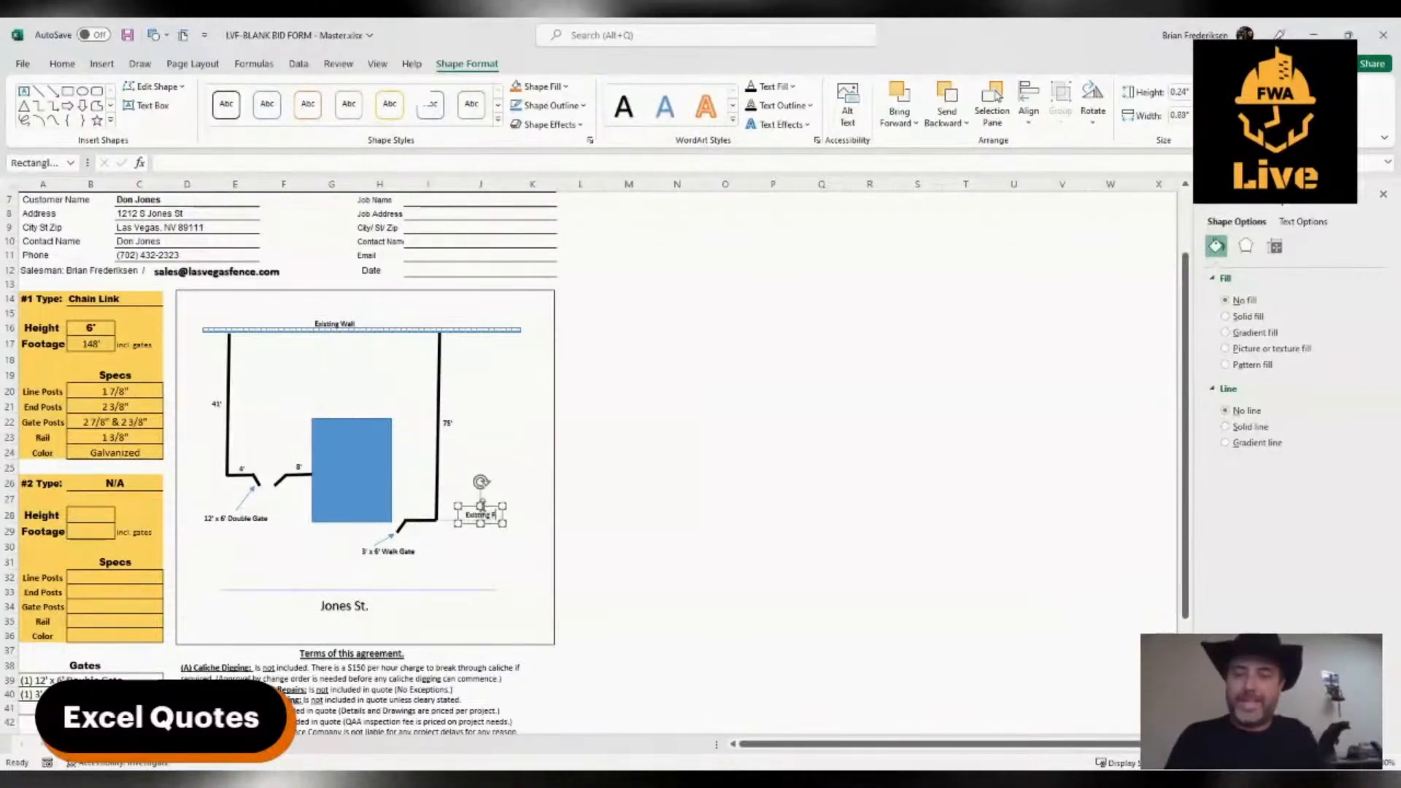
pyautogui.write('ence')
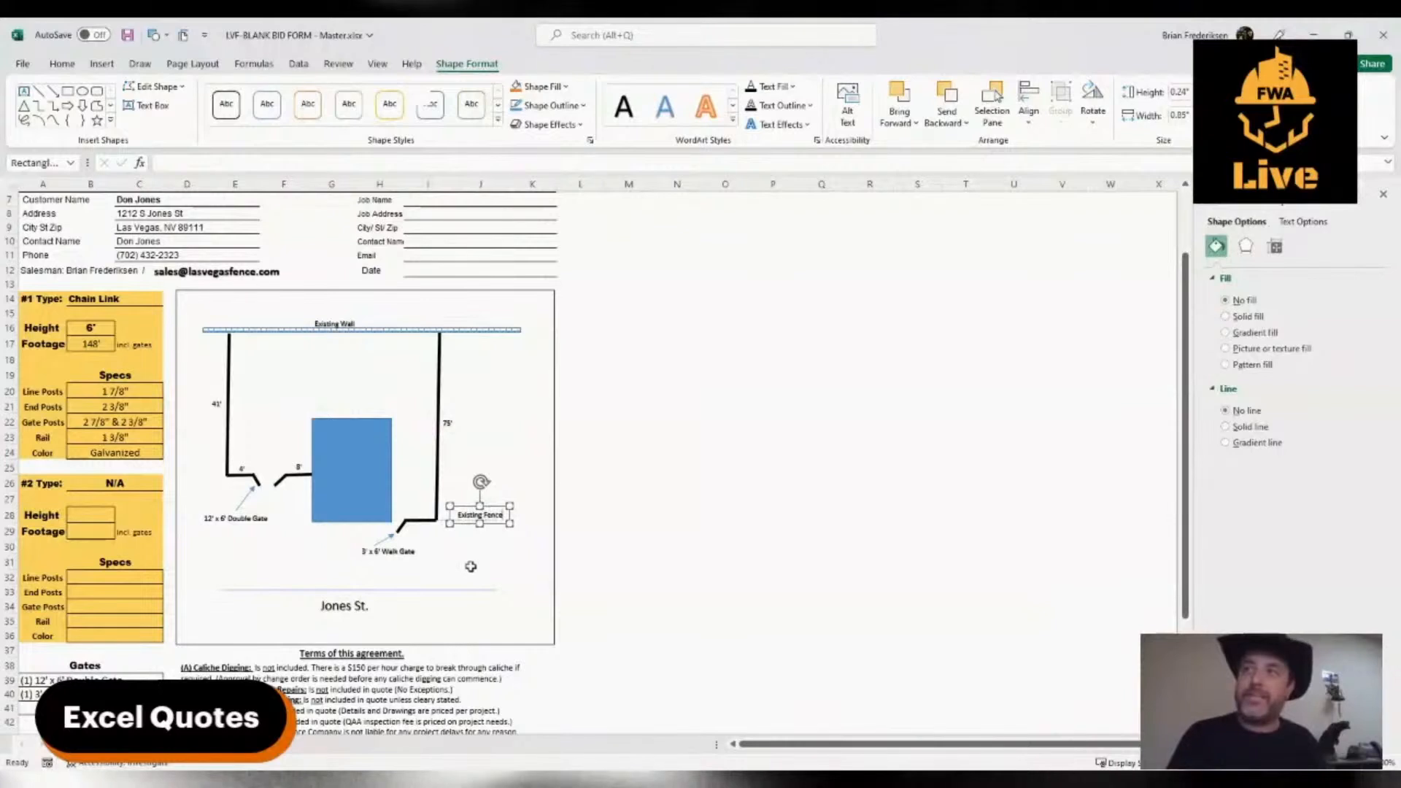
pyautogui.click(472, 567)
# Place a copy of the "Existing Fence" label on the blue rectangle and change its text to "House"
pyautogui.click(478, 516)
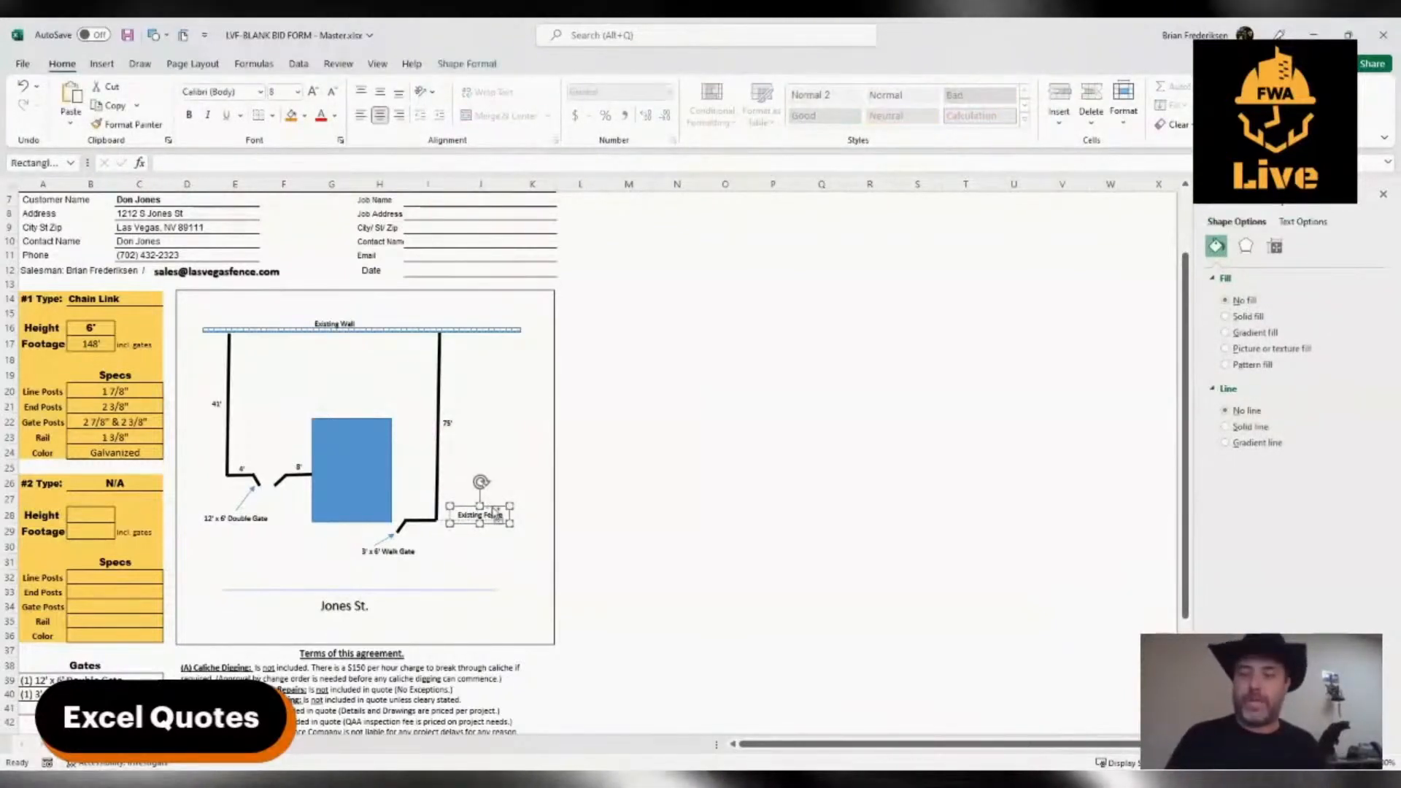
pyautogui.hotkey('ctrl', 'd')
pyautogui.moveTo(482, 532); pyautogui.dragTo(366, 480)
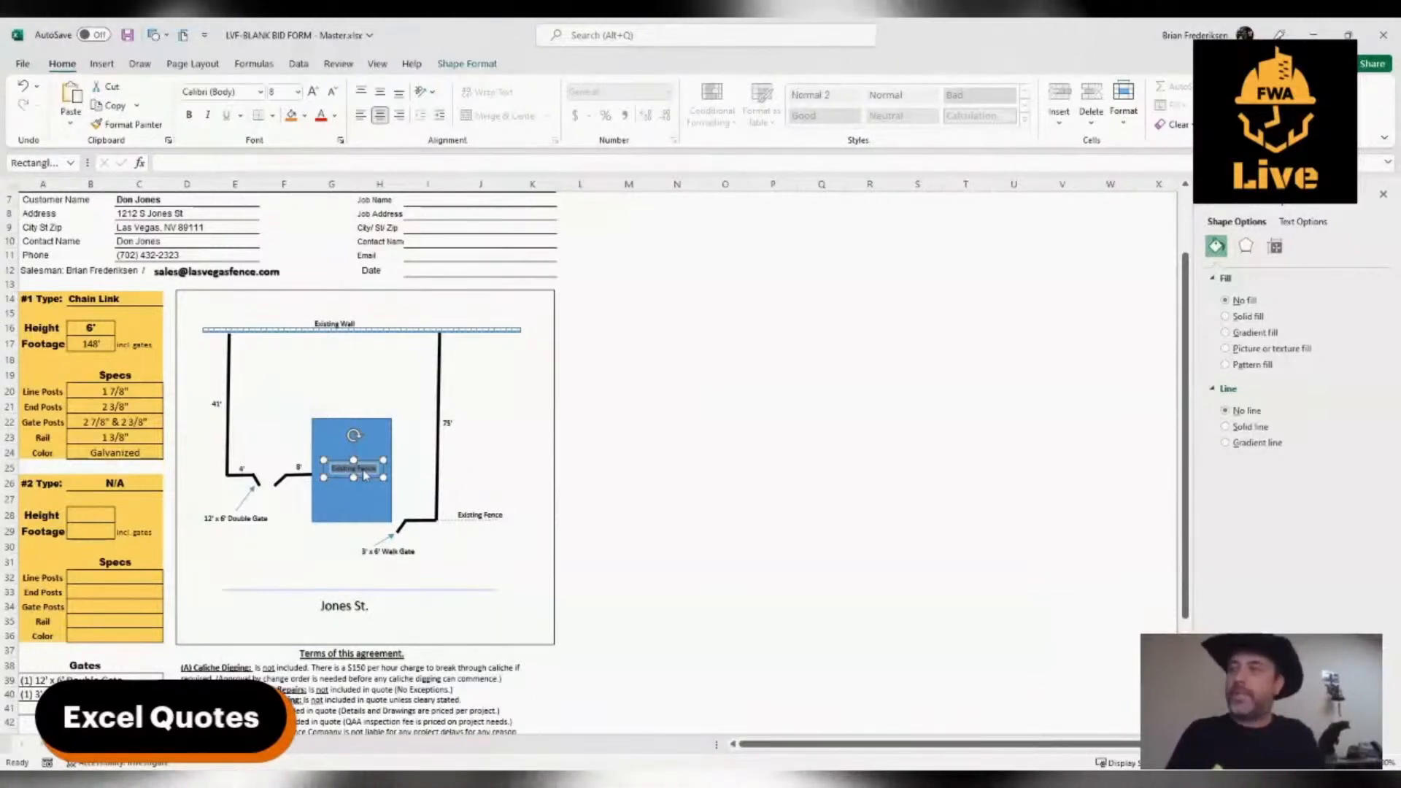
pyautogui.write('House')
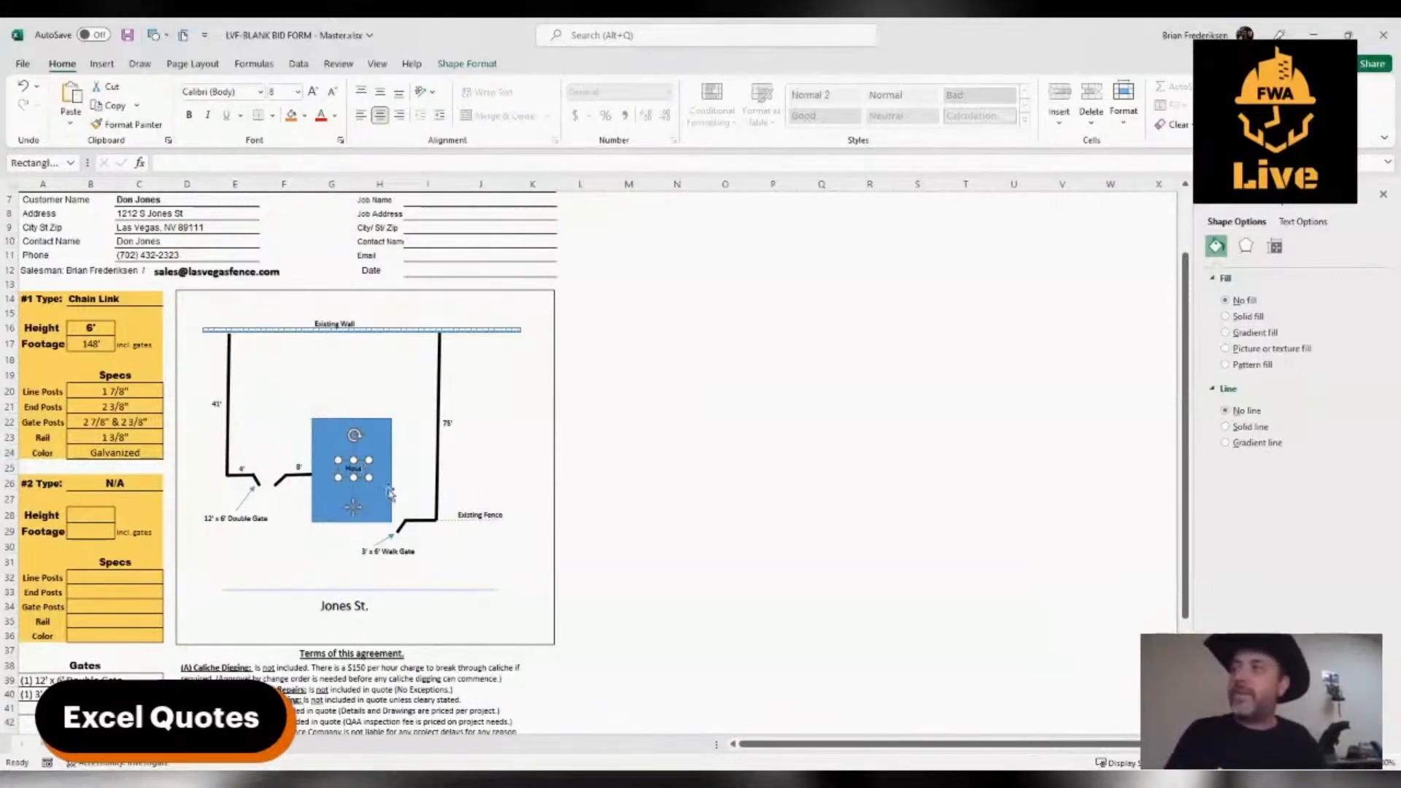
pyautogui.click(334, 538)
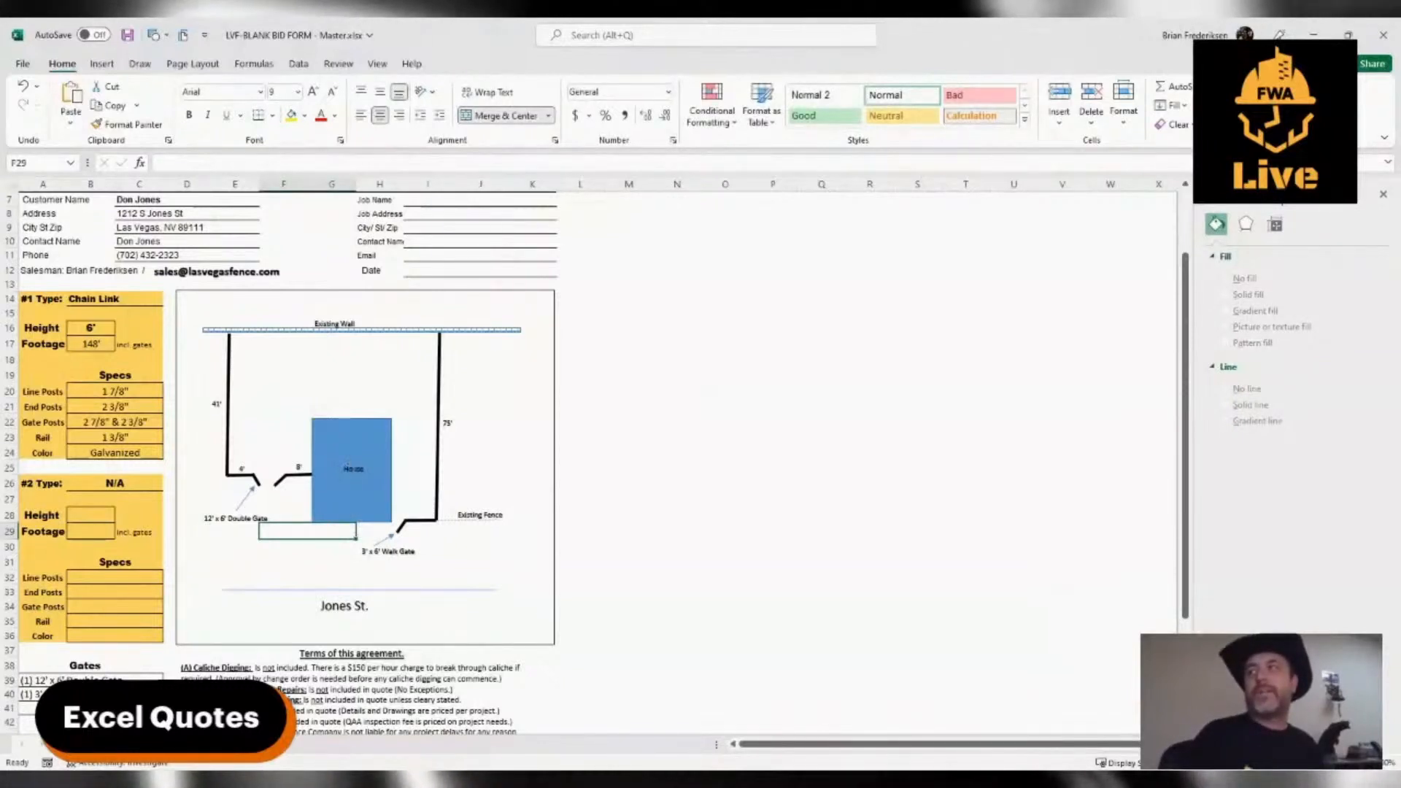
pyautogui.click(457, 557)
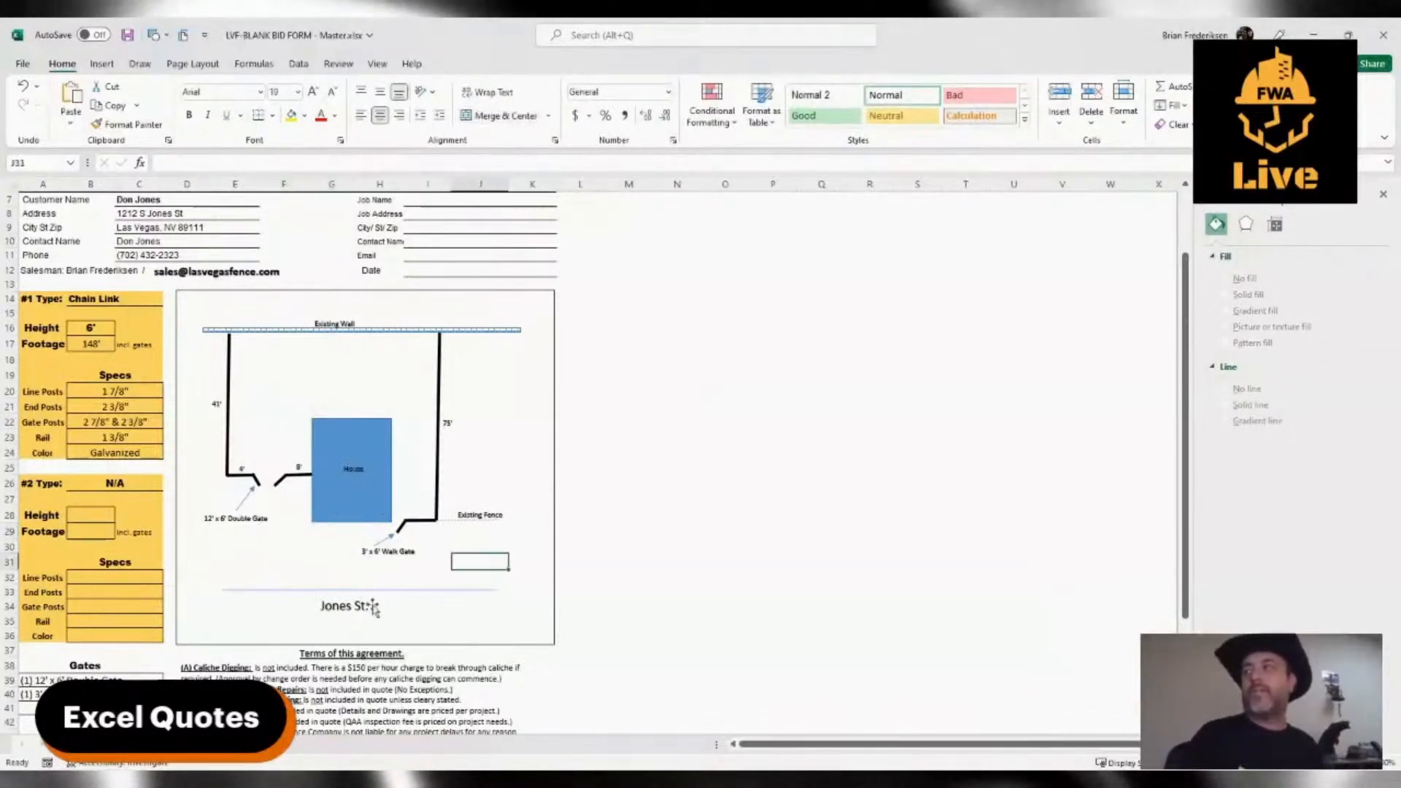
pyautogui.click(429, 660)
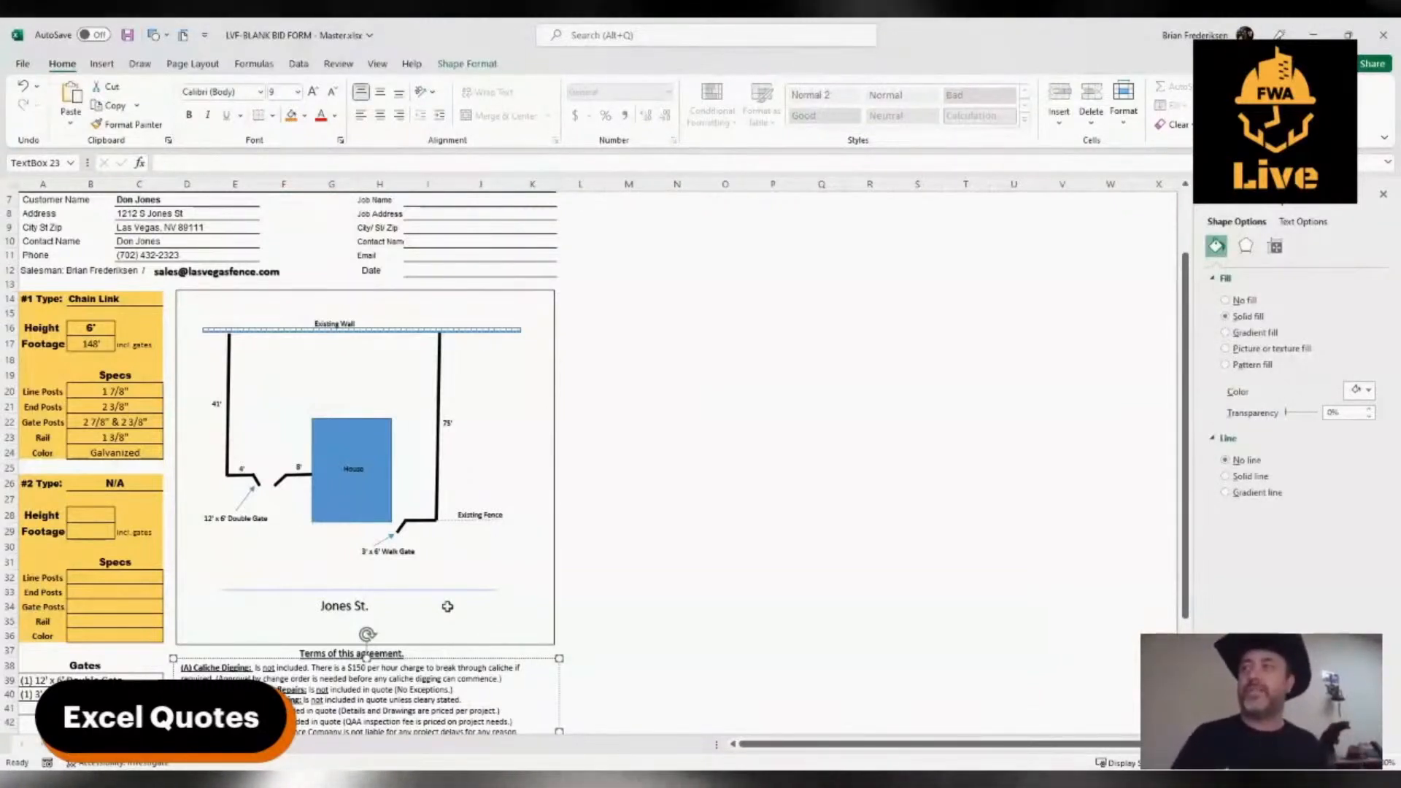
pyautogui.click(351, 511)
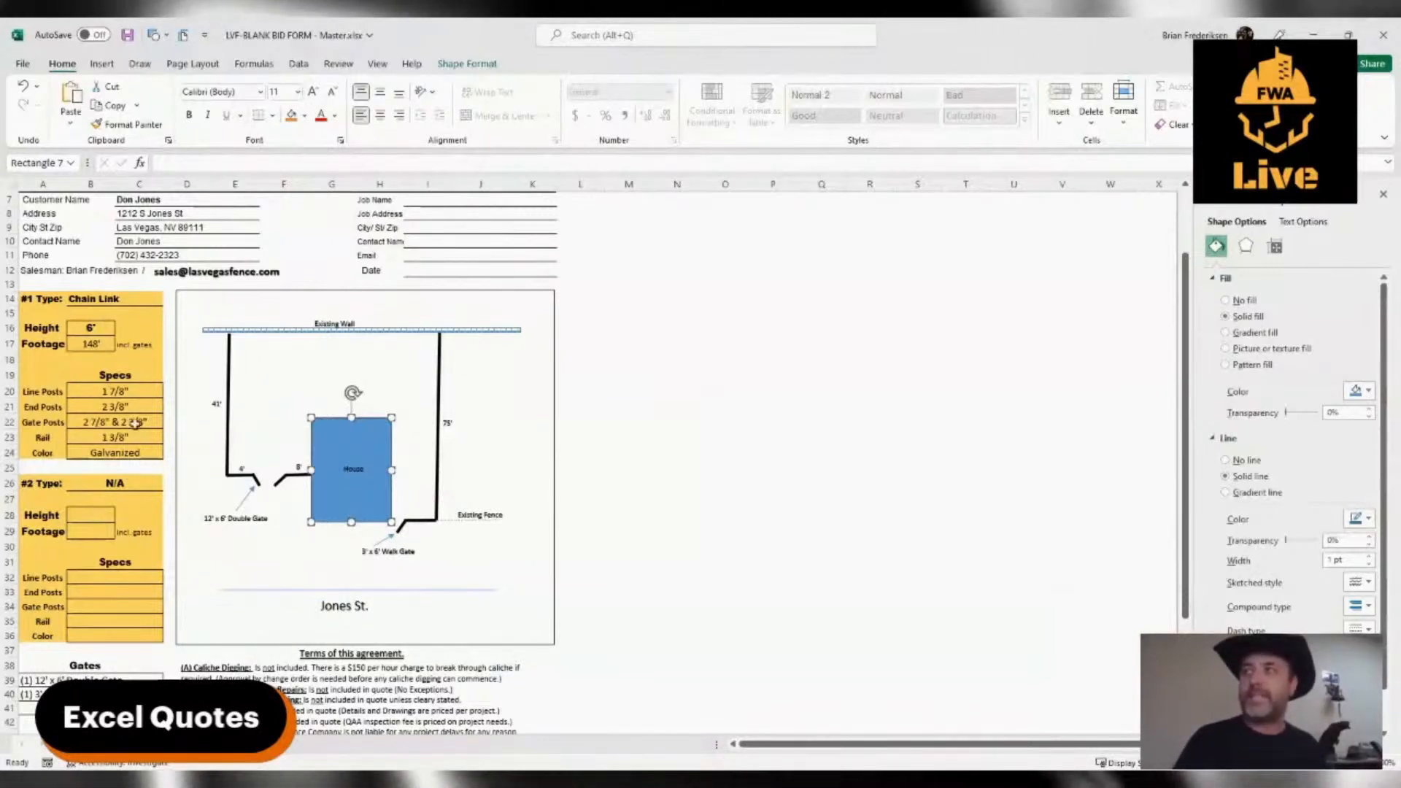
pyautogui.click(272, 545)
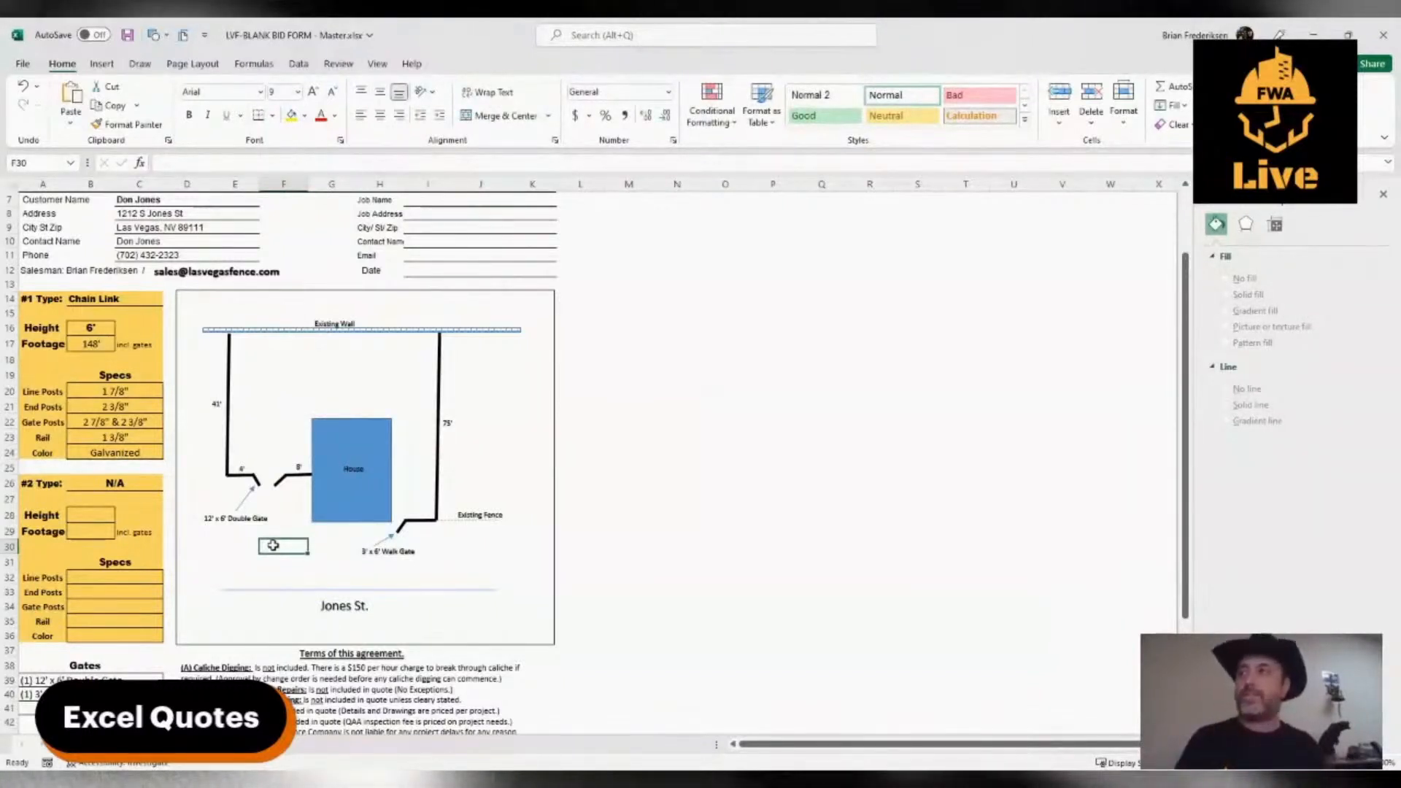
pyautogui.click(342, 503)
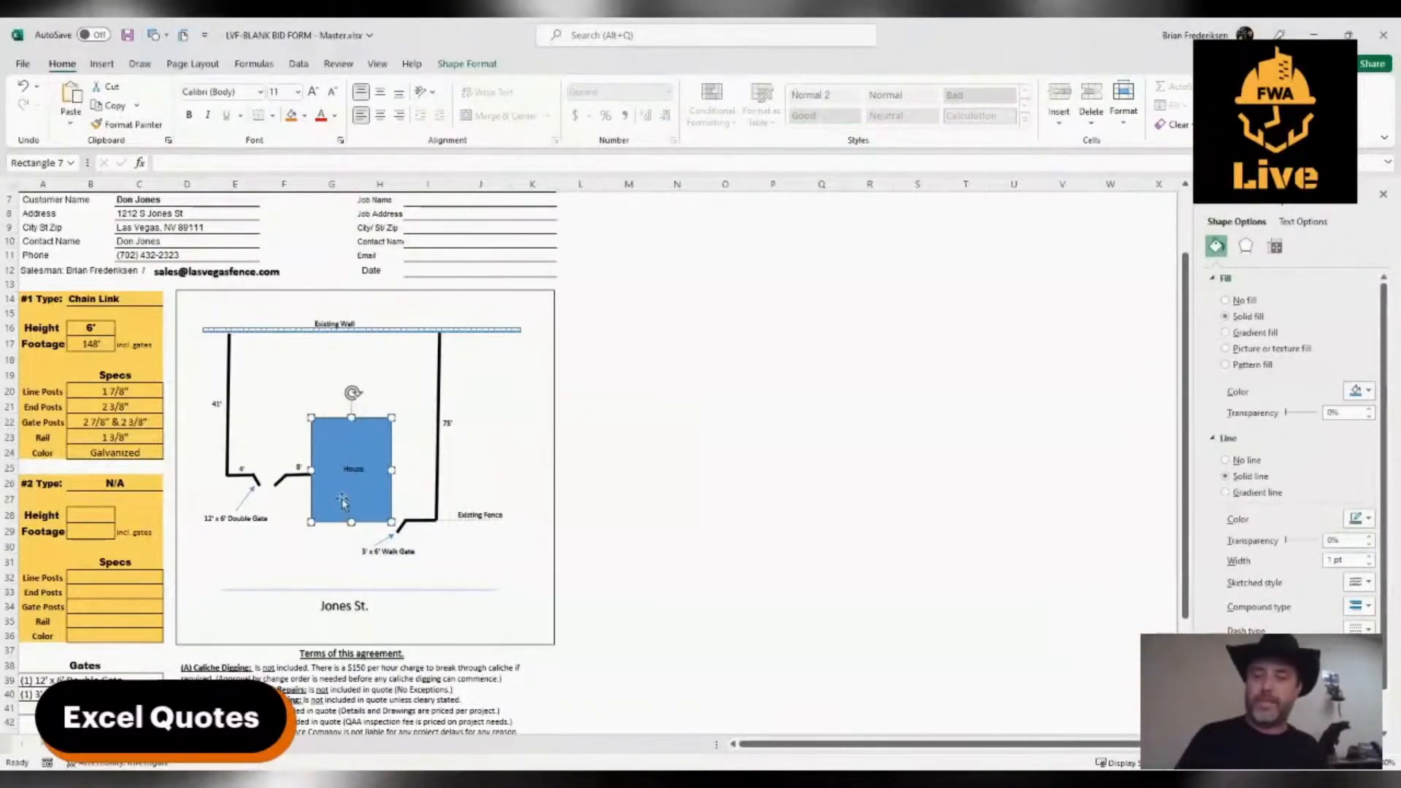
# Add a narrow vertical post about 1.49" tall beyond the 75' fence and place a thin horizontal rail across its top
pyautogui.keyDown('ctrl'); pyautogui.click(343, 502); pyautogui.keyUp('ctrl')
pyautogui.moveTo(343, 501); pyautogui.dragTo(519, 417)
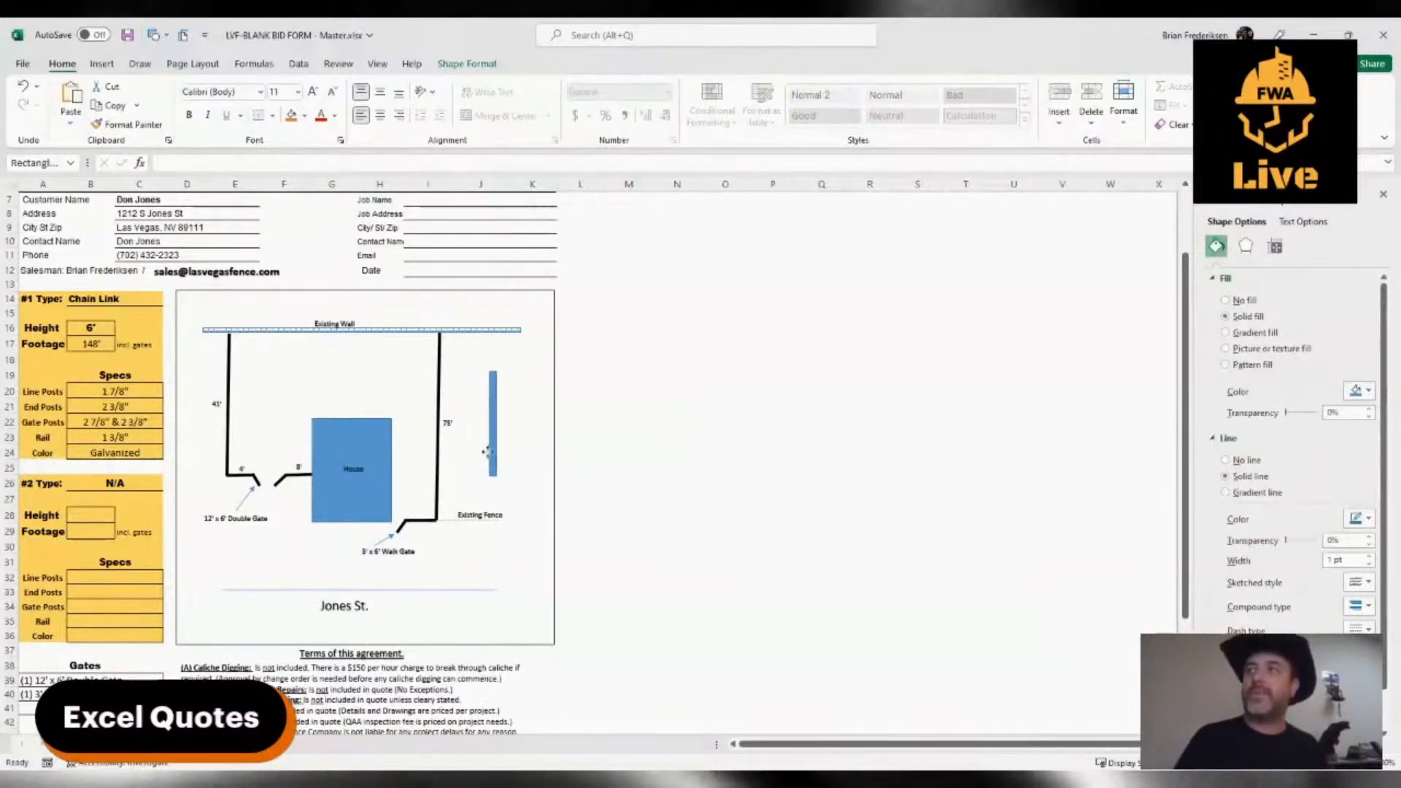
pyautogui.moveTo(487, 452); pyautogui.dragTo(495, 424)
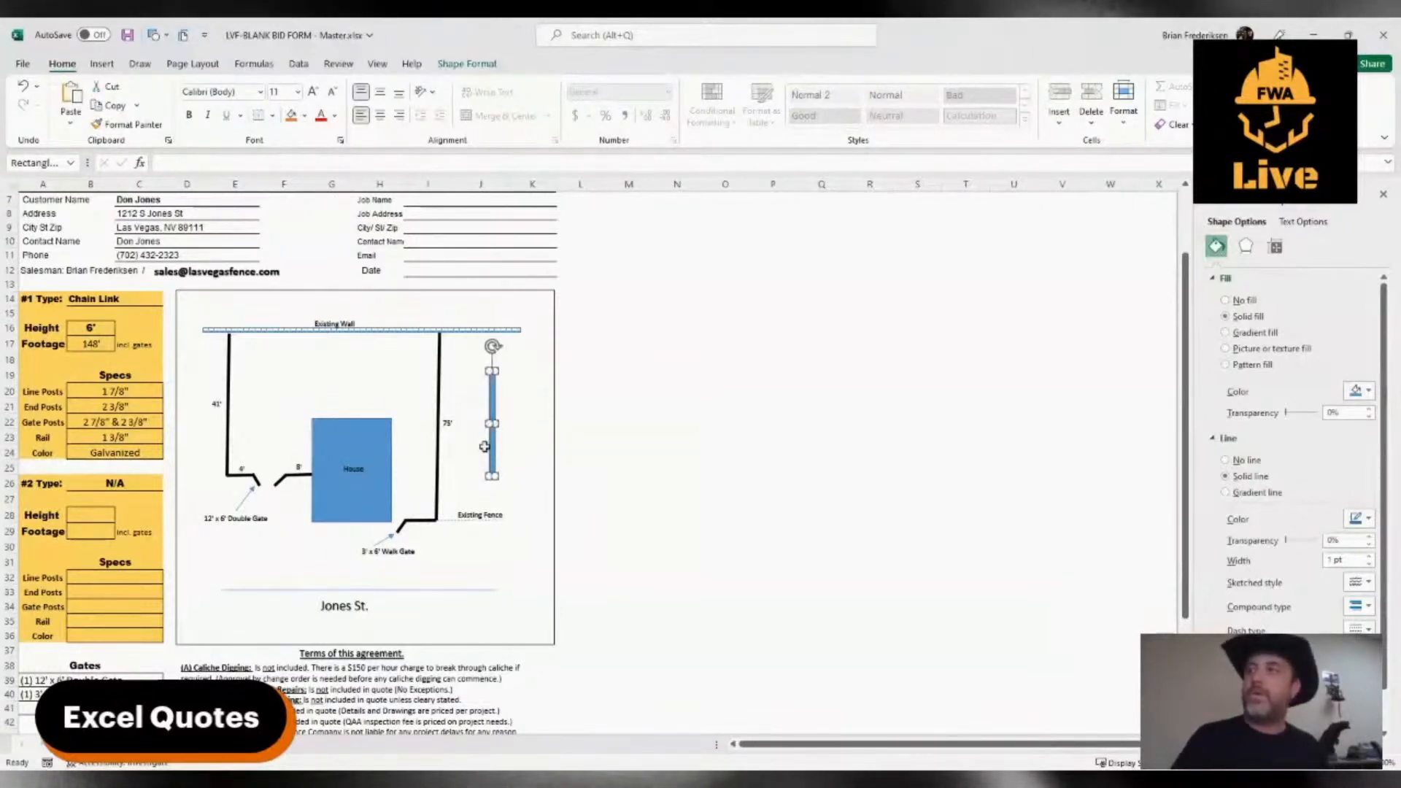
pyautogui.moveTo(493, 475); pyautogui.dragTo(521, 370)
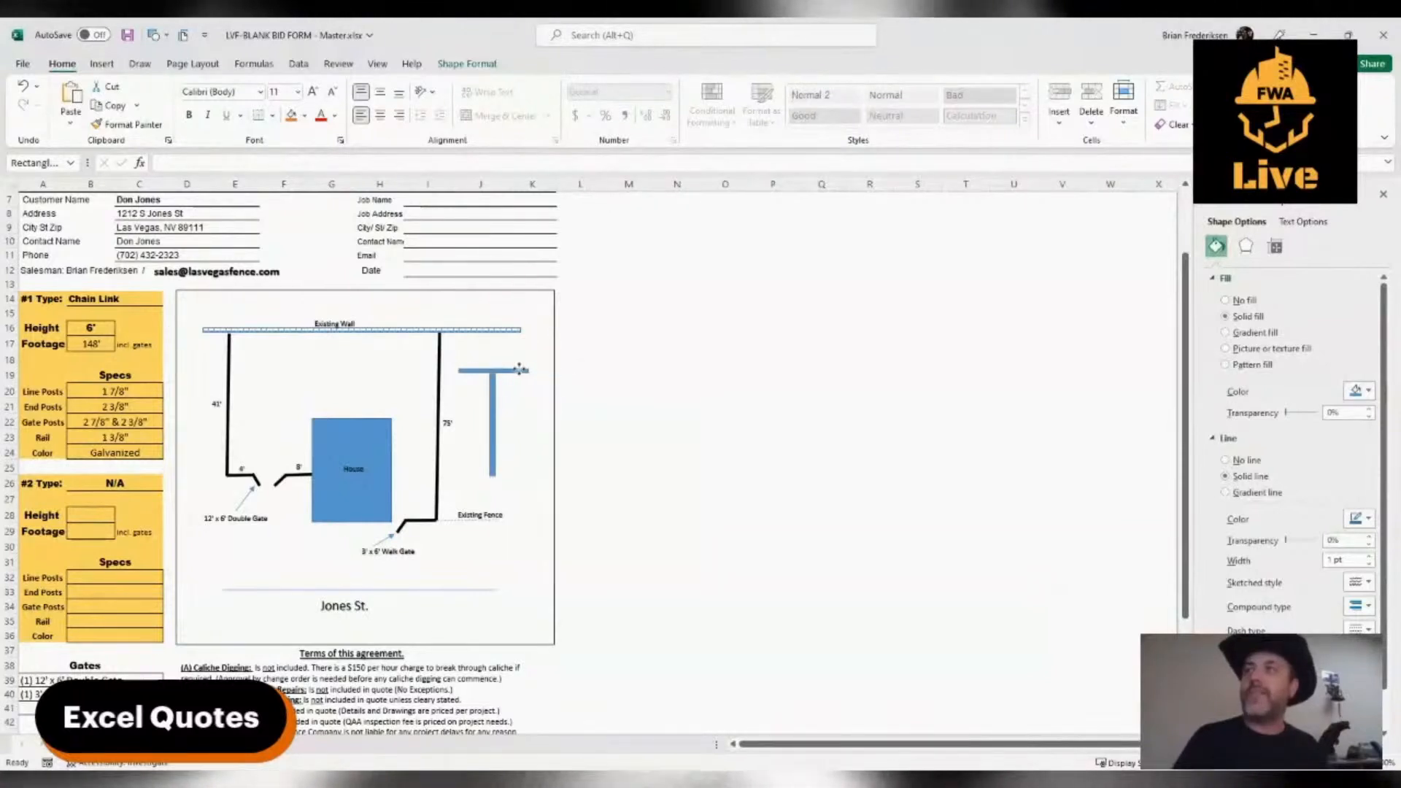
pyautogui.click(518, 462)
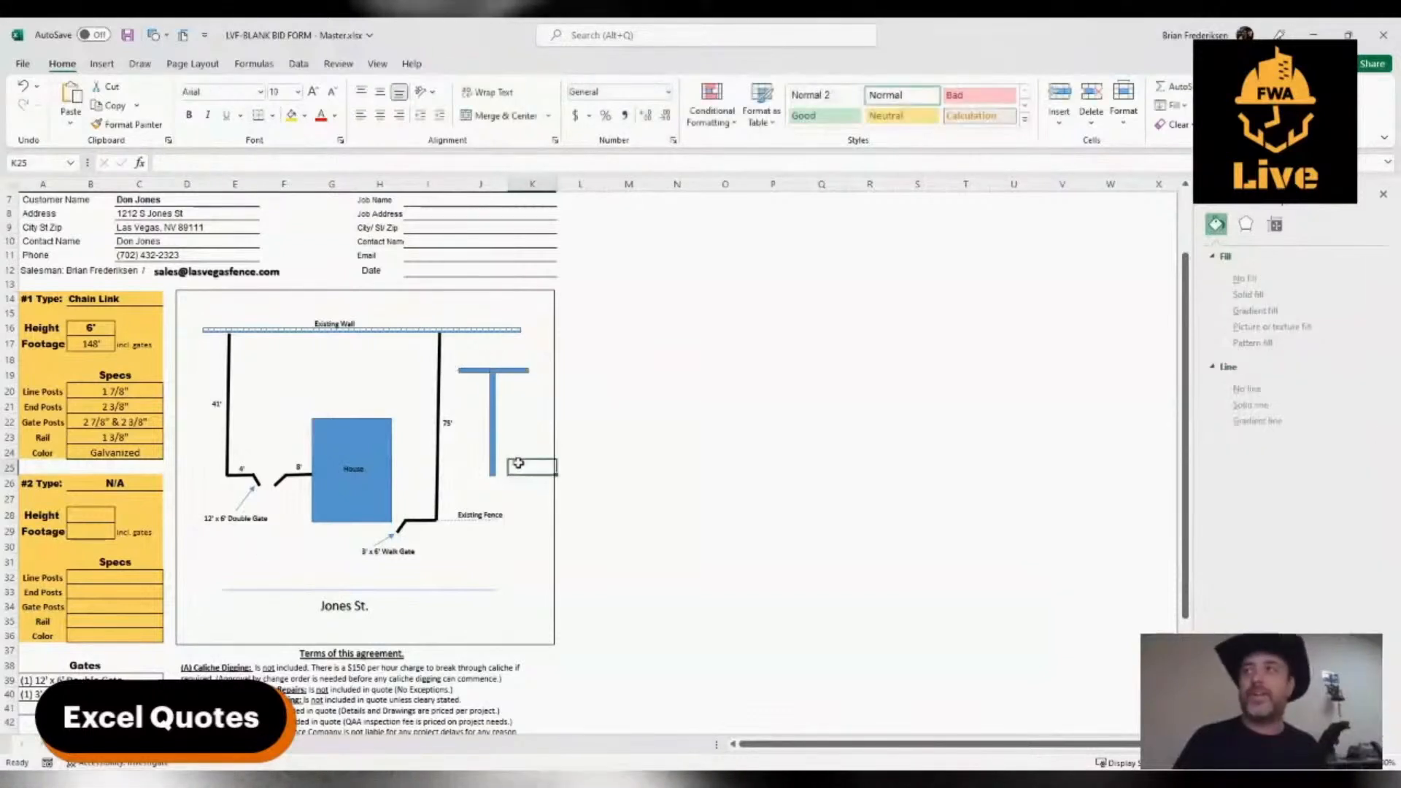
# Draw a small triangle about 0.13" high and place it on top of the post as a cap
pyautogui.click(494, 445)
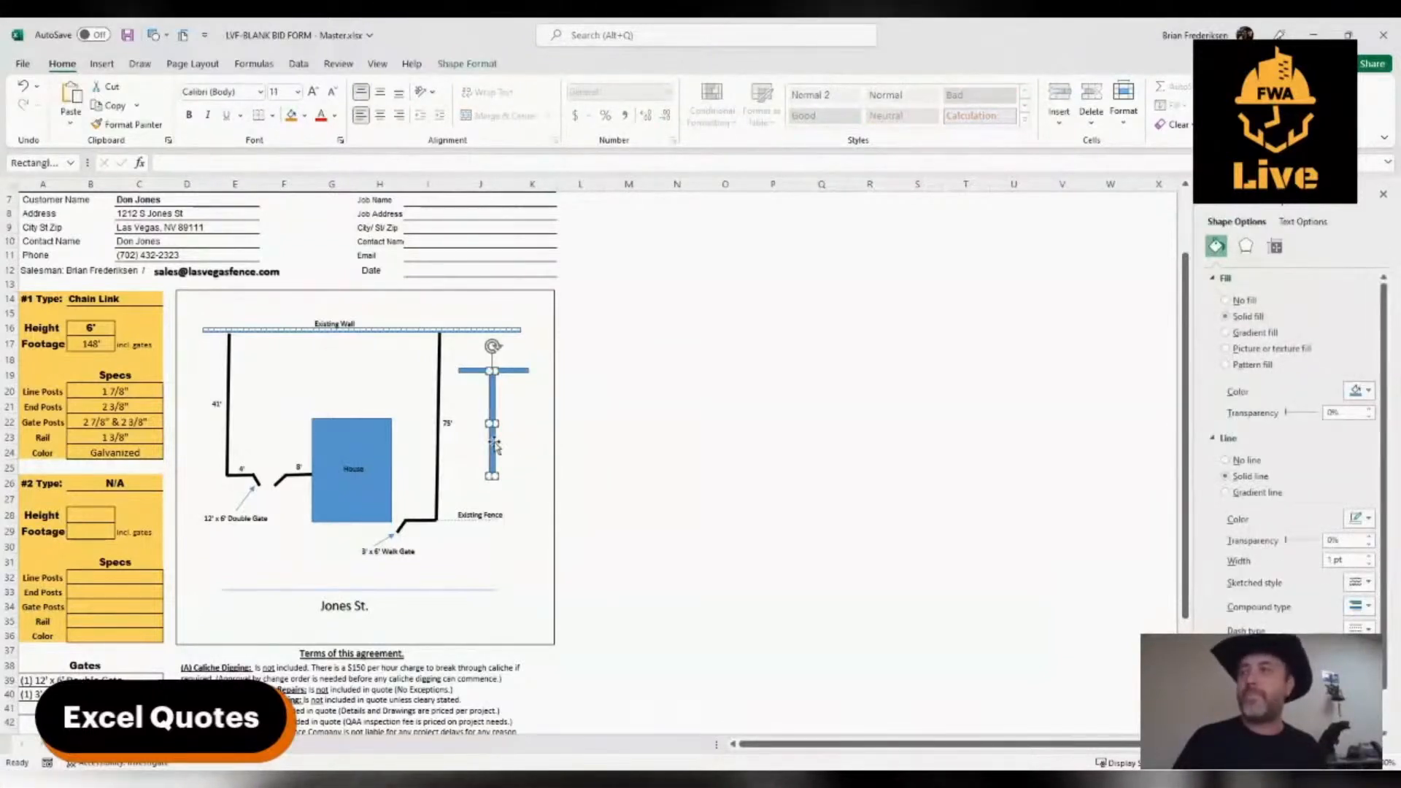
pyautogui.click(101, 65)
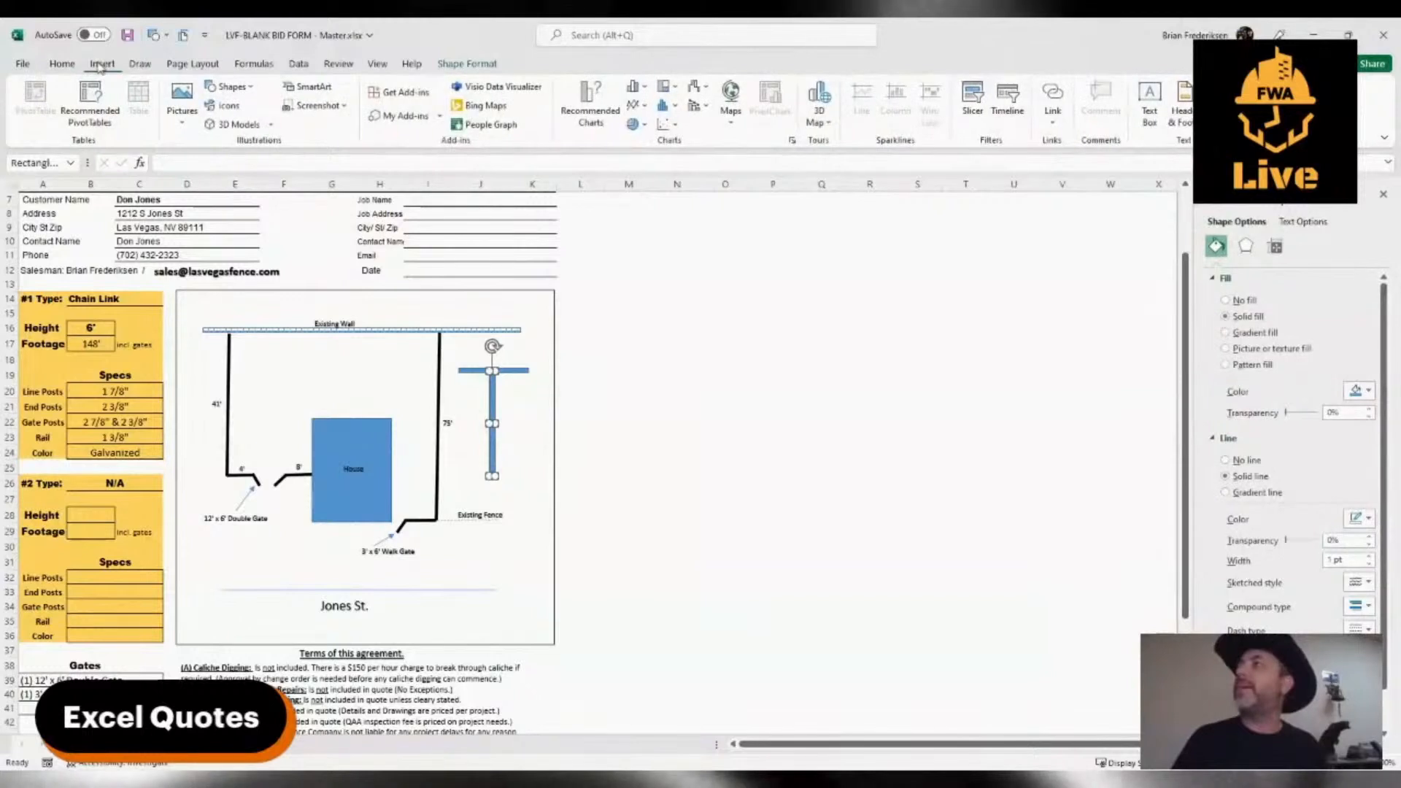
pyautogui.click(225, 89)
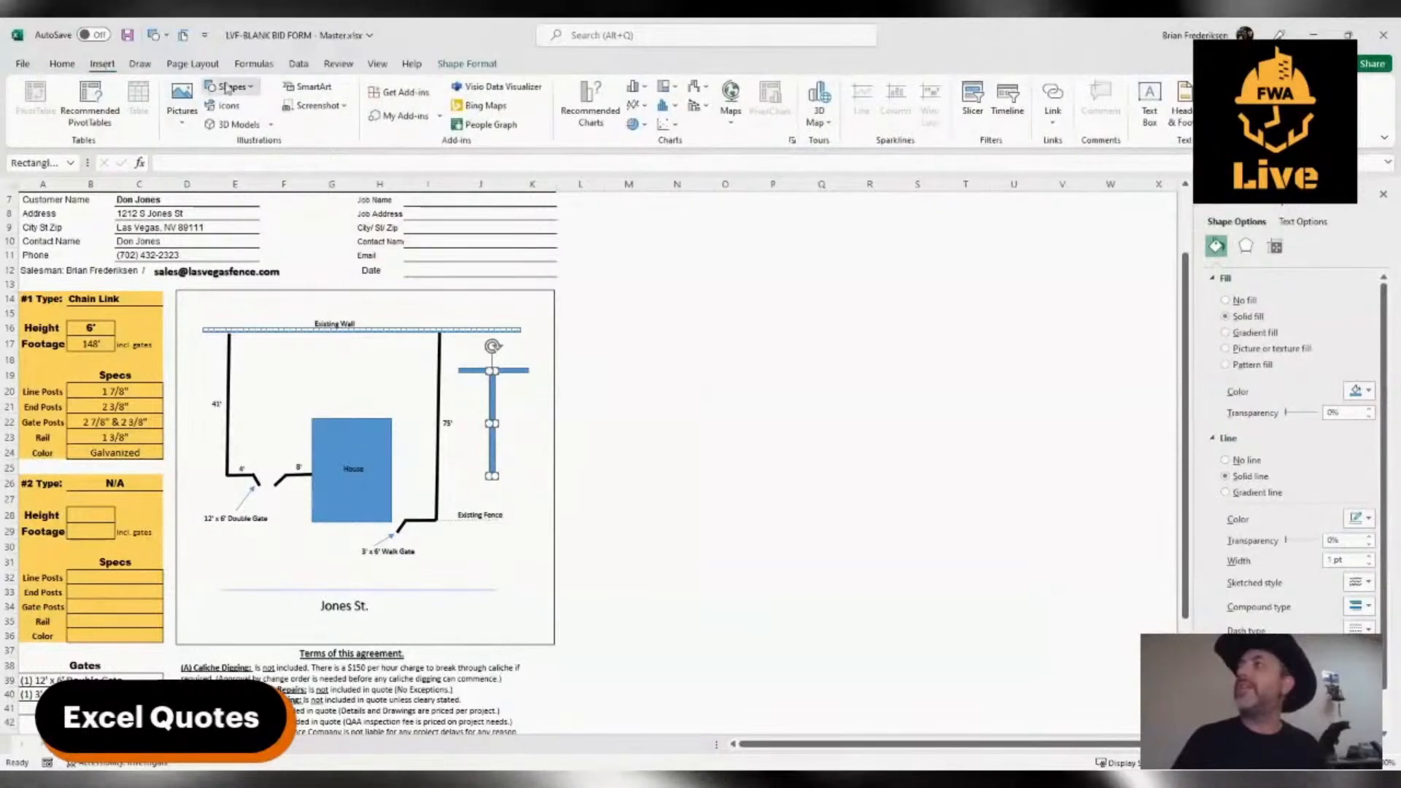
pyautogui.click(300, 129)
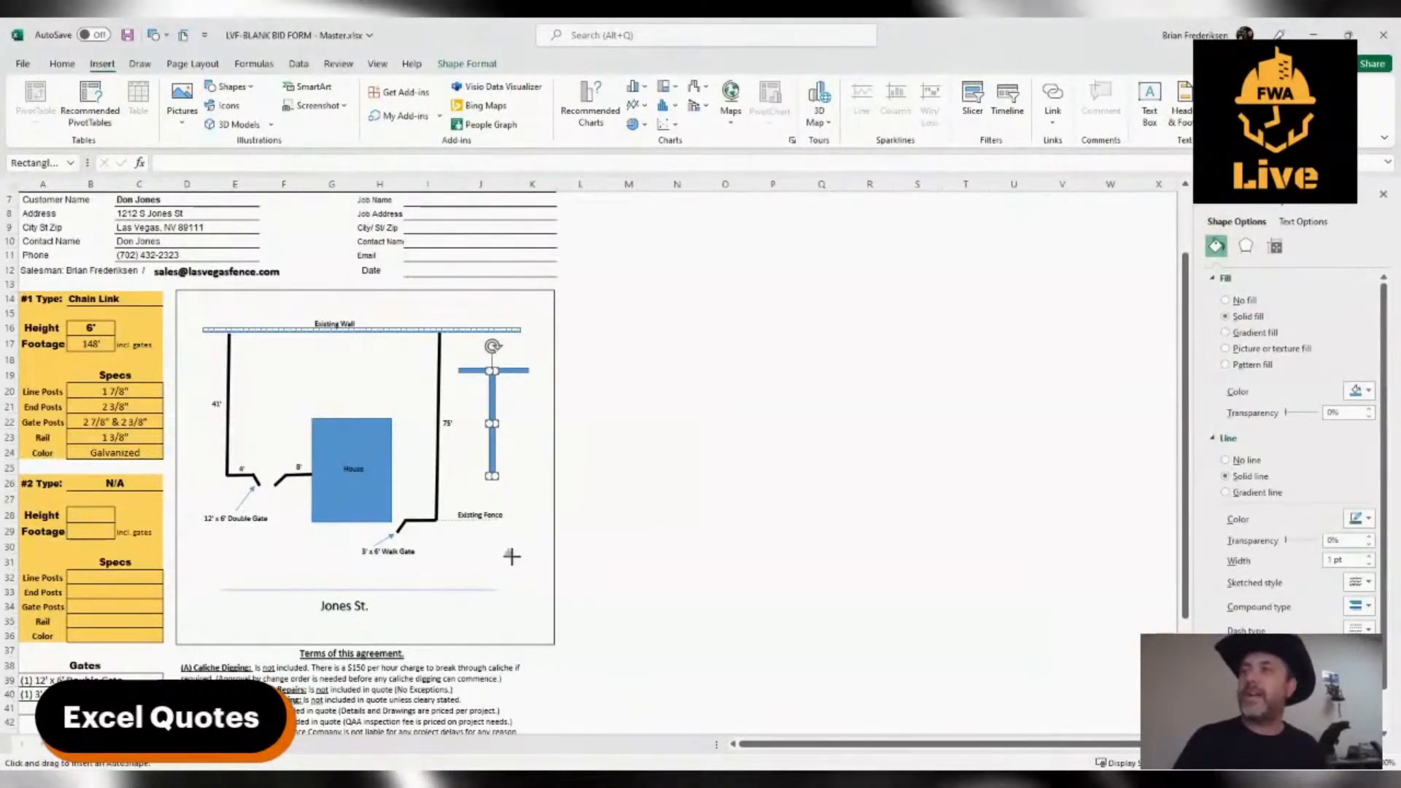
pyautogui.moveTo(504, 546)
pyautogui.mouseDown()
pyautogui.moveTo(512, 559)
pyautogui.moveTo(503, 426)
pyautogui.mouseUp()
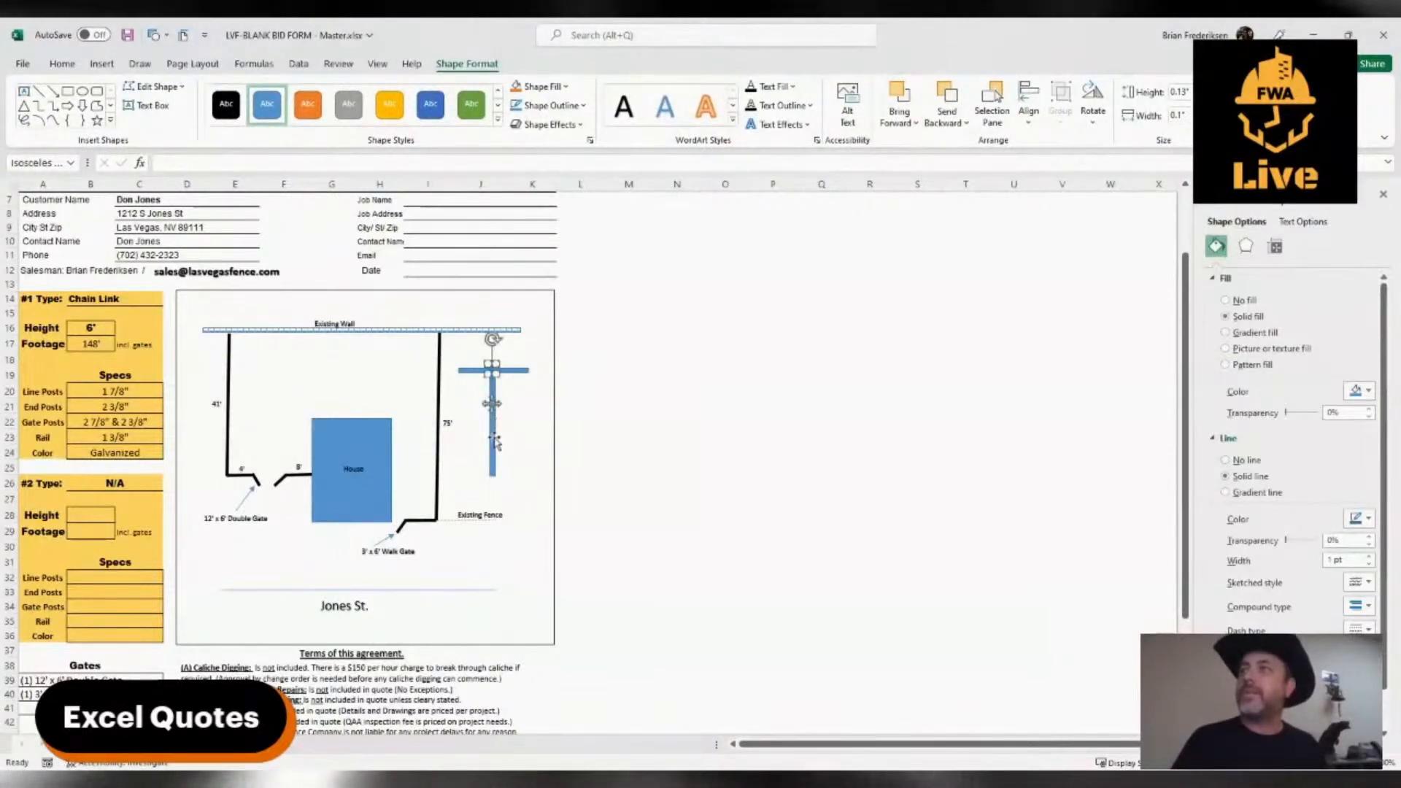
# Copy the post and widen the copy into a rectangle about 1.54" high and 0.88" wide over the post
pyautogui.click(494, 441)
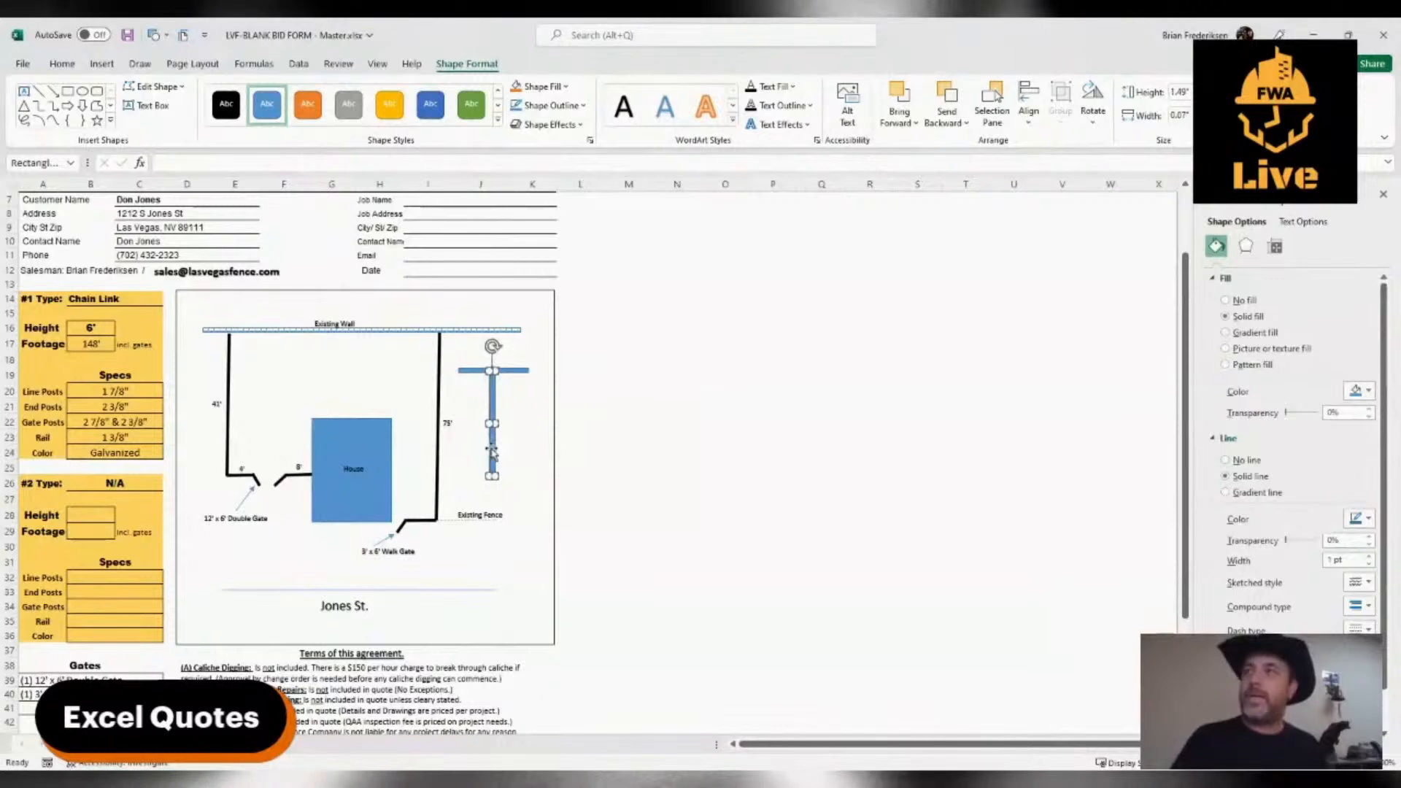
pyautogui.moveTo(493, 442); pyautogui.dragTo(465, 474)
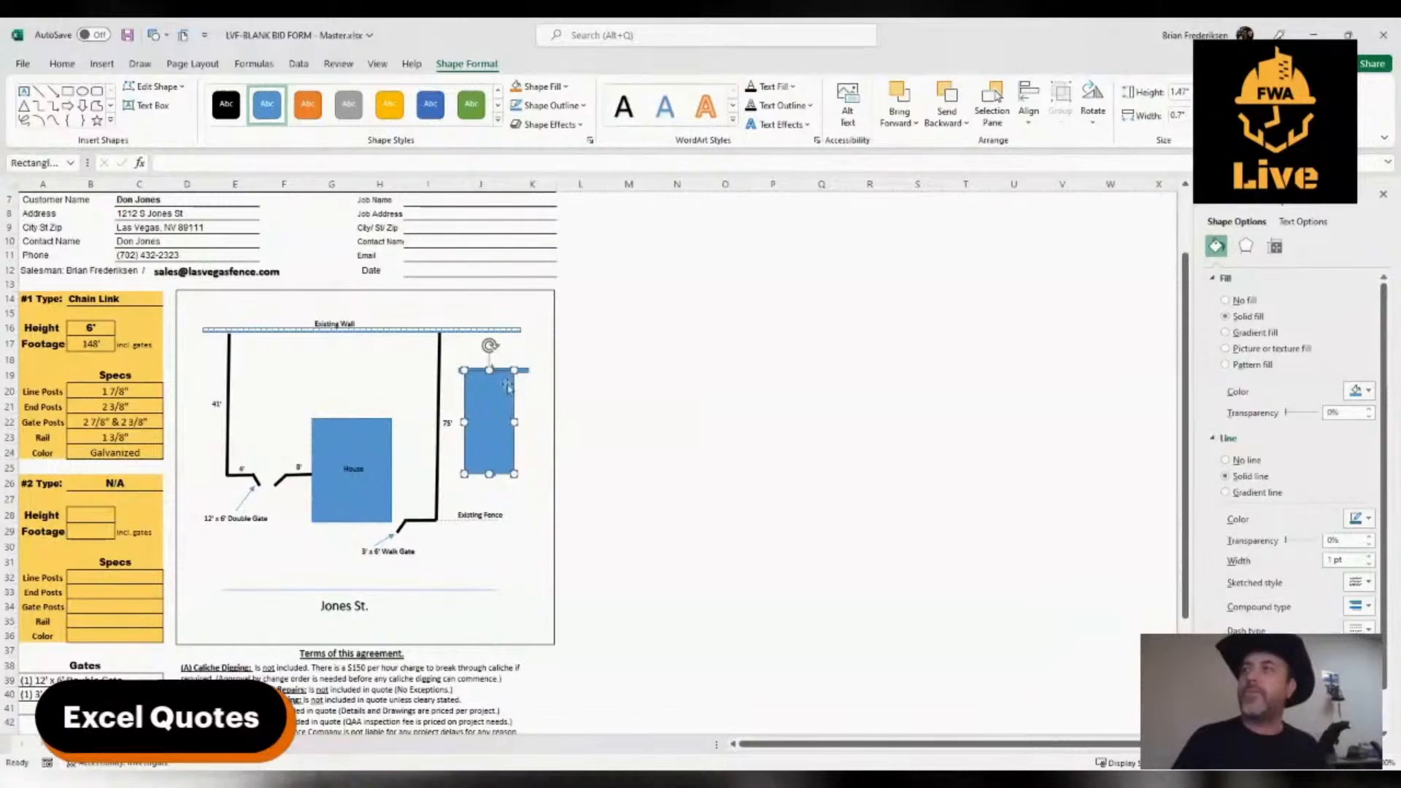
pyautogui.moveTo(514, 370); pyautogui.dragTo(528, 365)
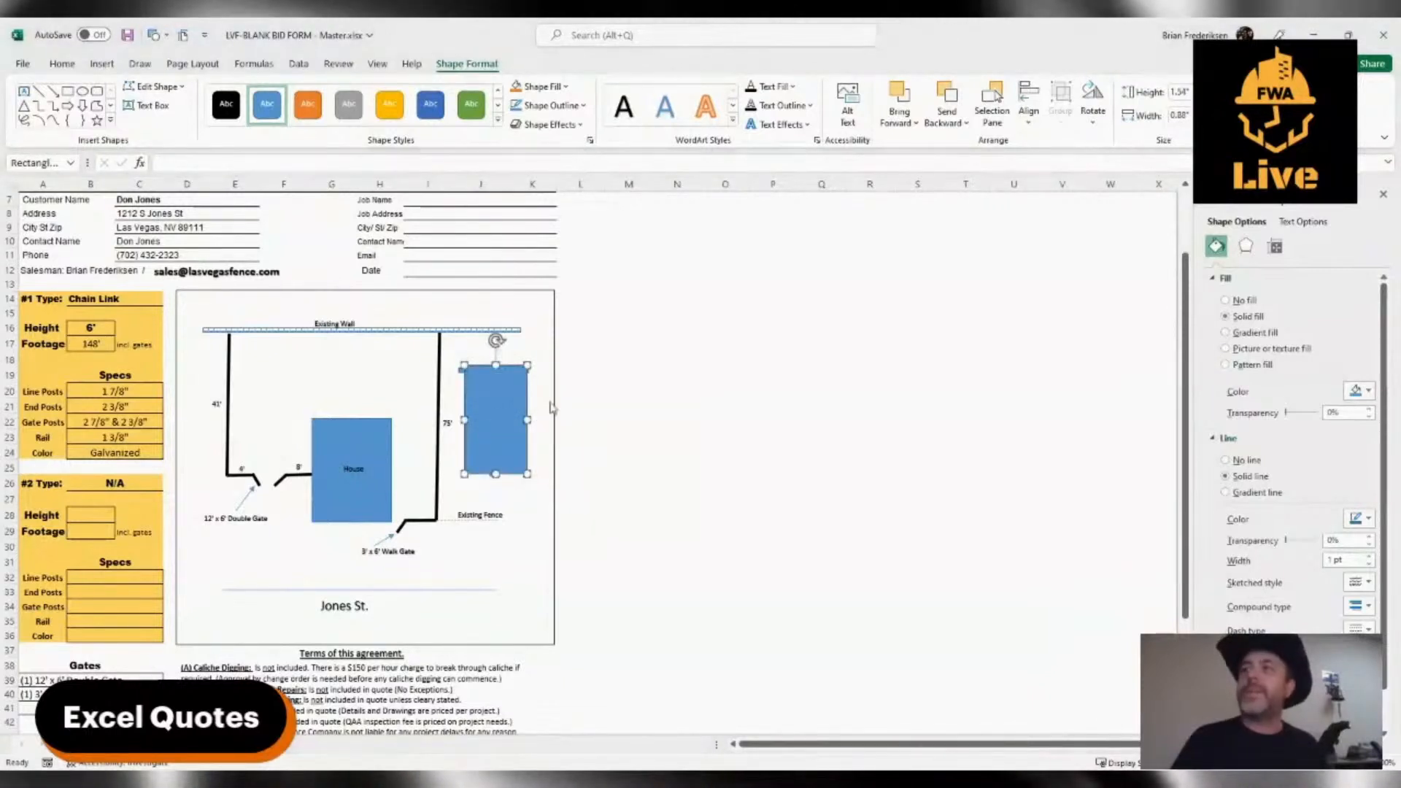
# Give the new rectangle a diamond-mesh pattern fill and remove its outline
pyautogui.click(1225, 364)
pyautogui.click(1337, 537)
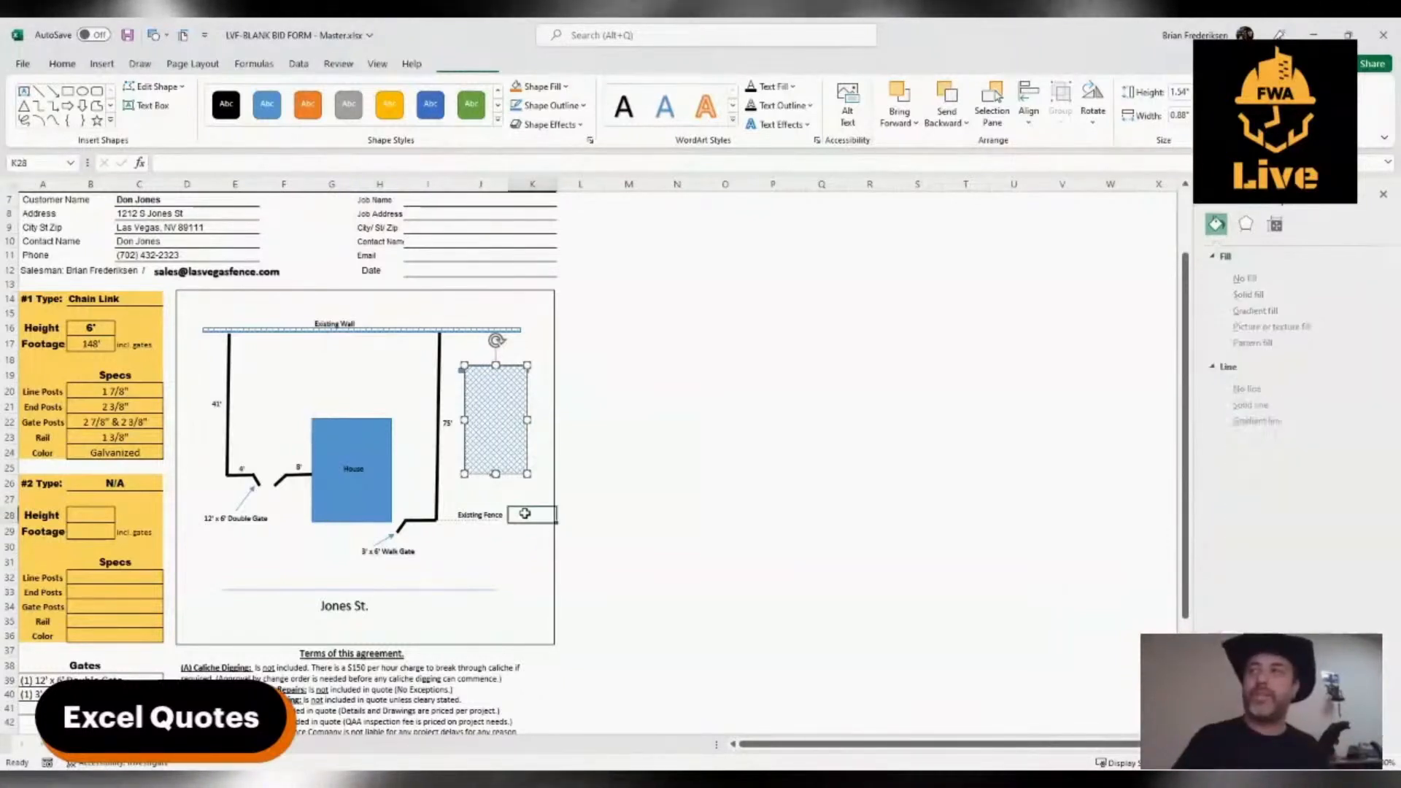
pyautogui.click(525, 514)
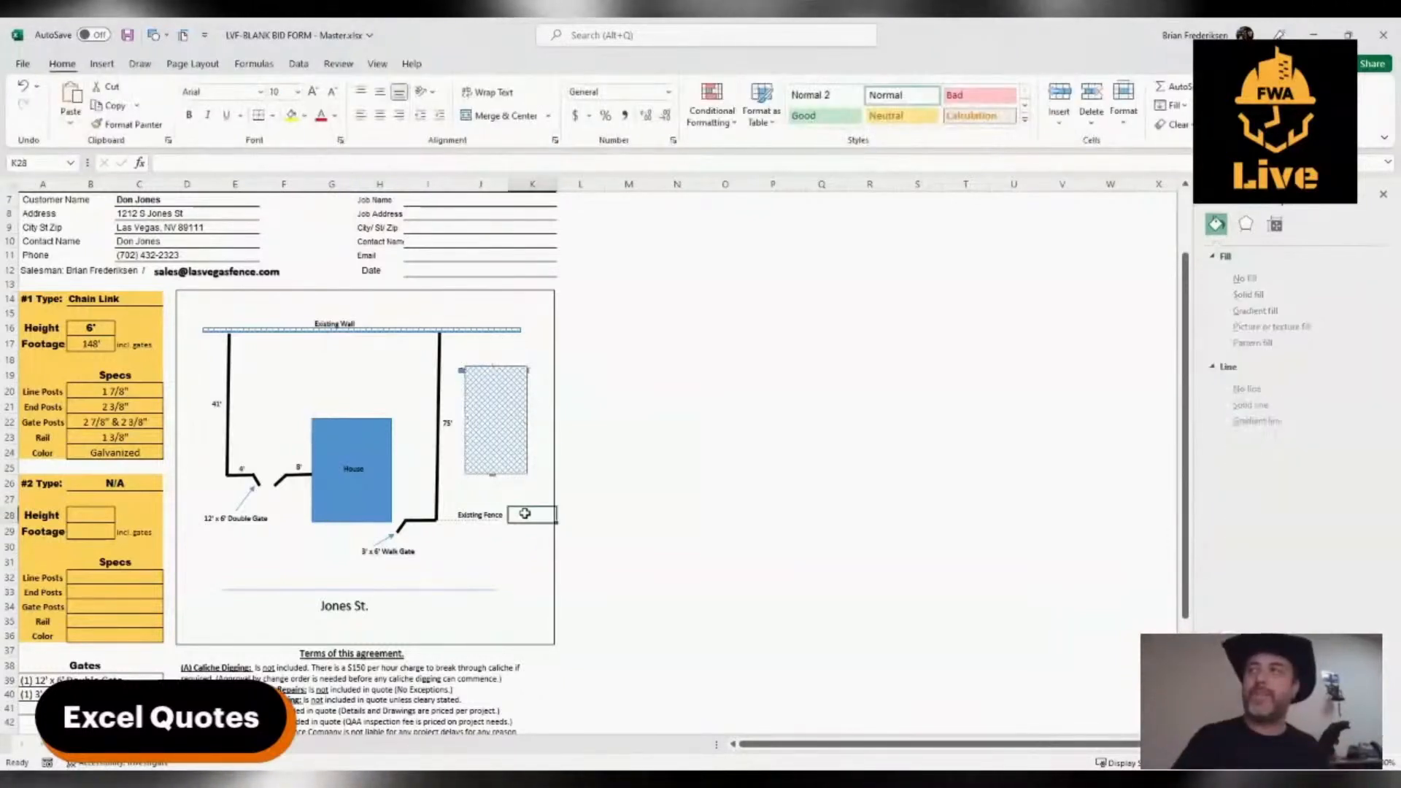
pyautogui.click(493, 417)
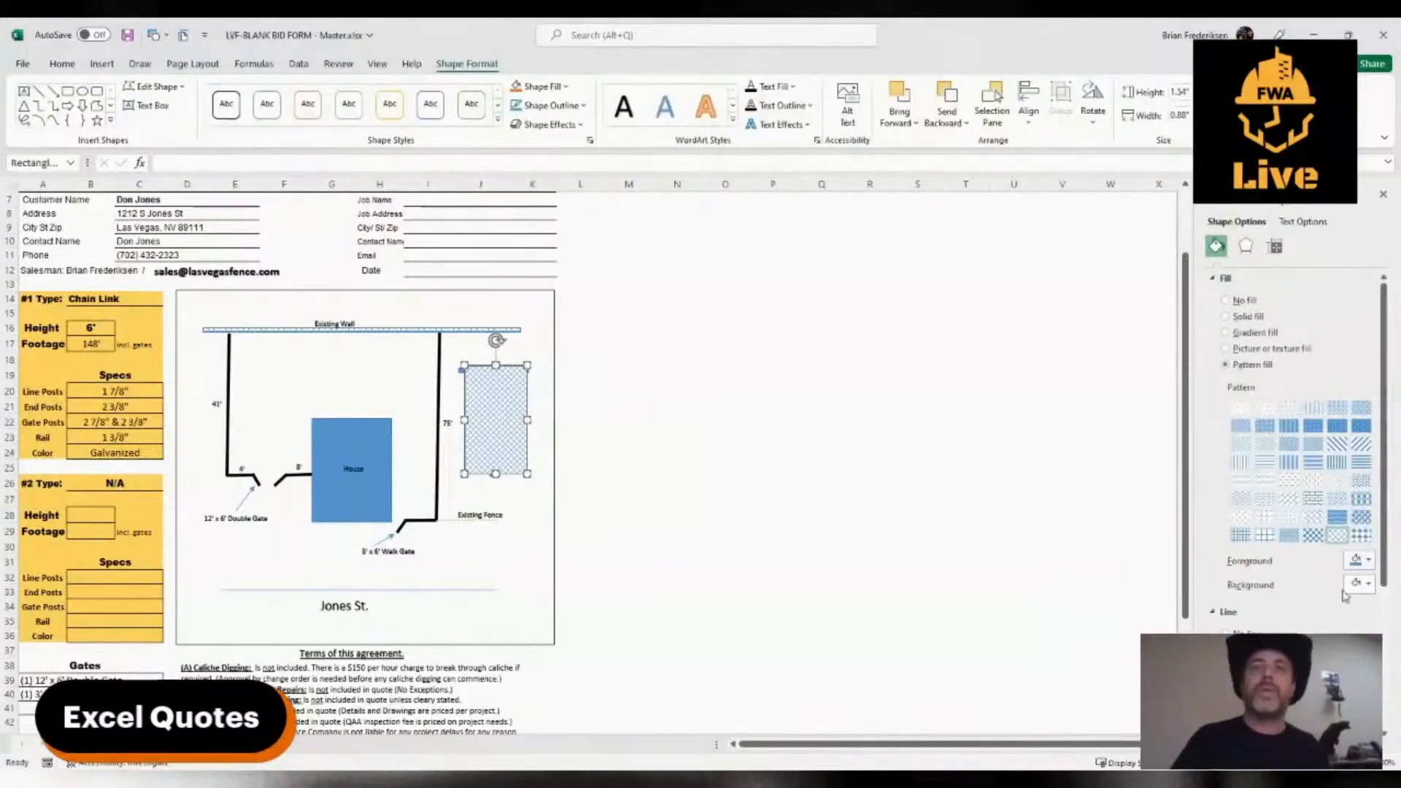
pyautogui.scroll(-2, 1345, 595)
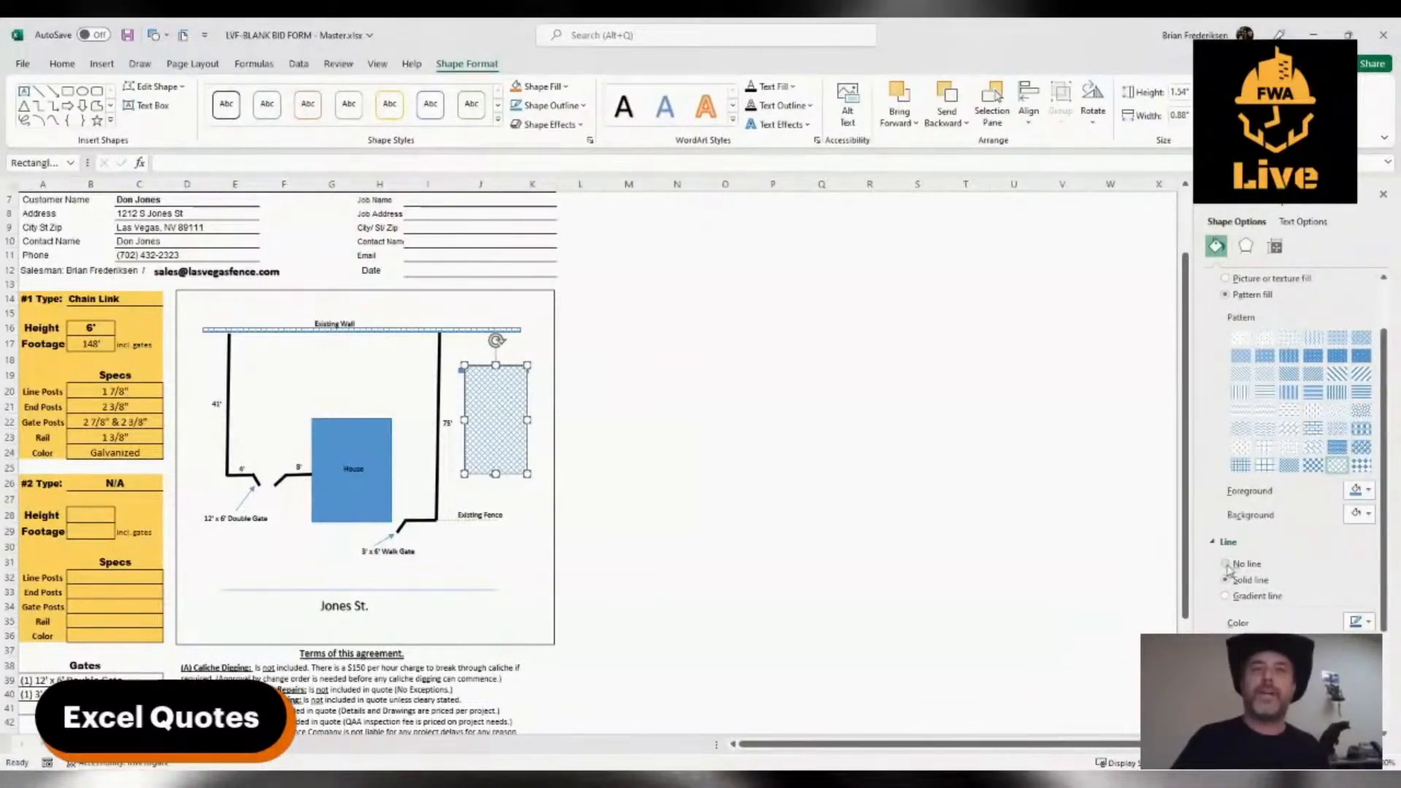
pyautogui.scroll(2, 1227, 568)
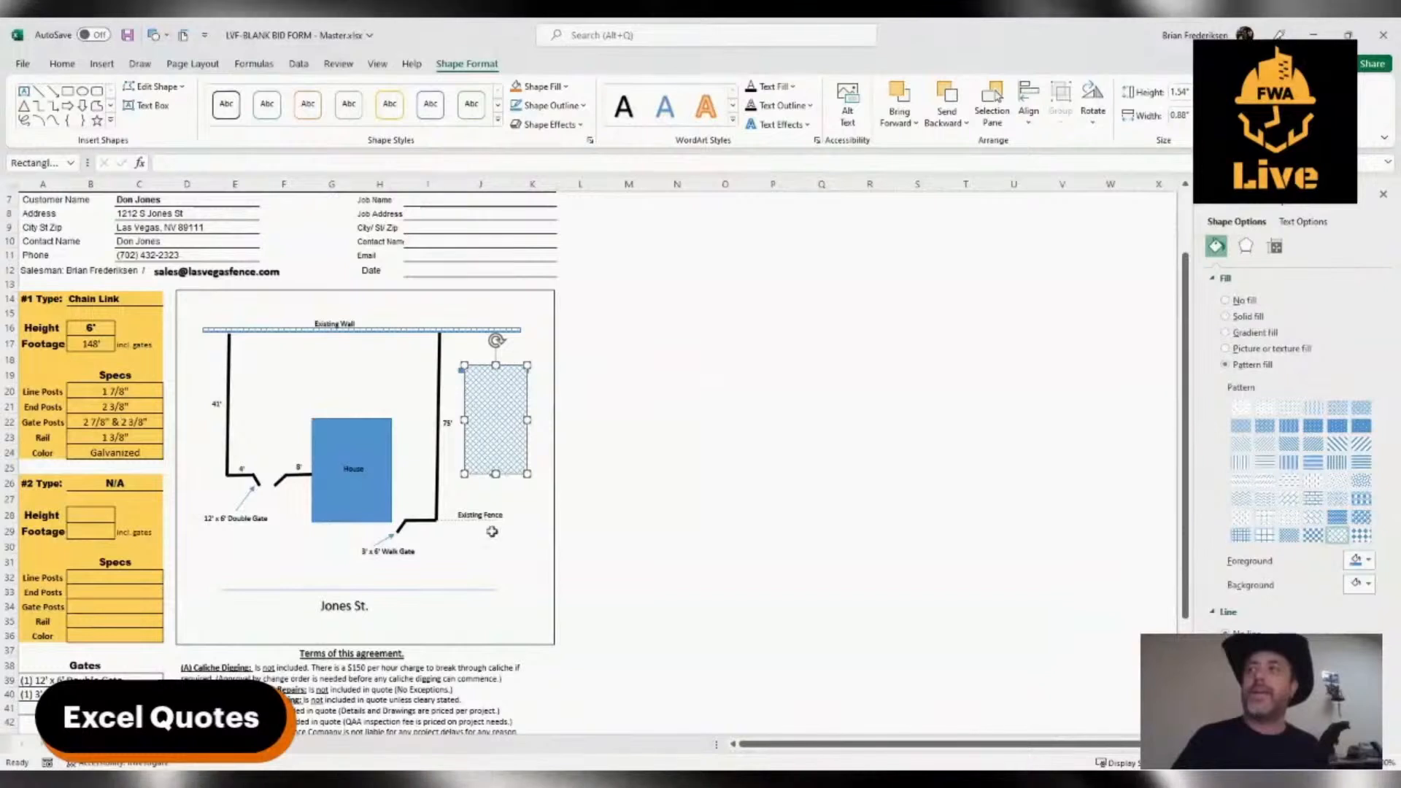
pyautogui.click(517, 527)
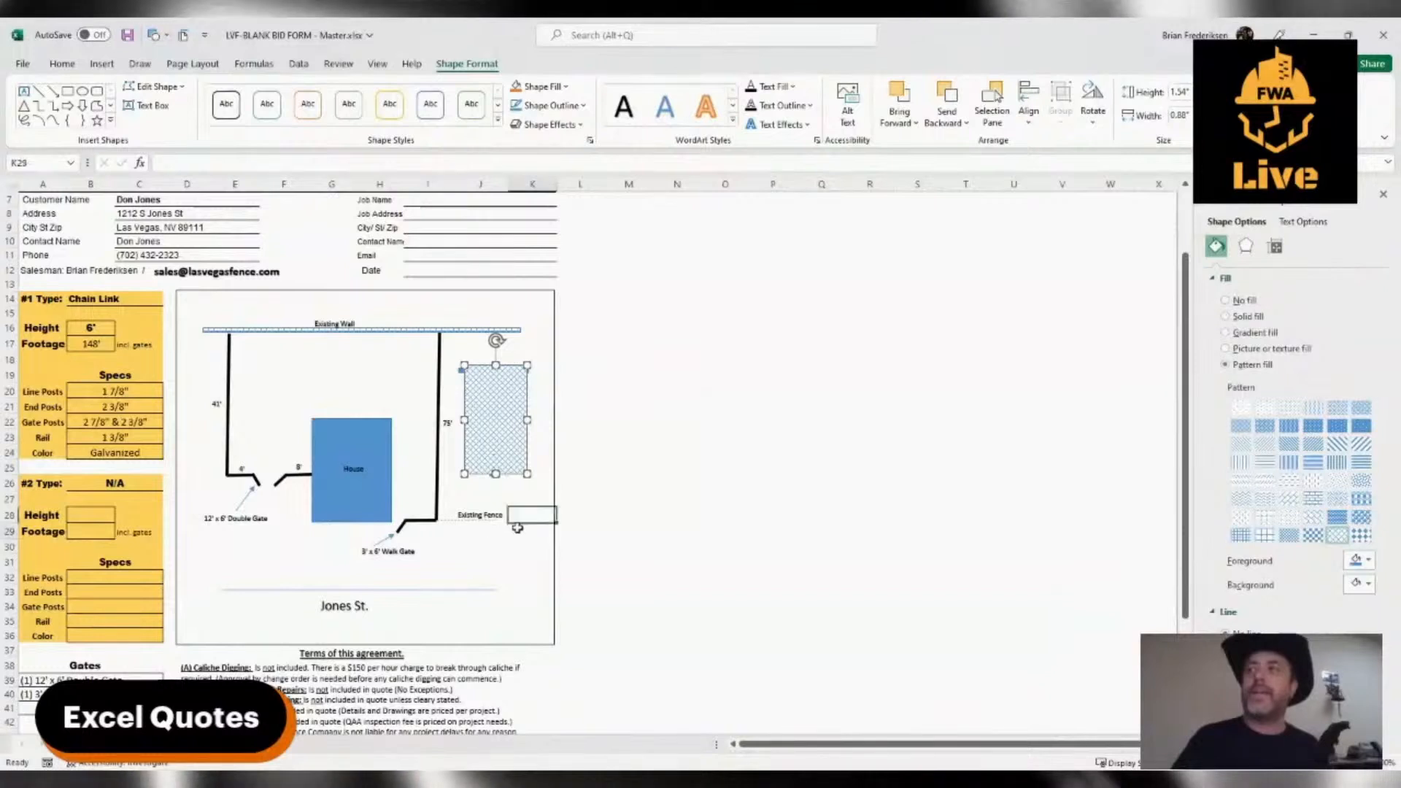
# Send the mesh-patterned rectangle behind the post and top rail
pyautogui.click(493, 422)
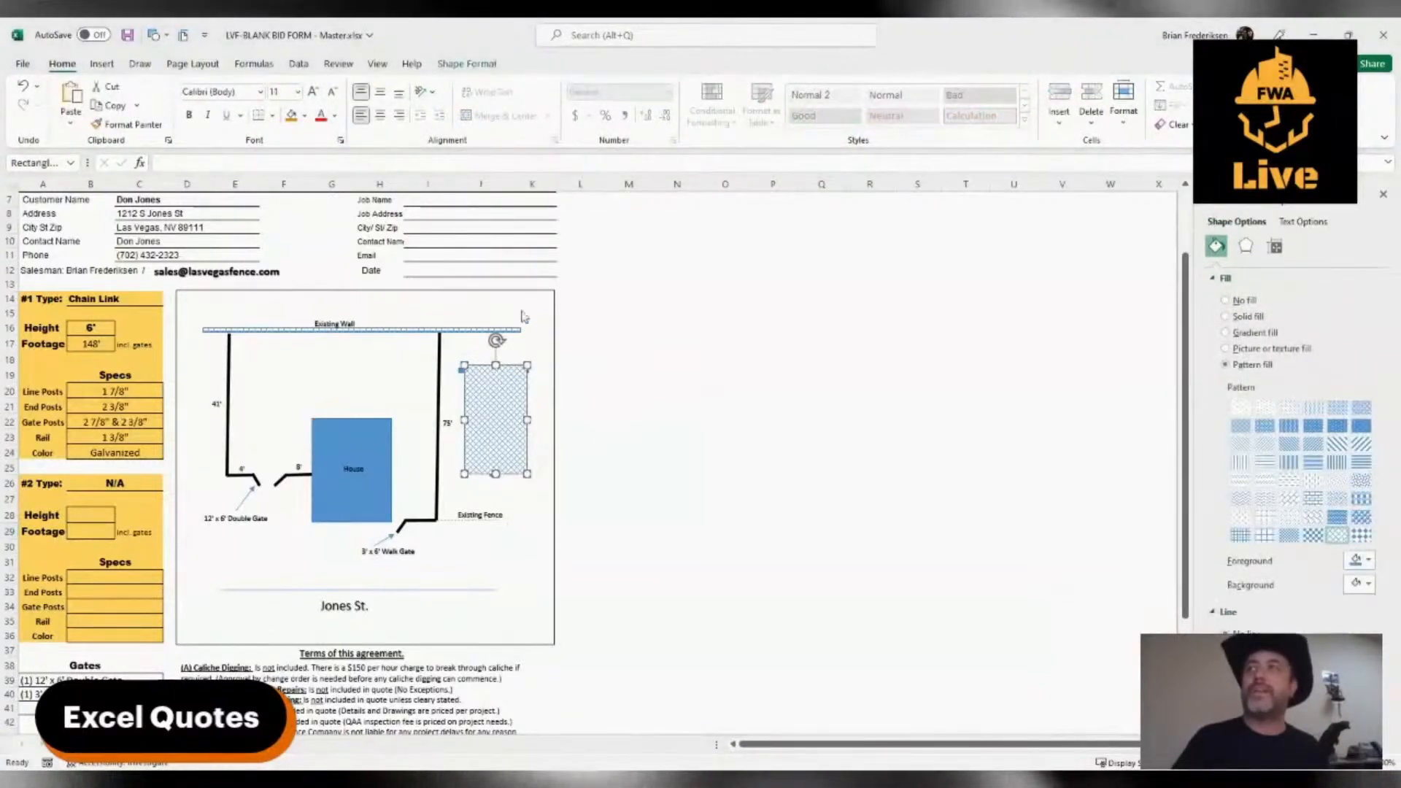
pyautogui.click(526, 544)
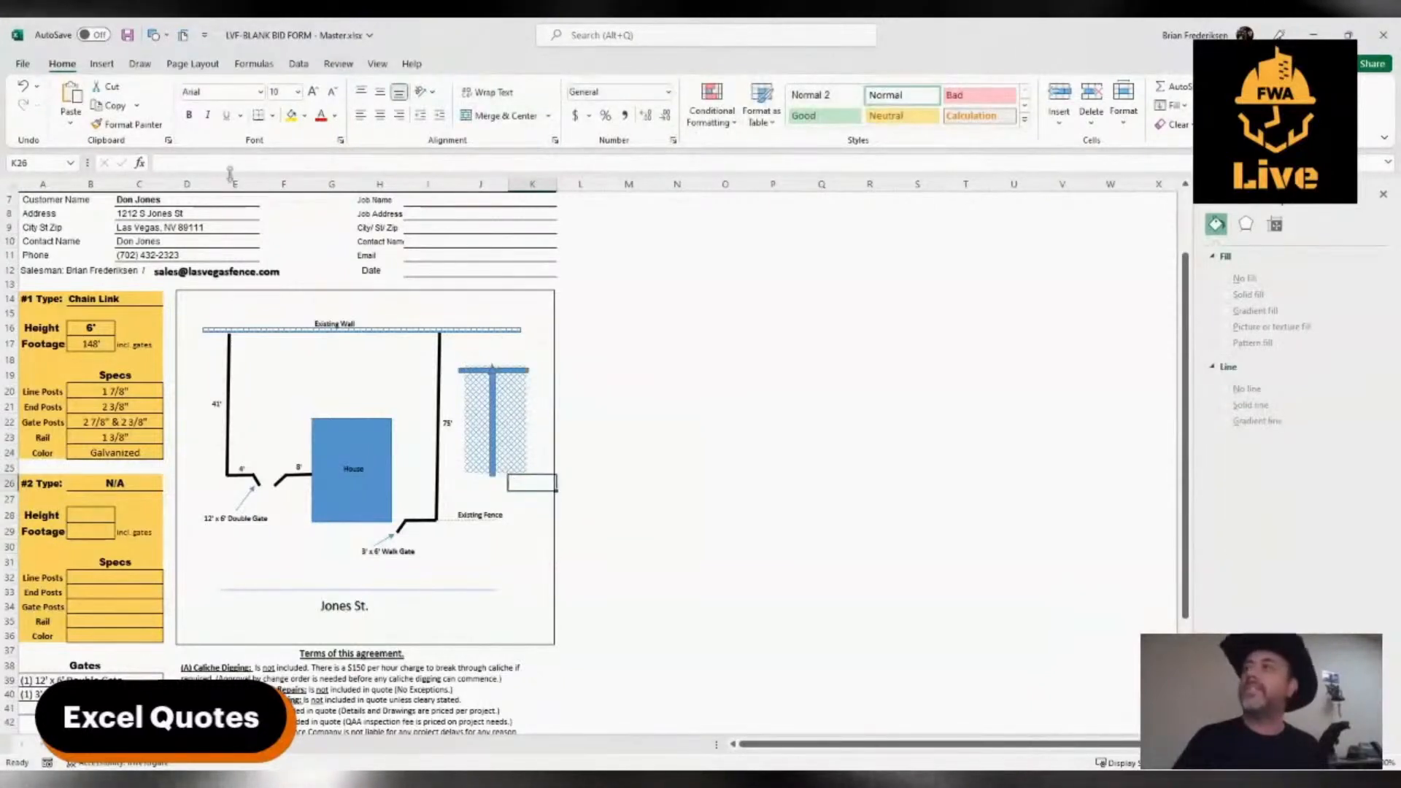
# Draw a horizontal line about 0.94" long along the mesh's bottom edge and place a copy of it slightly above
pyautogui.click(103, 64)
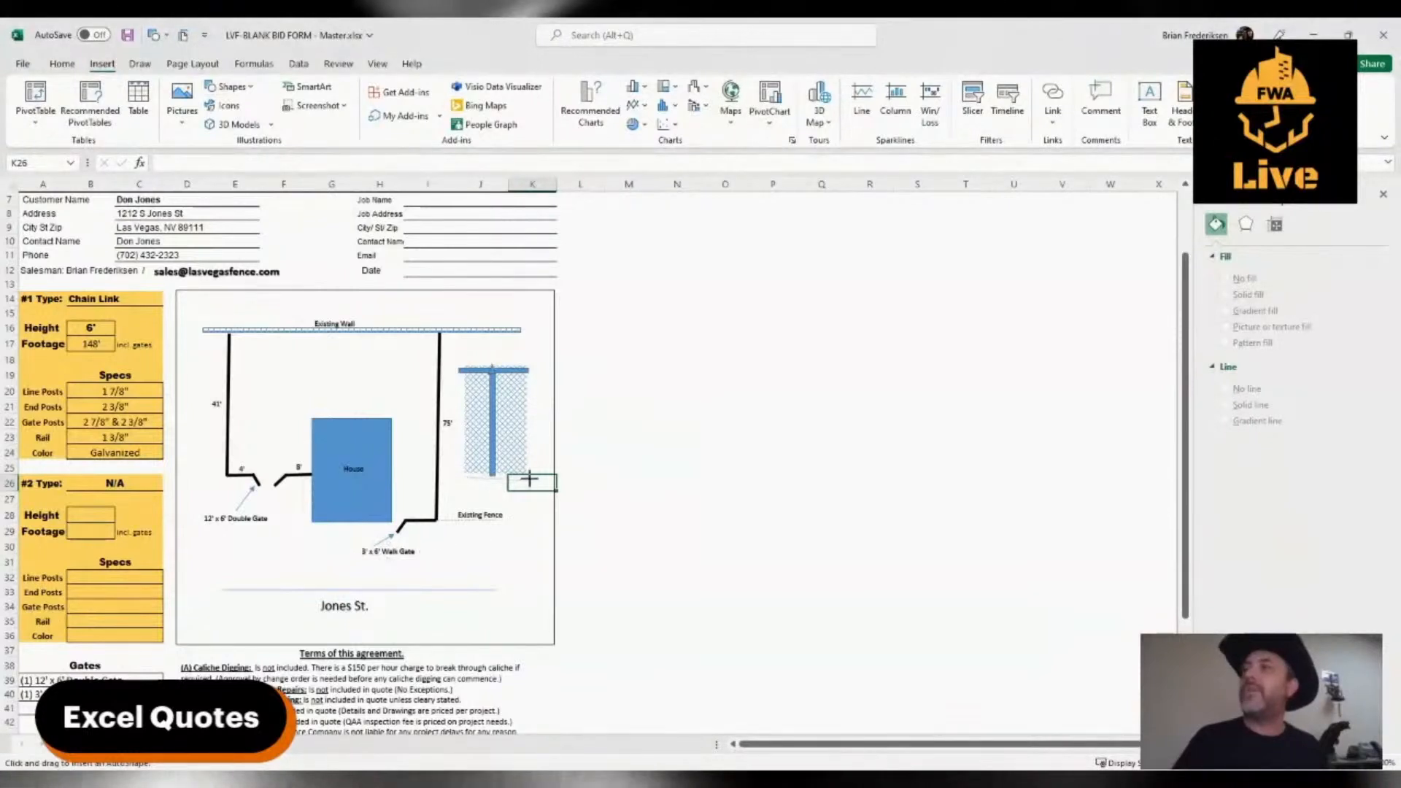
pyautogui.moveTo(530, 476); pyautogui.dragTo(465, 476)
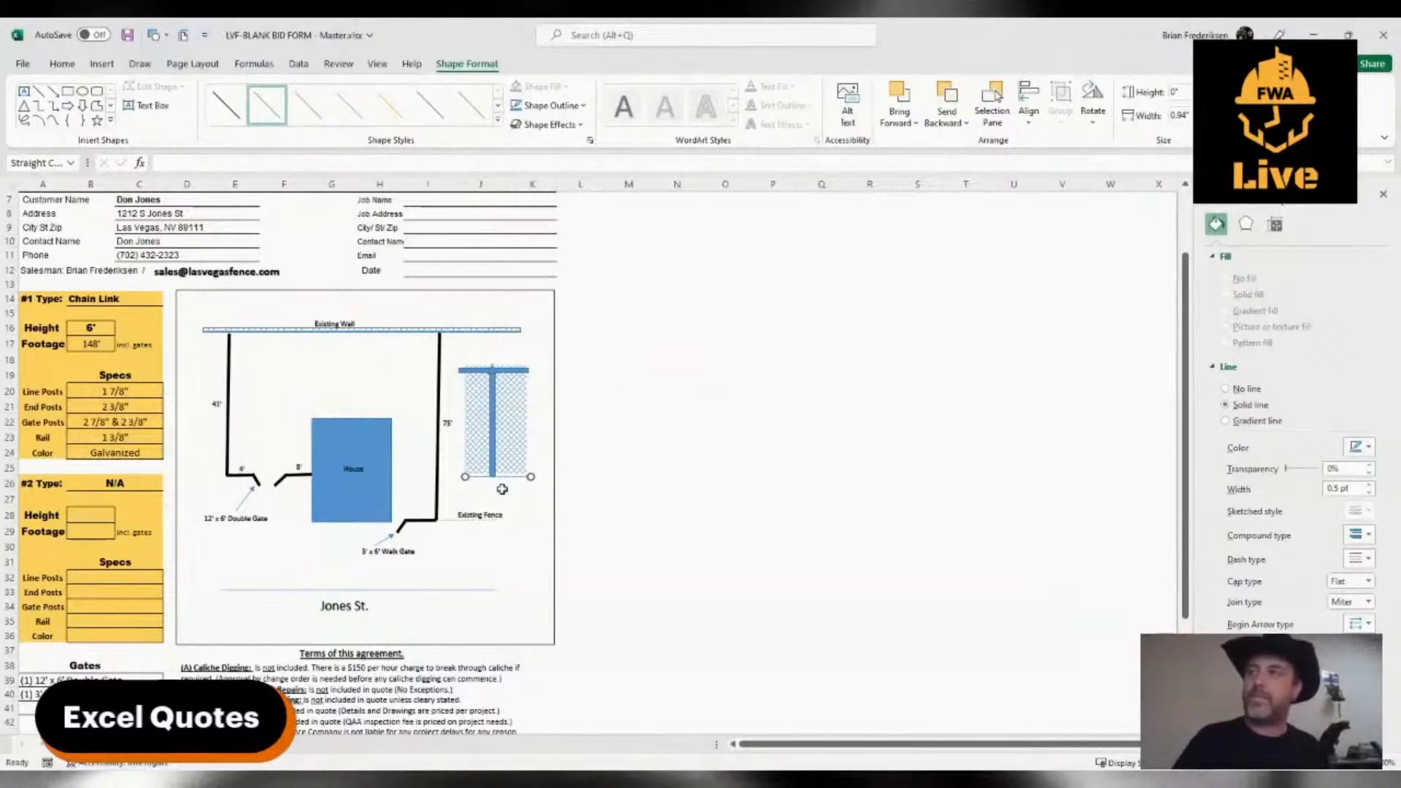
pyautogui.moveTo(511, 476); pyautogui.dragTo(509, 468)
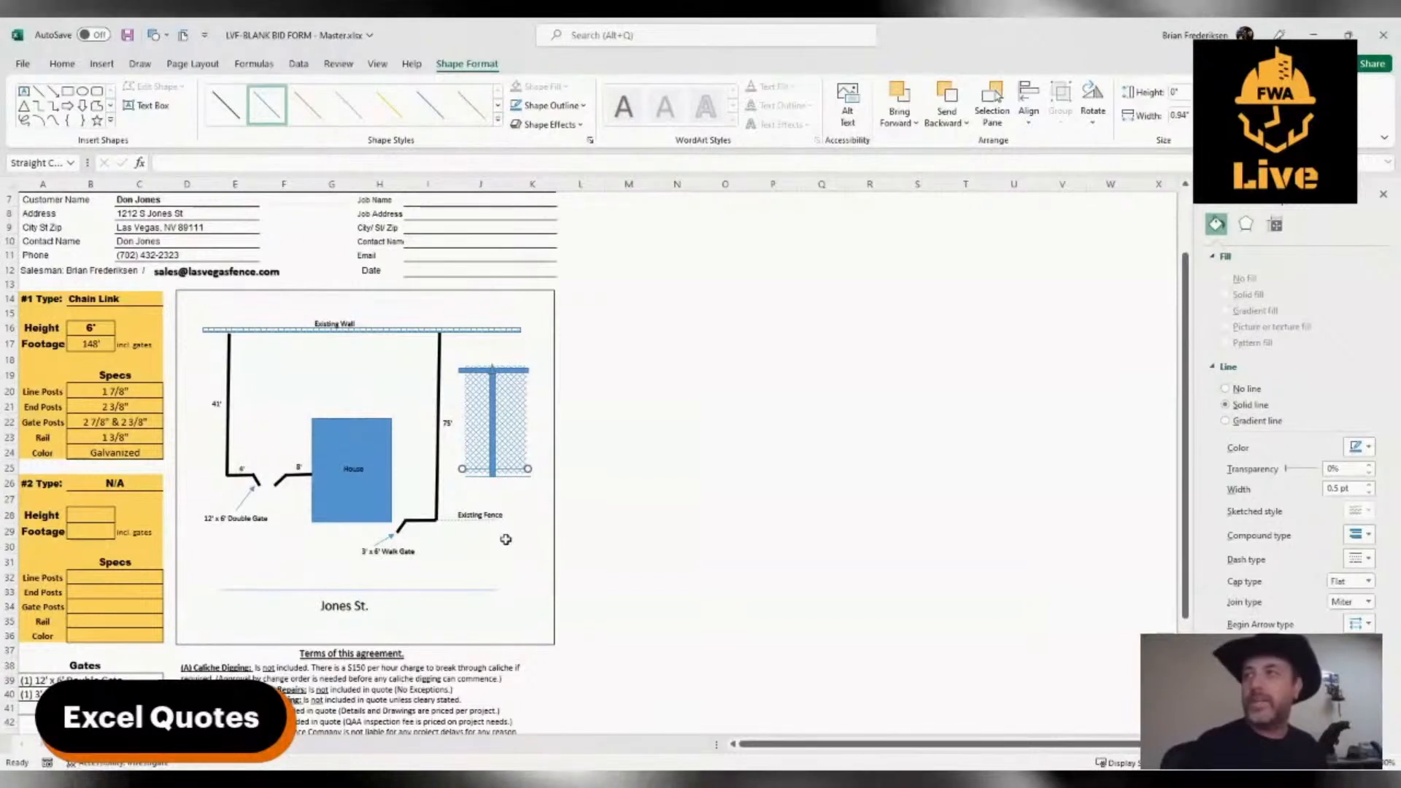
pyautogui.click(526, 532)
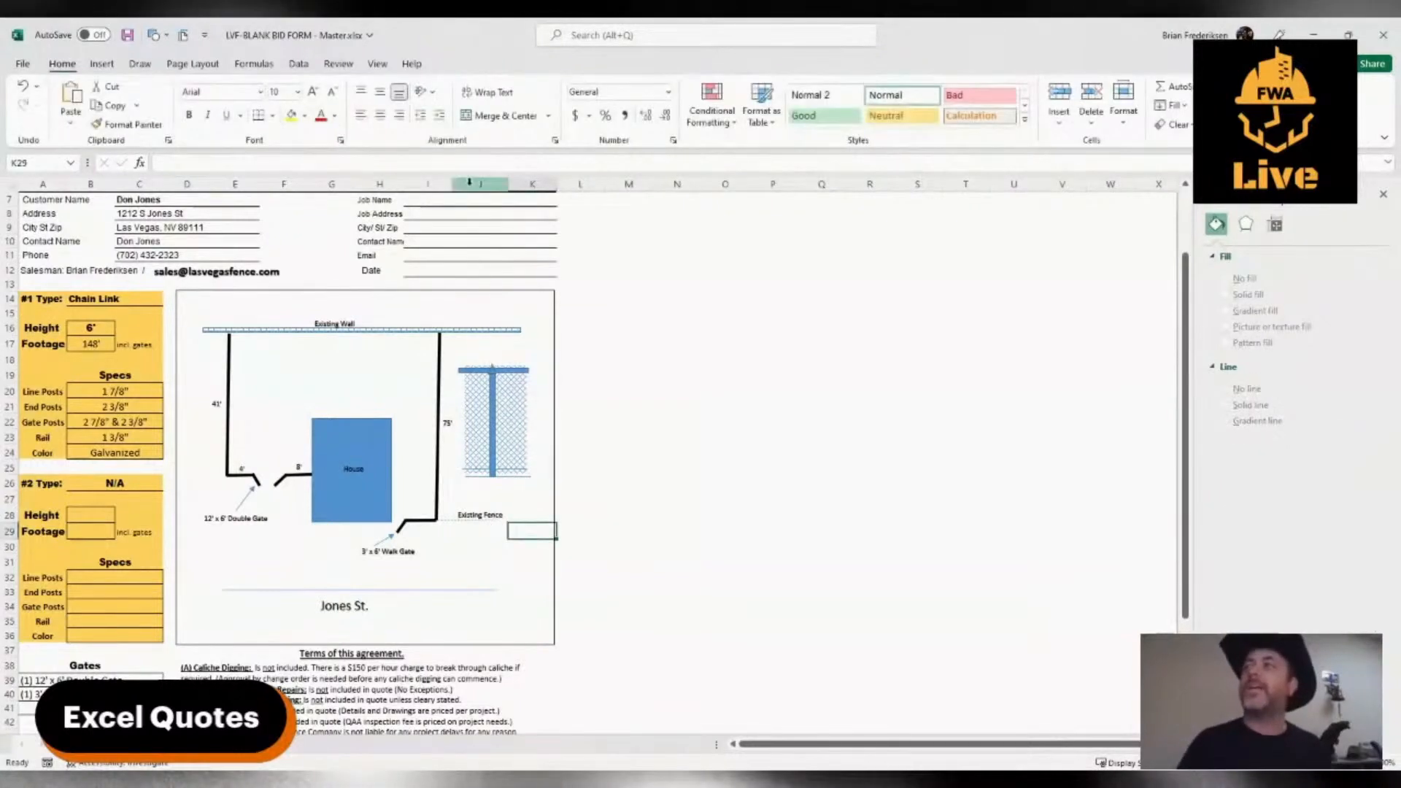
# Place a copy of the "75'" label just right of the mesh and change its text to "6'"
pyautogui.click(452, 427)
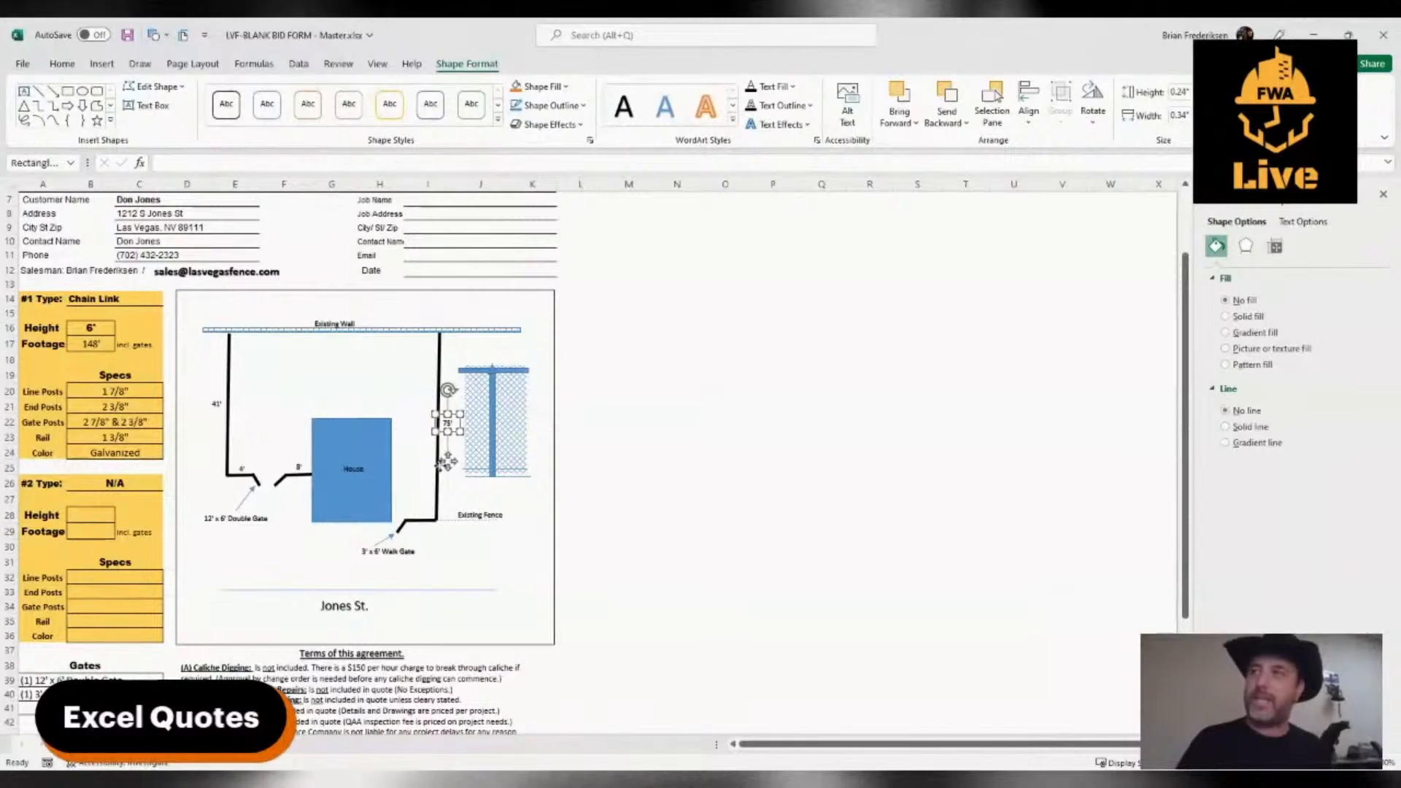
pyautogui.moveTo(442, 467); pyautogui.dragTo(535, 464)
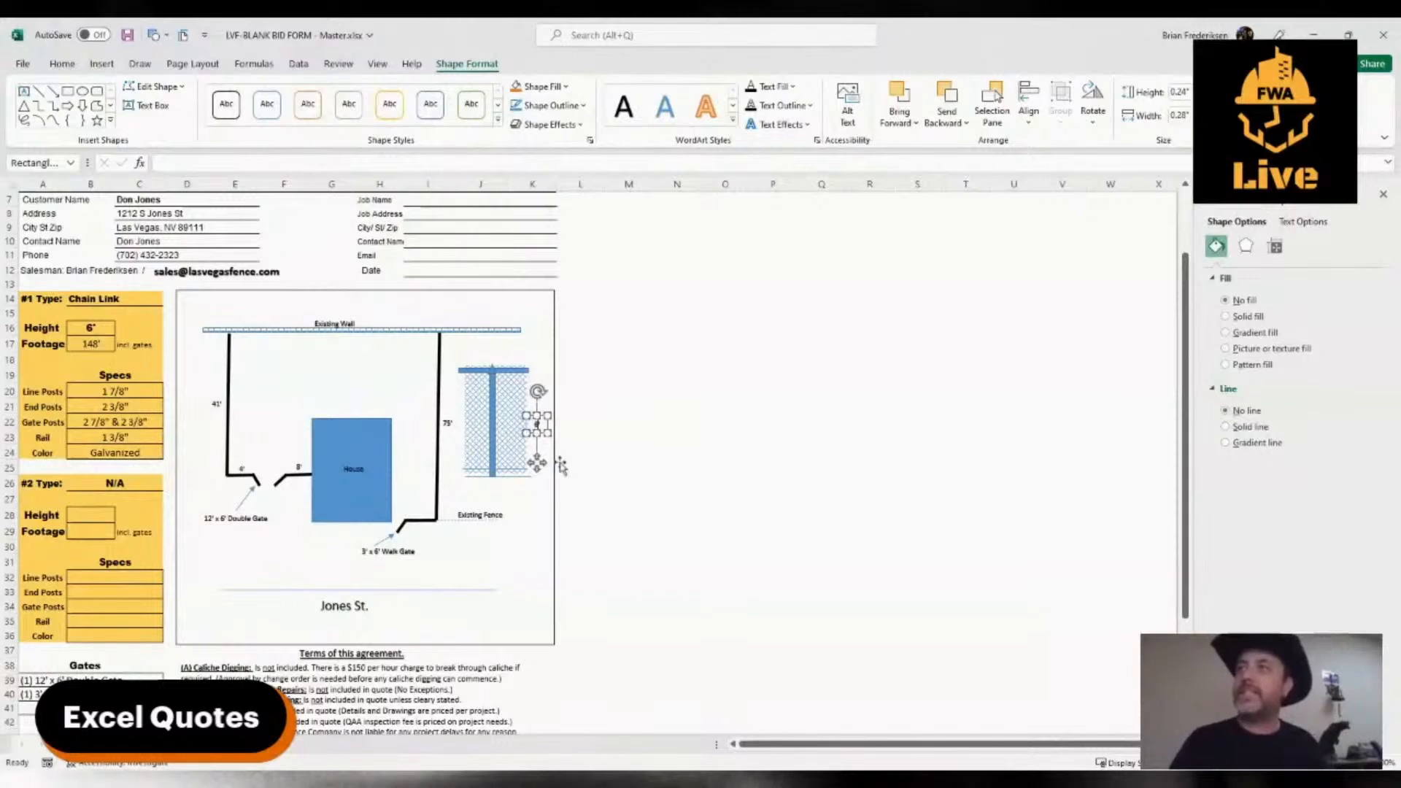
pyautogui.click(533, 511)
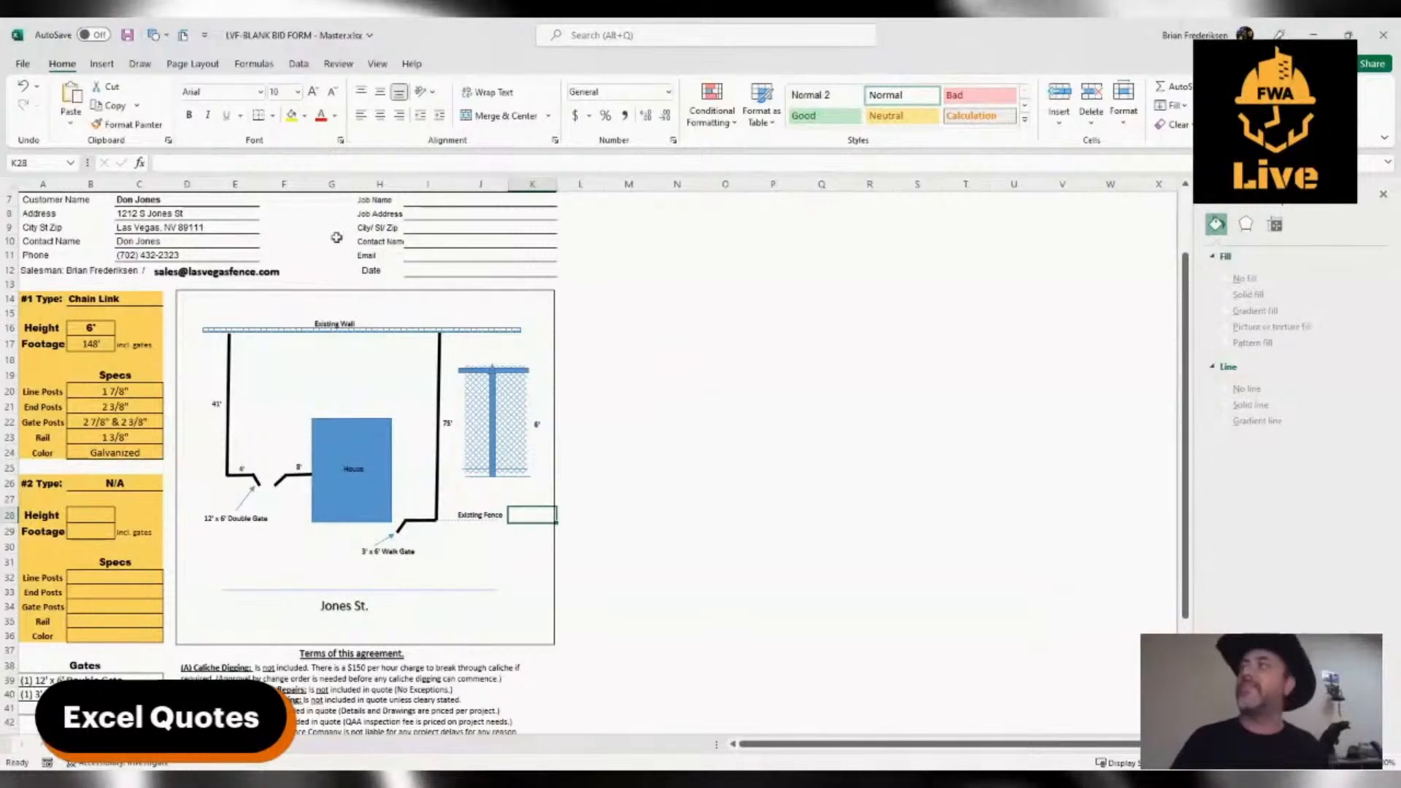
# Draw a double-headed vertical arrow about 1.58" tall along the mesh's right edge and nudge it clear of the "6'" label
pyautogui.click(99, 65)
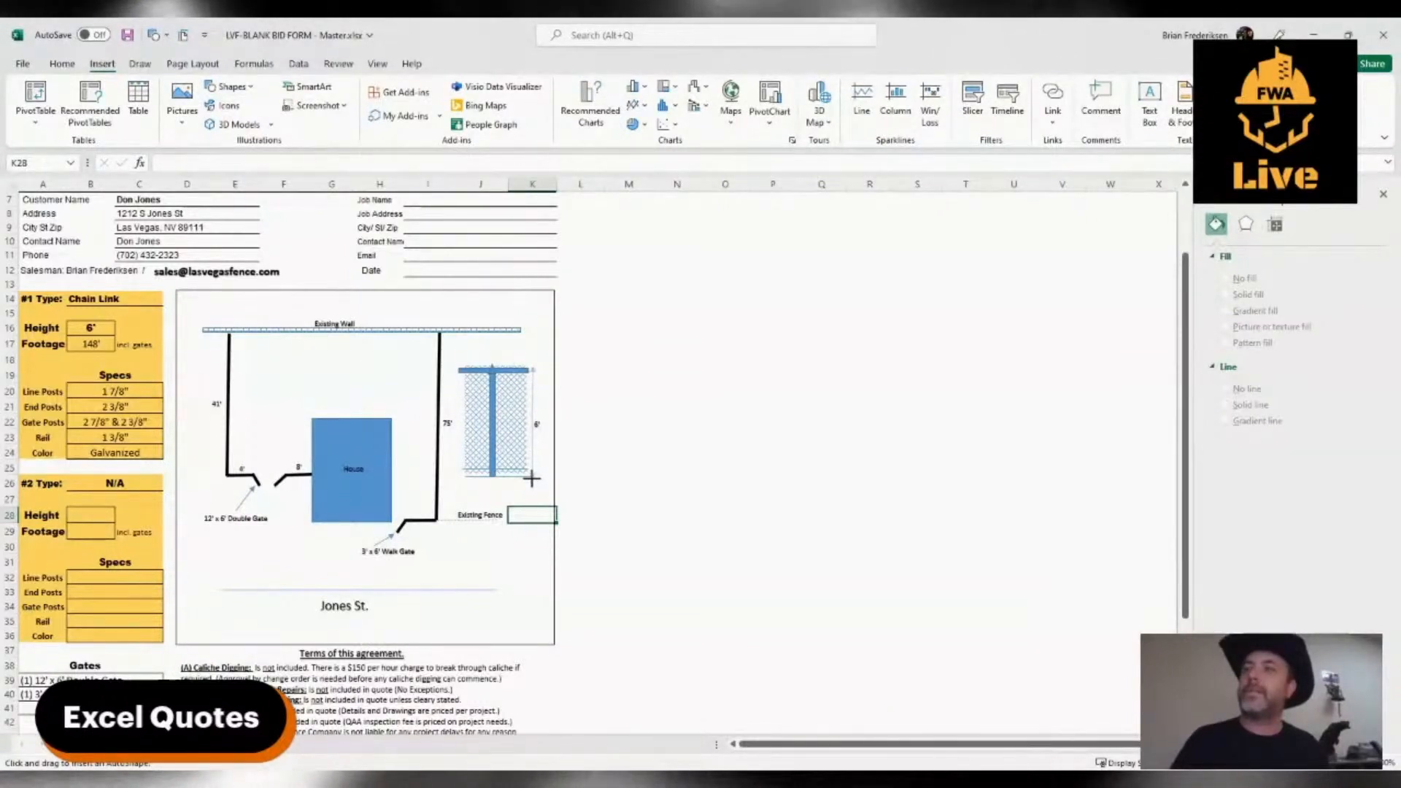
pyautogui.moveTo(532, 478); pyautogui.dragTo(533, 367)
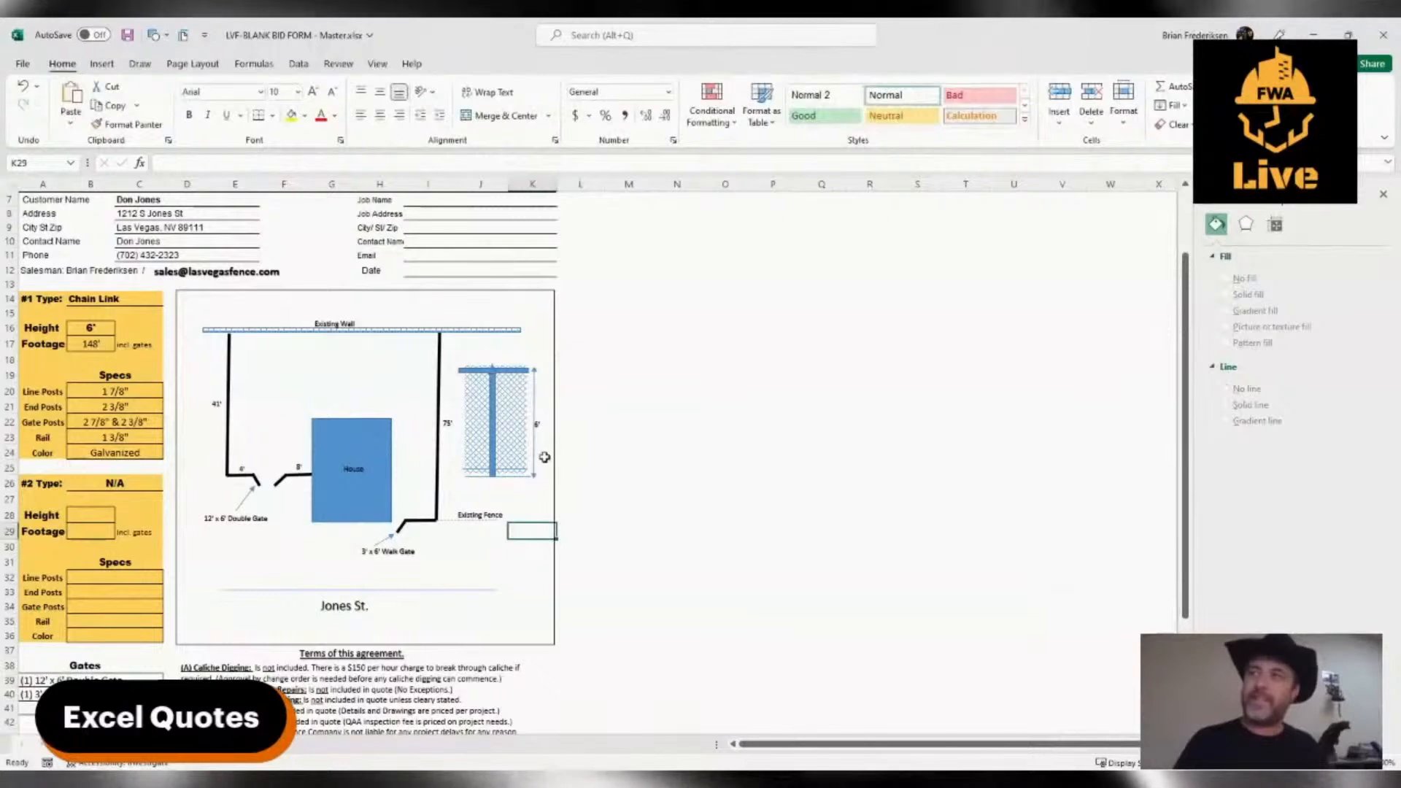
pyautogui.moveTo(532, 479); pyautogui.dragTo(534, 476)
pyautogui.click(529, 530)
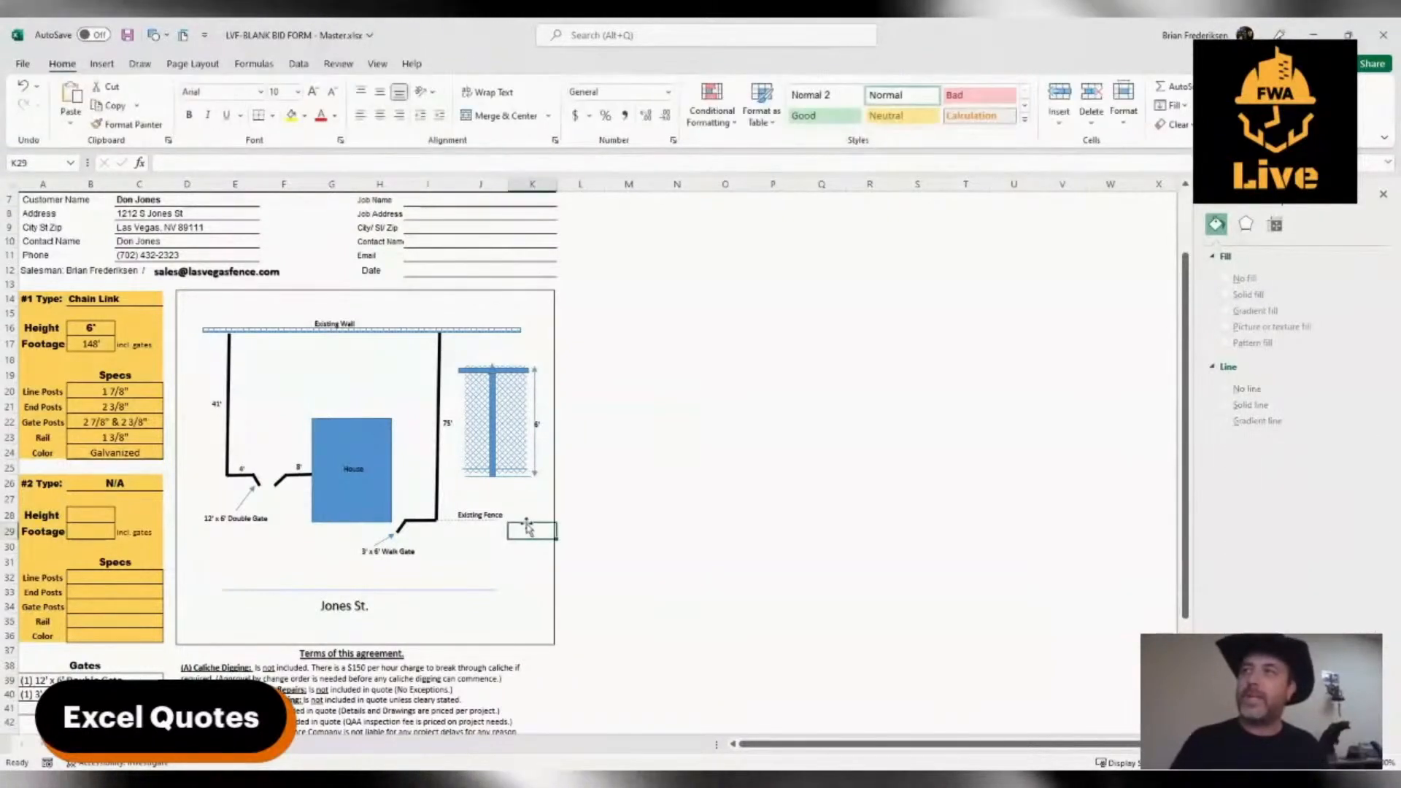
pyautogui.click(535, 421)
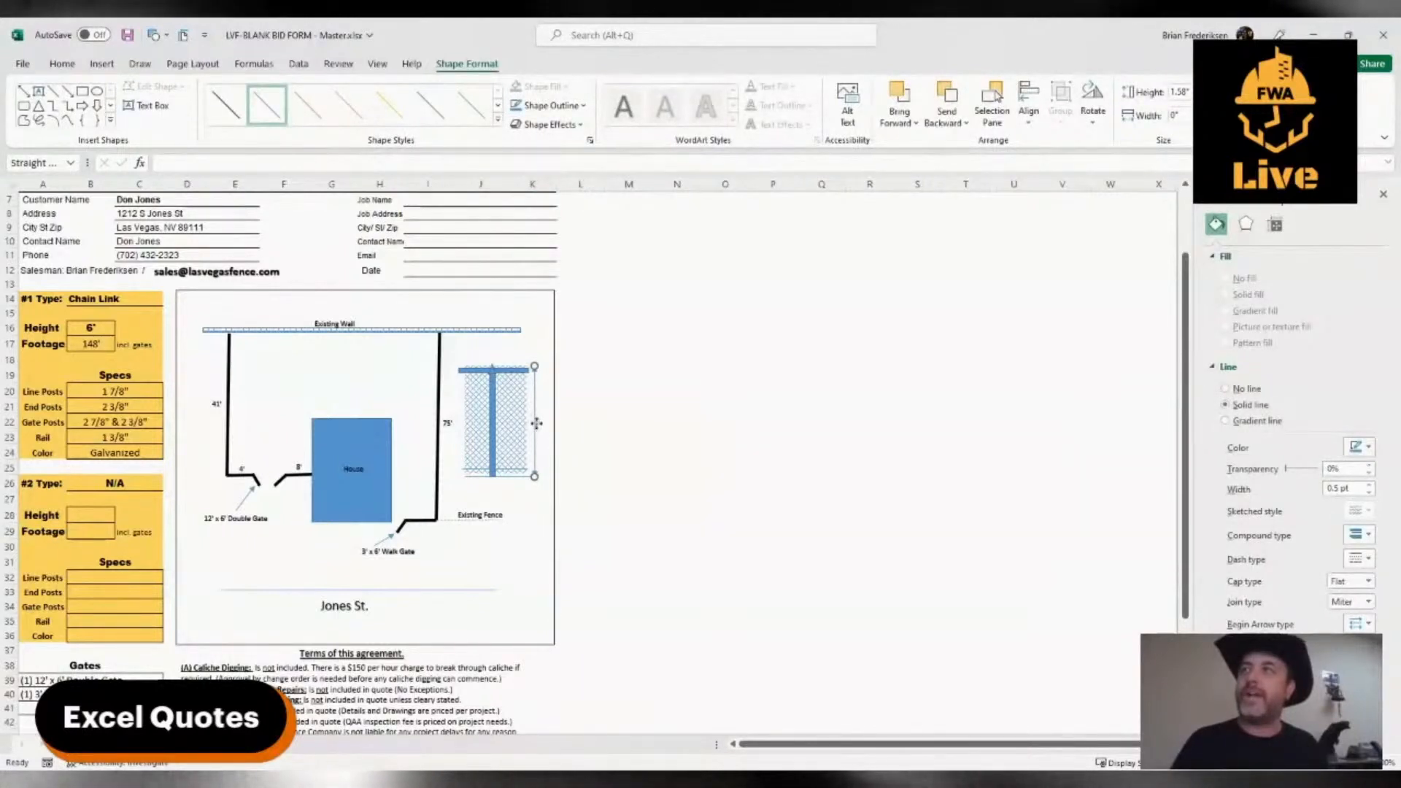
pyautogui.moveTo(541, 424); pyautogui.dragTo(535, 423)
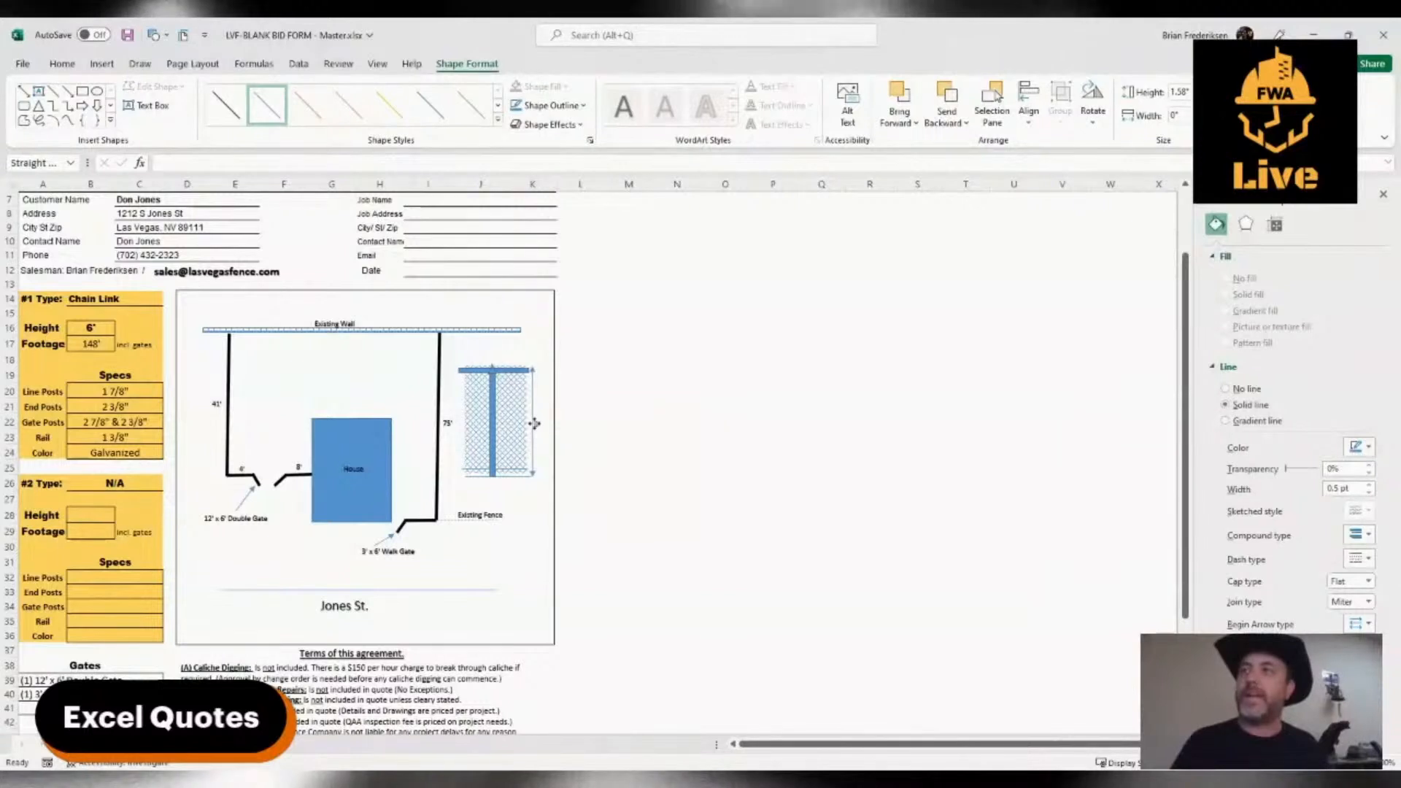
pyautogui.click(532, 517)
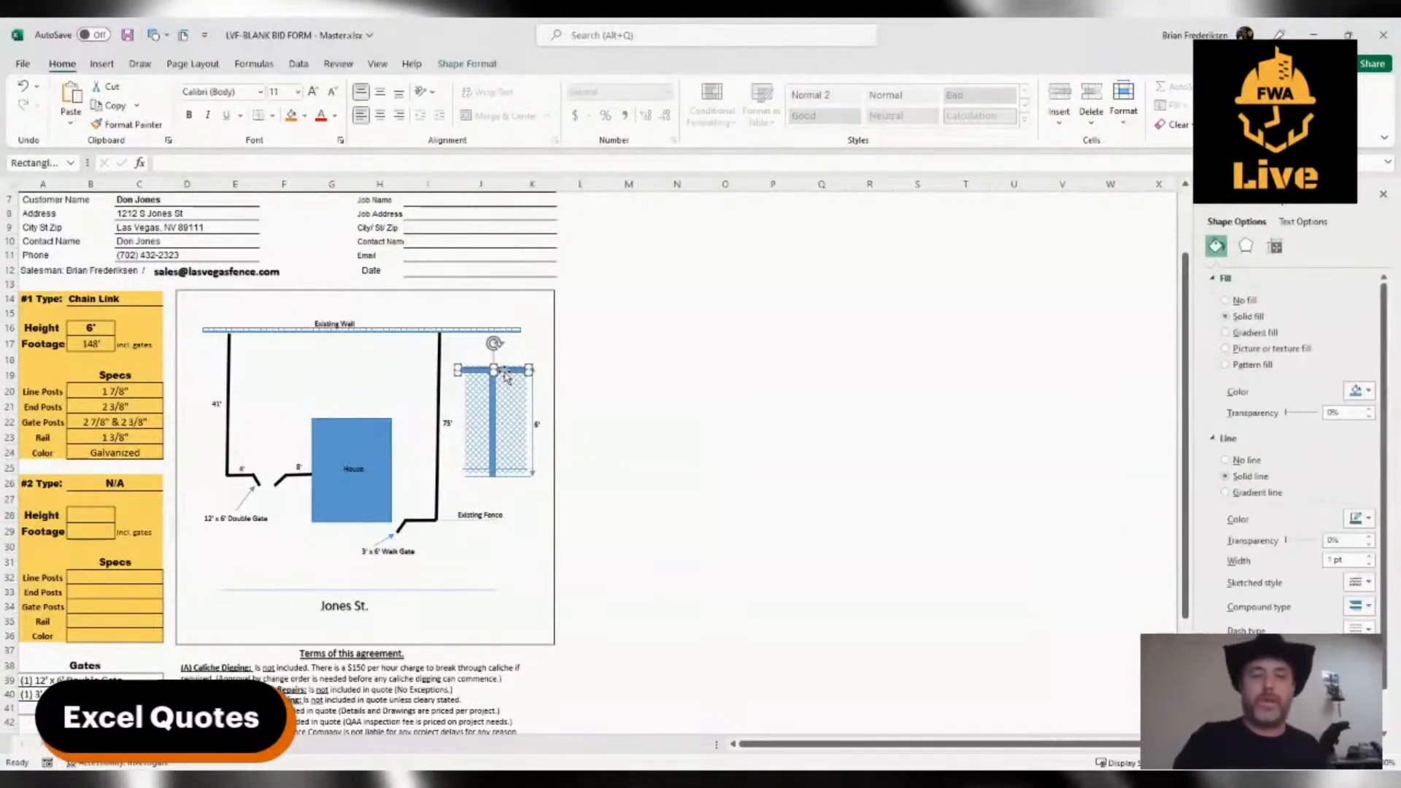
# Delete the top rail from the fence detail and place a copy of the lower horizontal line along the mesh's top edge
pyautogui.press('Escape')
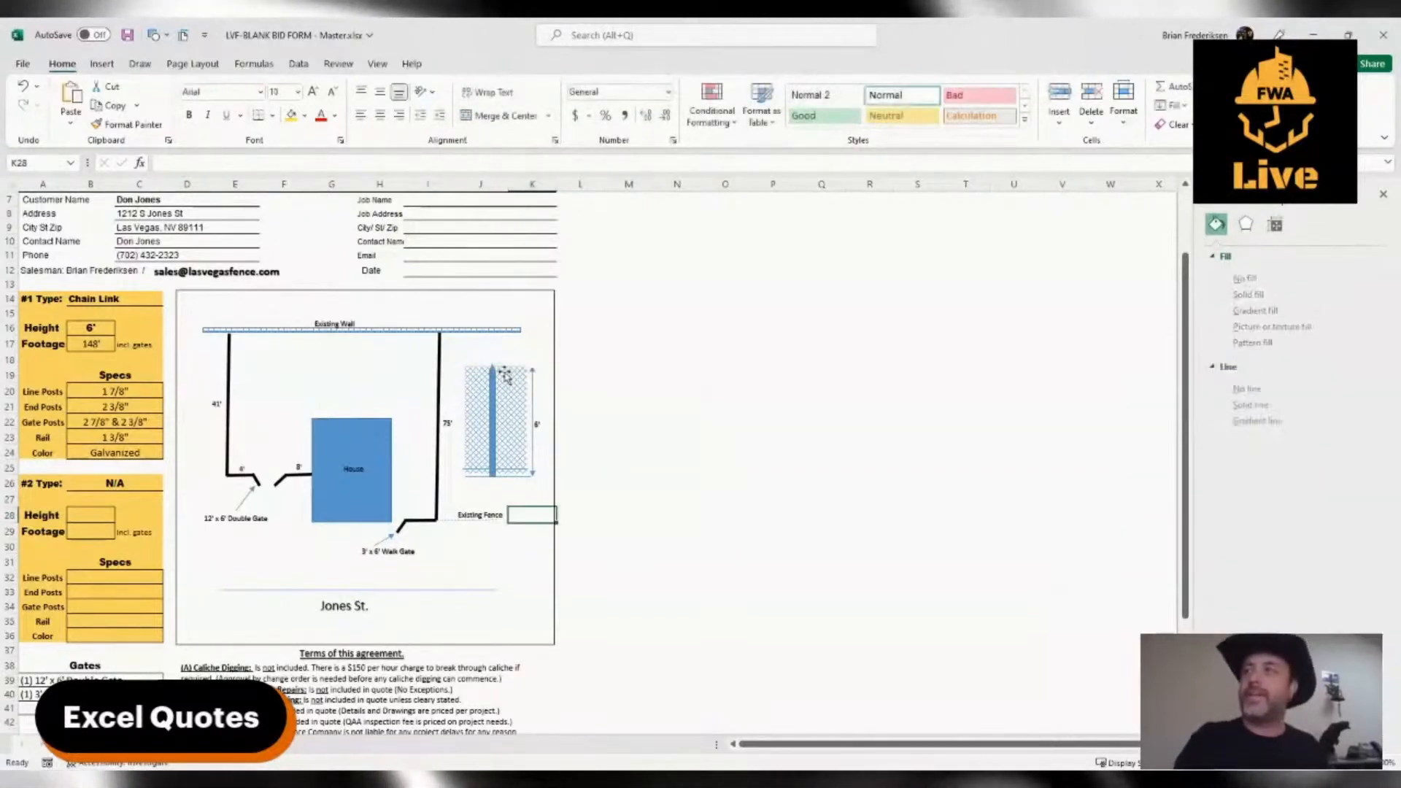
pyautogui.click(519, 470)
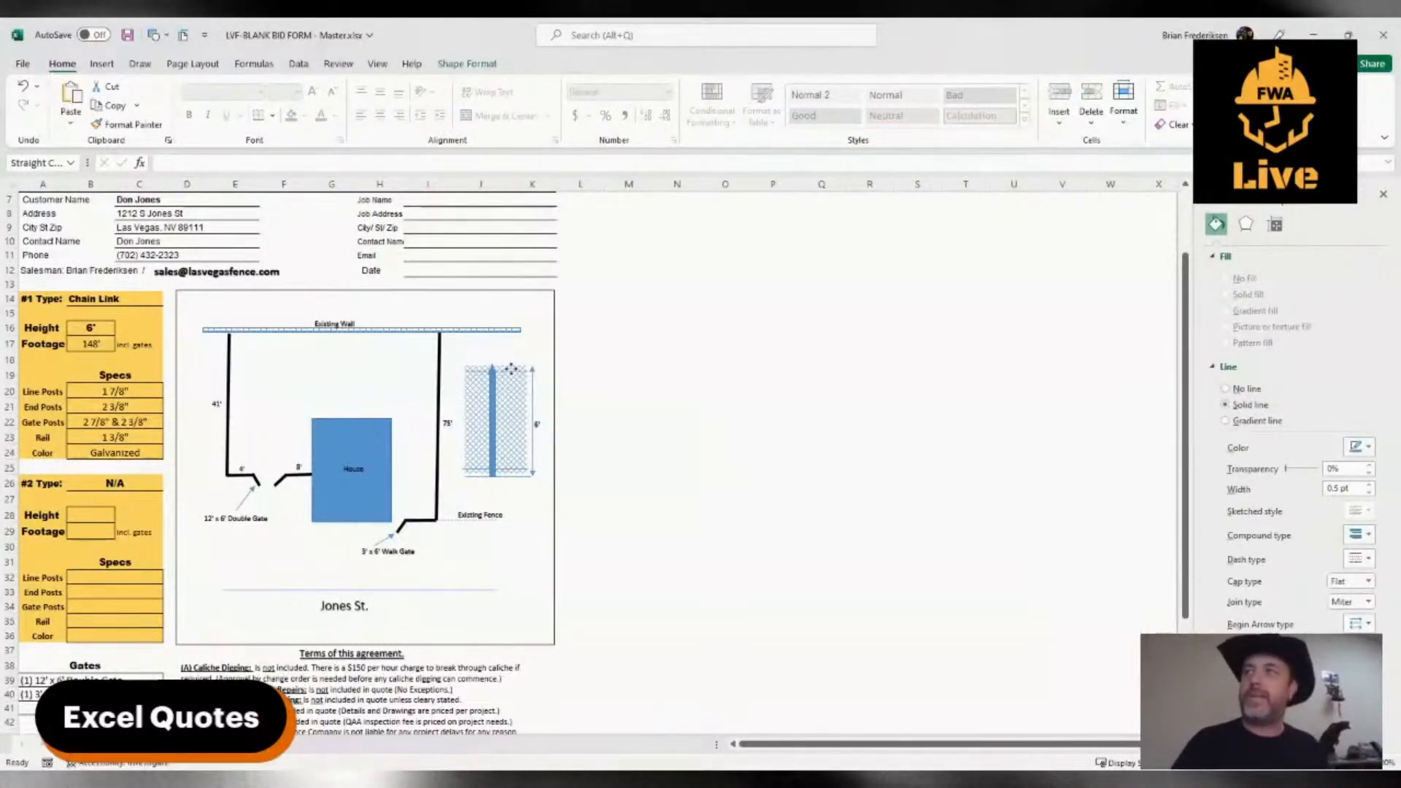
pyautogui.click(518, 543)
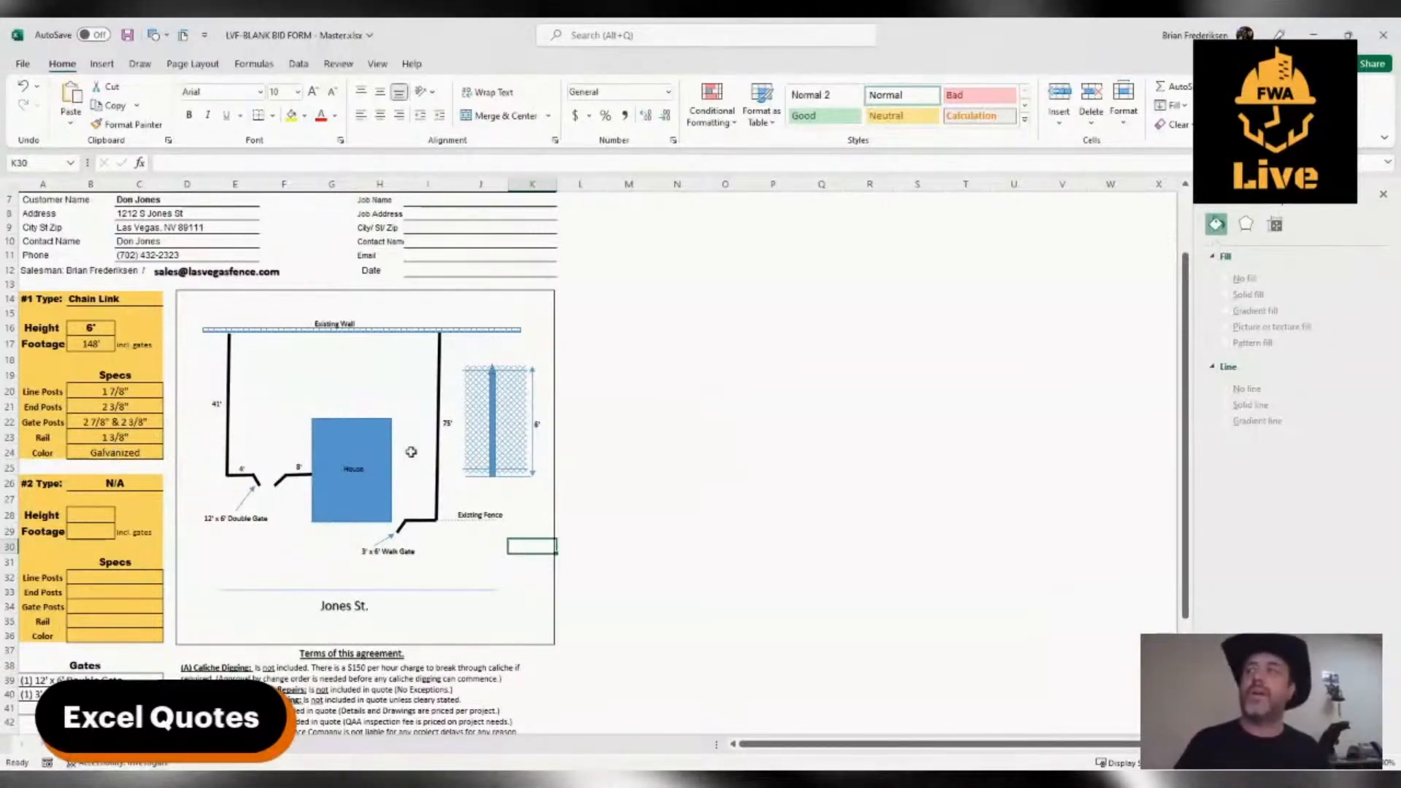
# Place a copy of the "Existing Fence" label just above the mesh detail and change its text to "Tension Wire"
pyautogui.click(475, 514)
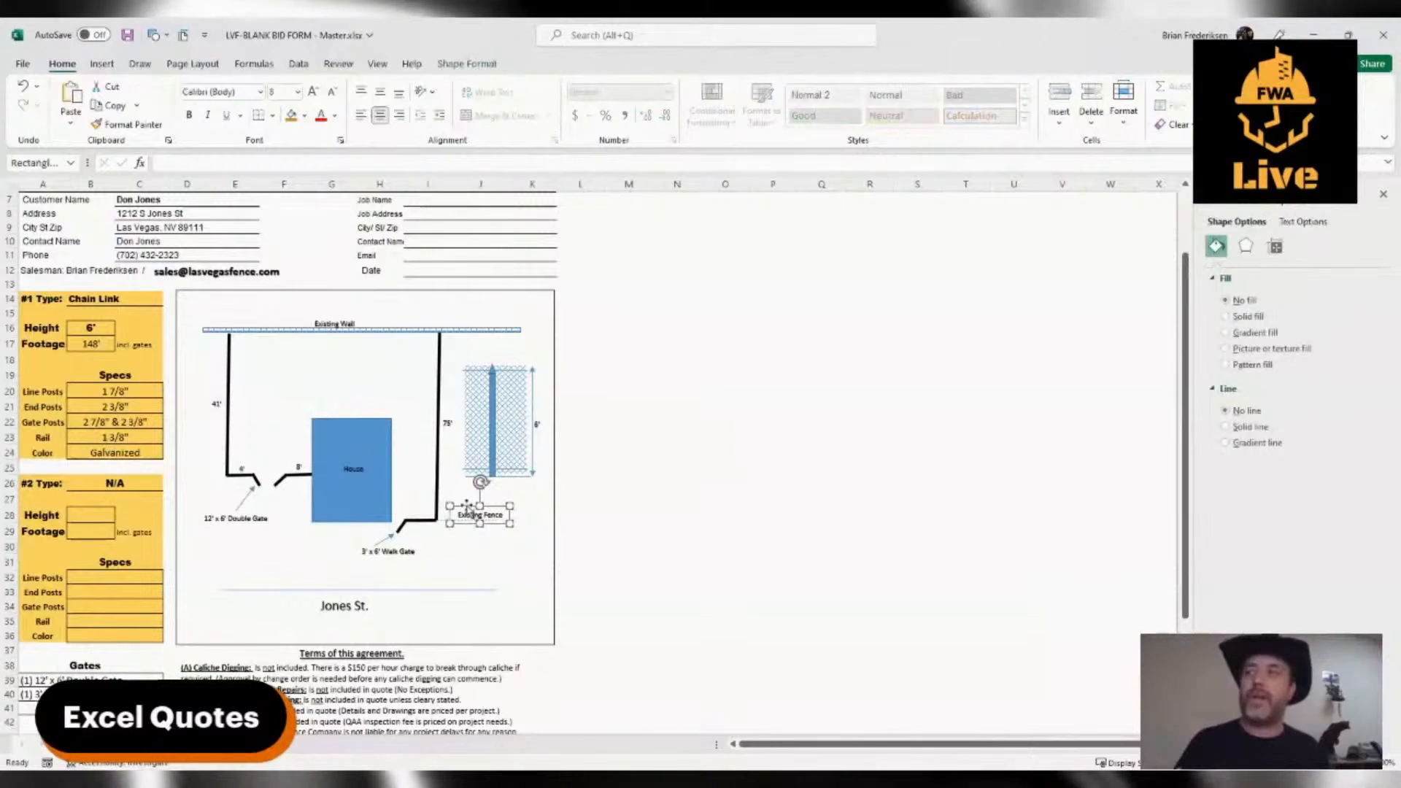
pyautogui.hotkey('ctrl', 'd')
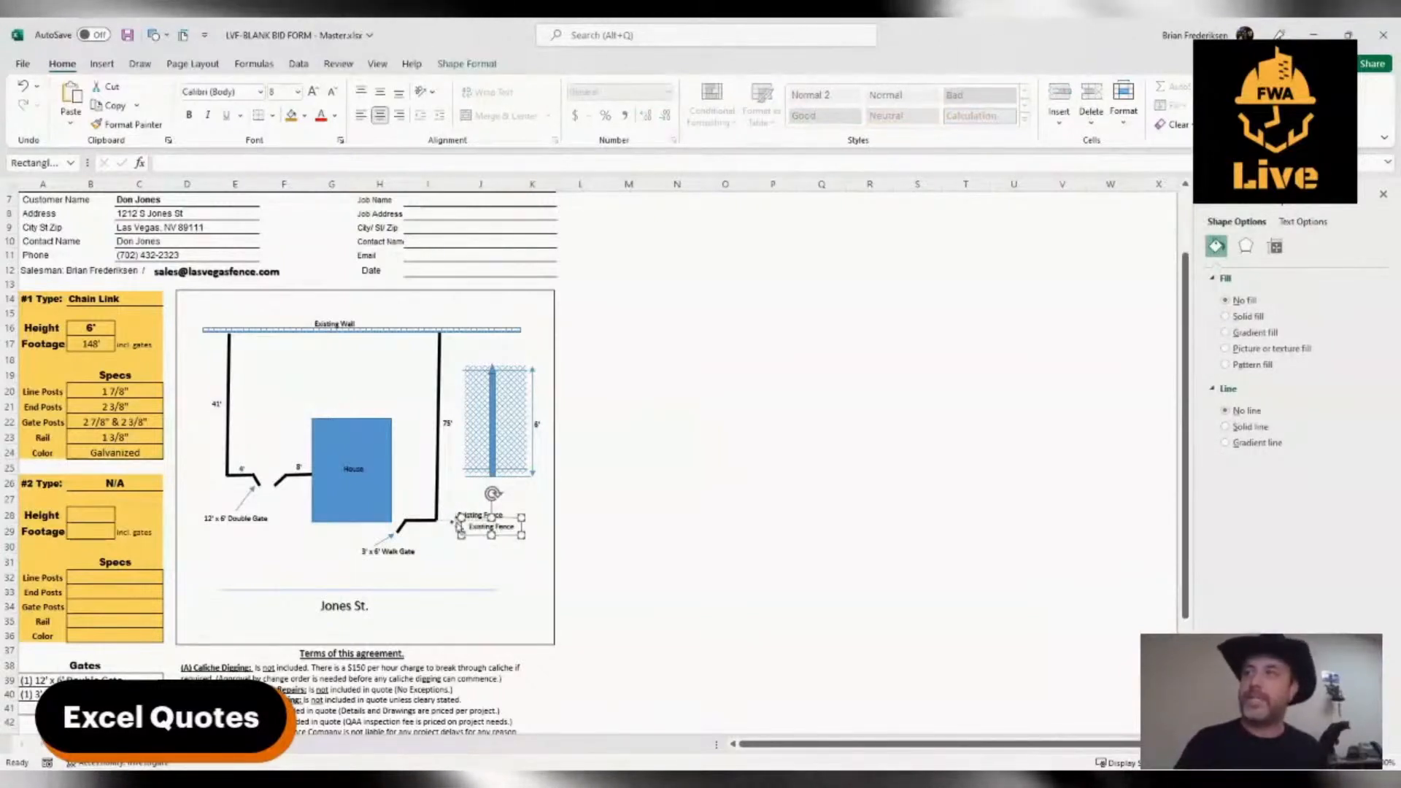
pyautogui.moveTo(475, 538); pyautogui.dragTo(475, 366)
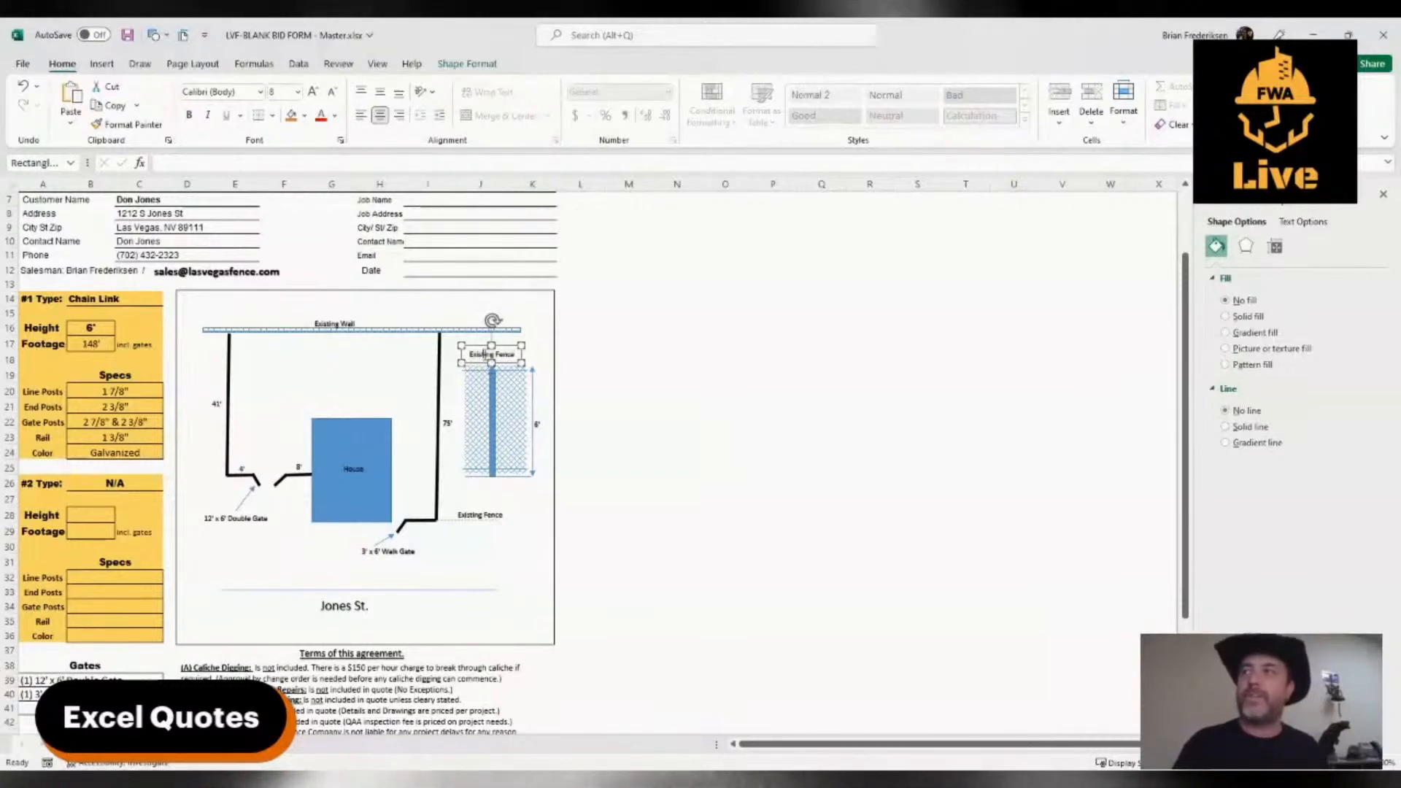
pyautogui.tripleClick(484, 355)
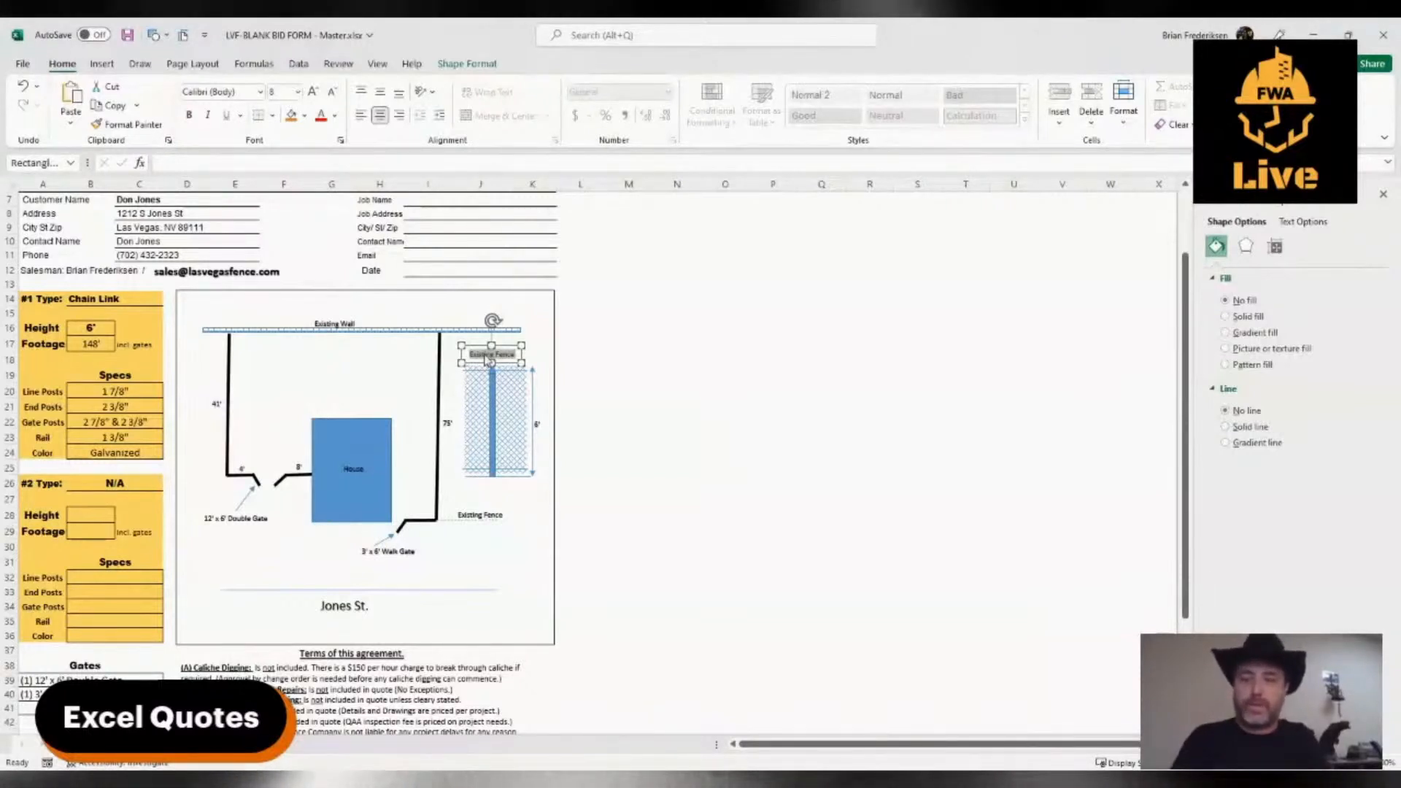
pyautogui.write('Tension')
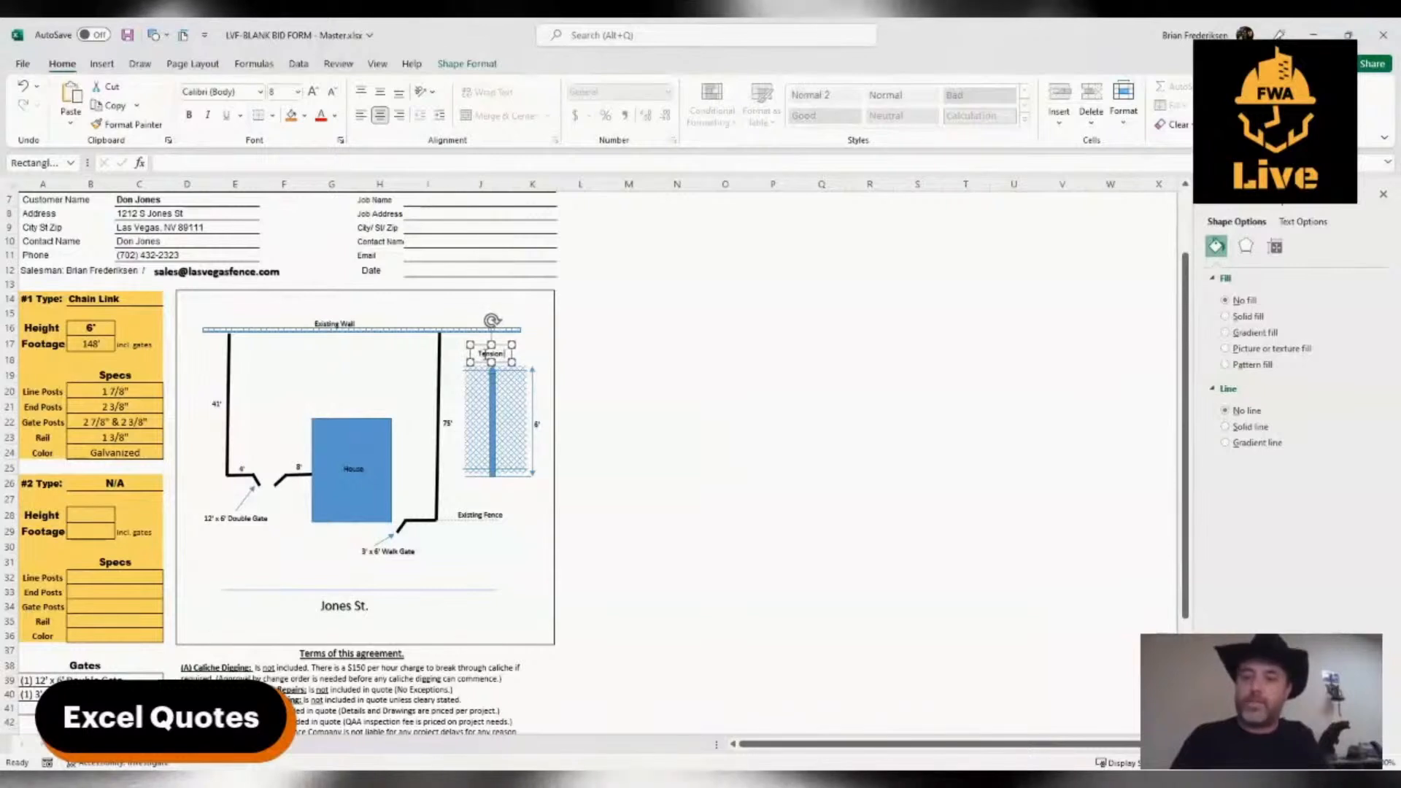
pyautogui.write(' Wire')
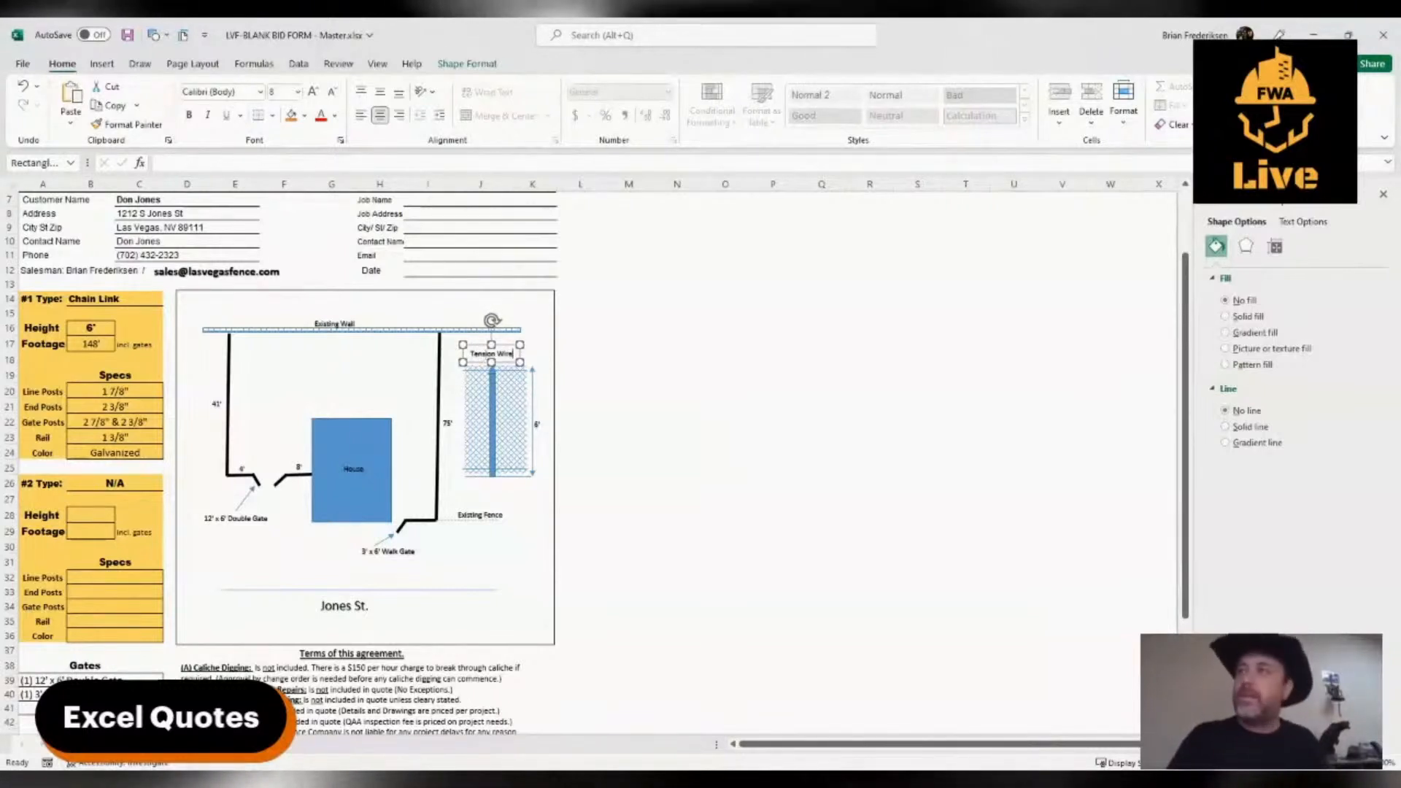
pyautogui.click(482, 565)
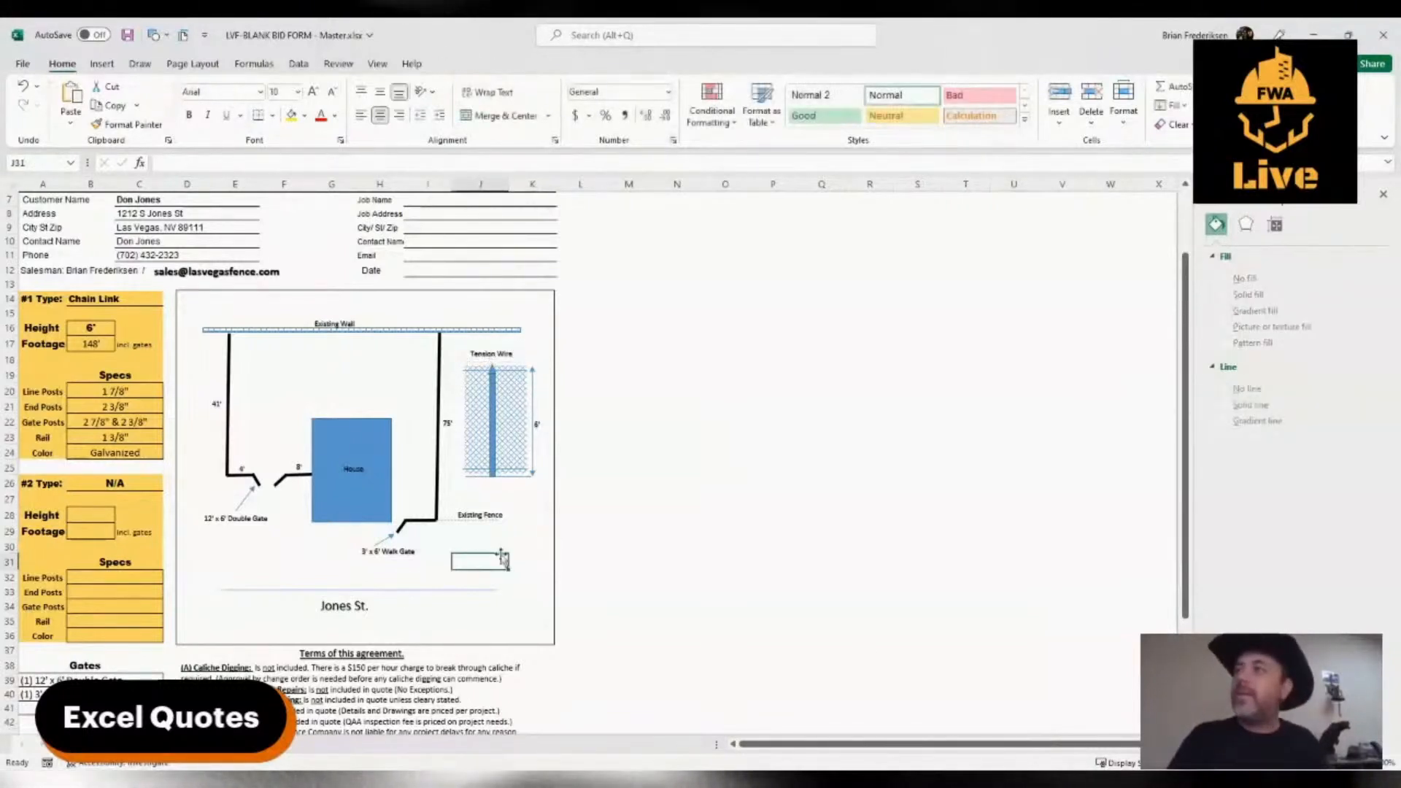
# Draw a short arrow about 0.22" tall and 0.08" wide from the "Tension Wire" label down to the mesh's top line
pyautogui.click(100, 64)
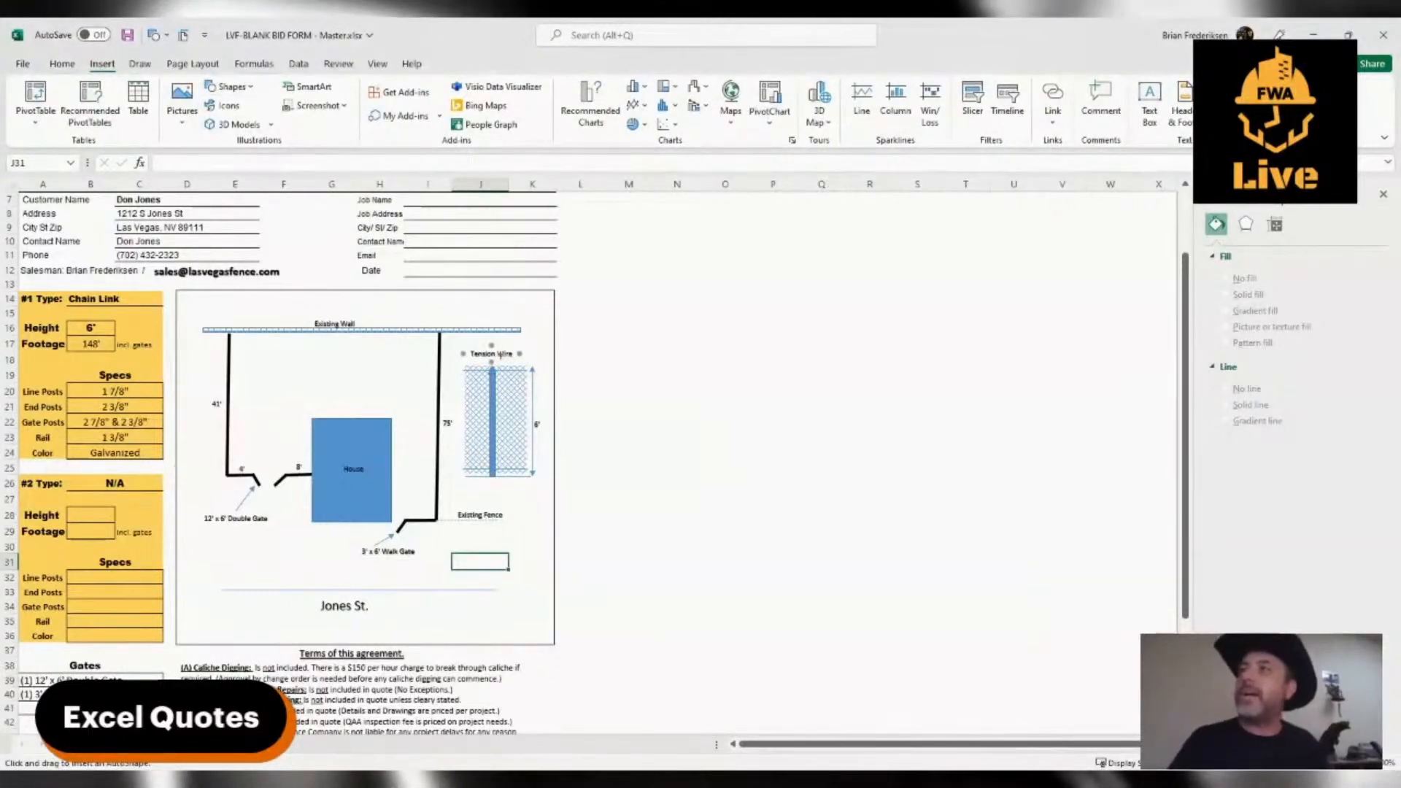
pyautogui.moveTo(500, 357); pyautogui.dragTo(507, 372)
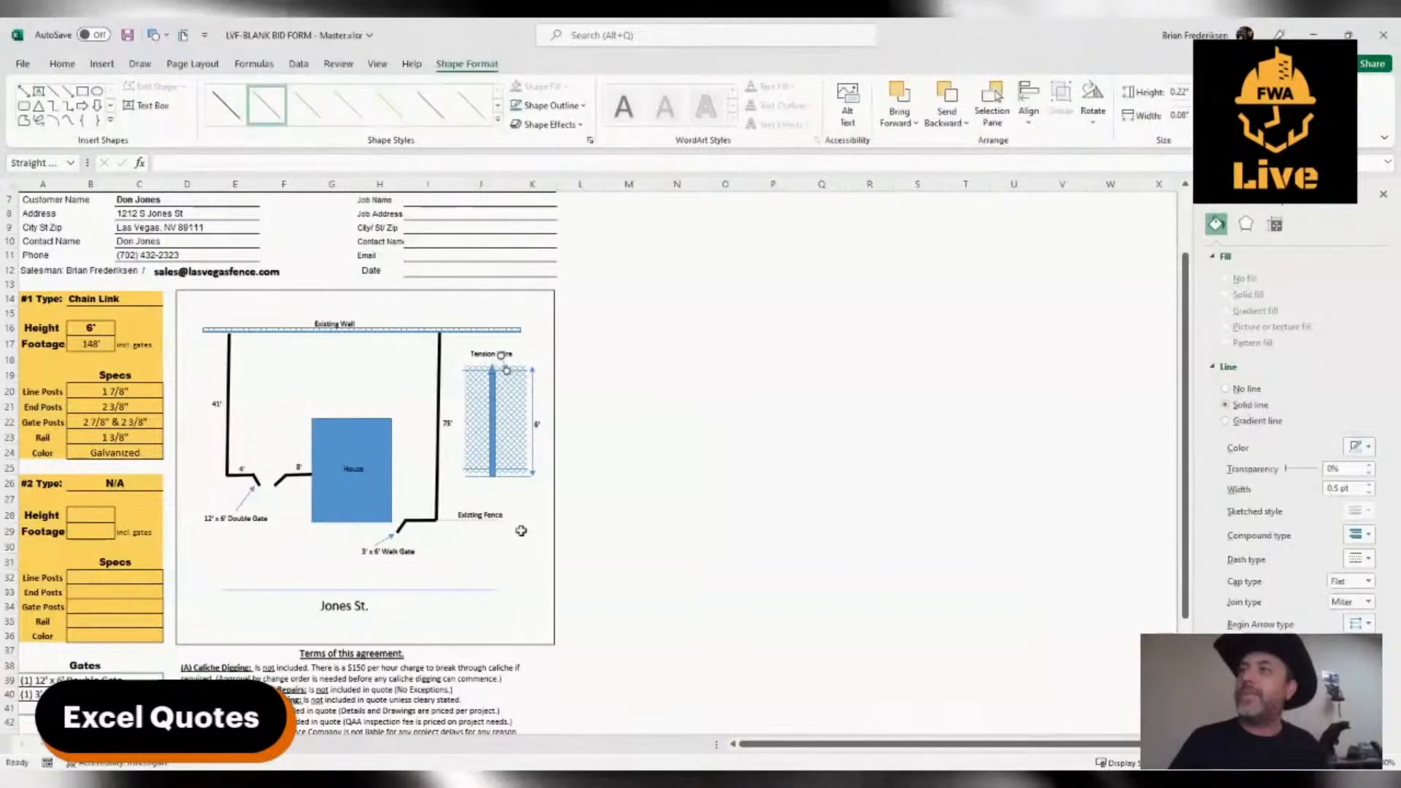
pyautogui.click(519, 567)
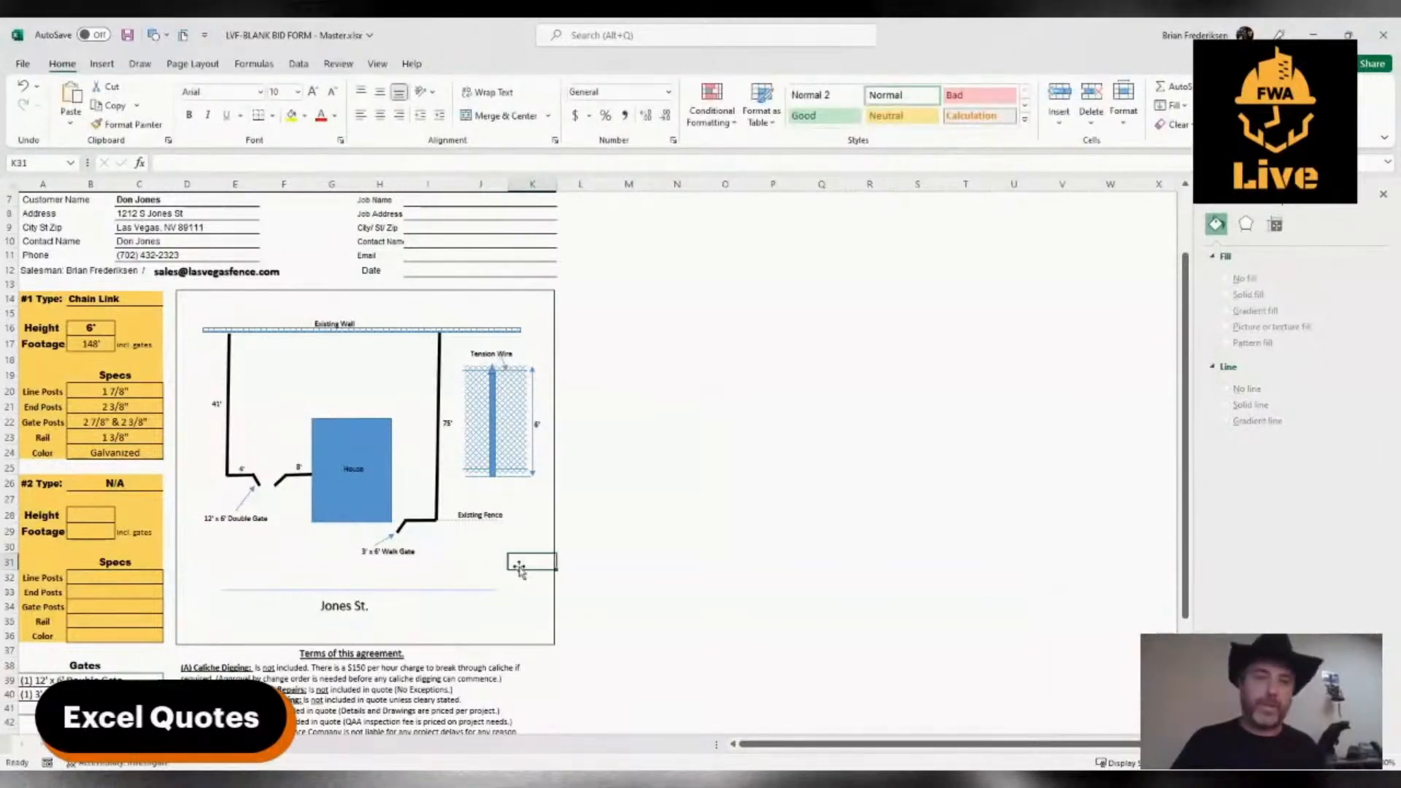
pyautogui.click(485, 355)
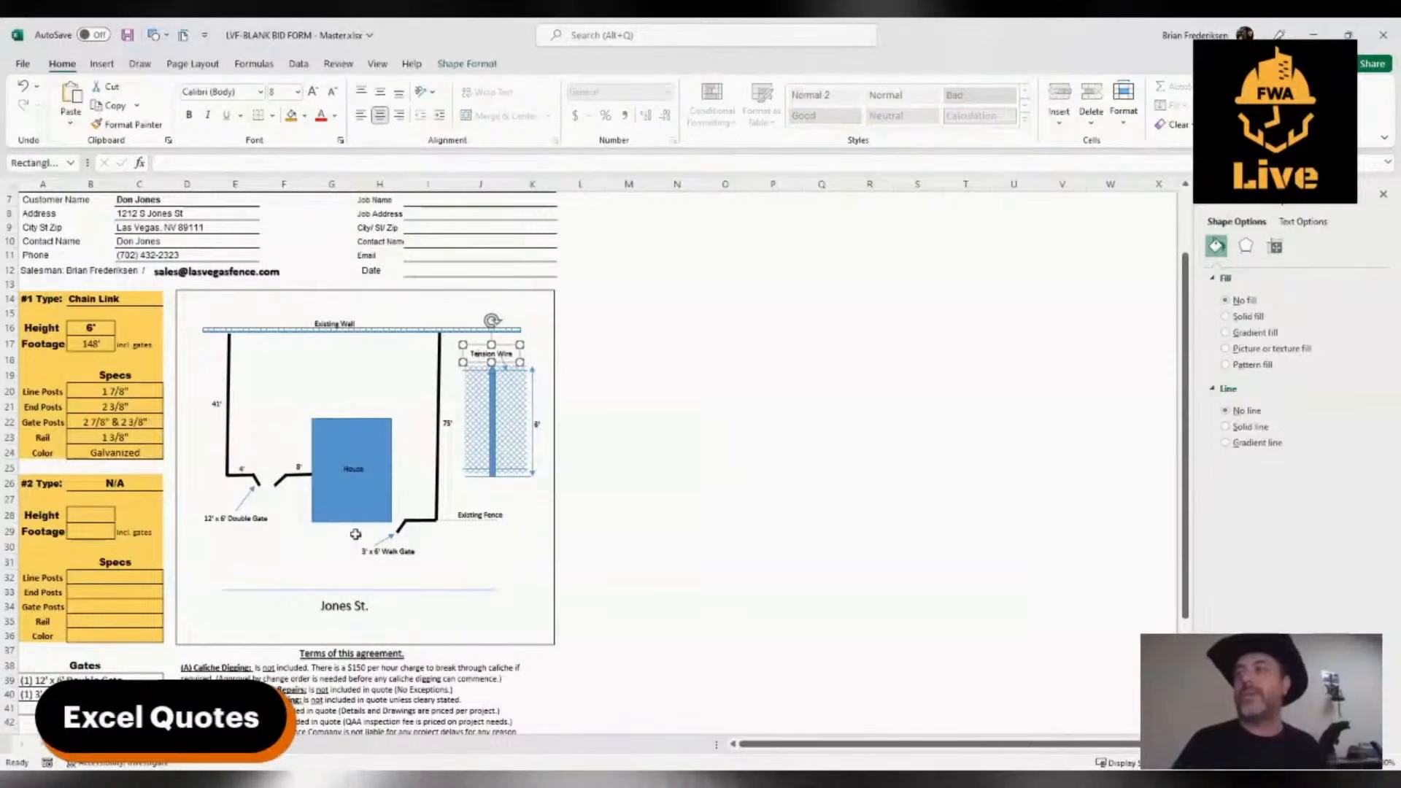
pyautogui.click(478, 573)
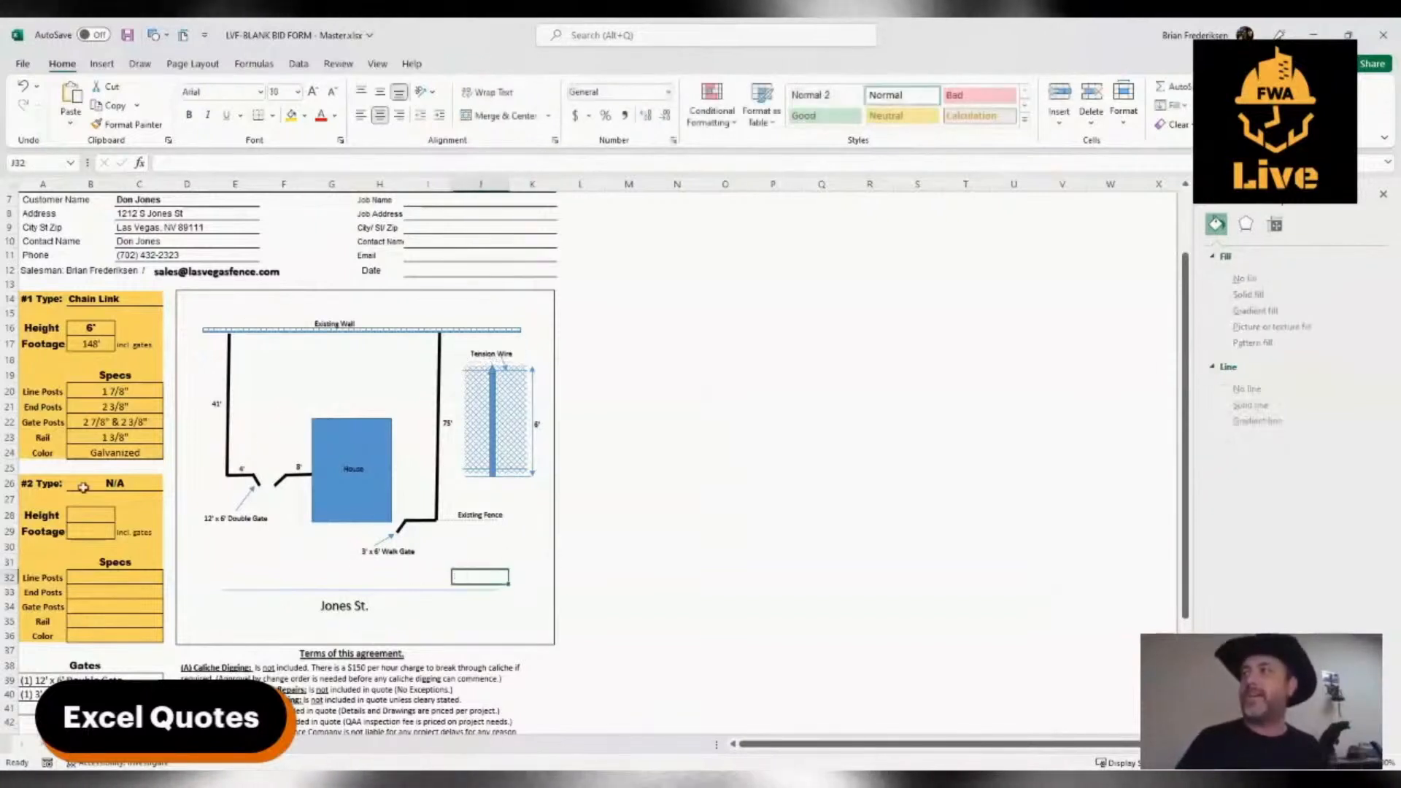
# Set the Rail spec of the #1 Chain Link type to "Tension Wire"
pyautogui.click(107, 432)
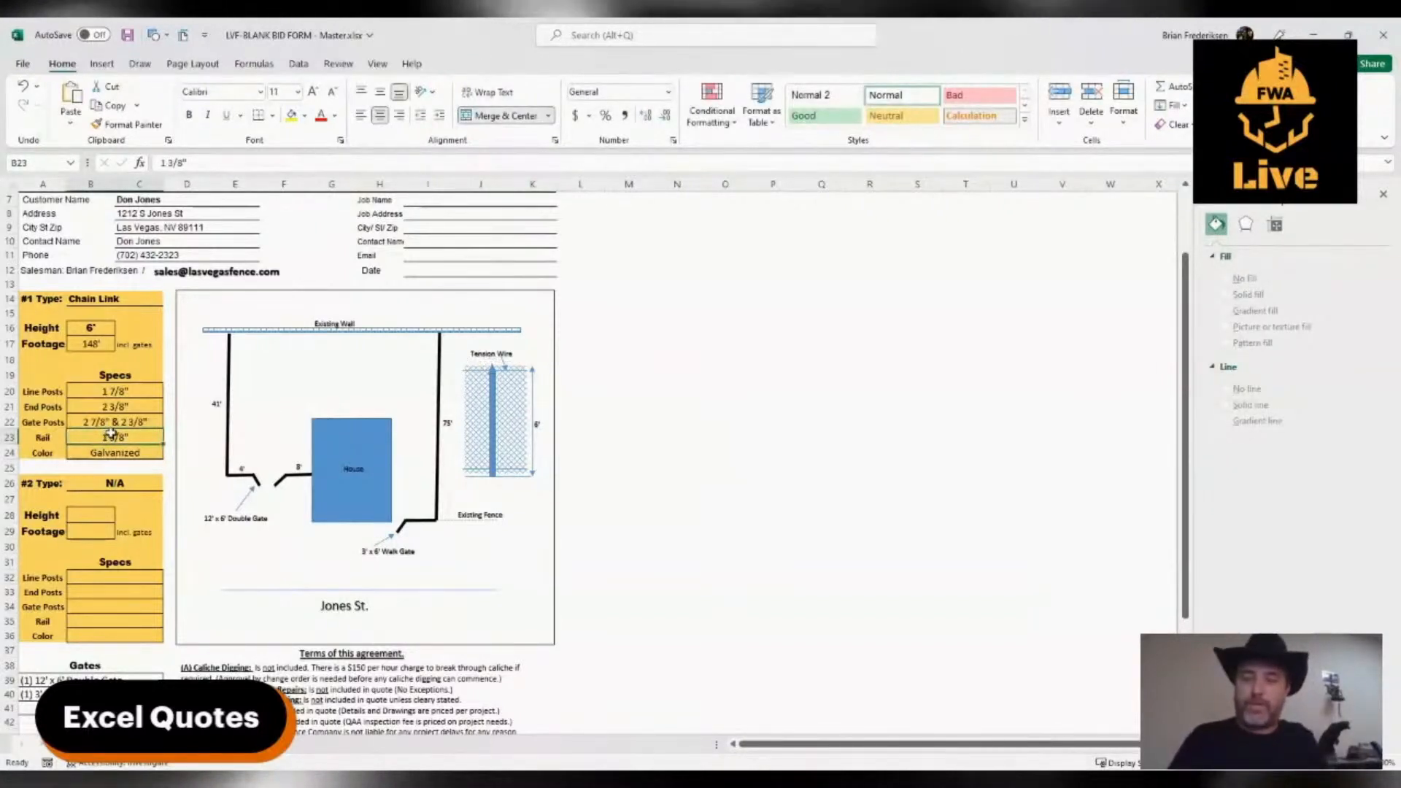
pyautogui.write('Tension Wire')
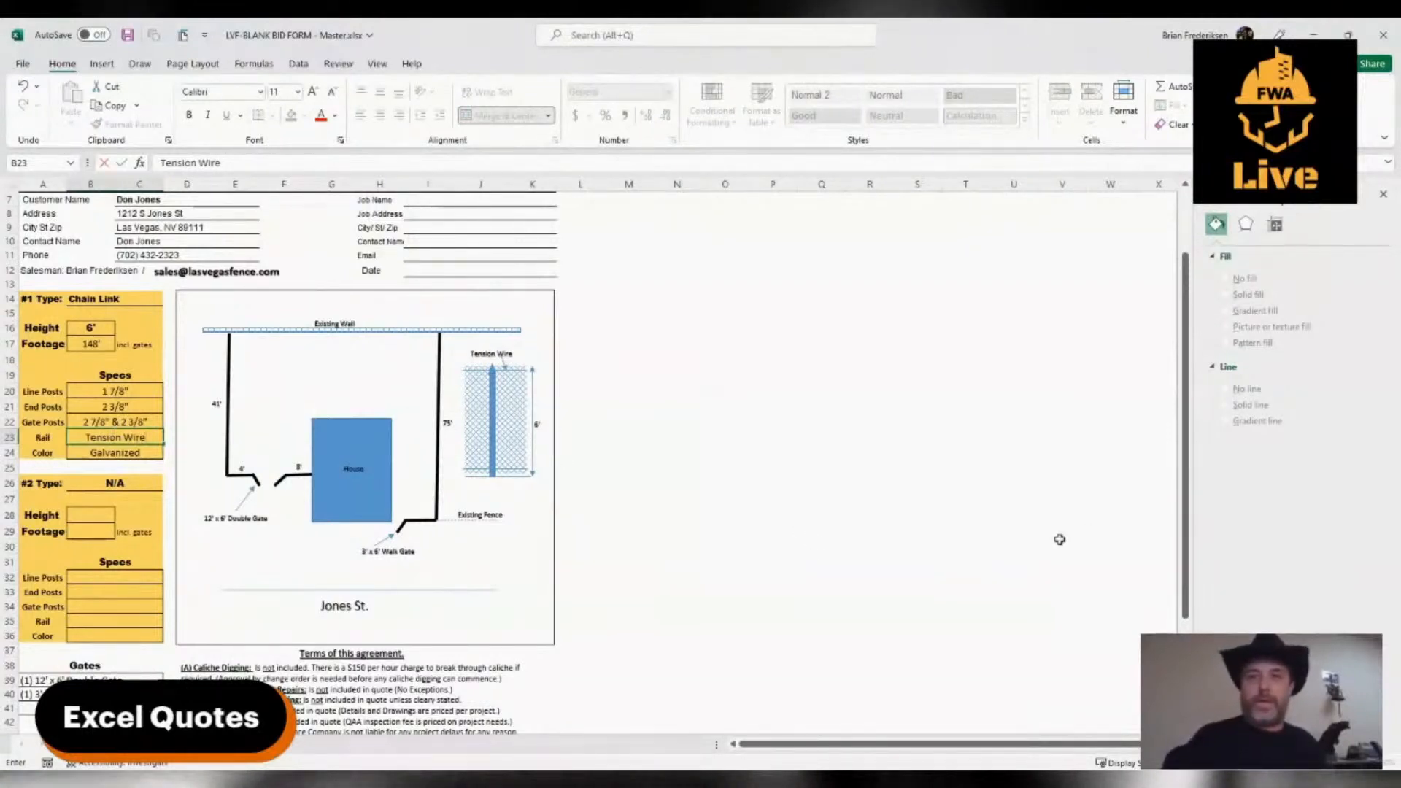
pyautogui.click(1034, 543)
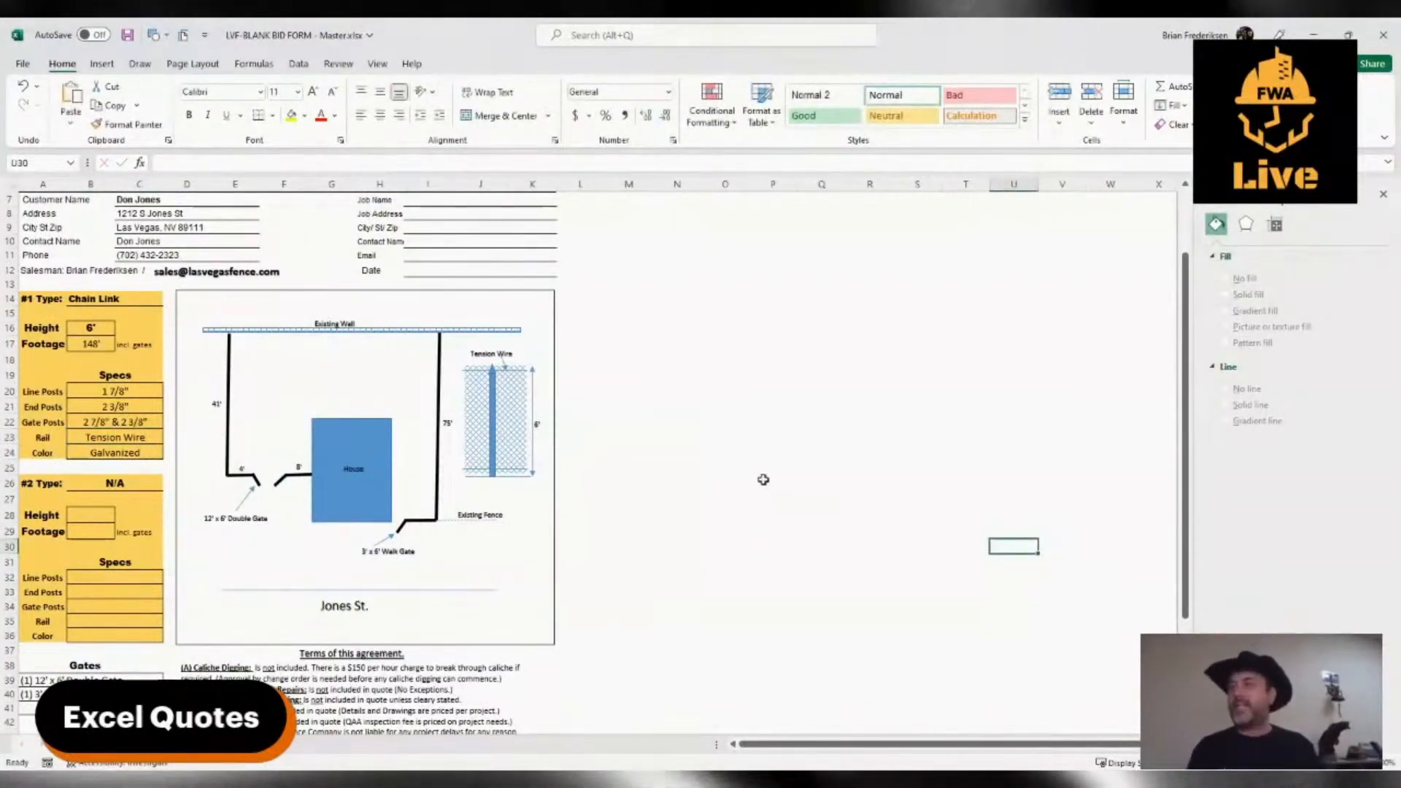
pyautogui.click(440, 276)
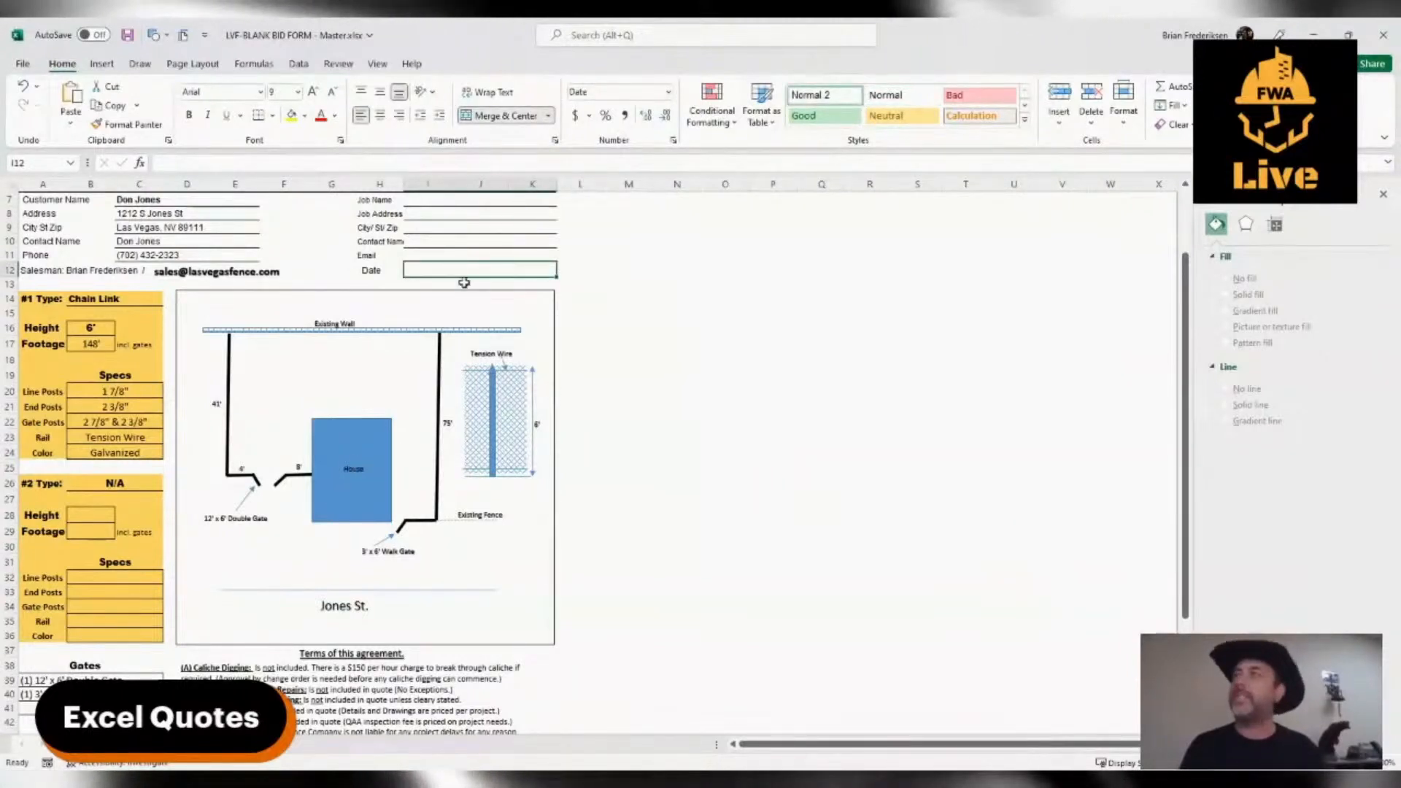
pyautogui.click(383, 67)
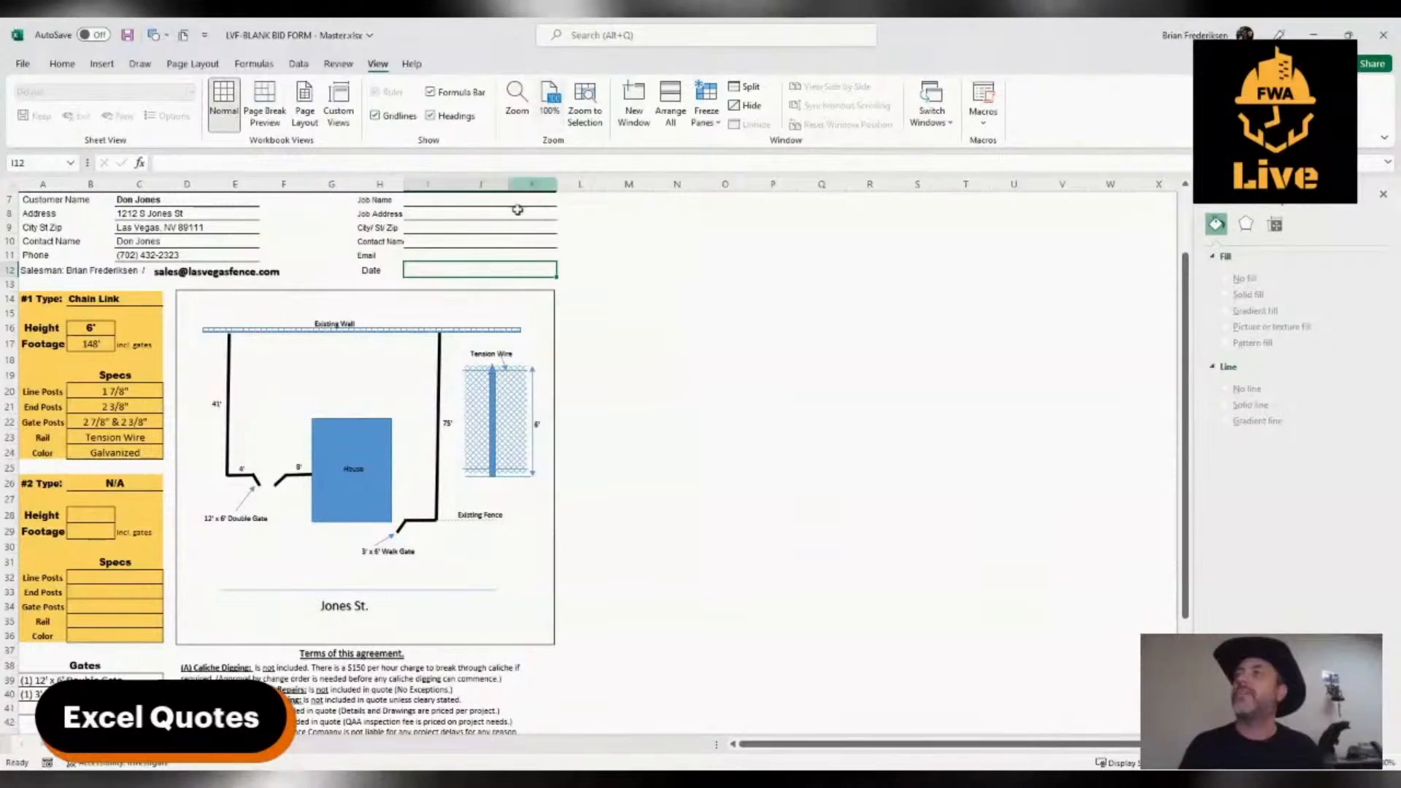
pyautogui.click(630, 313)
pyautogui.scroll(2, 464, 478)
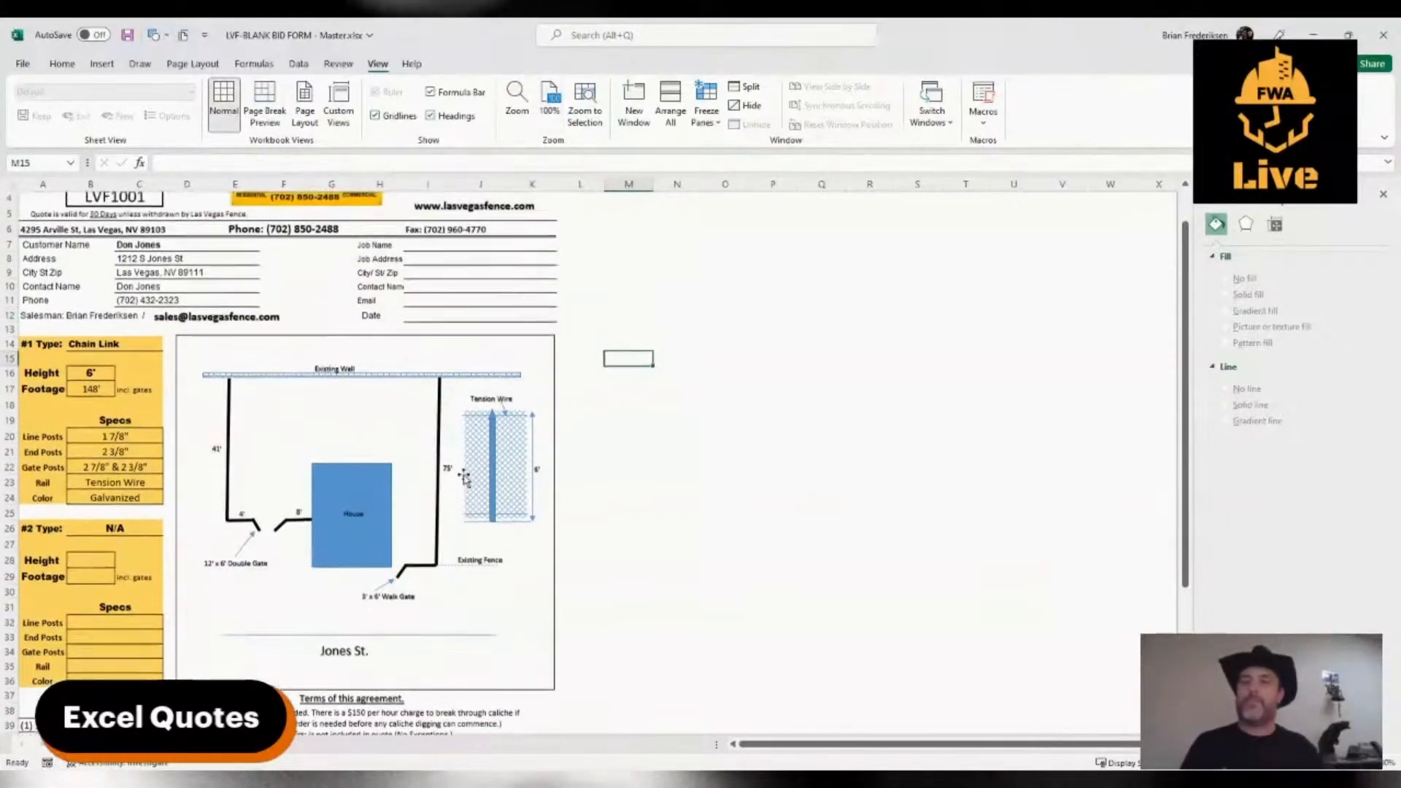
pyautogui.scroll(-1, 460, 471)
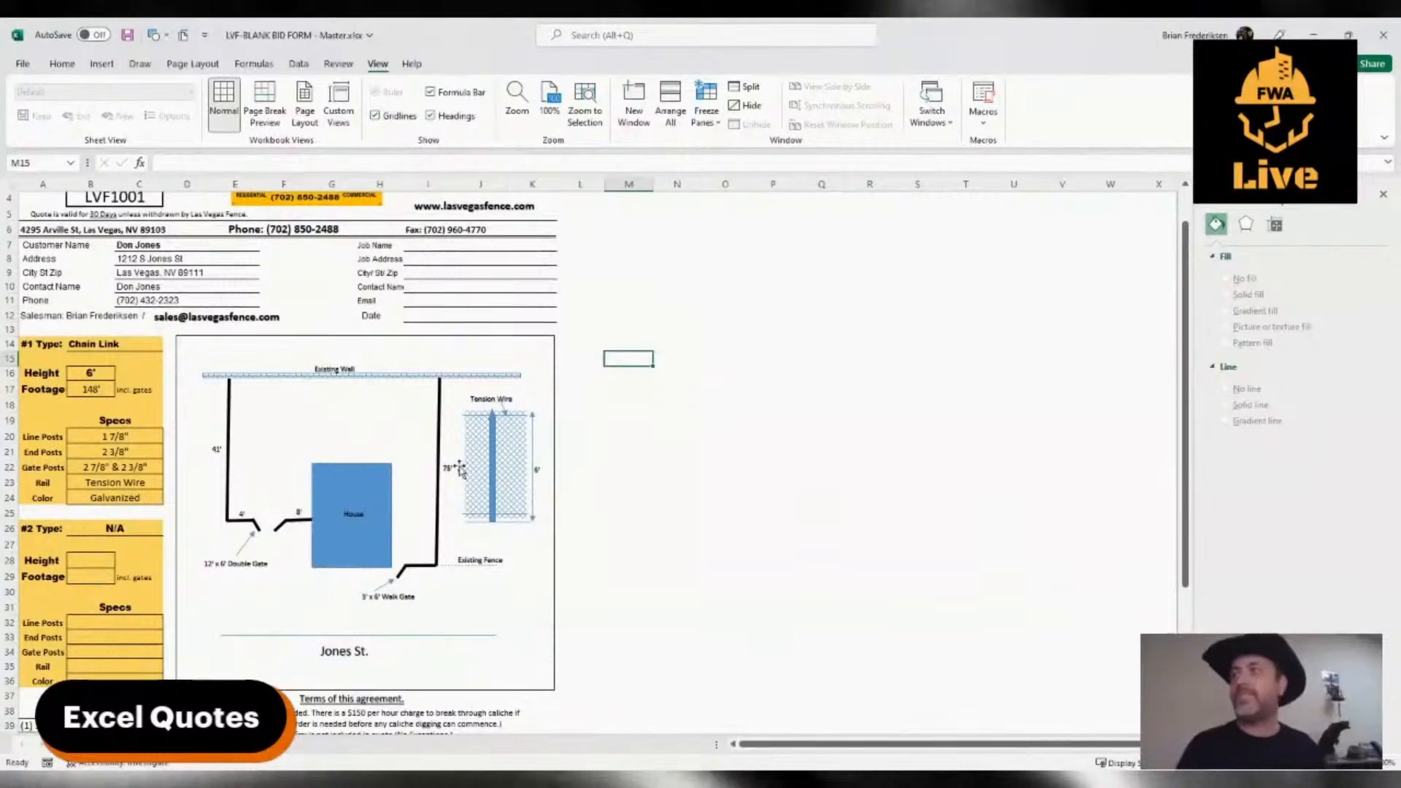
# Enter a price of 4,300 under Total Costs
pyautogui.scroll(-2, 459, 469)
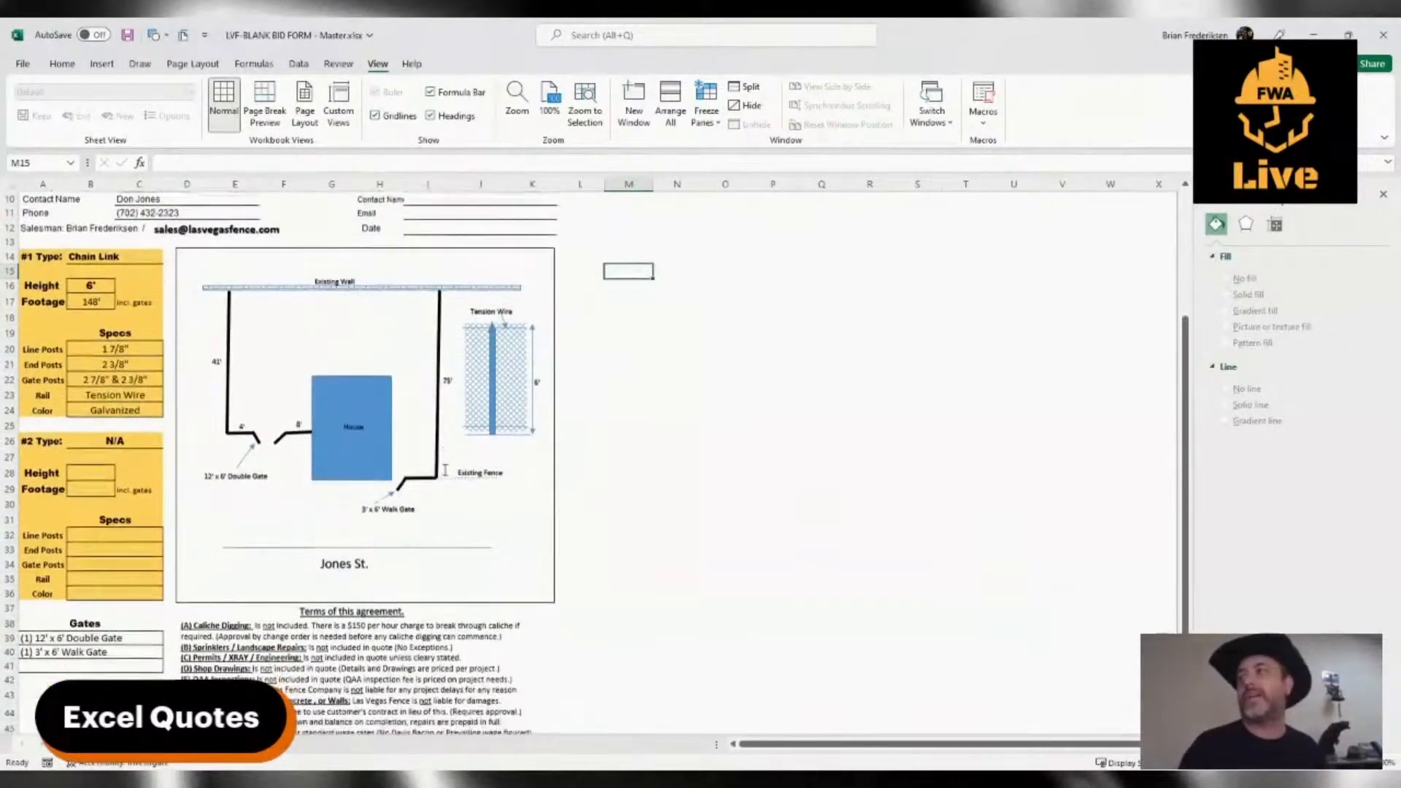
pyautogui.scroll(-5, 445, 471)
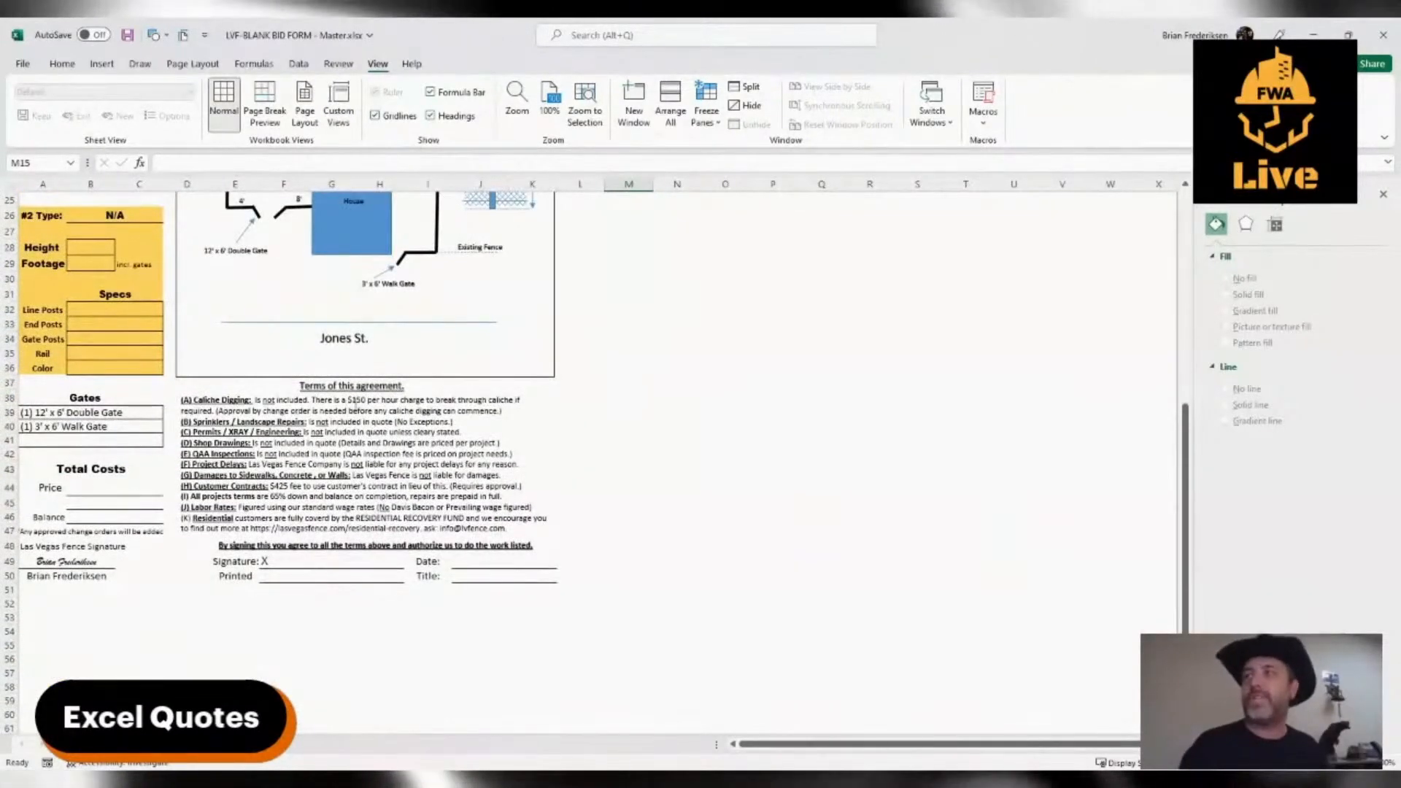
pyautogui.click(148, 498)
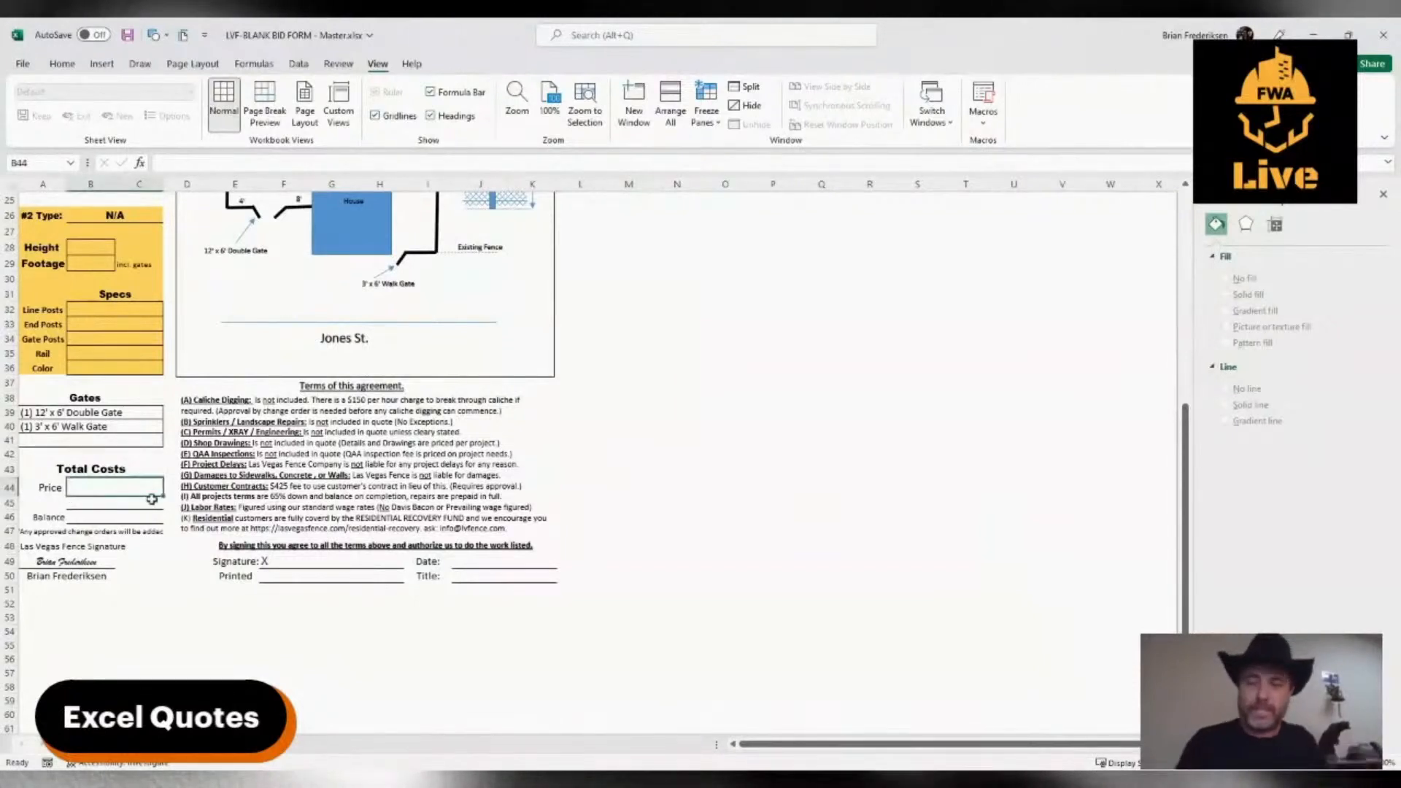
pyautogui.write('4,3')
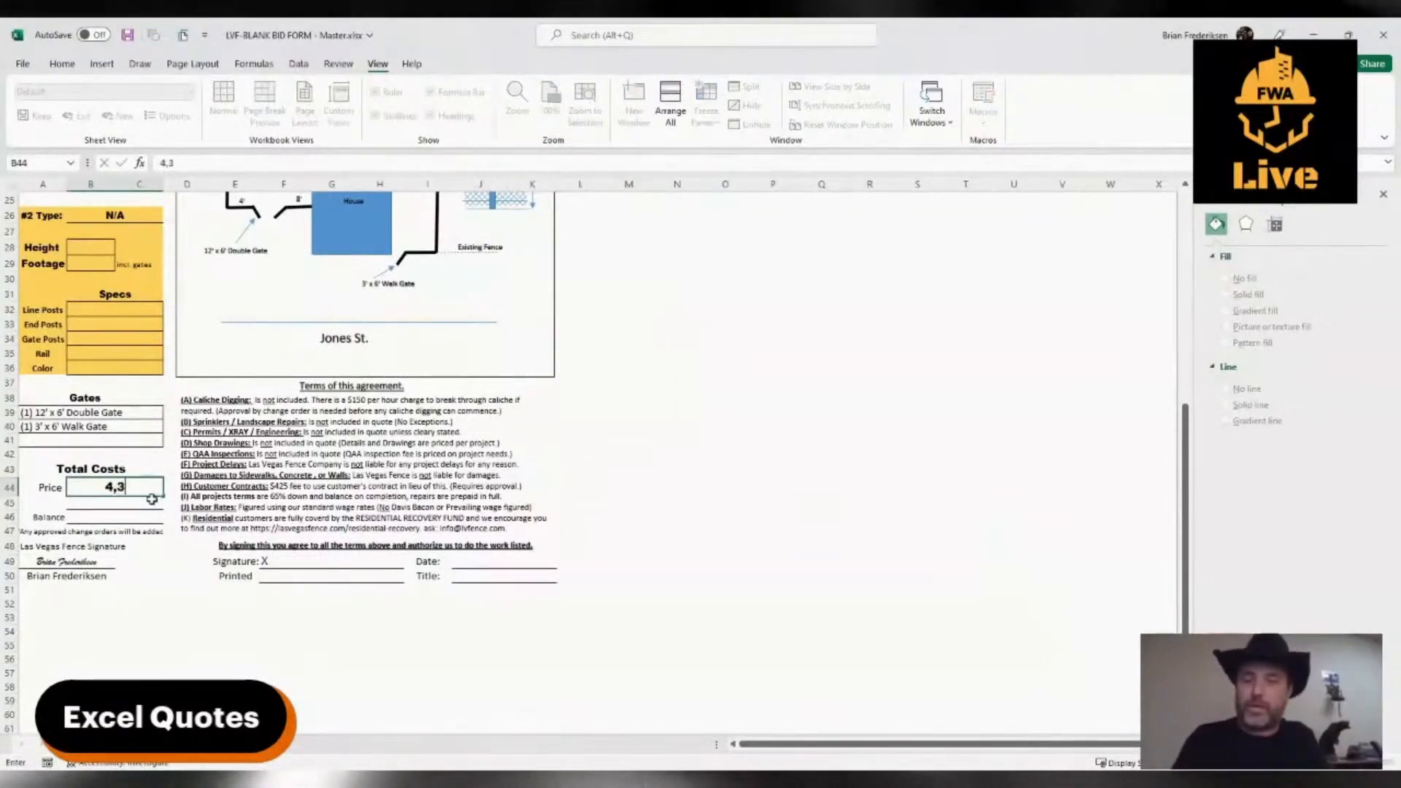
pyautogui.click(343, 487)
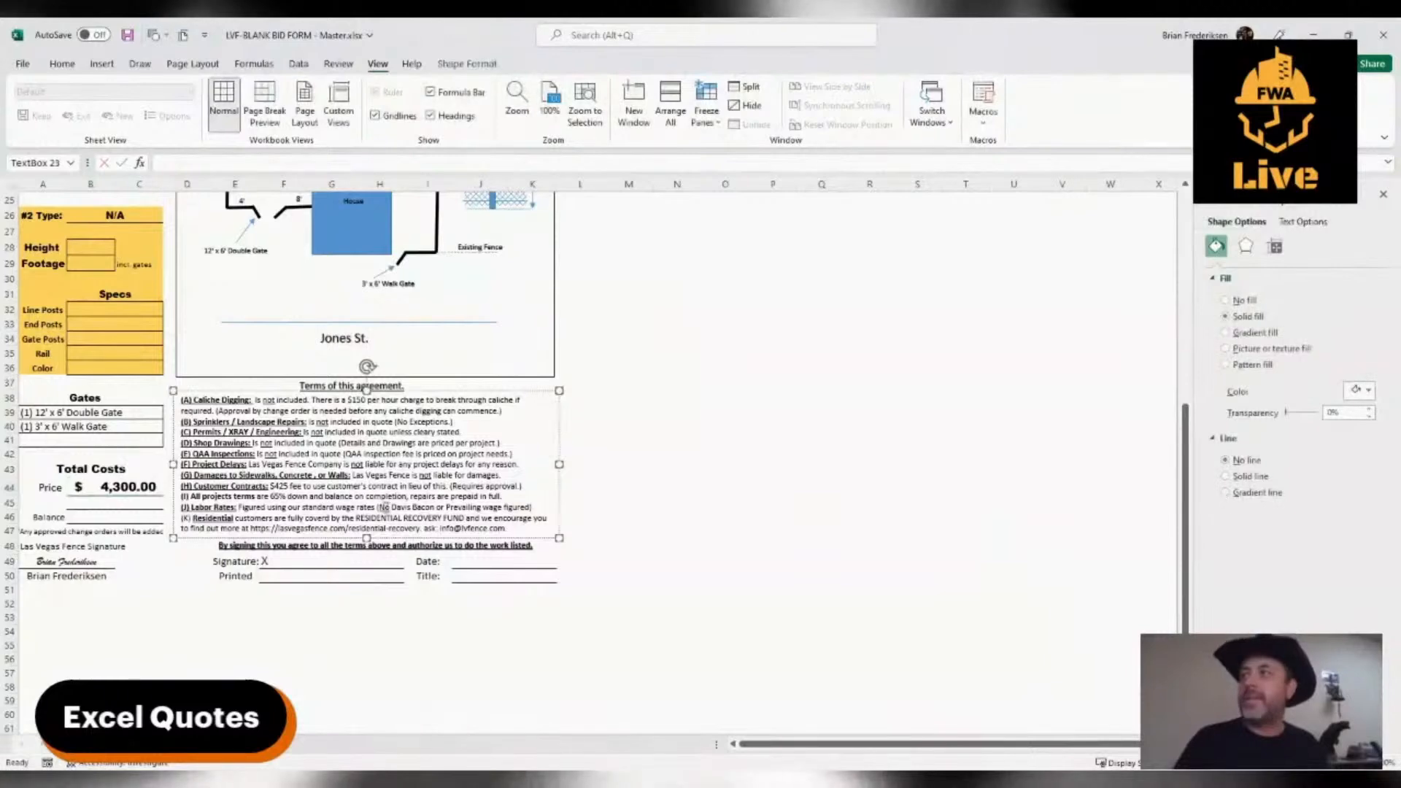
pyautogui.scroll(7, 715, 459)
pyautogui.scroll(1, 715, 459)
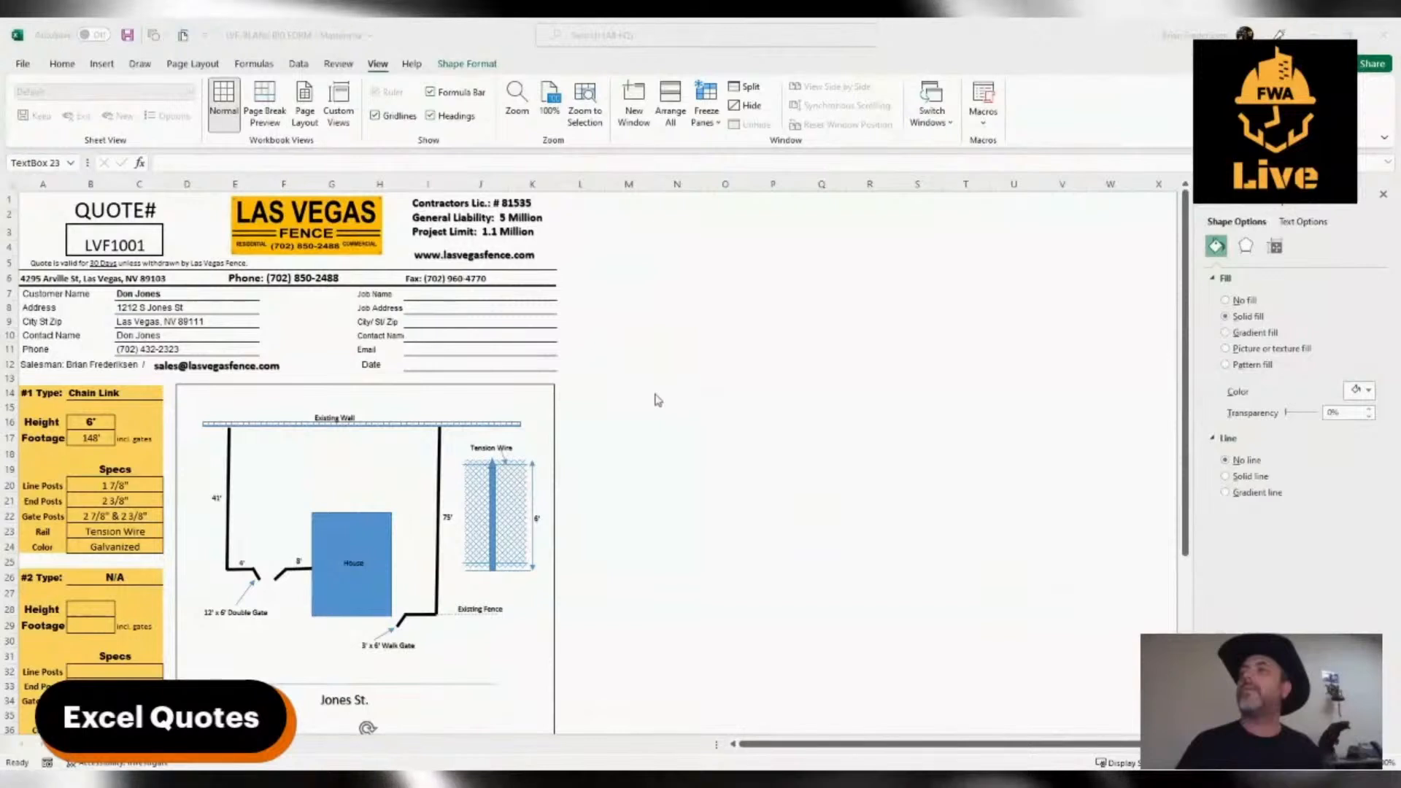
pyautogui.scroll(-2, 663, 472)
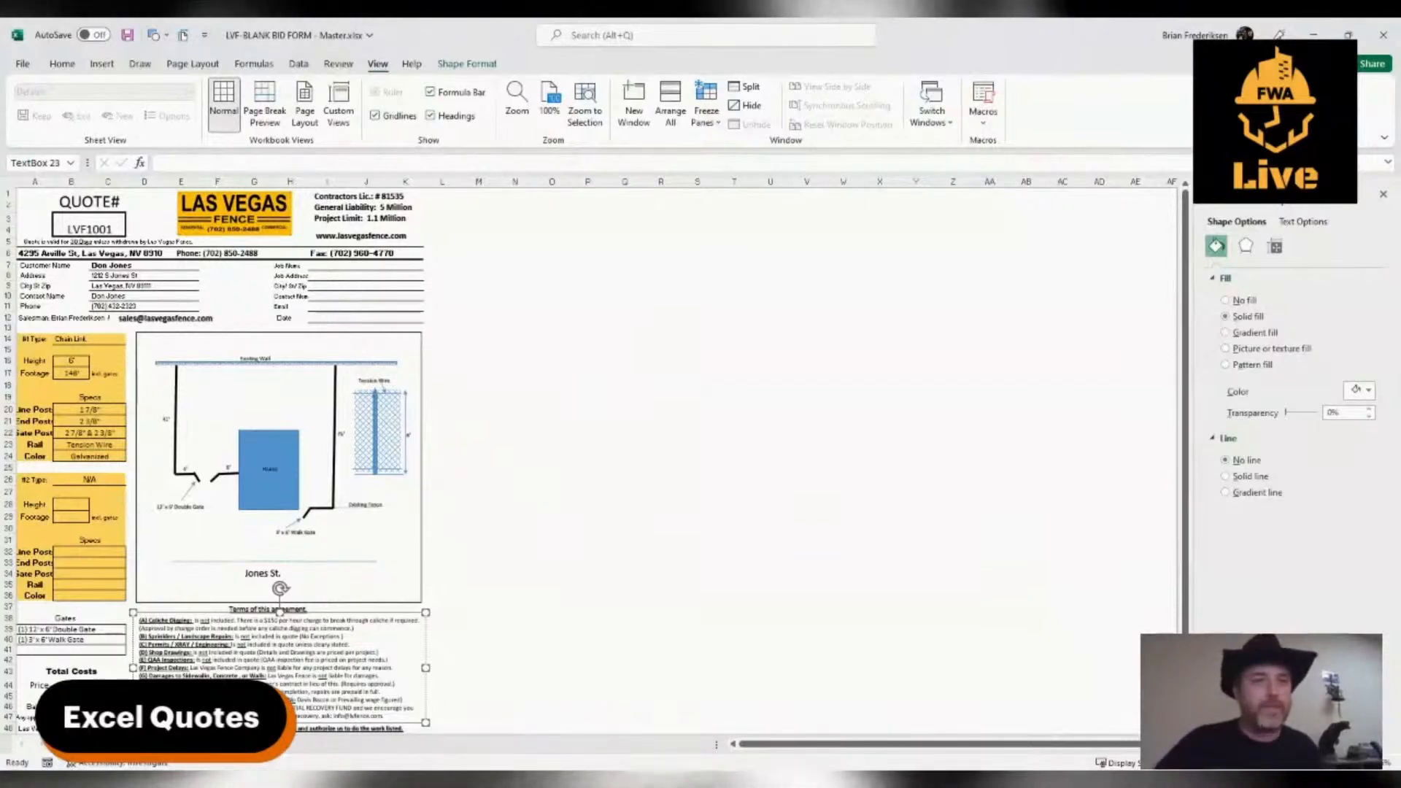
pyautogui.hotkey('alt', 'Tab')
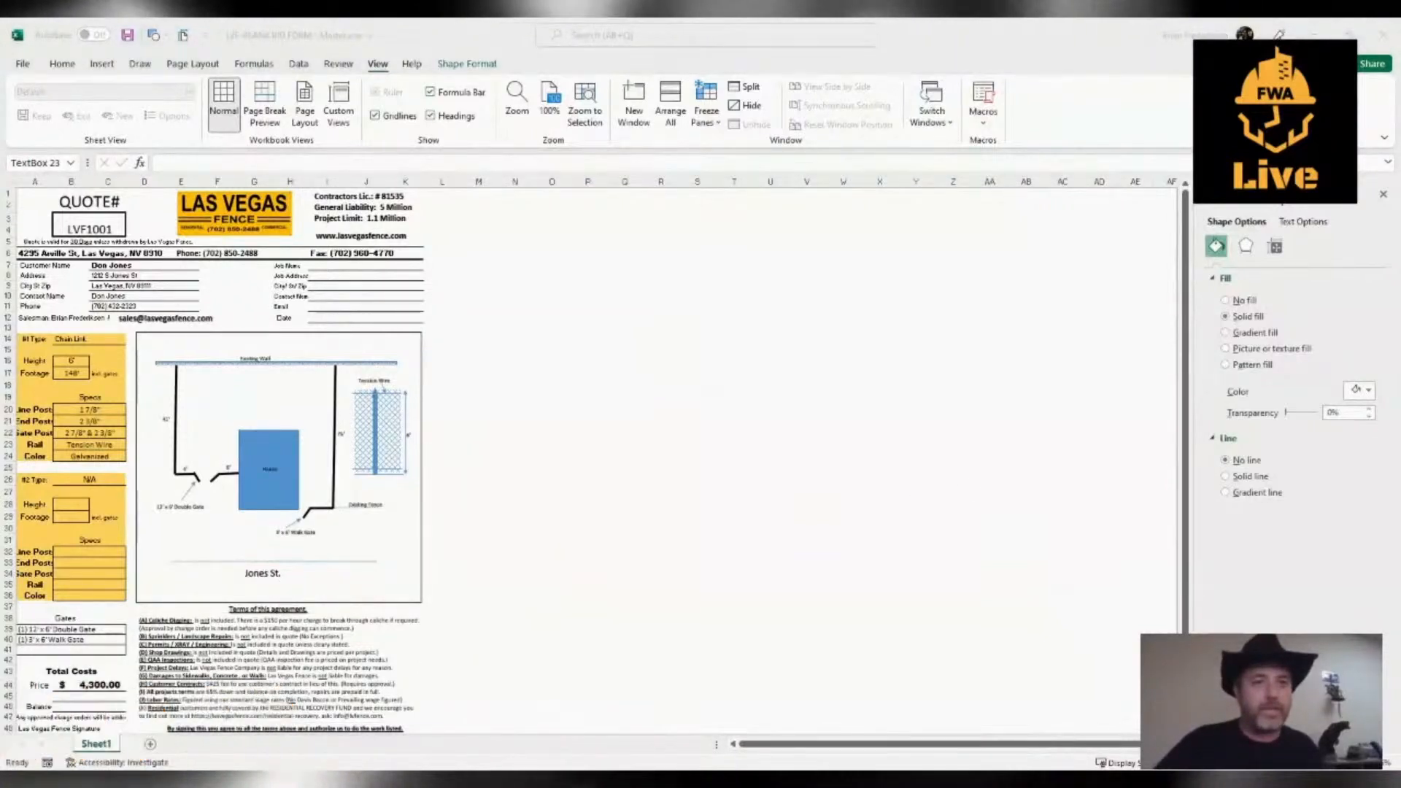